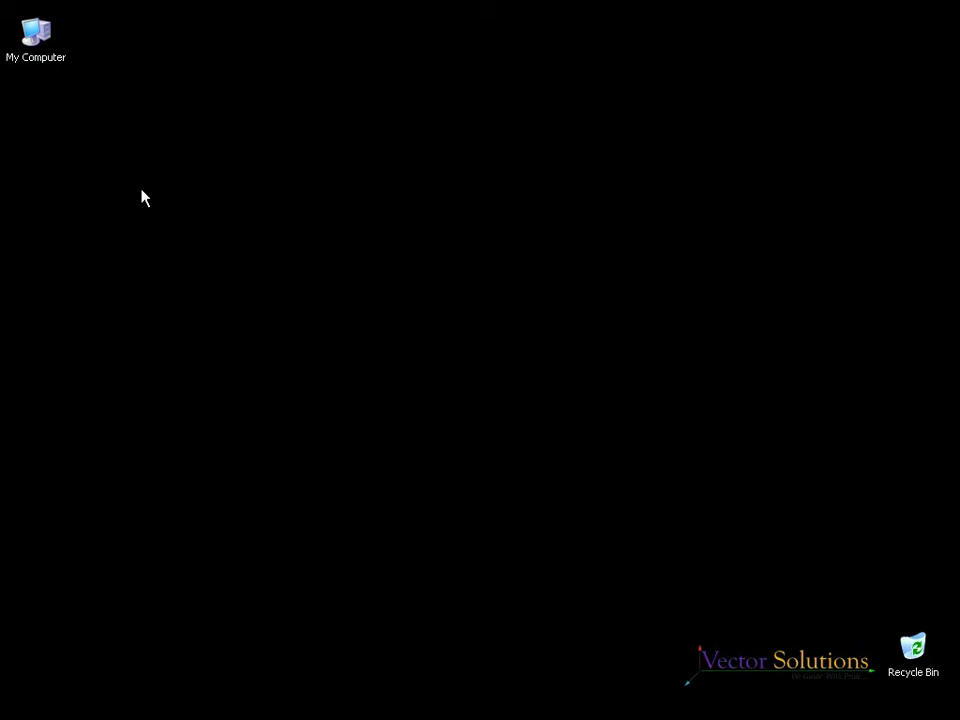
# Make a new desktop folder and paste in the name 'GIB & COTTER JOINT'
pyautogui.rightClick(142, 197)
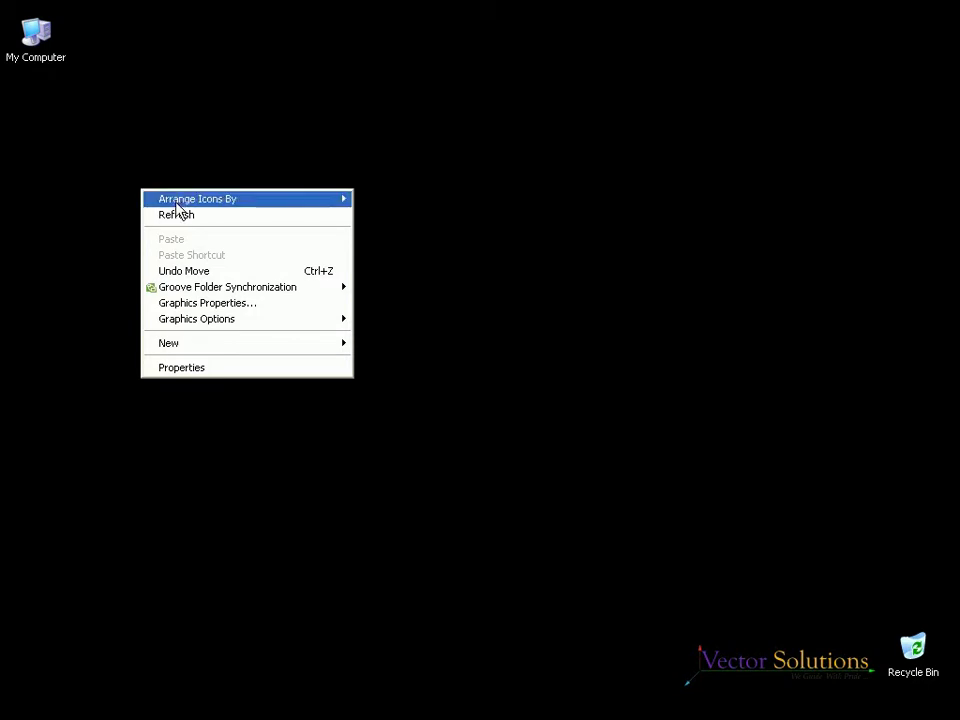
pyautogui.moveTo(191, 345)
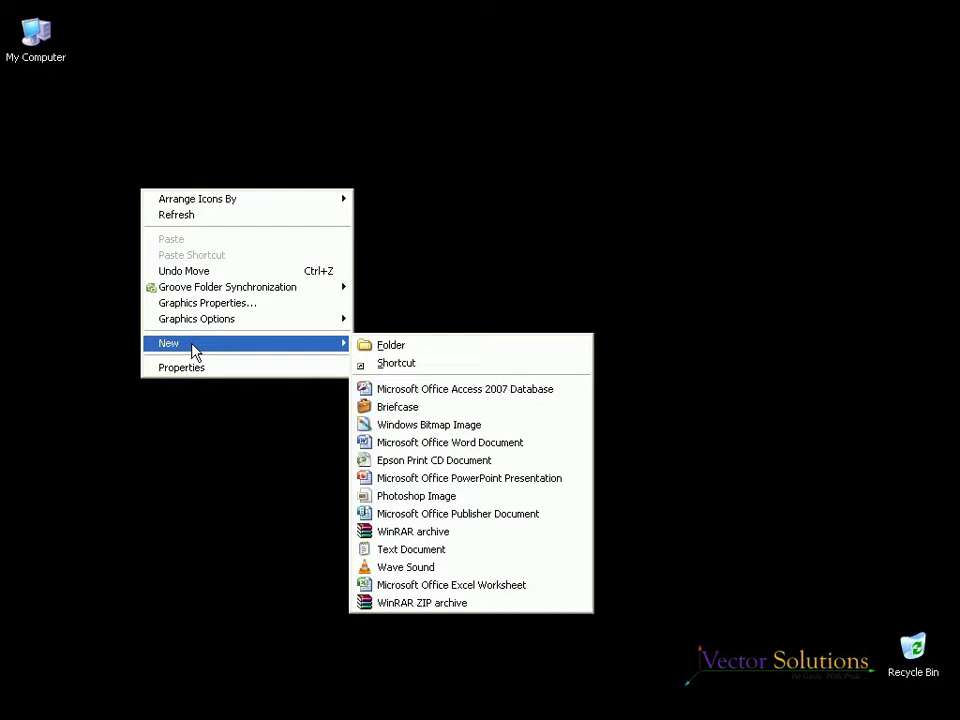
pyautogui.click(424, 346)
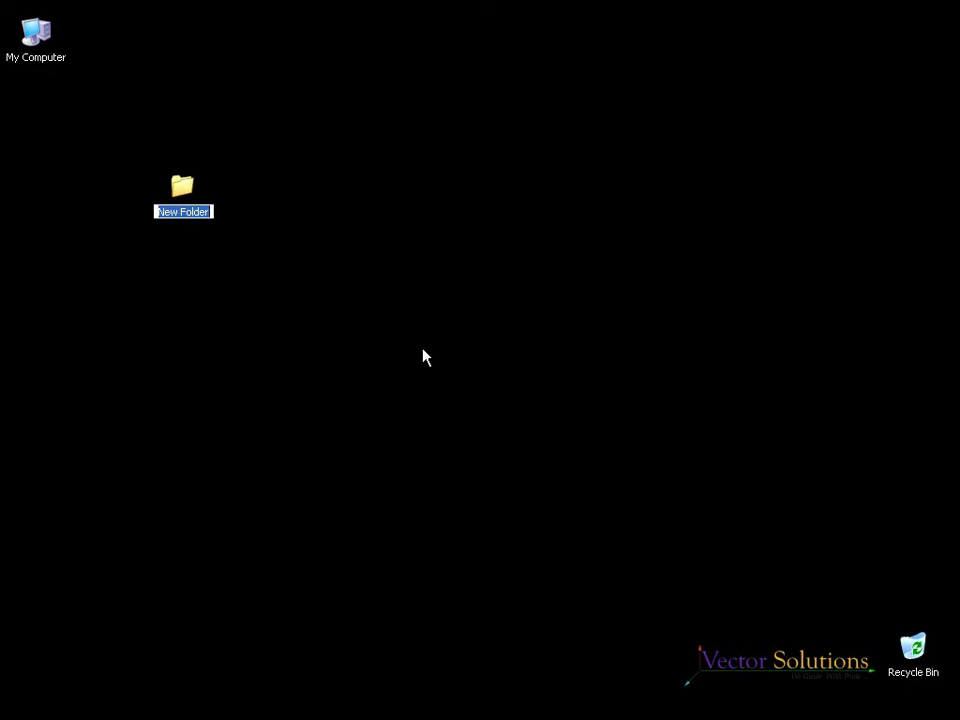
pyautogui.write('GIB & COTTER JOINT')
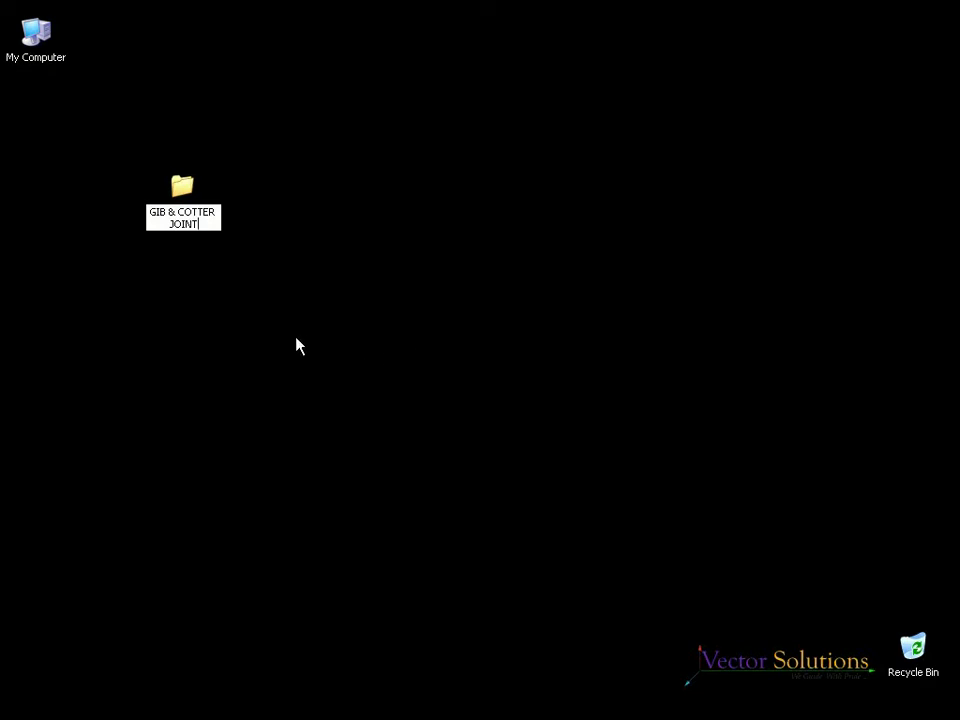
pyautogui.press('Return')
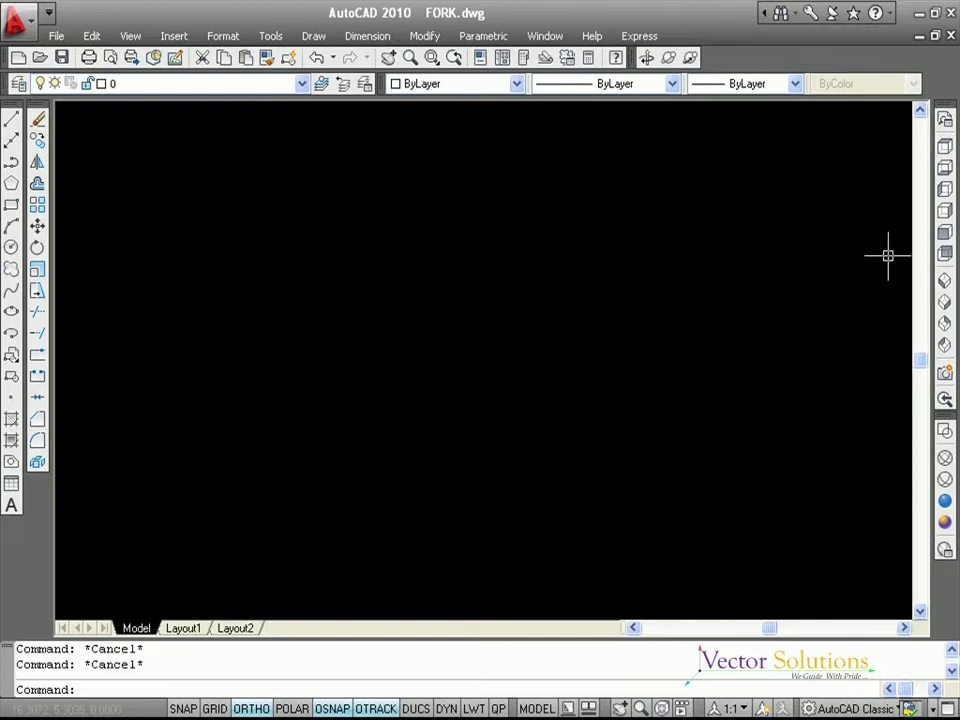
# Switch FORK.dwg to the Front view and start the LINE command (L)
pyautogui.click(944, 233)
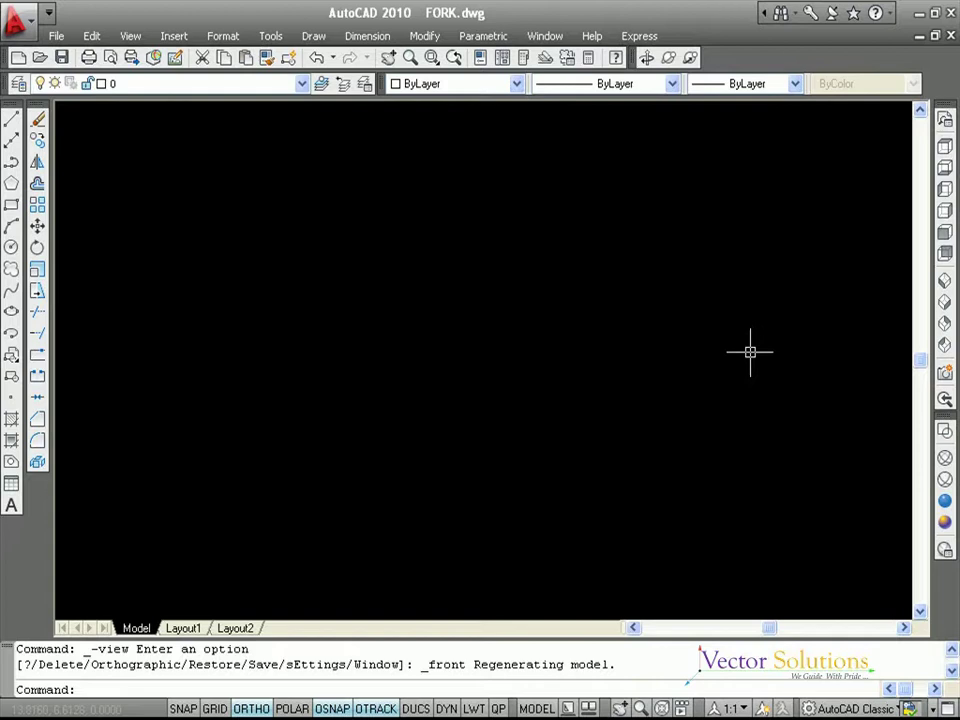
pyautogui.press('Escape')
pyautogui.press('Escape')
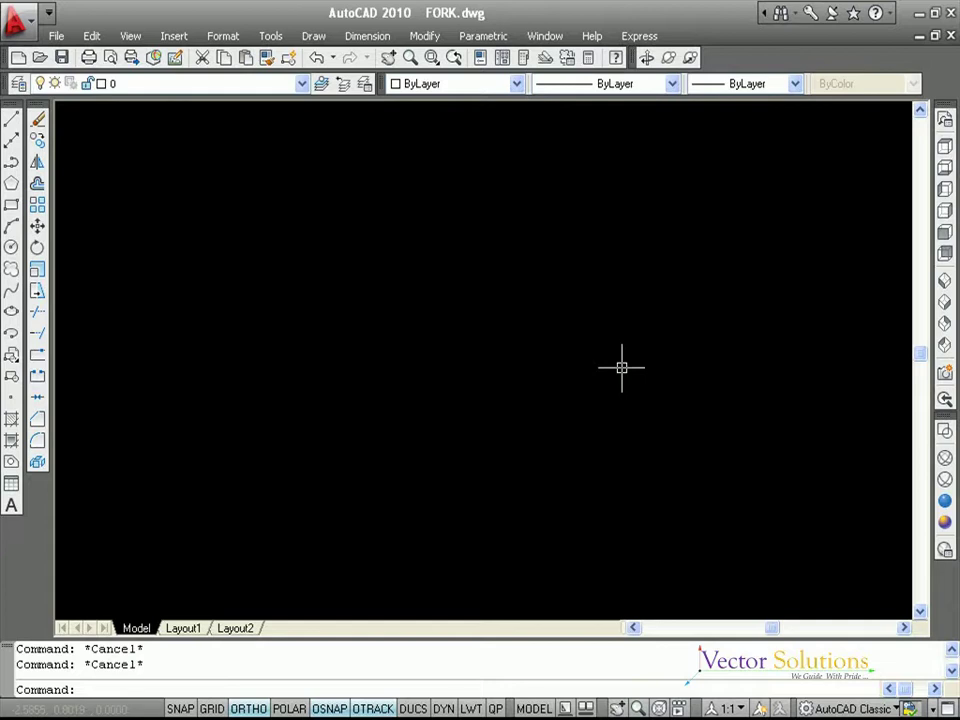
pyautogui.write('L')
pyautogui.press('Return')
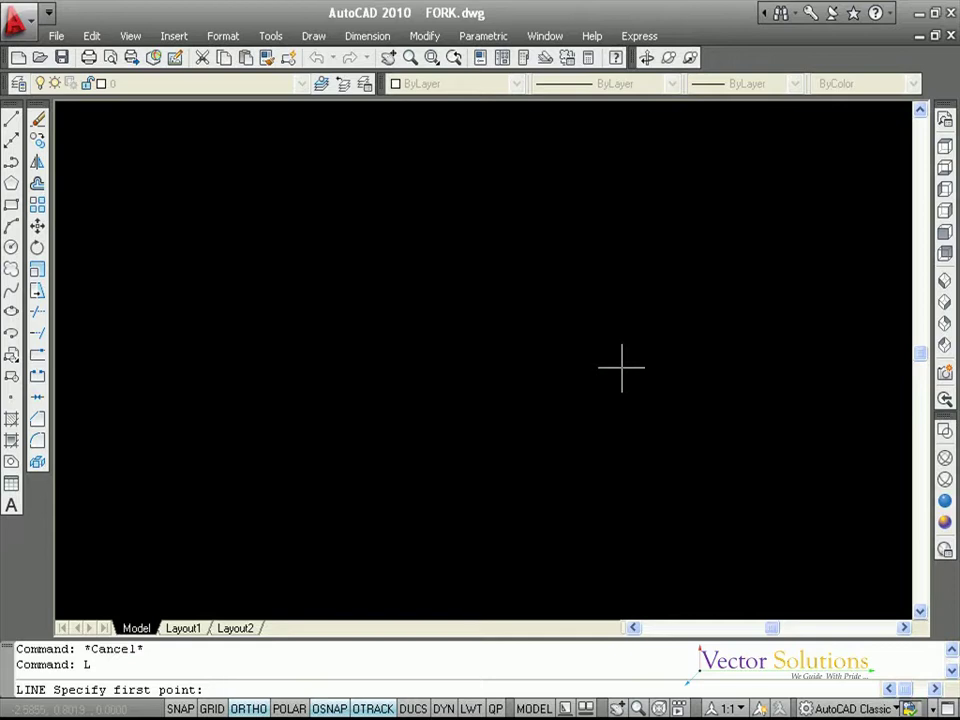
# Draw a 100-unit horizontal base line starting from a point on the left
pyautogui.click(249, 361)
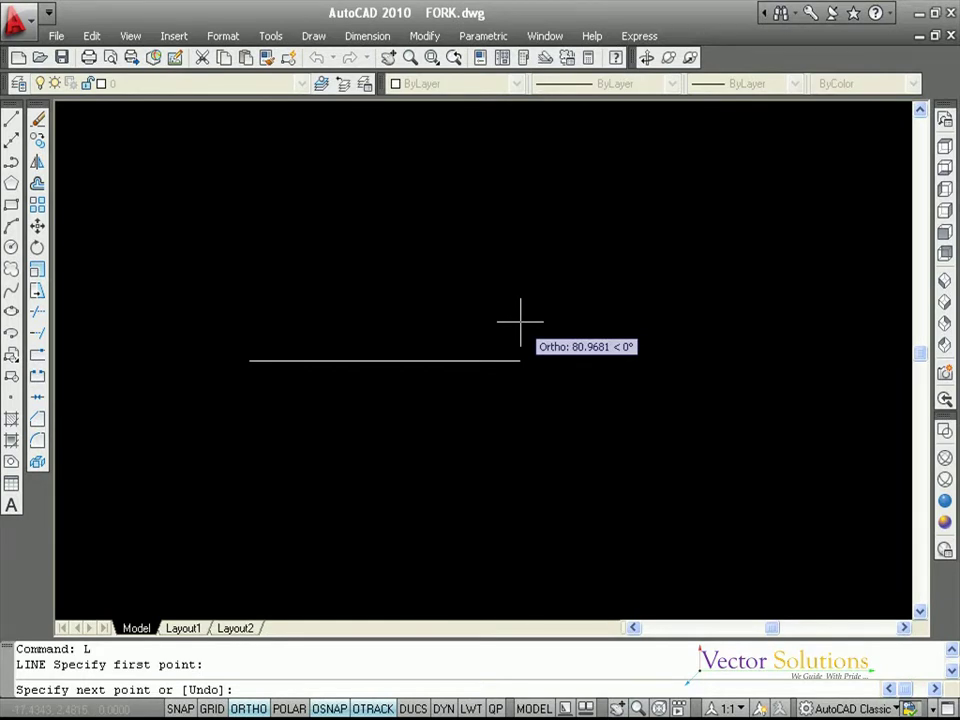
pyautogui.write('100')
pyautogui.press('Return')
pyautogui.press('Return')
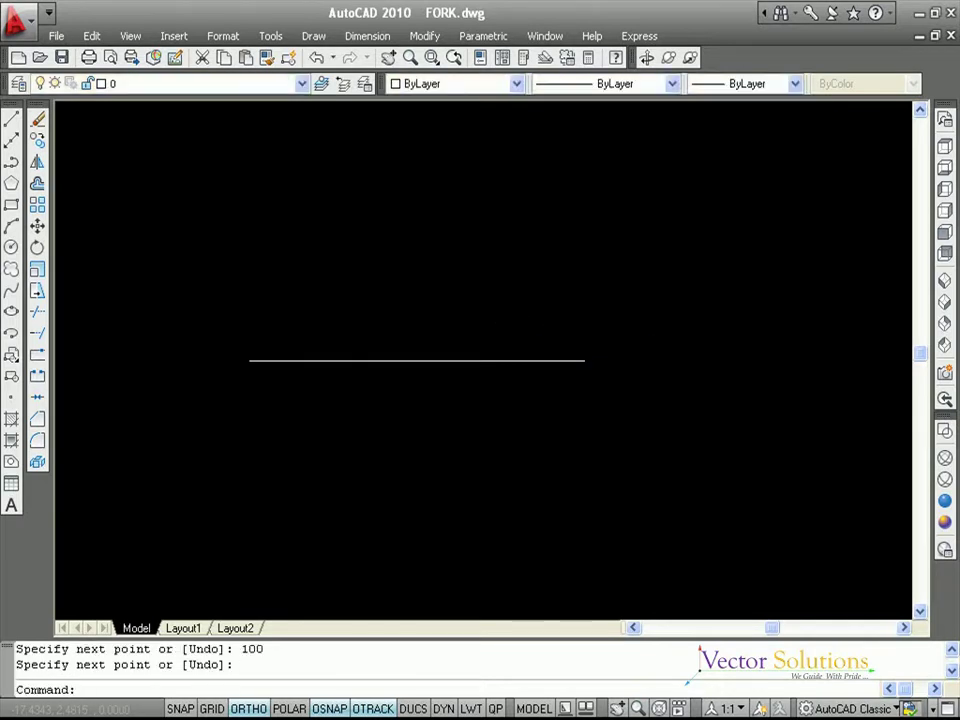
pyautogui.press('Escape')
pyautogui.press('Escape')
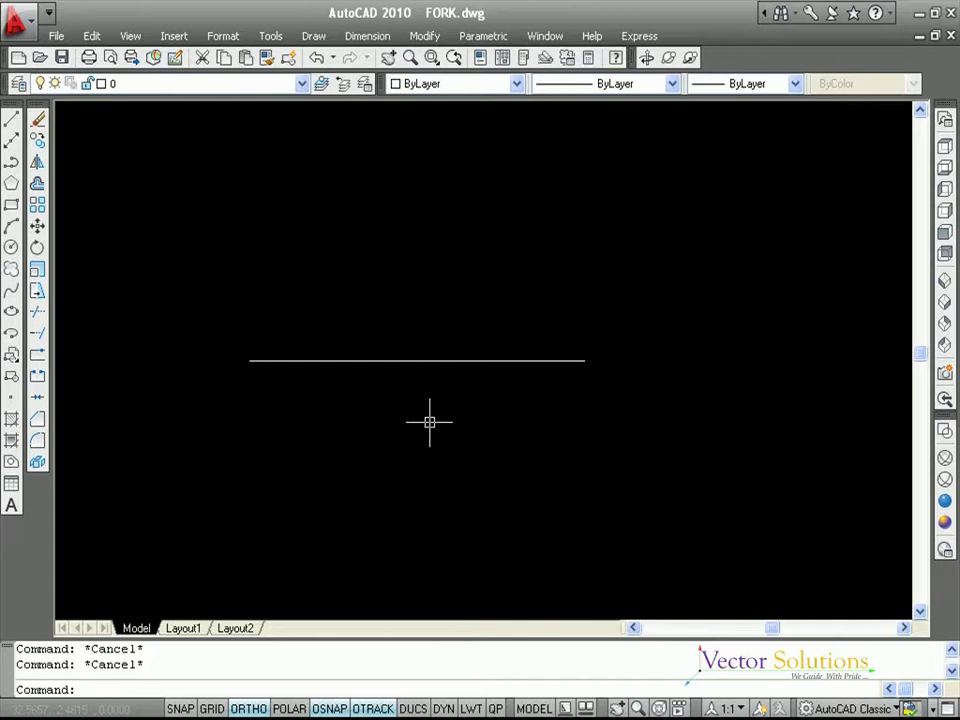
# From the base line's midpoint, draw line segments 12.5 up, 70.5 left and 12.5 up
pyautogui.press('Return')
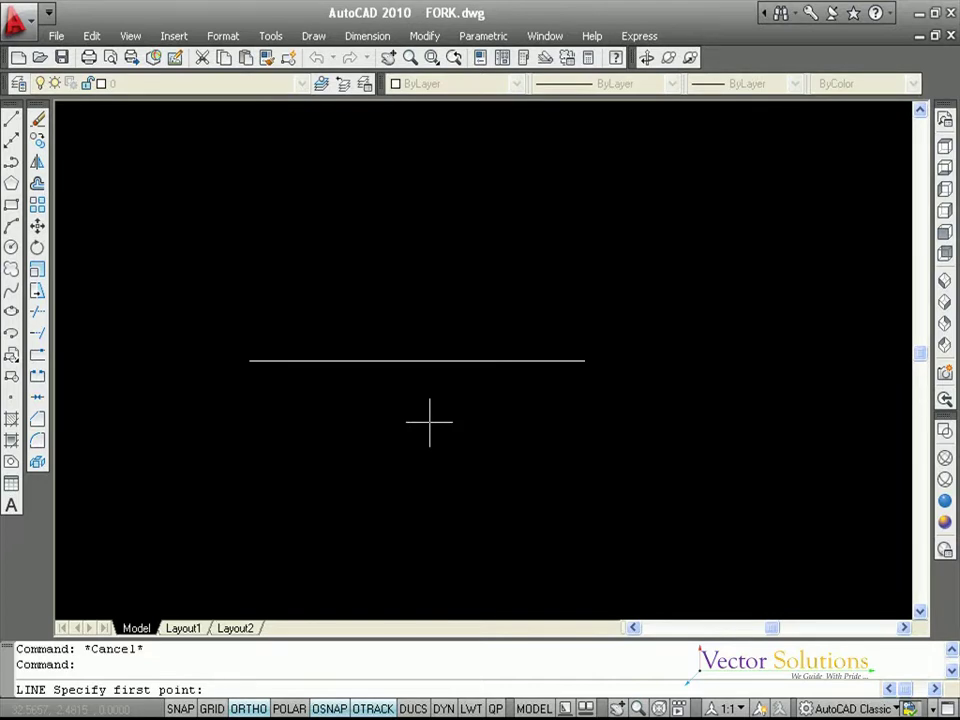
pyautogui.click(417, 361)
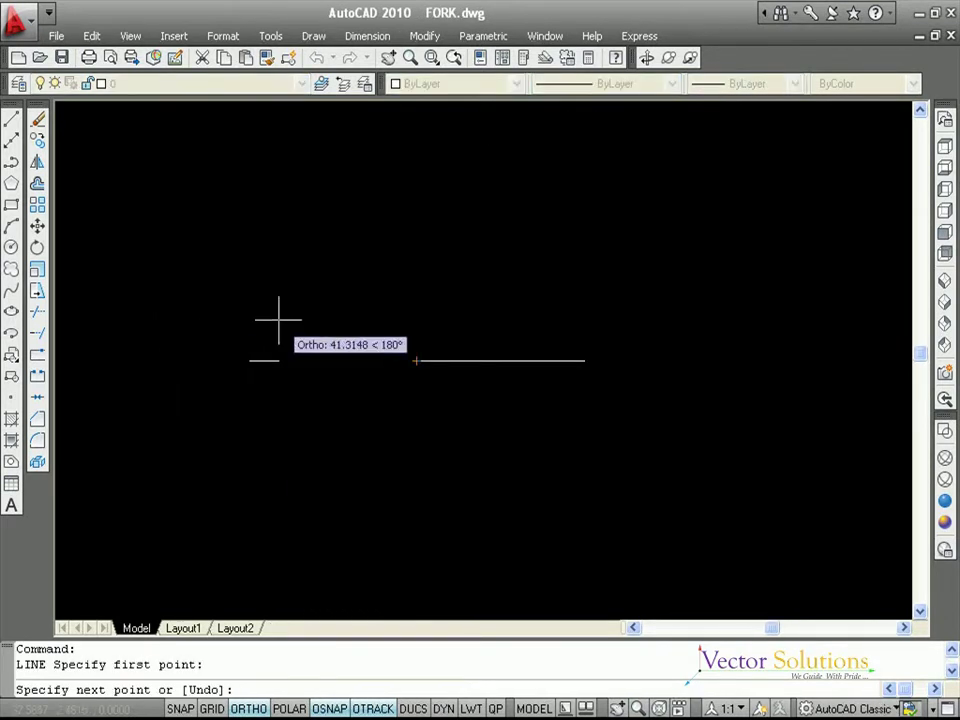
pyautogui.write('12.5')
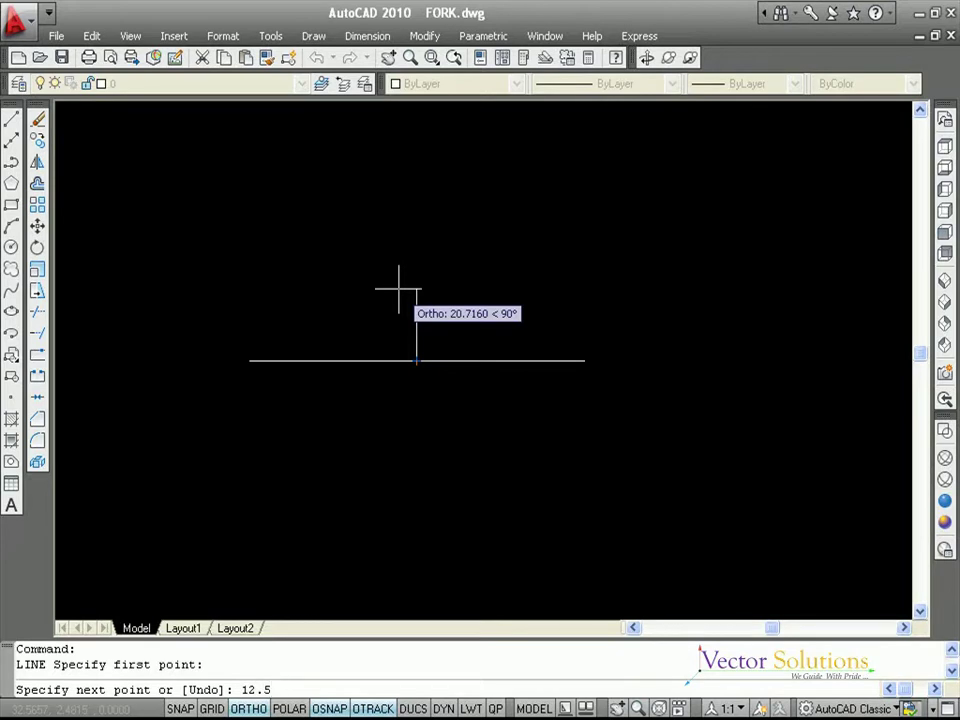
pyautogui.press('Return')
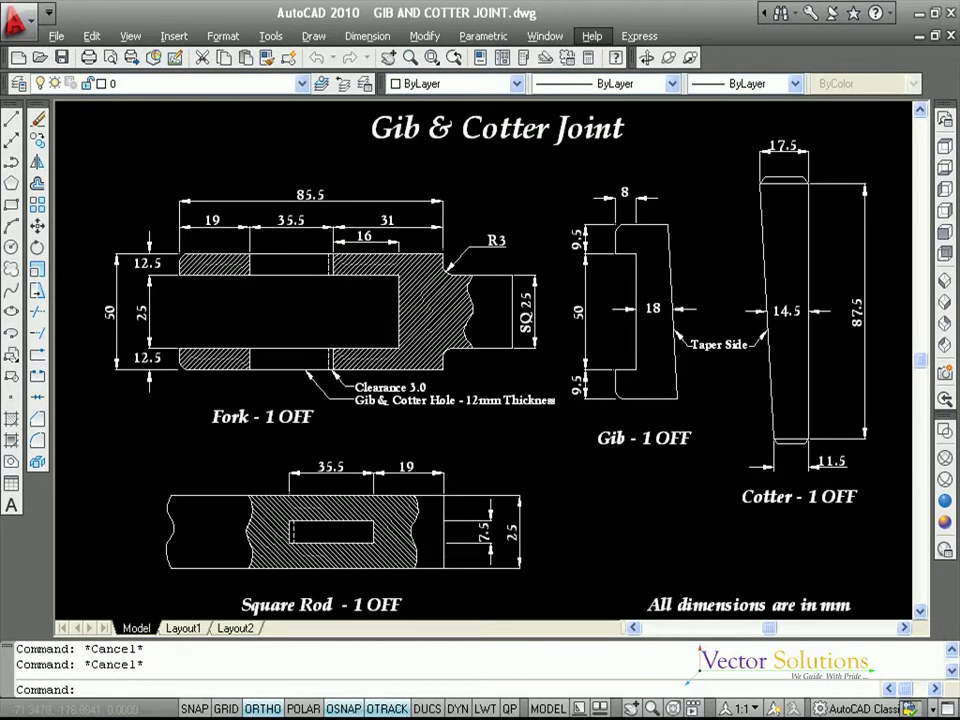
pyautogui.press('Return')
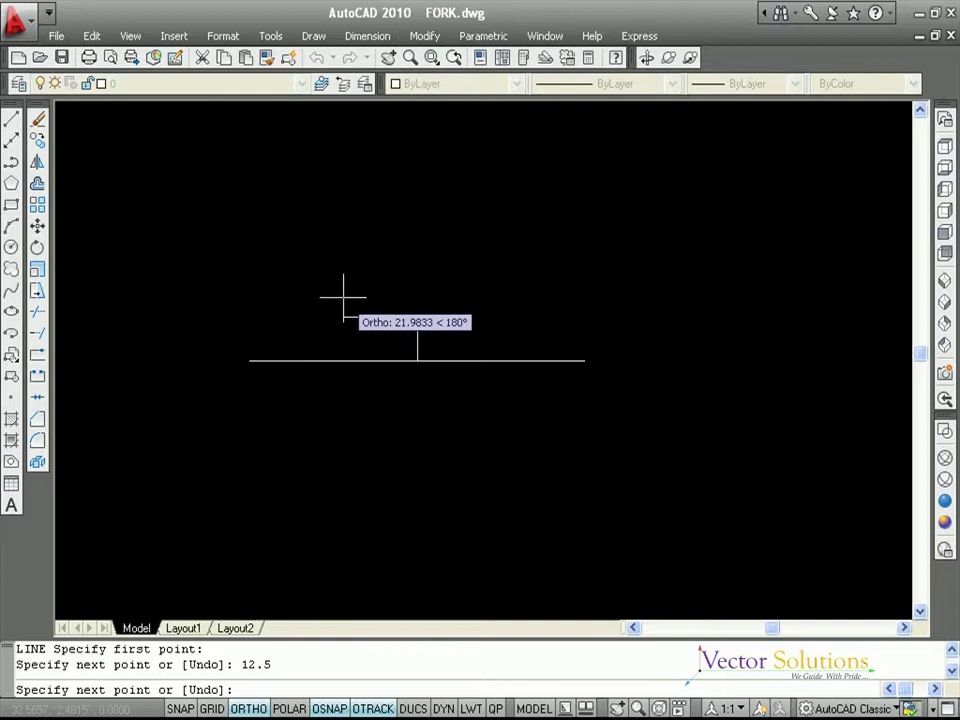
pyautogui.write('70.5')
pyautogui.press('Return')
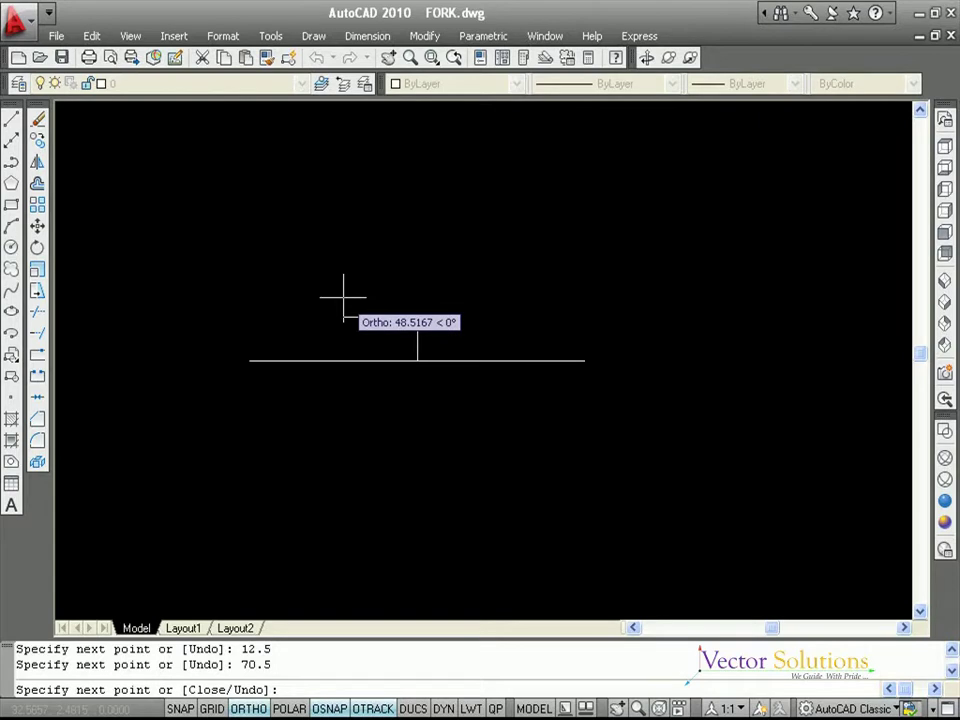
pyautogui.click(181, 235)
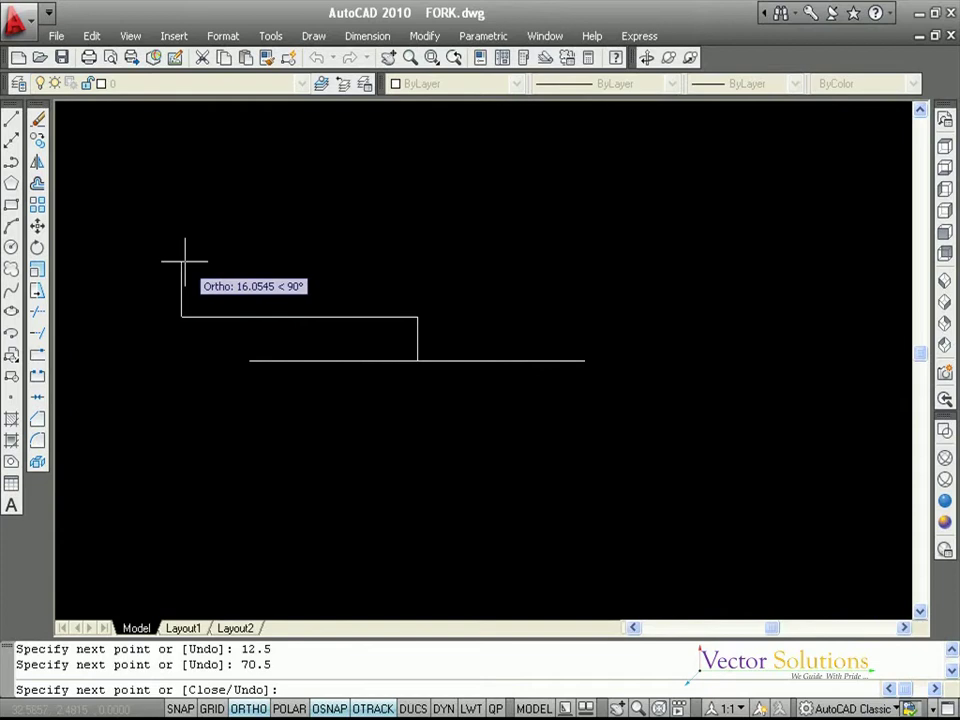
pyautogui.write('12.5')
pyautogui.press('Return')
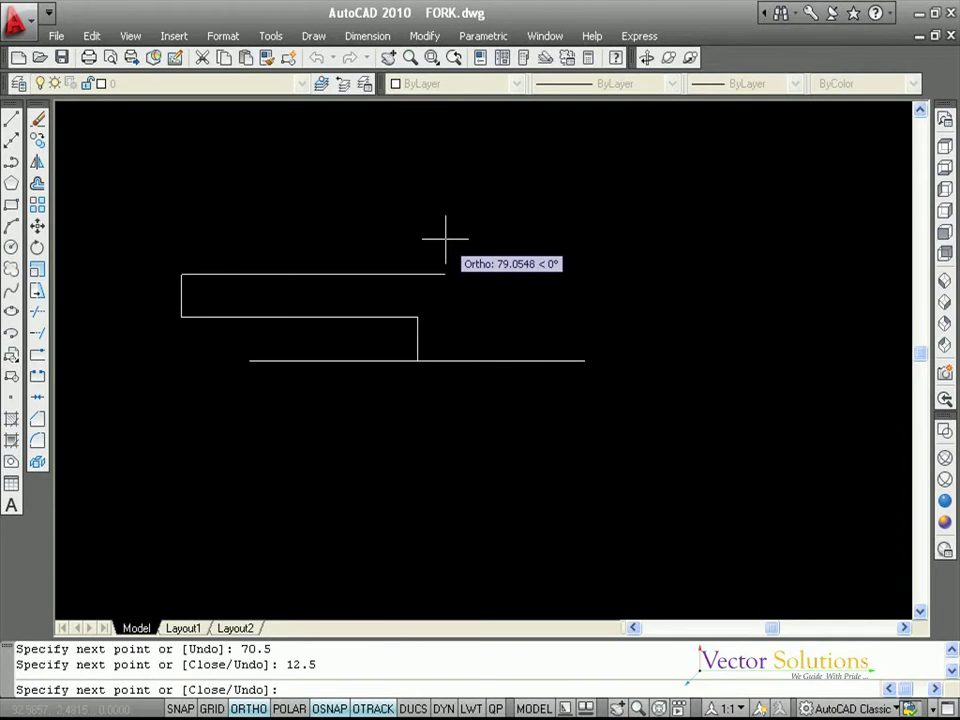
# Continue the outline 85.5 right, 12.5 down, 35 right and 12.5 down to the base line
pyautogui.write('8')
pyautogui.write('5.5')
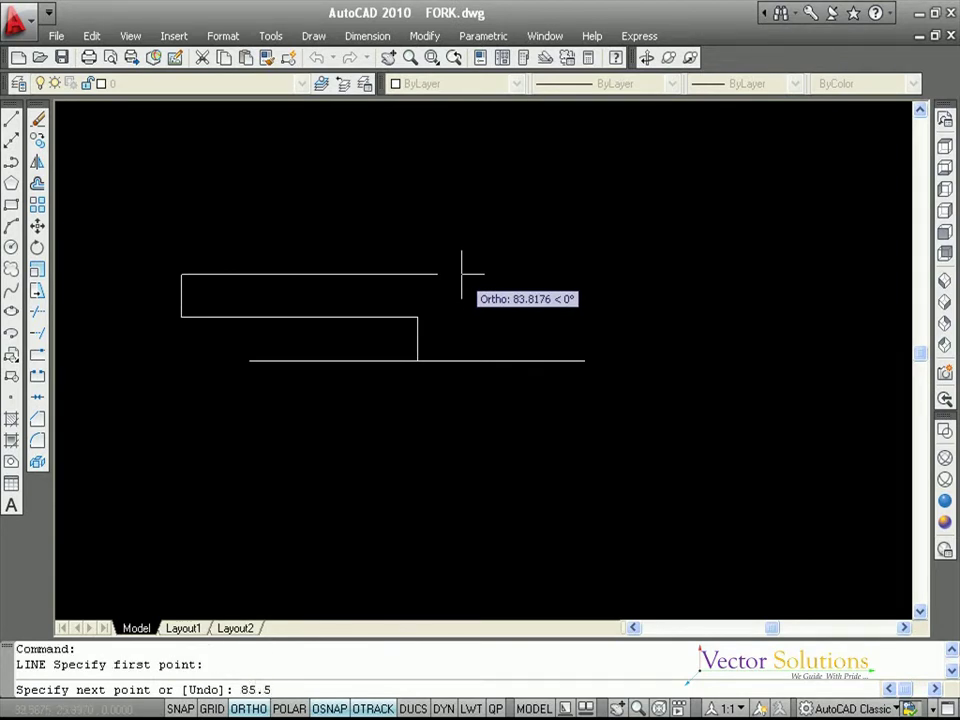
pyautogui.press('Return')
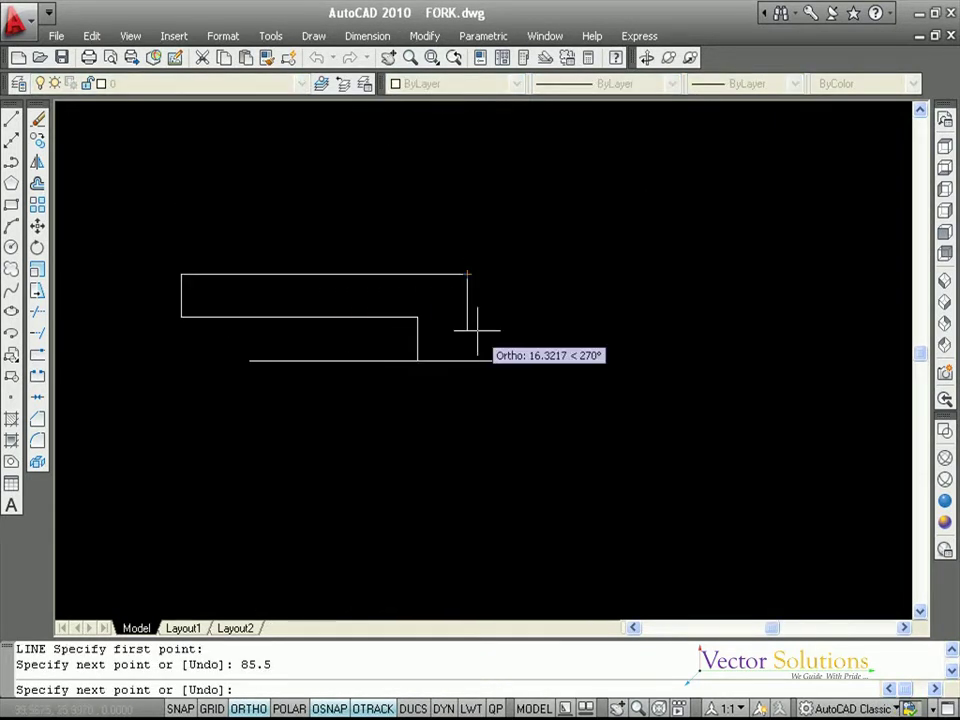
pyautogui.write('12.5')
pyautogui.press('Return')
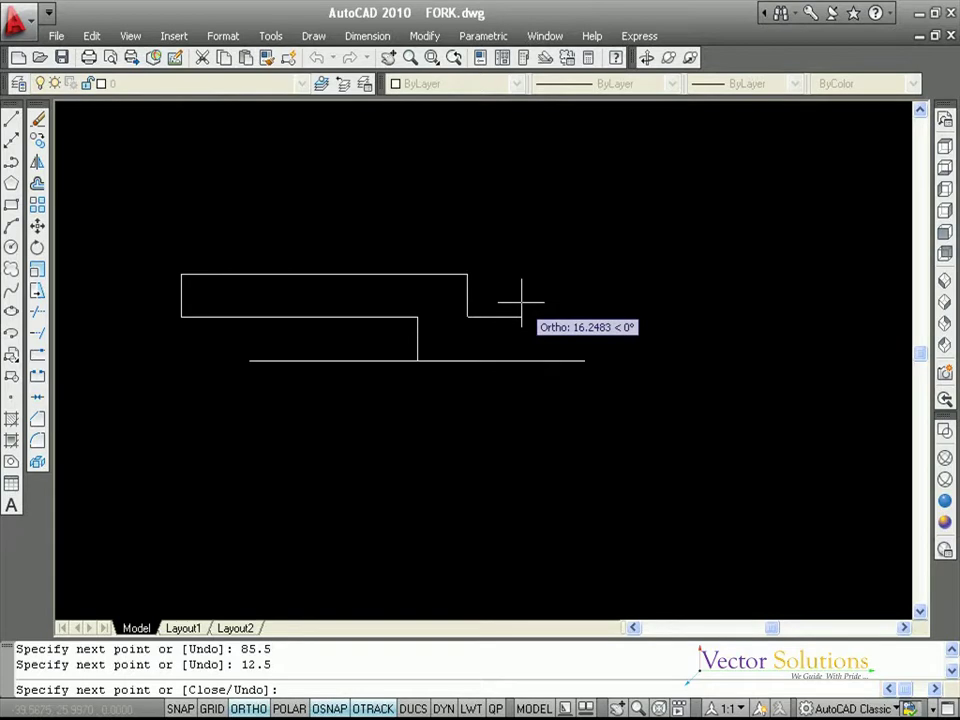
pyautogui.write('35')
pyautogui.press('Return')
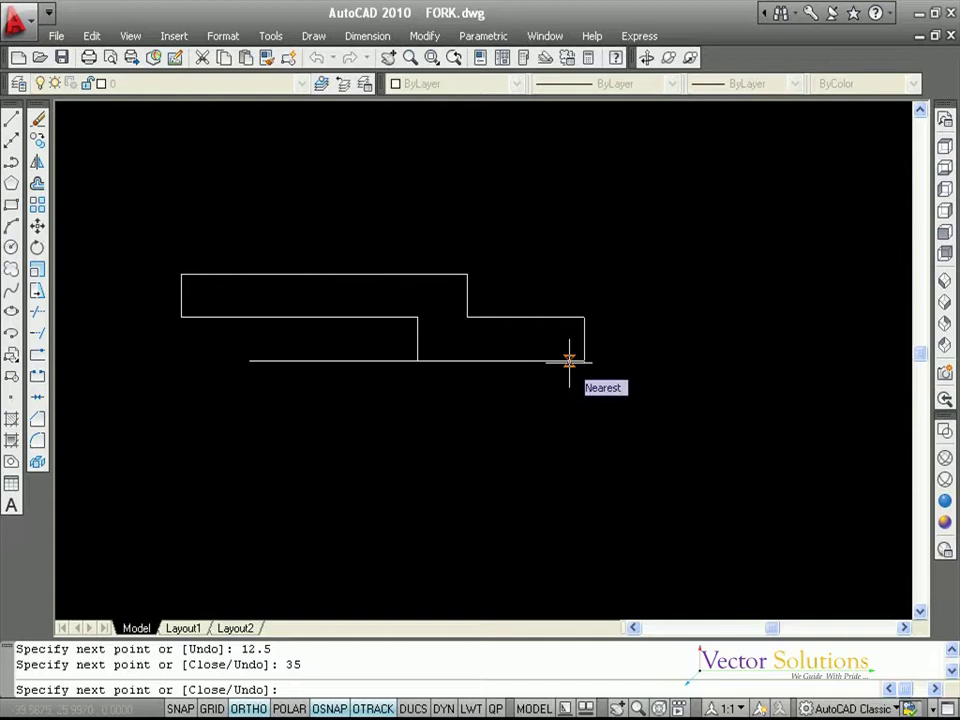
pyautogui.write('12.5')
pyautogui.press('Return')
pyautogui.press('Return')
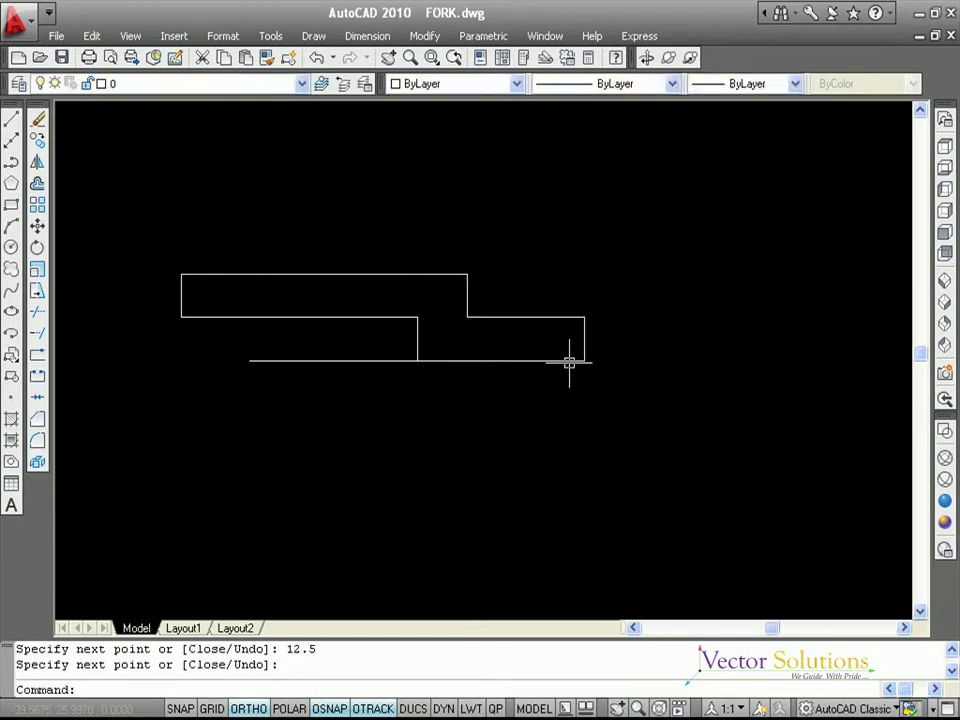
# Check the reference drawing, then start FILLET with a 3-unit radius
pyautogui.press('Escape')
pyautogui.press('Escape')
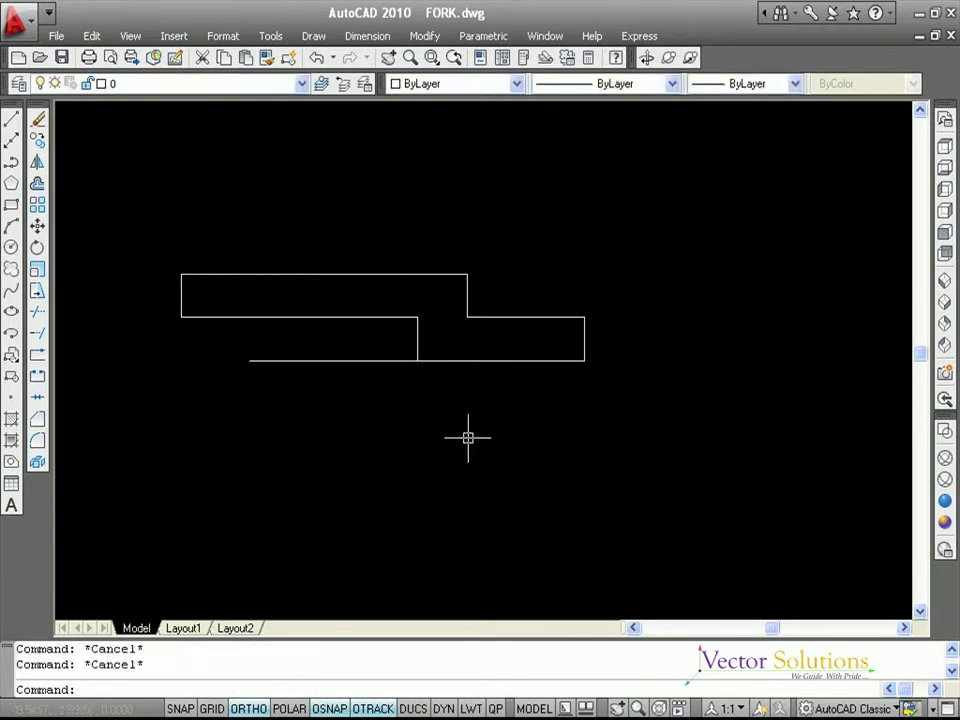
pyautogui.hotkey('ctrl', 'Tab')
pyautogui.write('F')
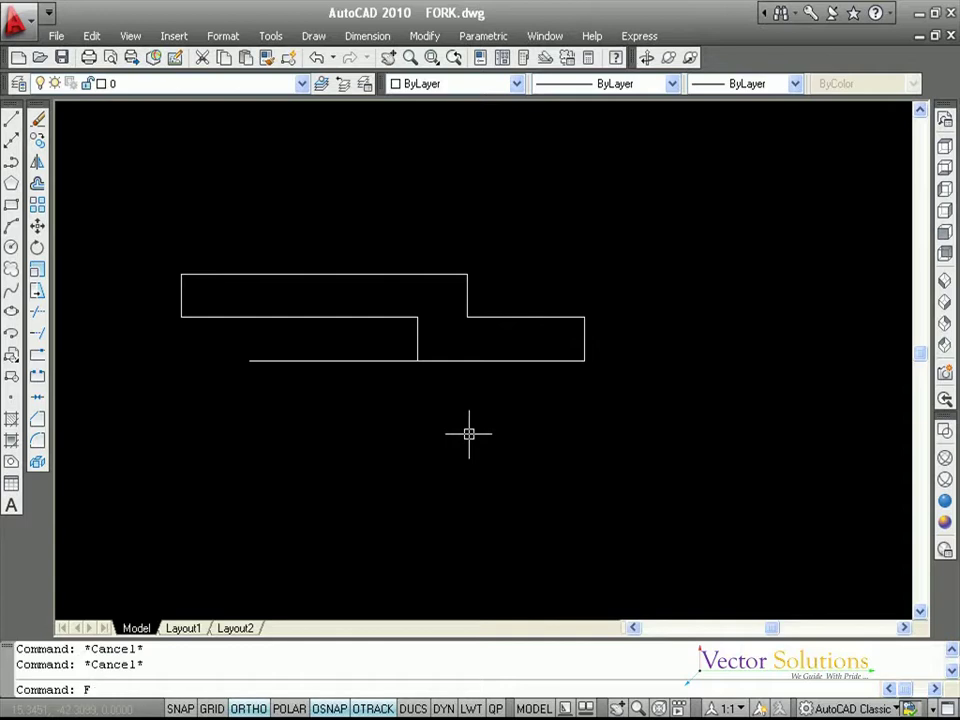
pyautogui.press('Return')
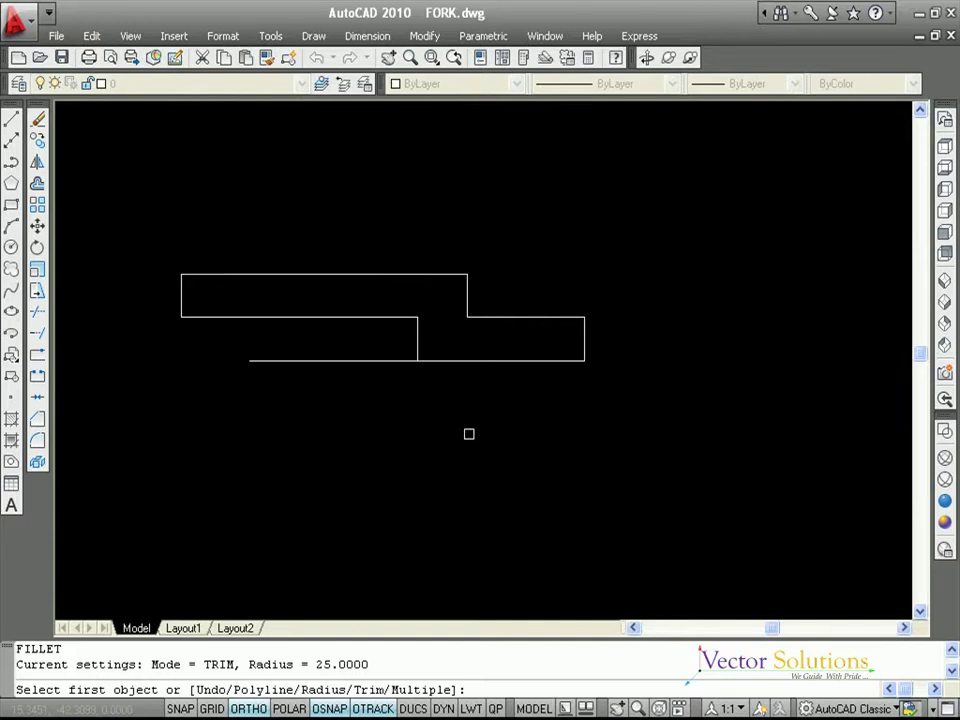
pyautogui.write('R')
pyautogui.press('Return')
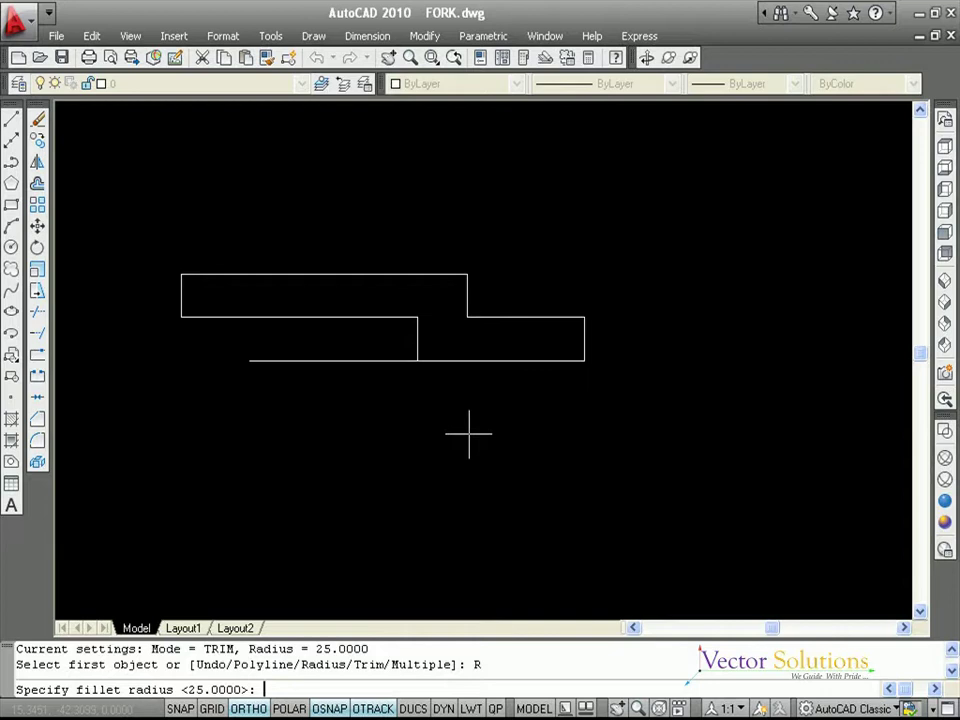
pyautogui.write('3')
pyautogui.press('Return')
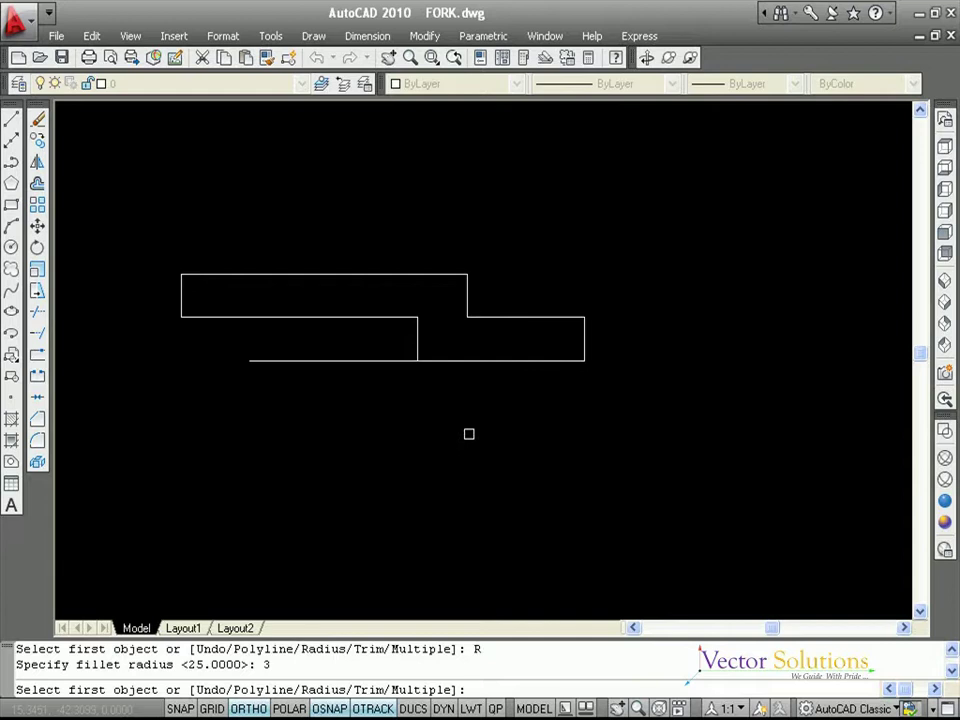
# In Multiple mode, fillet the inner step corner and the upper-left outer corner
pyautogui.write('M')
pyautogui.press('Return')
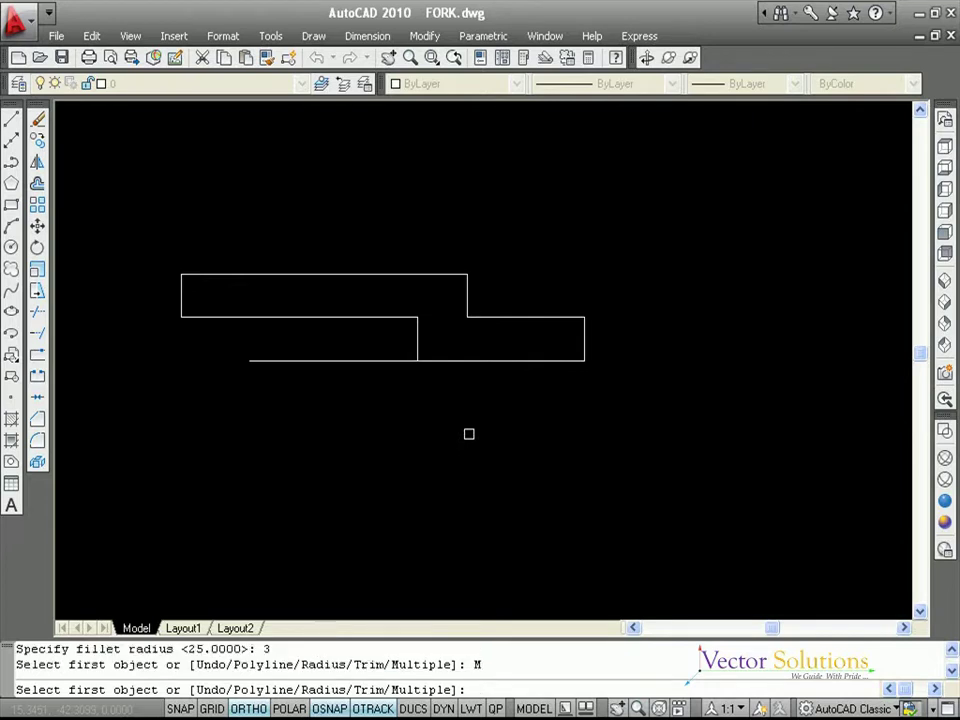
pyautogui.click(483, 316)
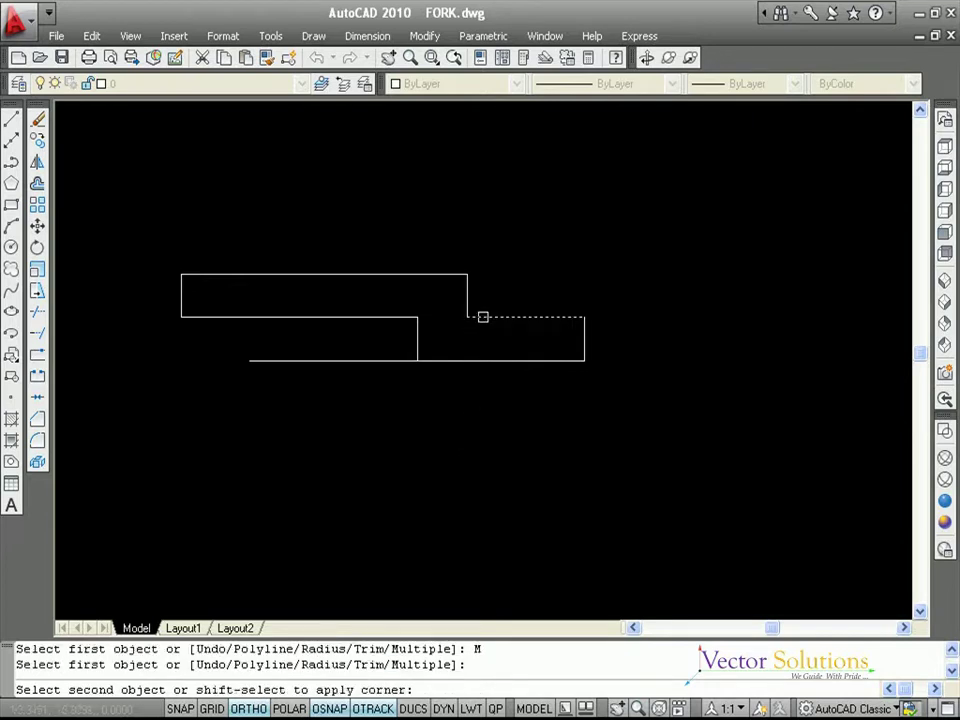
pyautogui.click(468, 299)
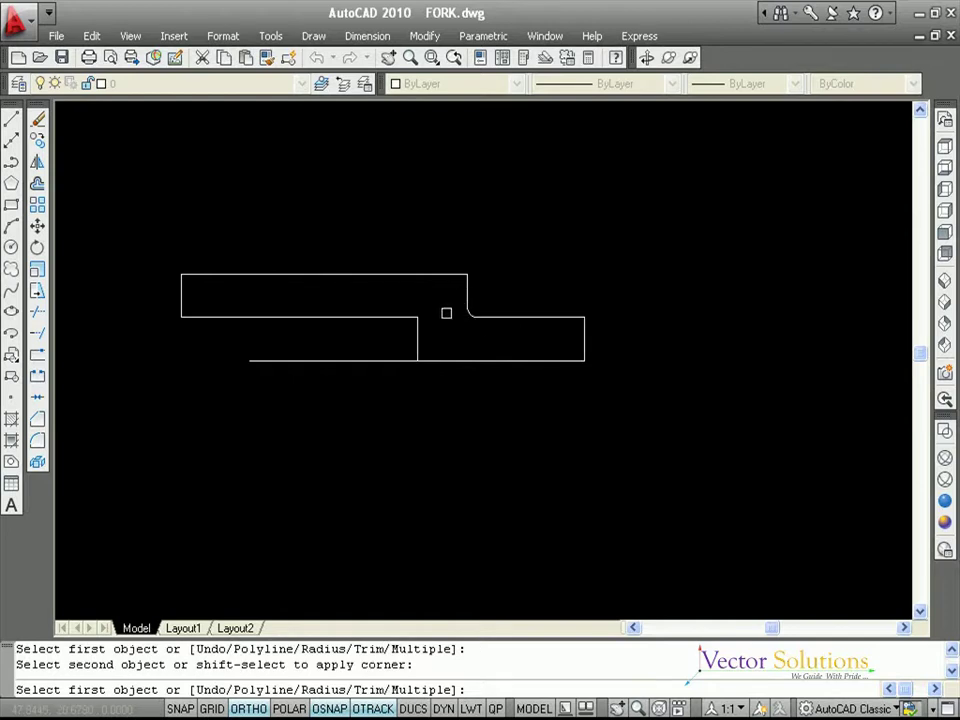
pyautogui.click(181, 290)
pyautogui.click(194, 272)
pyautogui.press('Return')
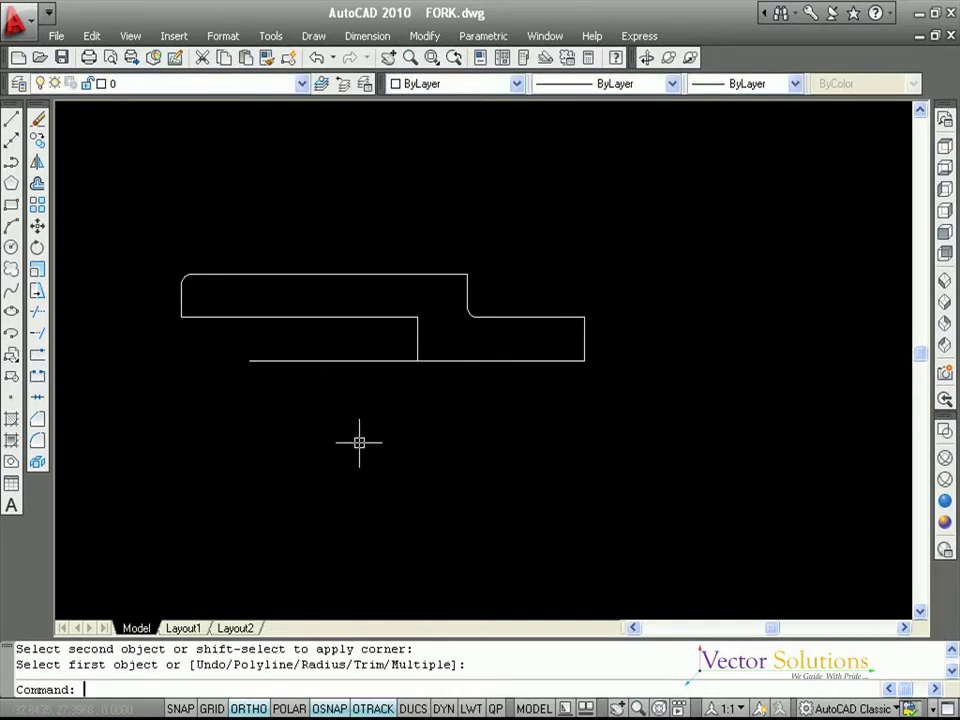
# Mirror the upper fork outline across the centre line's endpoints, keeping the original objects
pyautogui.press('Escape')
pyautogui.press('Escape')
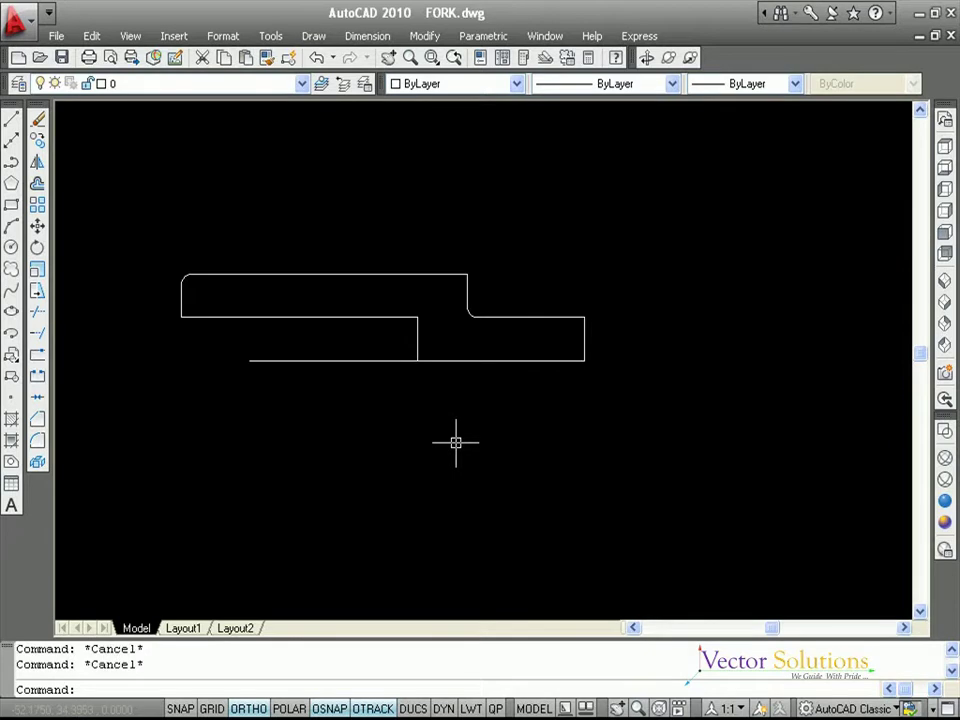
pyautogui.write('MI')
pyautogui.press('Return')
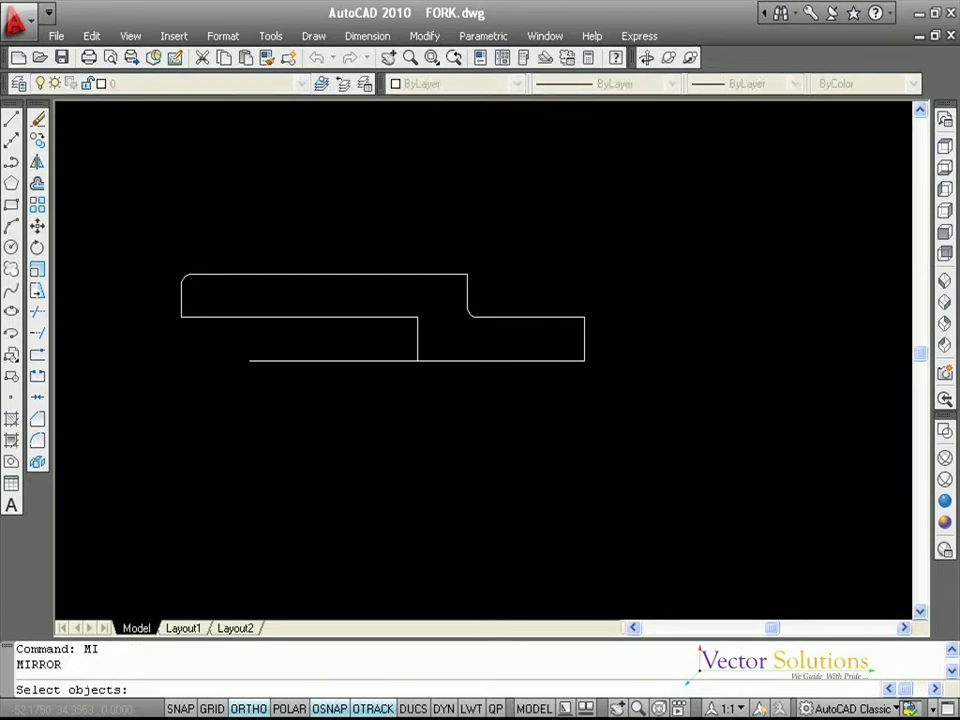
pyautogui.click(621, 340)
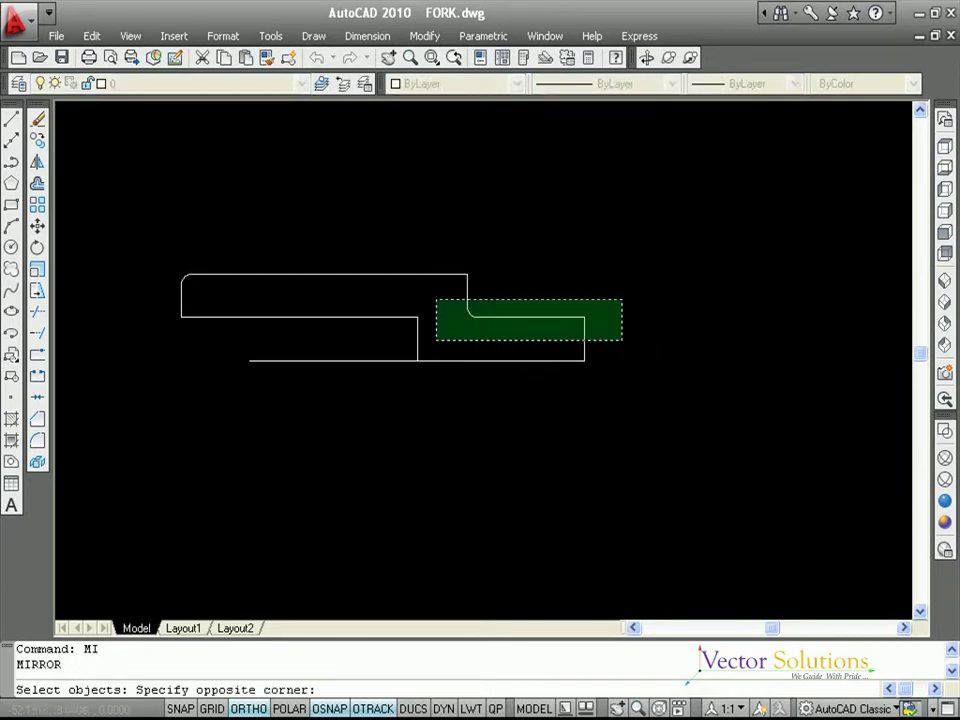
pyautogui.click(144, 242)
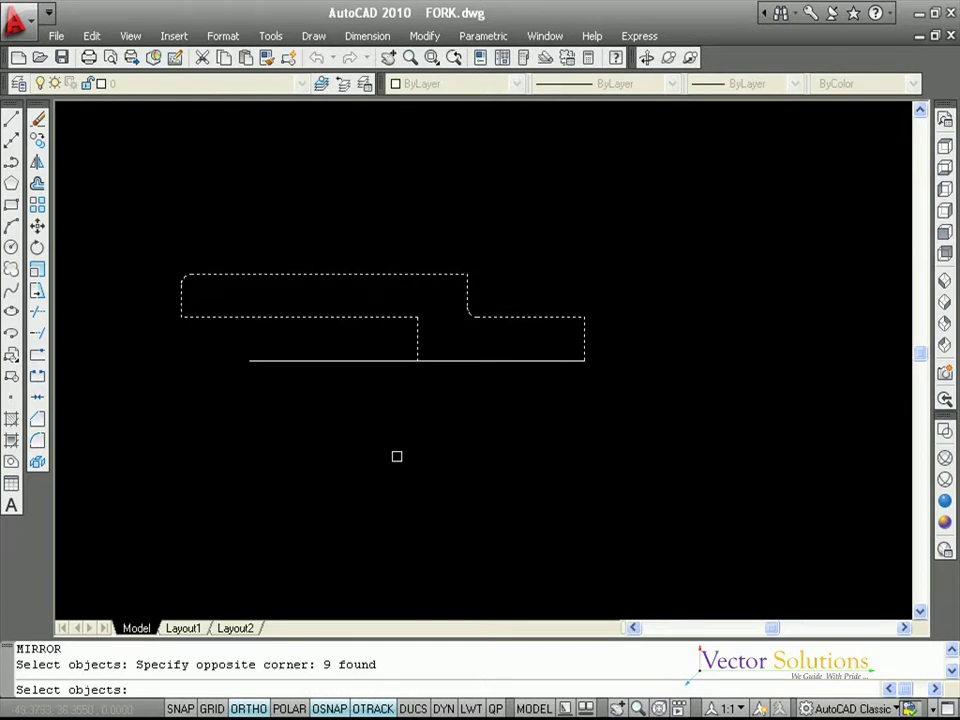
pyautogui.press('Return')
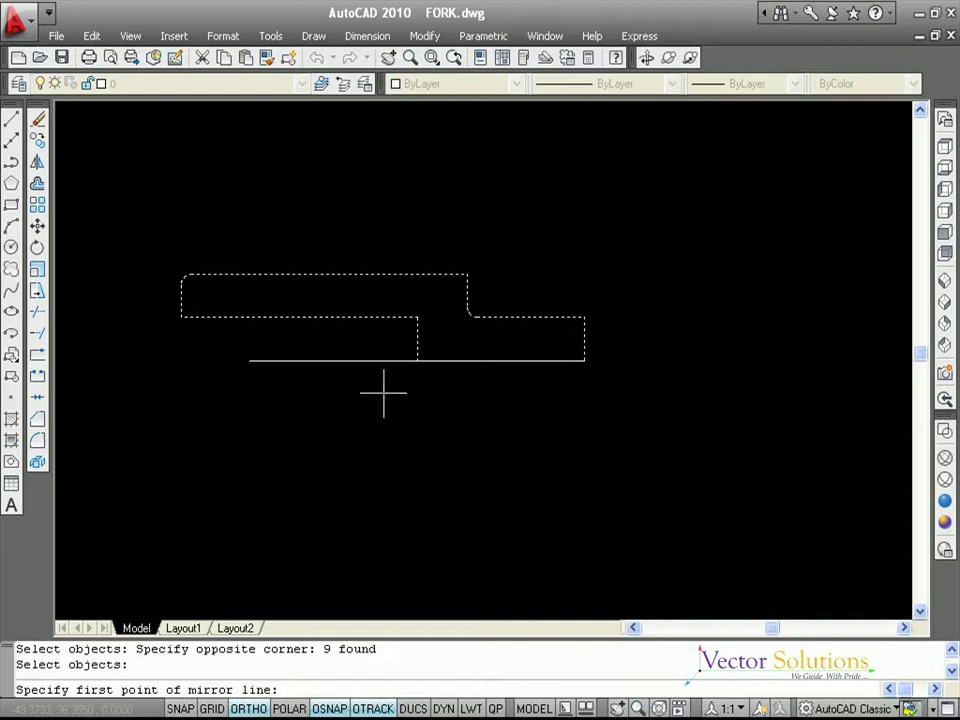
pyautogui.click(249, 361)
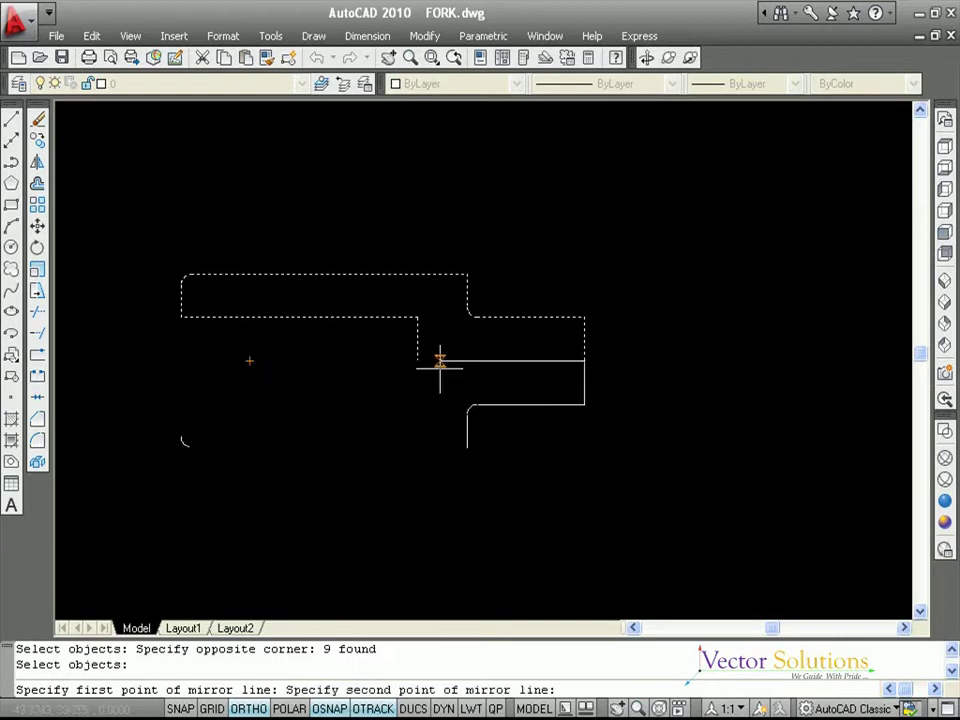
pyautogui.click(584, 361)
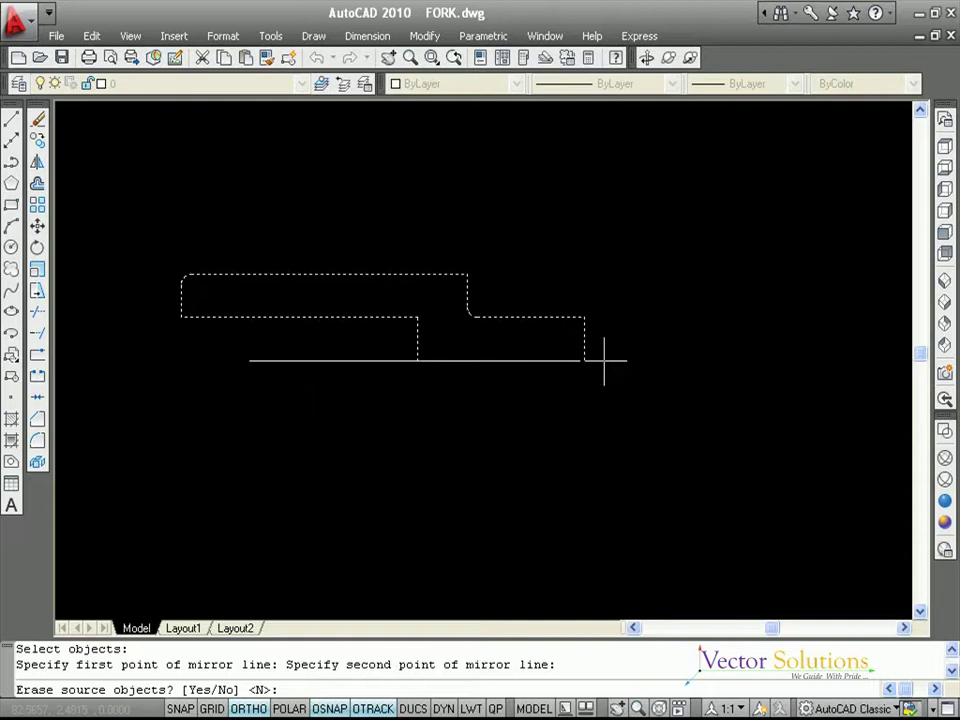
pyautogui.press('Return')
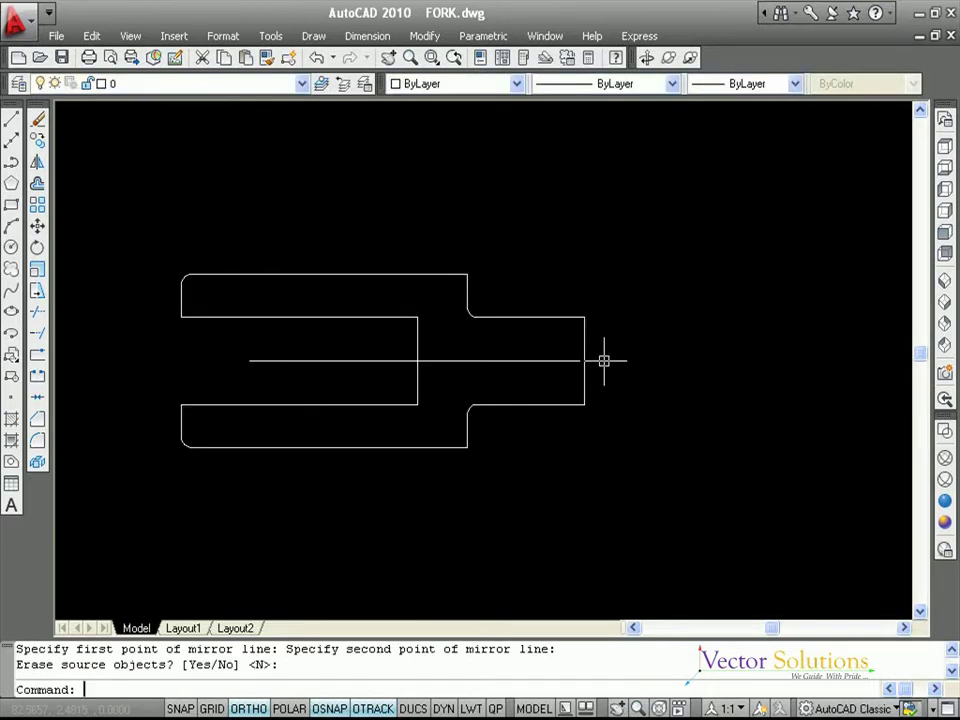
pyautogui.click(548, 360)
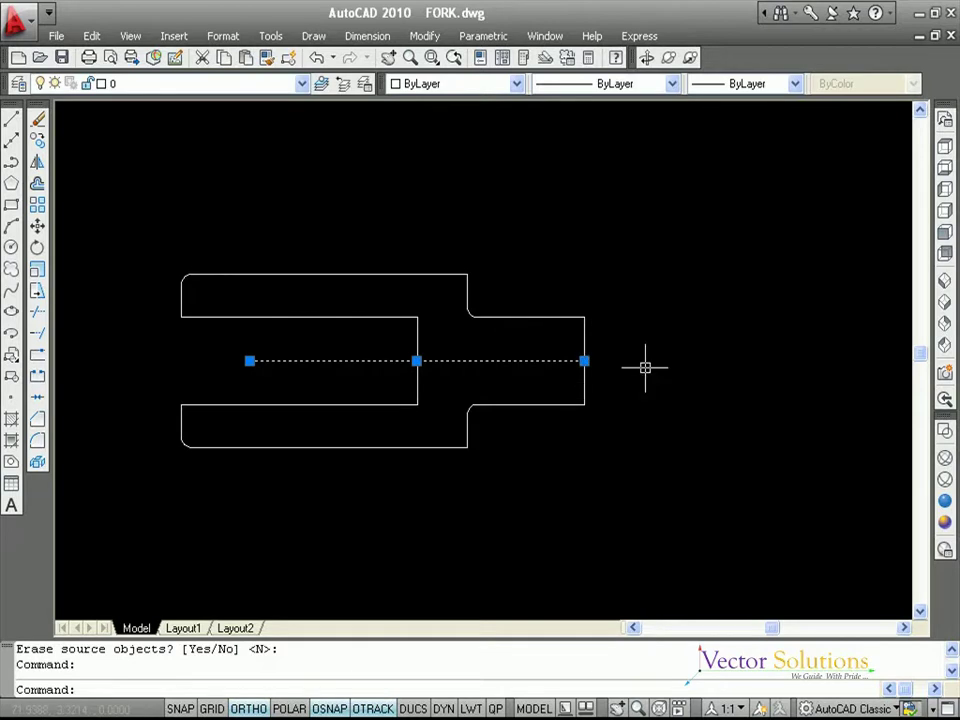
# Delete the horizontal centre line
pyautogui.press('Delete')
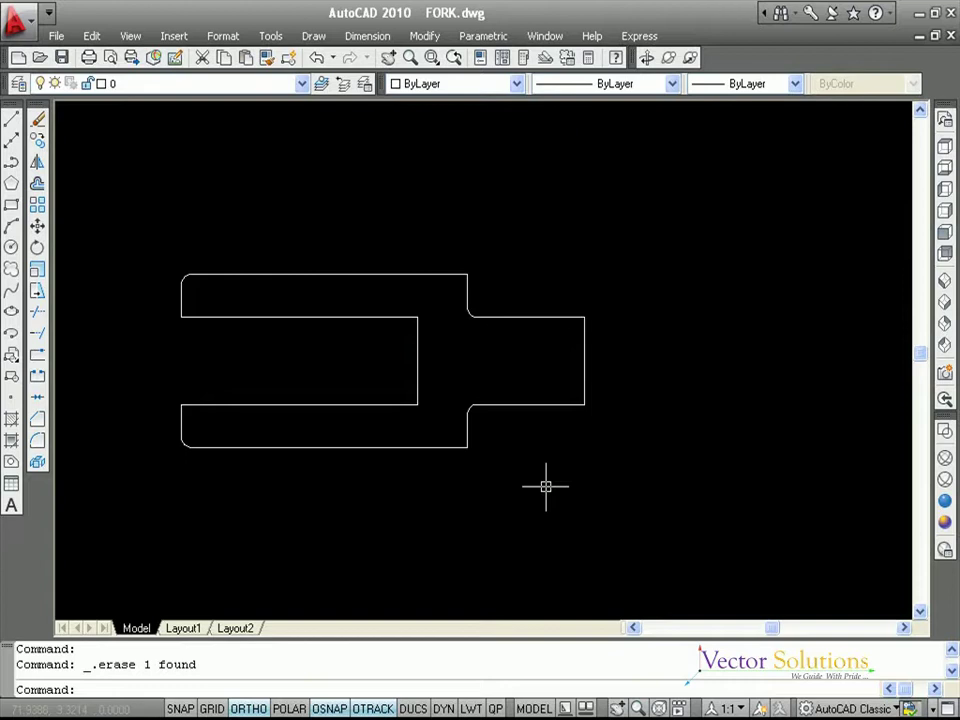
pyautogui.write('L')
pyautogui.press('Return')
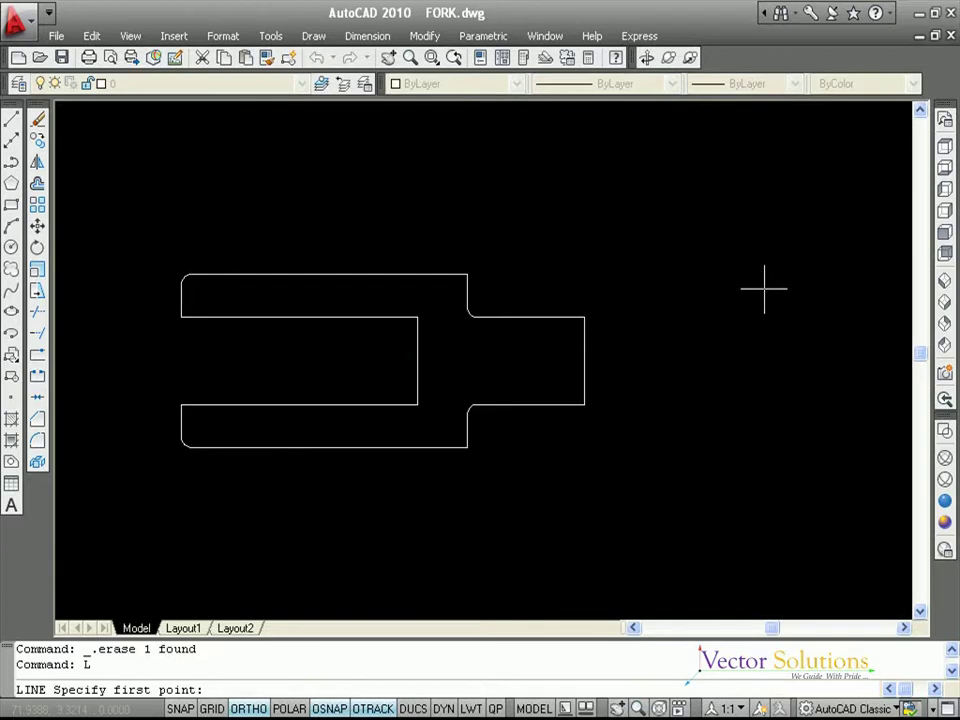
# Draw a closed rectangle right of the fork with 35.5, 50 and 35.5 edges
pyautogui.click(764, 290)
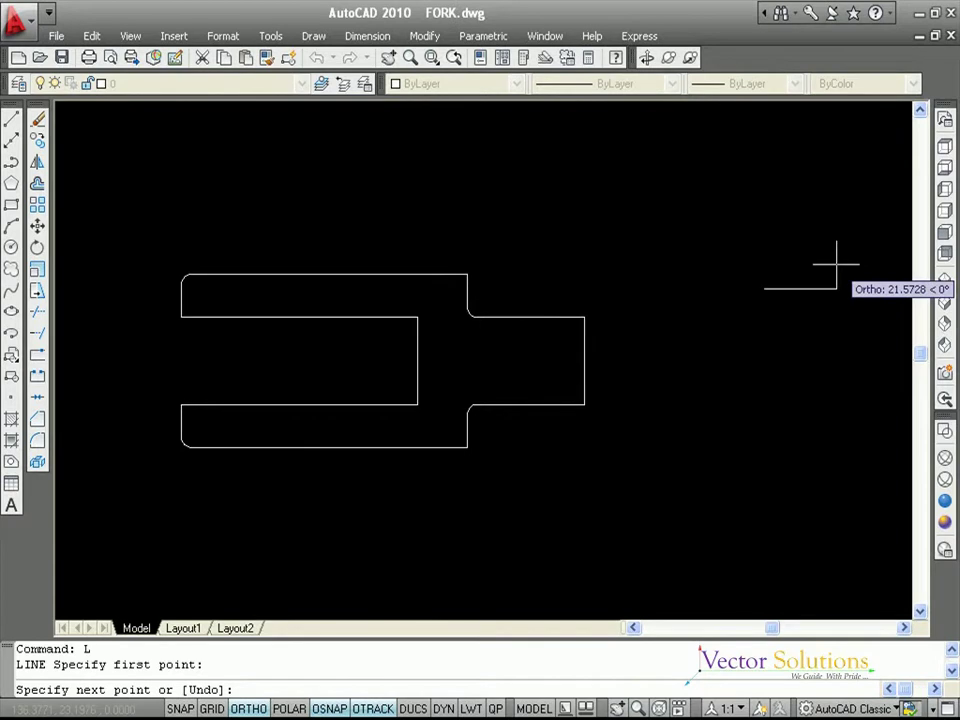
pyautogui.write('35.5')
pyautogui.press('Return')
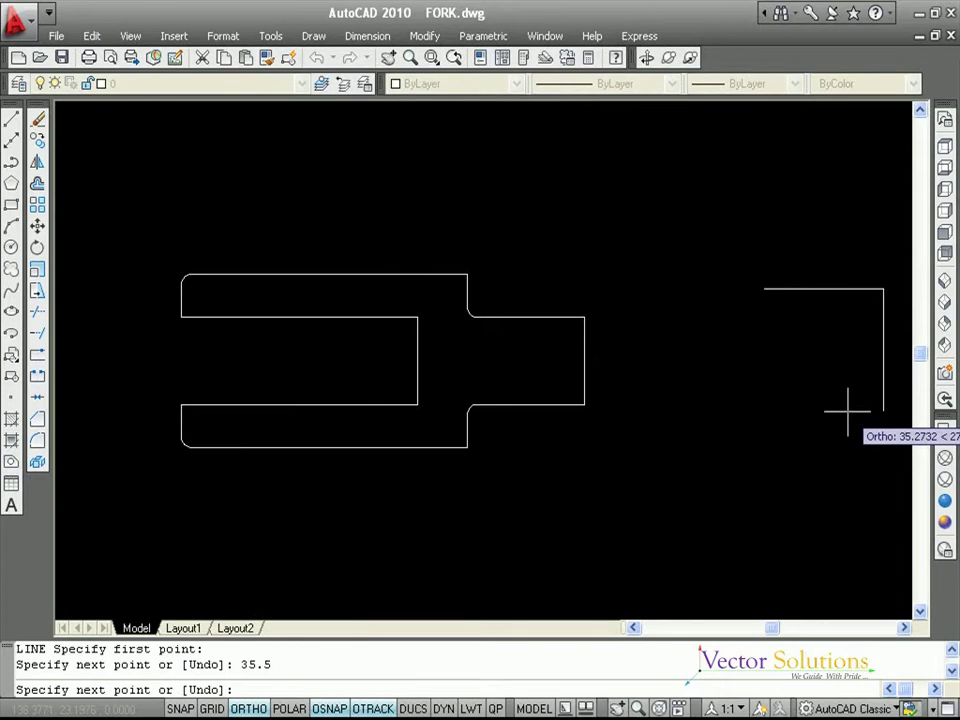
pyautogui.write('50')
pyautogui.press('Return')
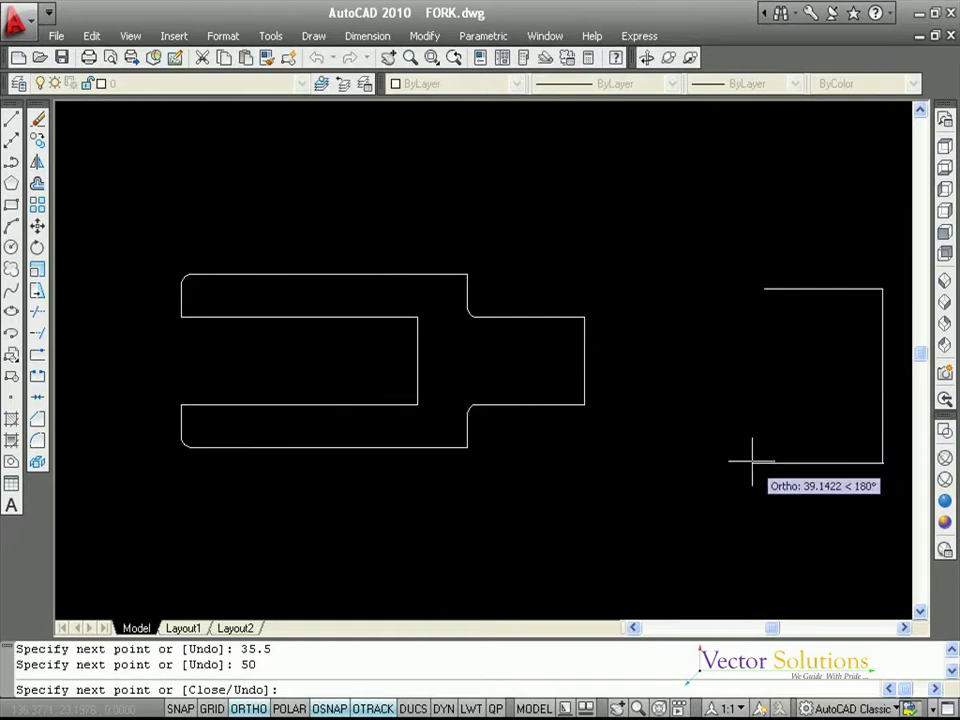
pyautogui.write('35.5')
pyautogui.press('Return')
pyautogui.click(764, 460)
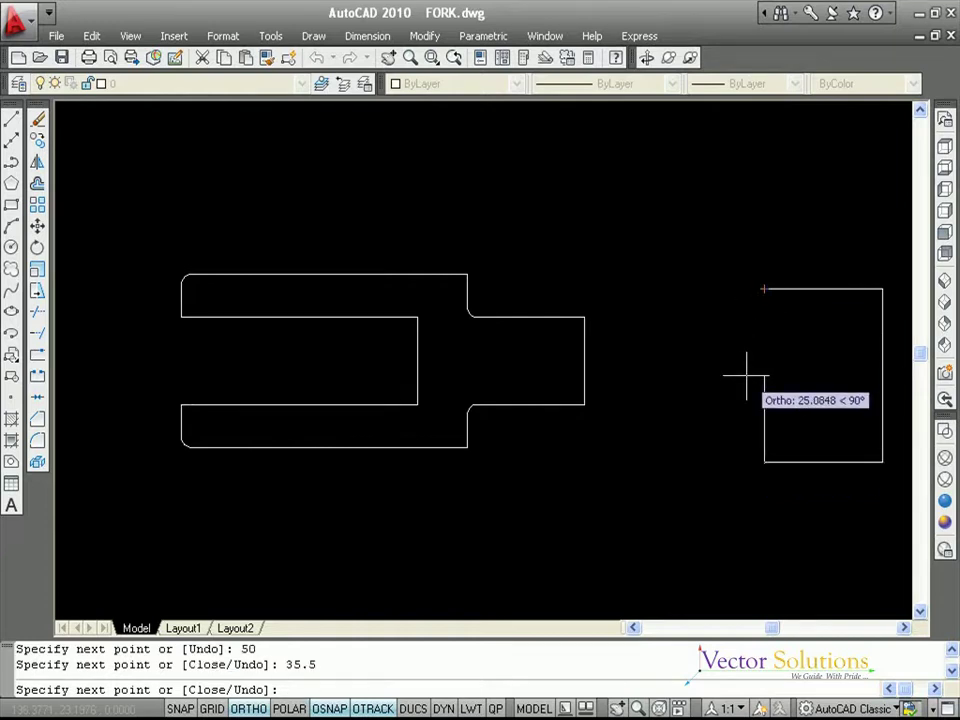
pyautogui.write('C')
pyautogui.press('Return')
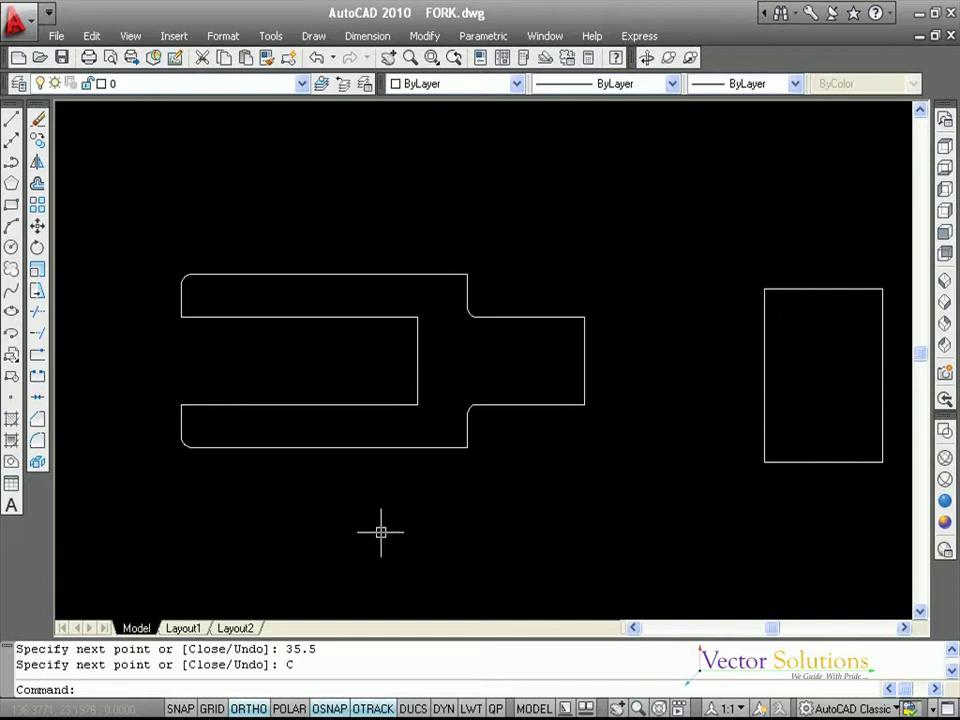
# Convert the rectangle and the fork outline into two regions with the Region tool
pyautogui.click(11, 463)
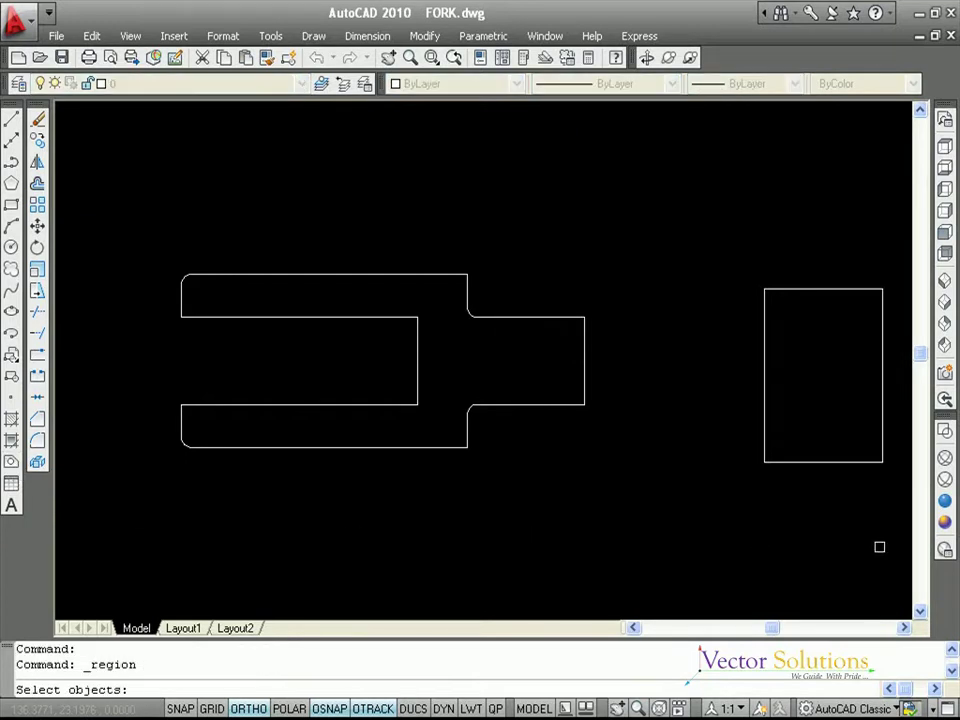
pyautogui.click(879, 546)
pyautogui.click(728, 279)
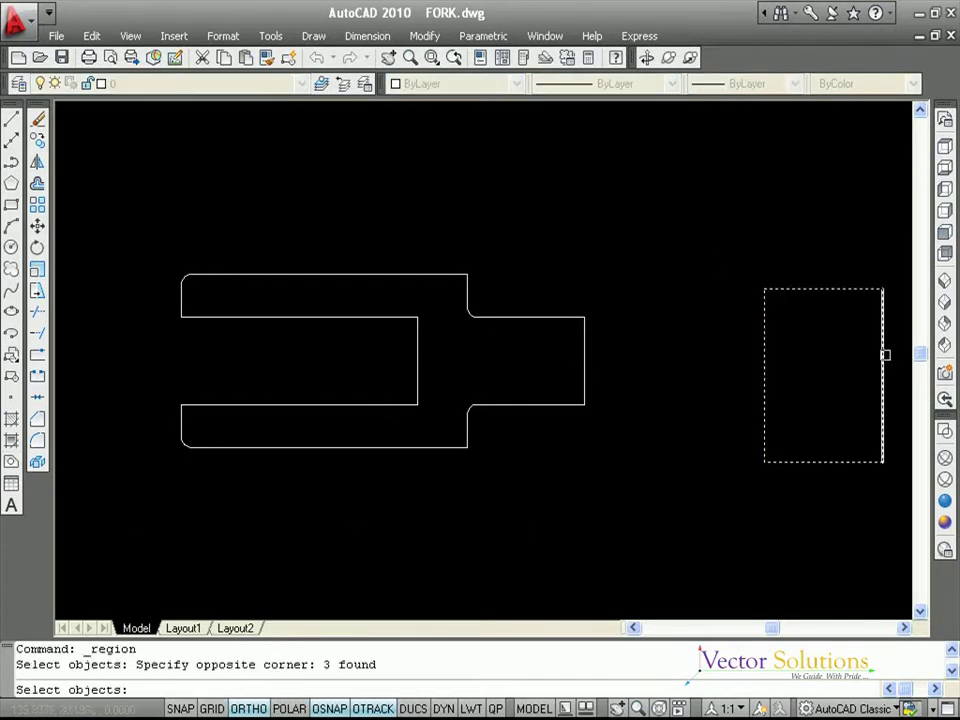
pyautogui.click(883, 354)
pyautogui.click(677, 493)
pyautogui.click(126, 214)
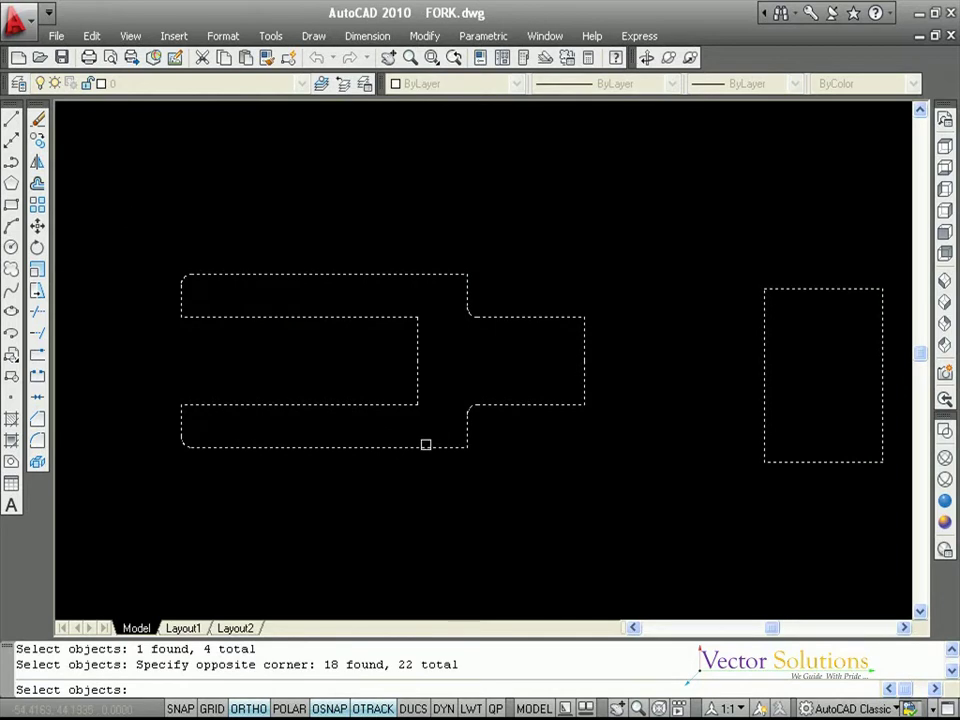
pyautogui.press('Return')
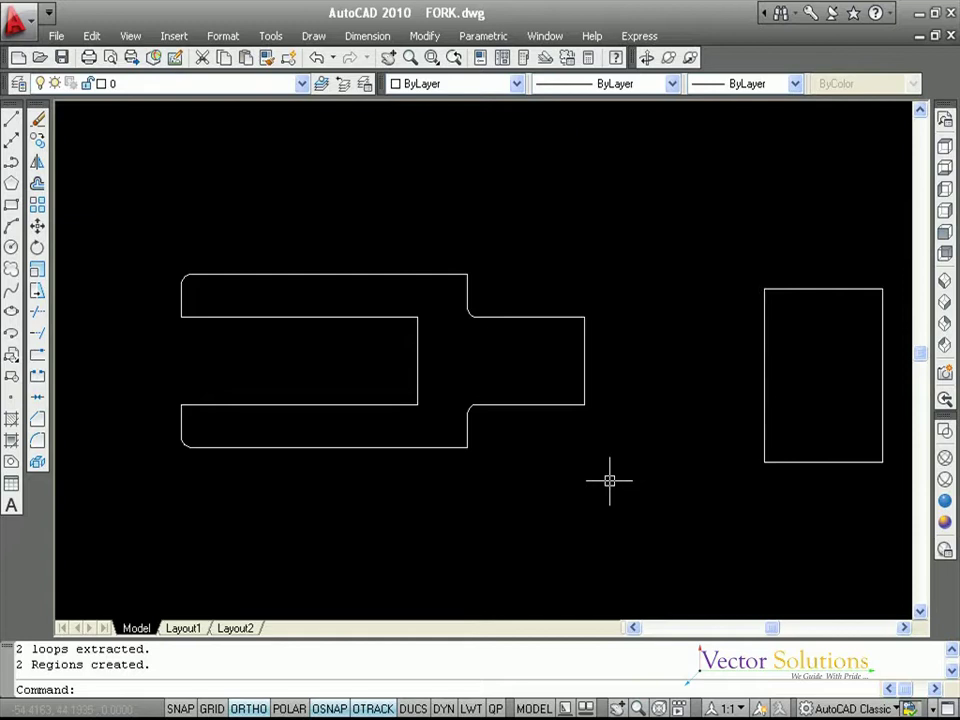
pyautogui.write('L')
# Draw a 19-unit line with Ortho, running left from the rectangle's top-left corner
pyautogui.press('Return')
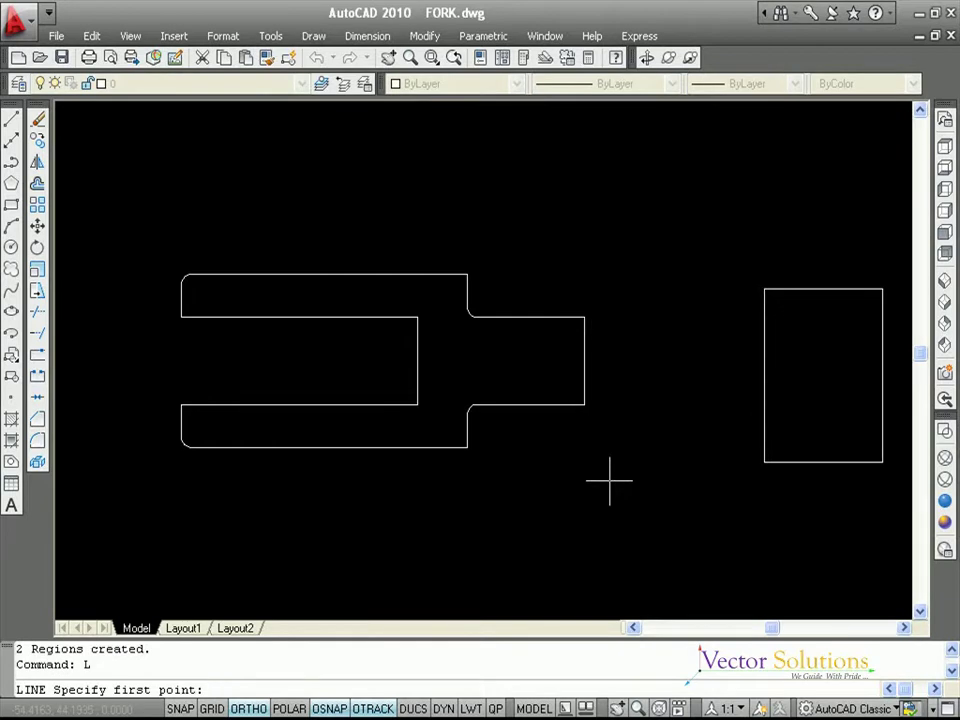
pyautogui.click(764, 289)
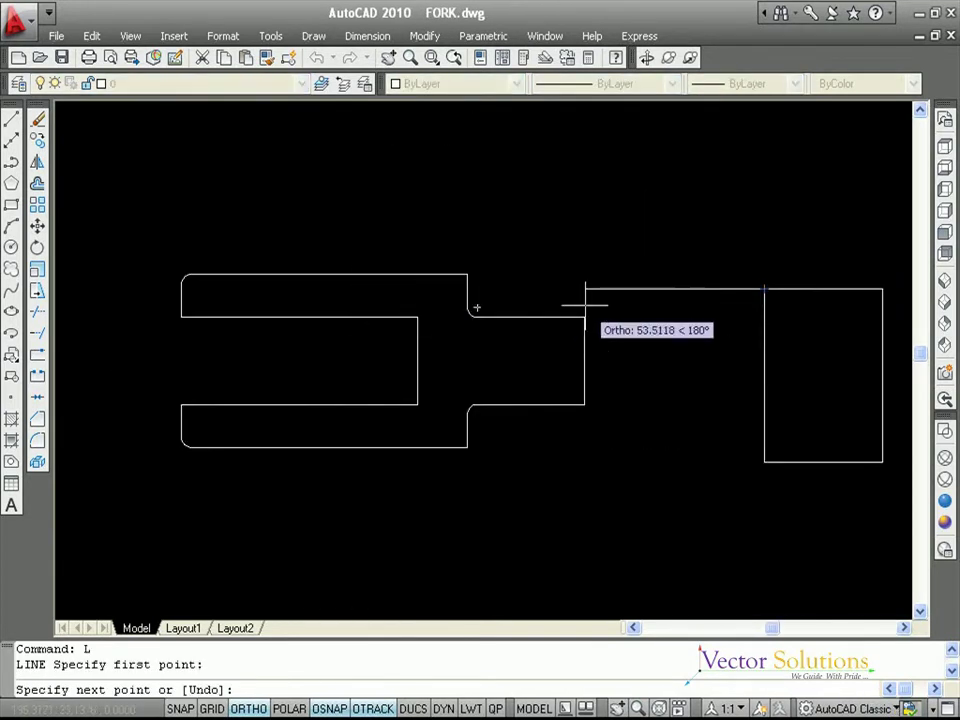
pyautogui.write('19')
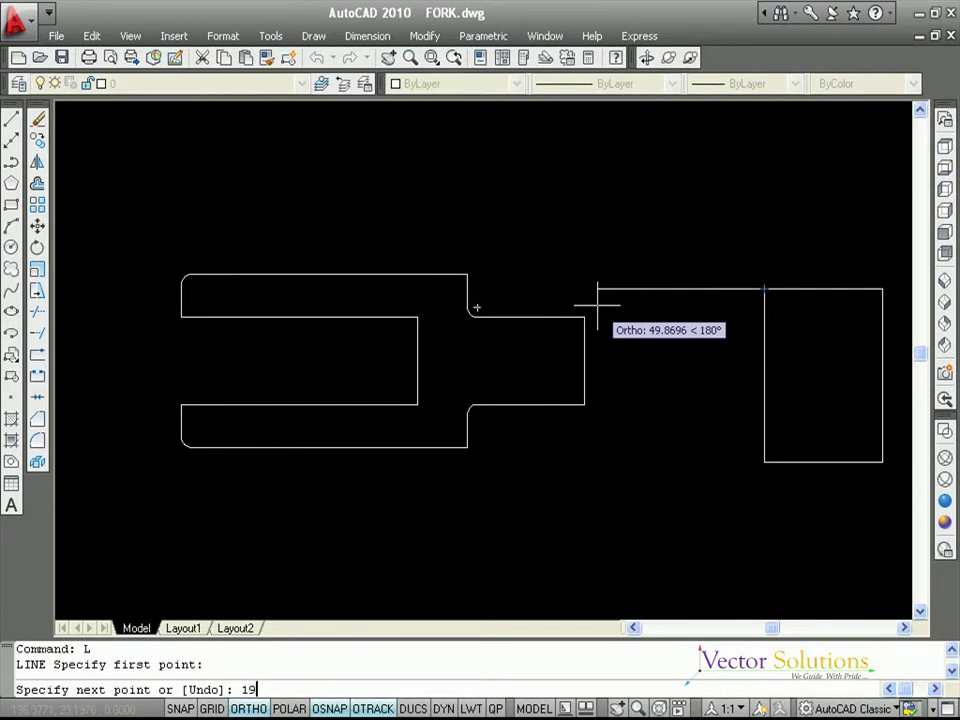
pyautogui.press('Return')
pyautogui.press('Return')
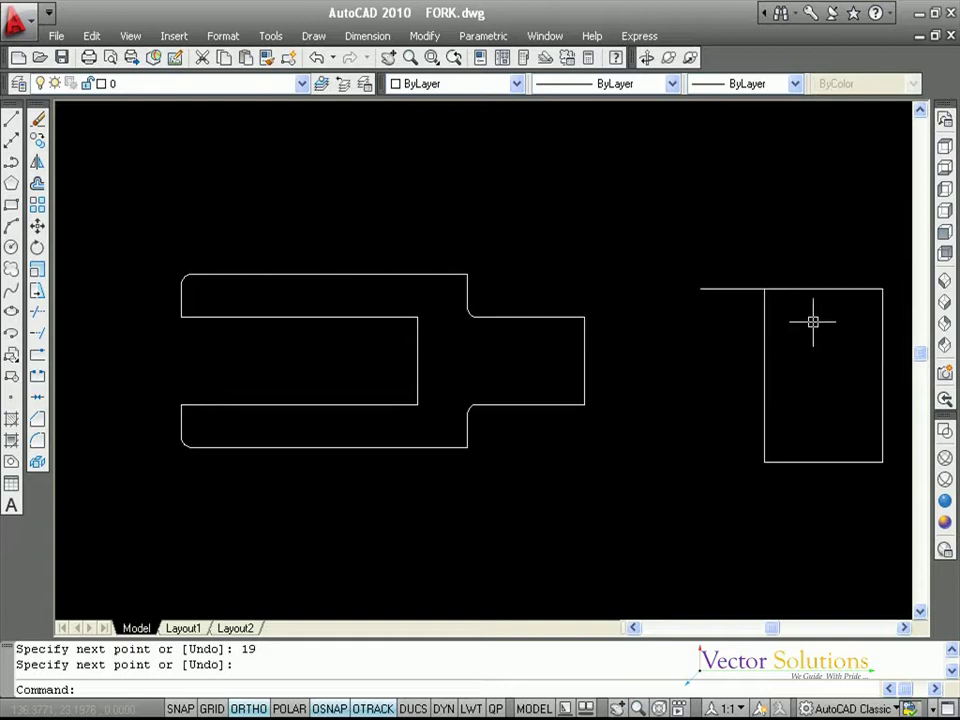
# Switch to the SW Isometric view, then type EXT for the extrude command
pyautogui.click(944, 288)
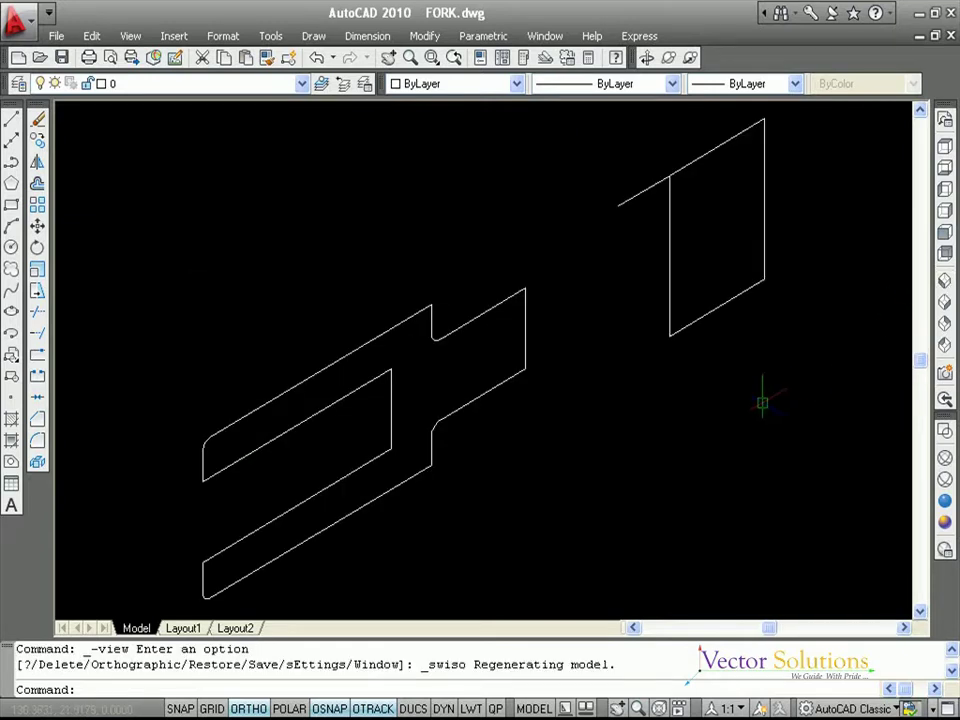
pyautogui.press('Escape')
pyautogui.press('Escape')
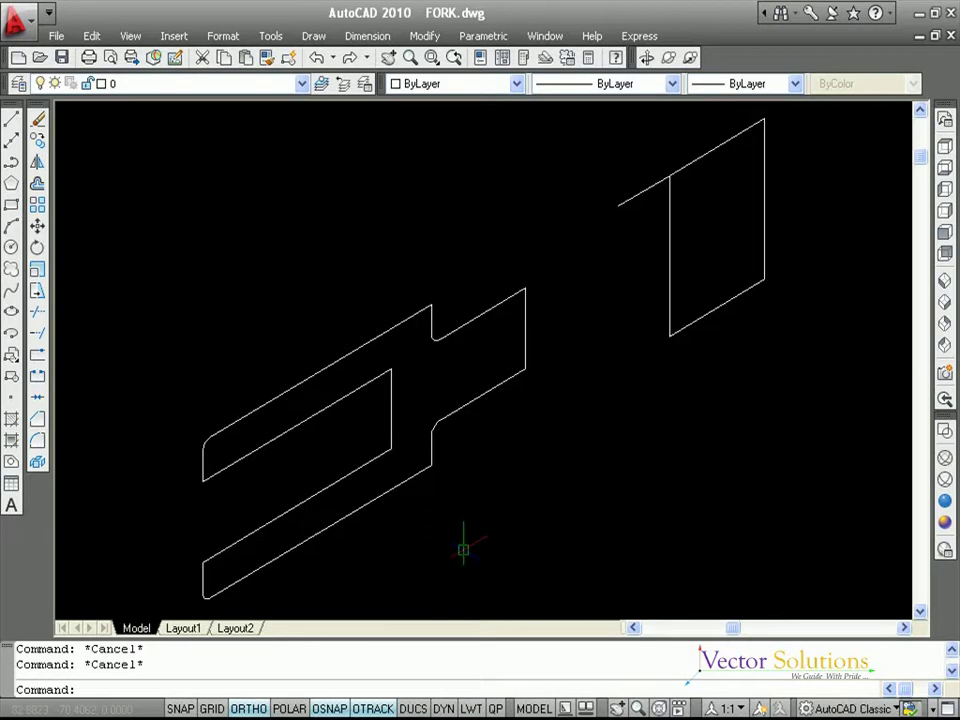
pyautogui.write('EXT')
# Extrude the fork outline region to a height of 25 units
pyautogui.press('Return')
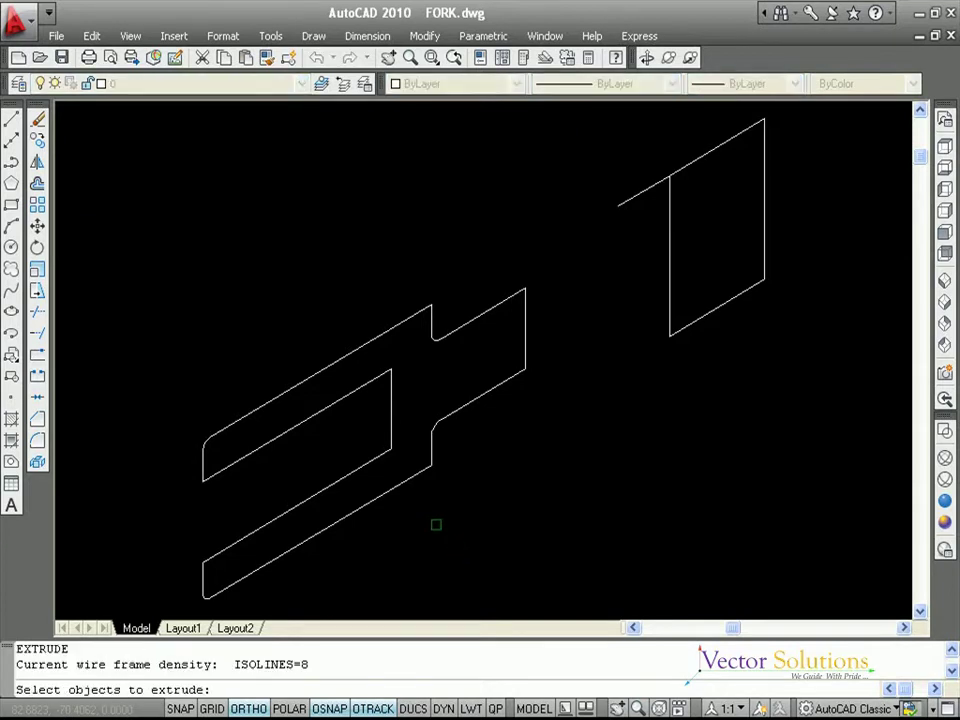
pyautogui.click(427, 470)
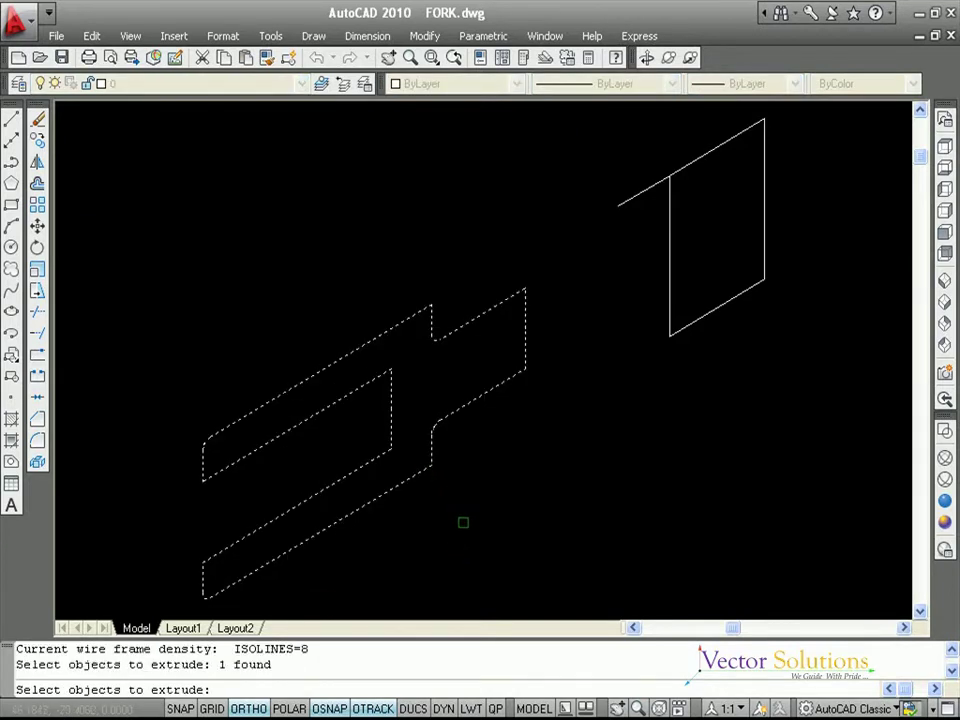
pyautogui.press('Return')
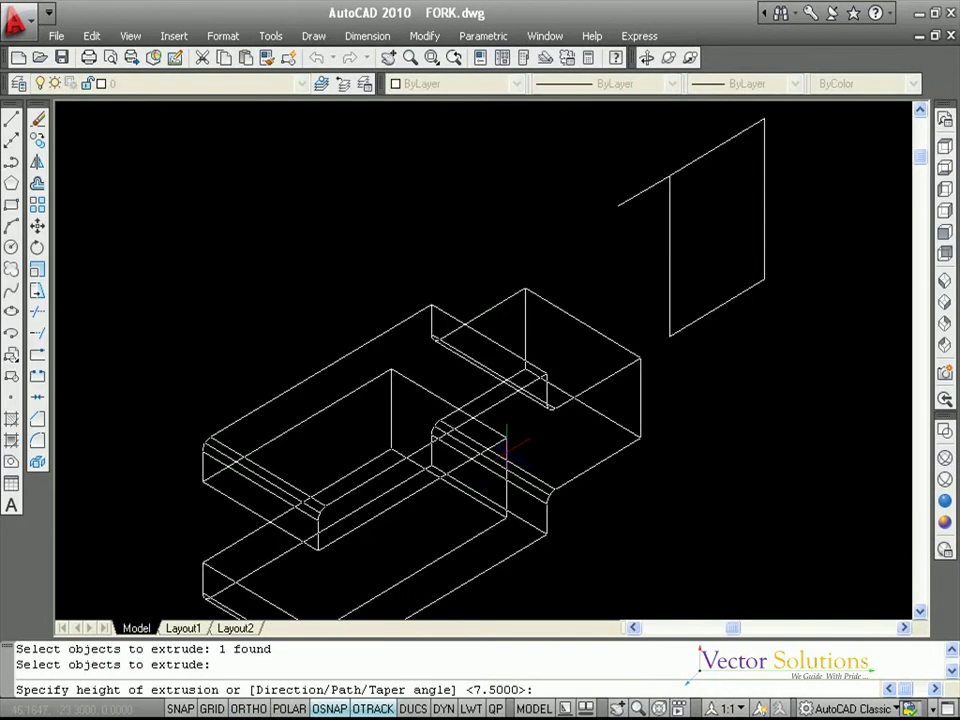
pyautogui.write('25')
pyautogui.press('Return')
pyautogui.press('Escape')
pyautogui.press('Escape')
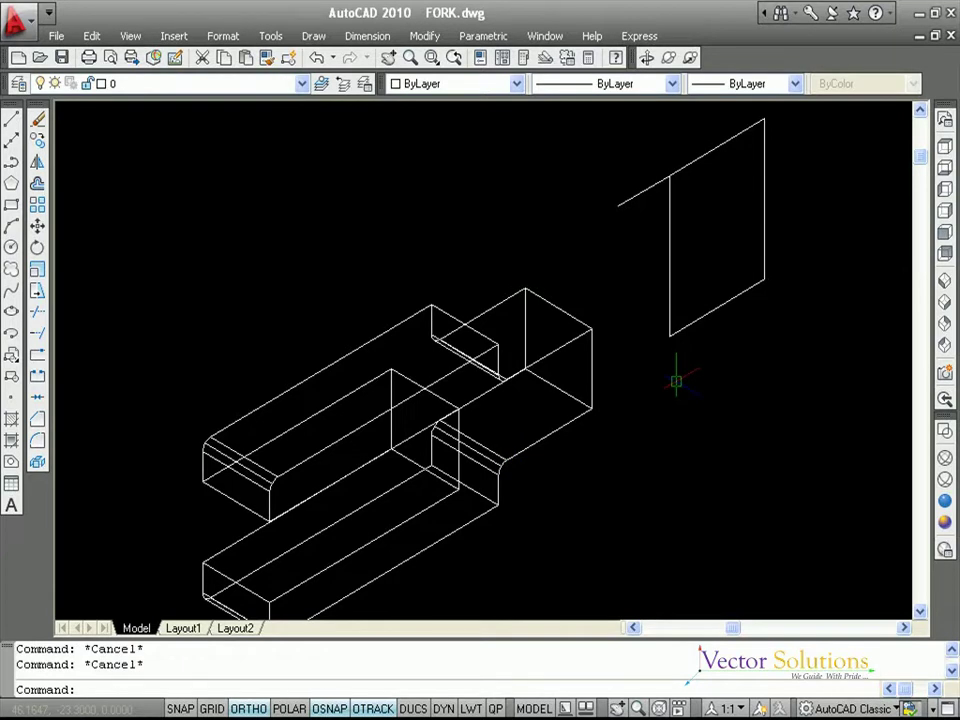
pyautogui.press('Return')
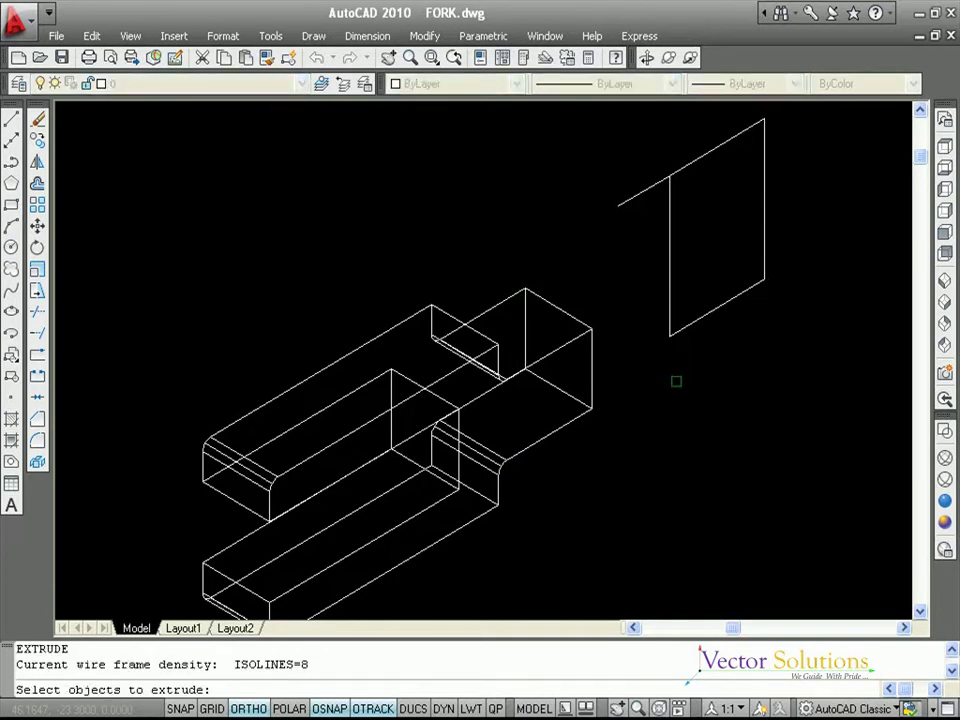
# Extrude the rectangle to a height of 7.5 units
pyautogui.click(672, 333)
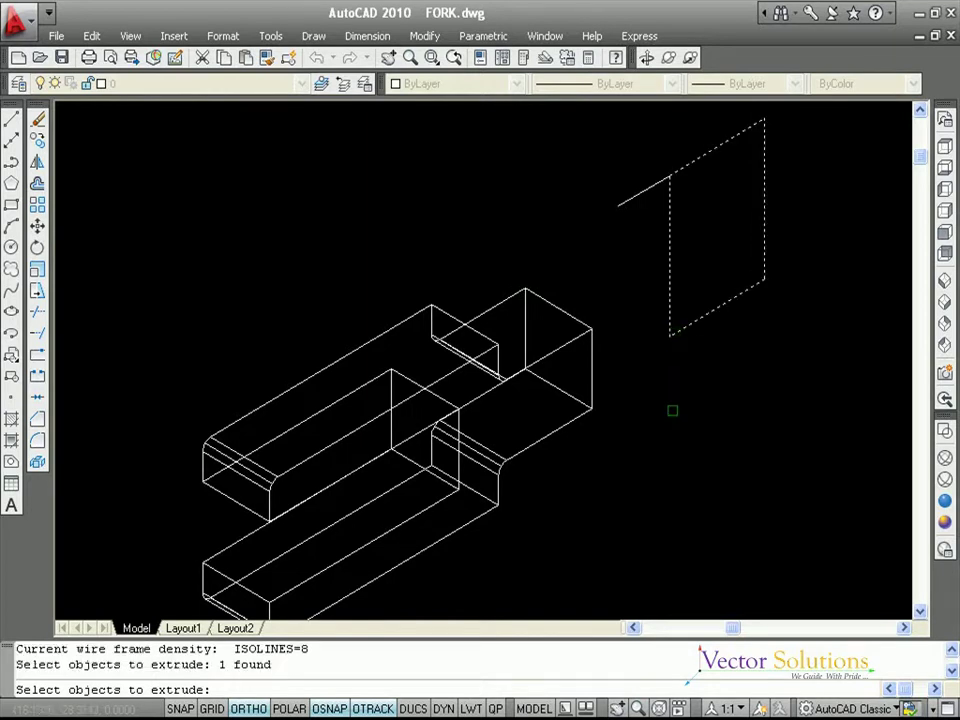
pyautogui.press('Return')
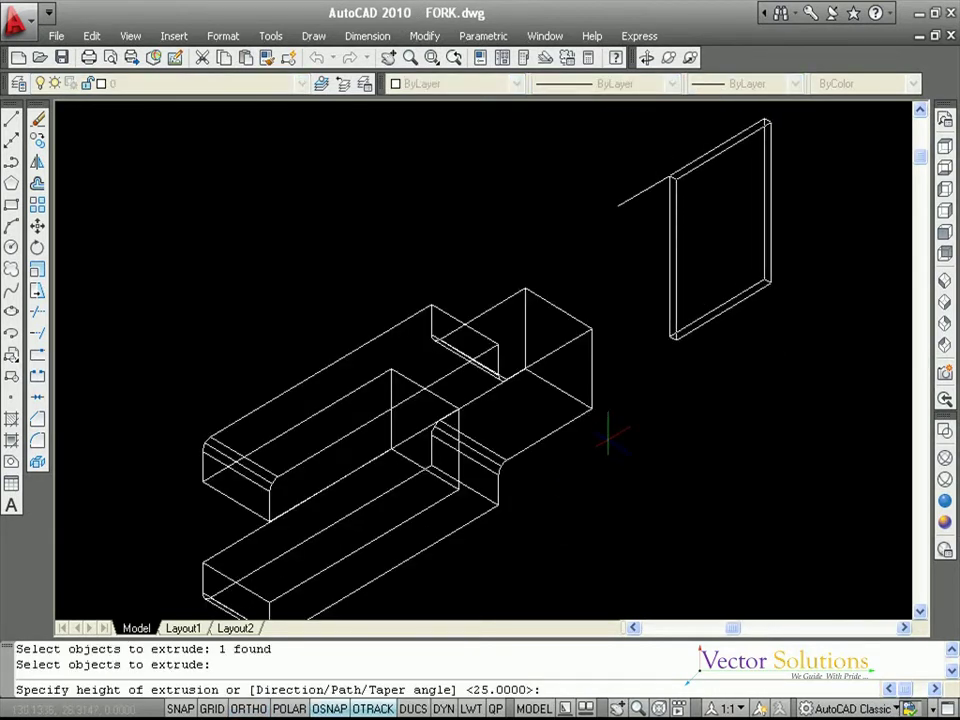
pyautogui.write('7.5')
pyautogui.press('Return')
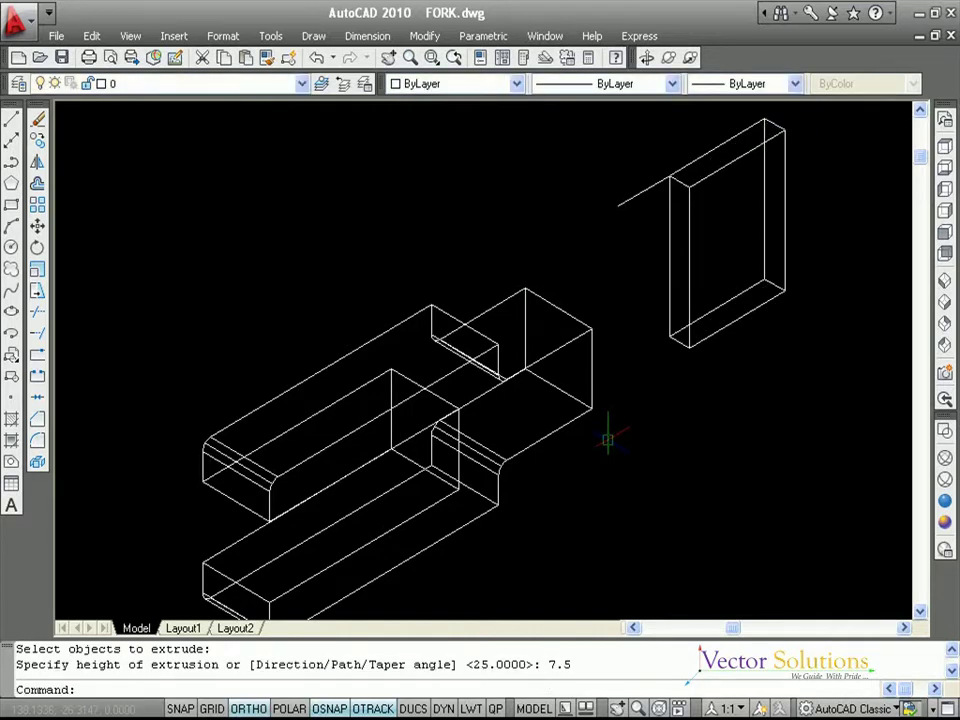
pyautogui.press('Escape')
pyautogui.press('Escape')
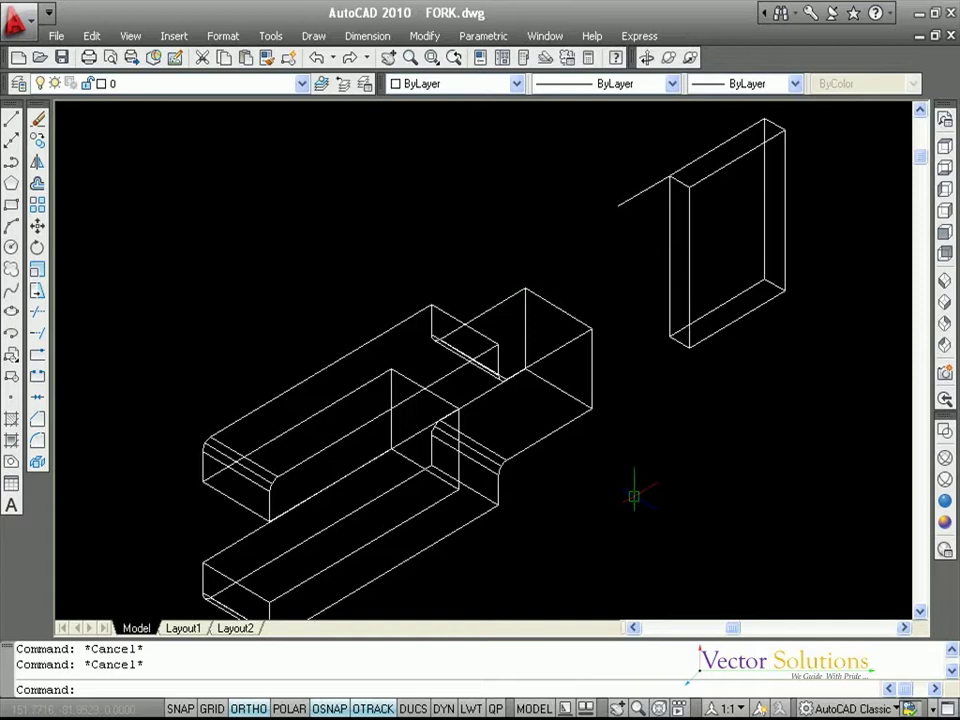
# Shade the fork and block solids with the Conceptual visual style, then start MOVE
pyautogui.click(945, 524)
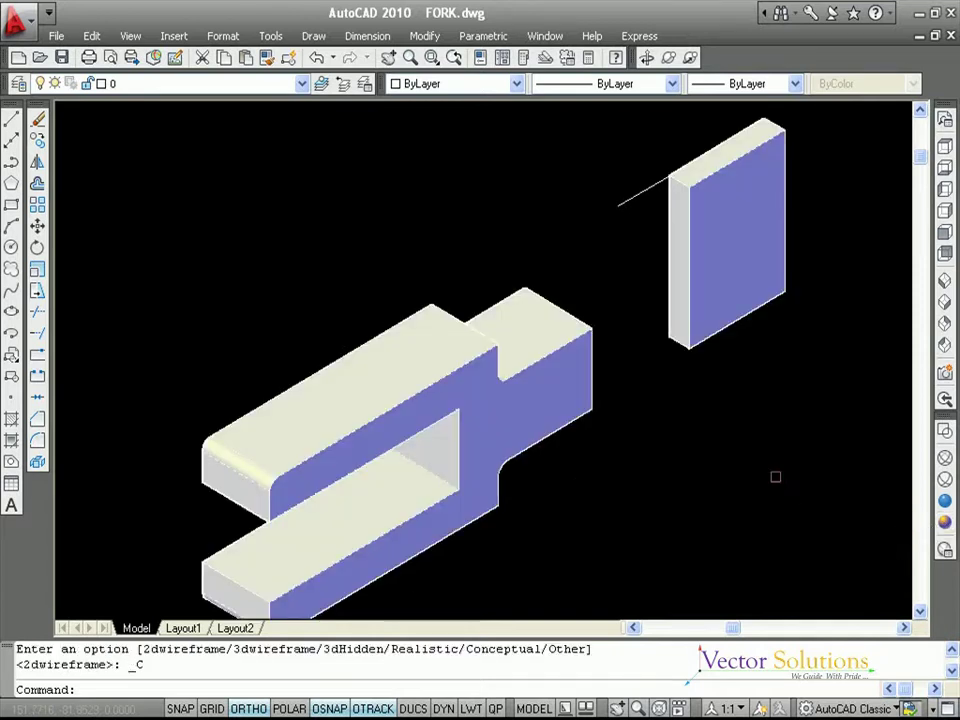
pyautogui.press('Escape')
pyautogui.press('Escape')
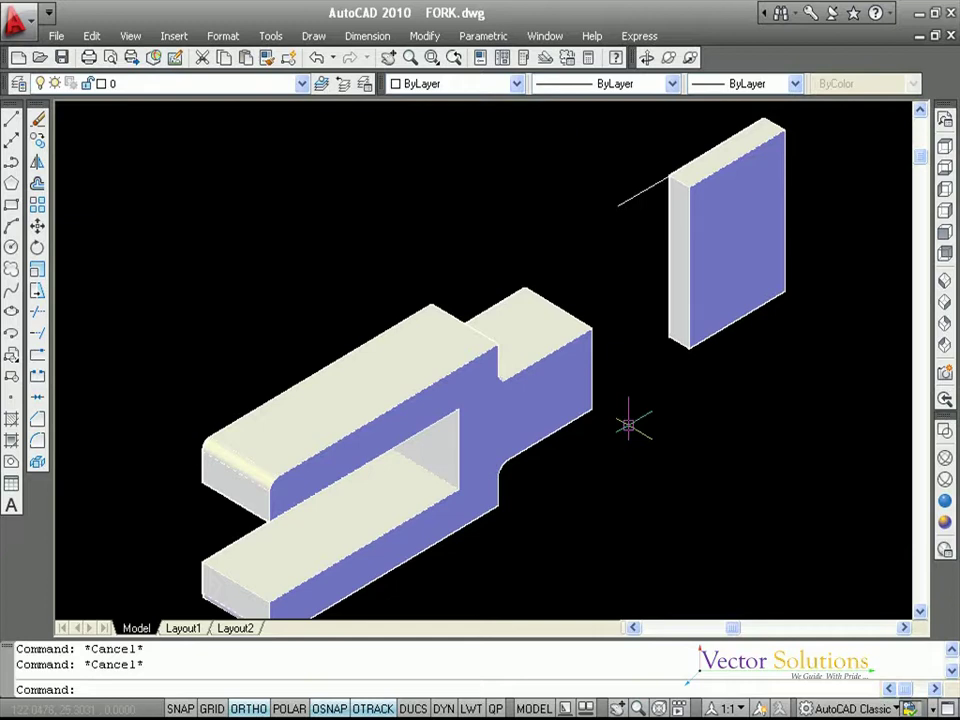
pyautogui.write('M')
pyautogui.press('Return')
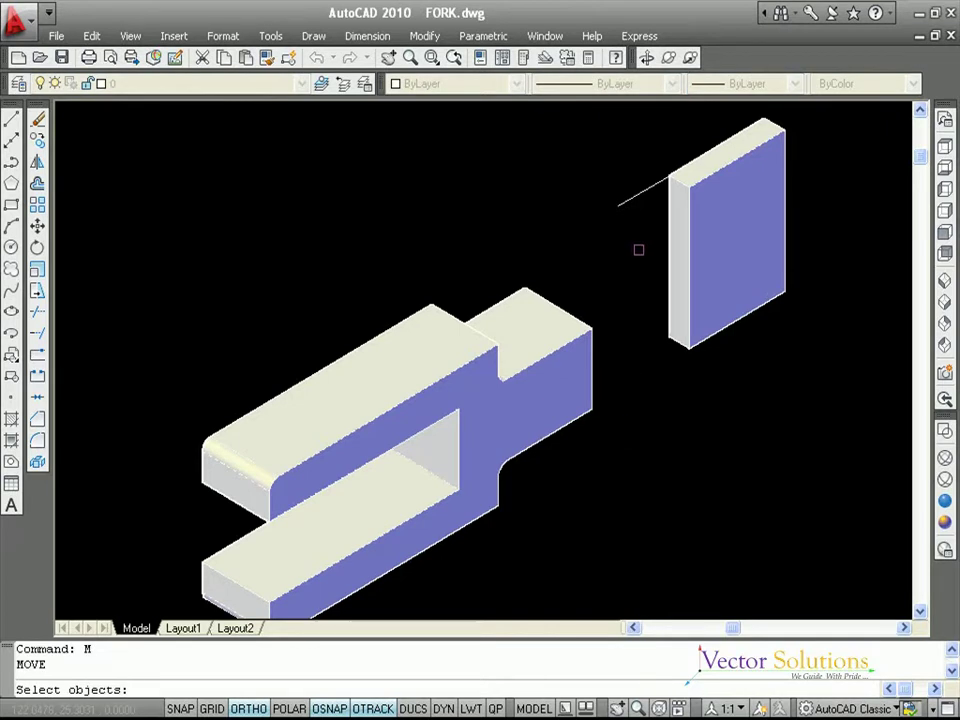
# Move the short line from its endpoint to the block edge's midpoint
pyautogui.click(627, 199)
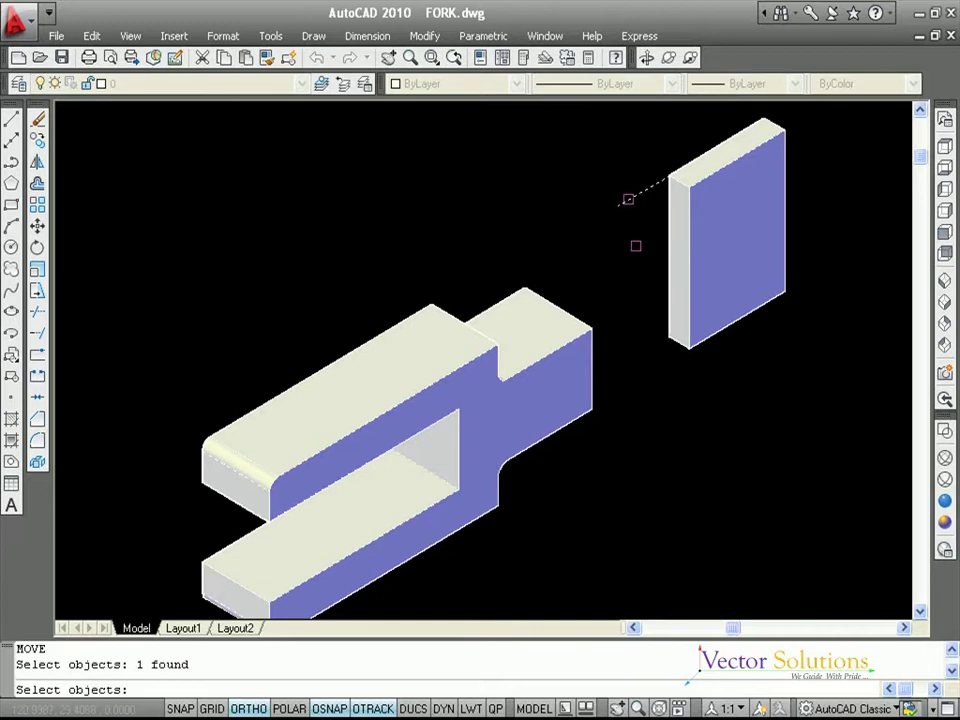
pyautogui.press('Return')
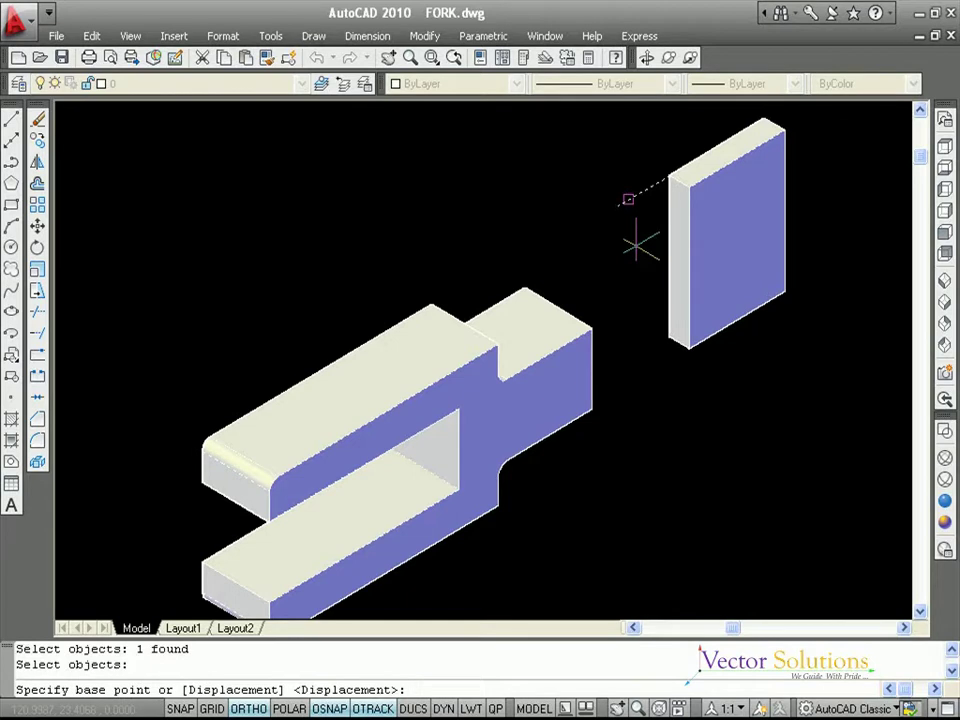
pyautogui.click(670, 175)
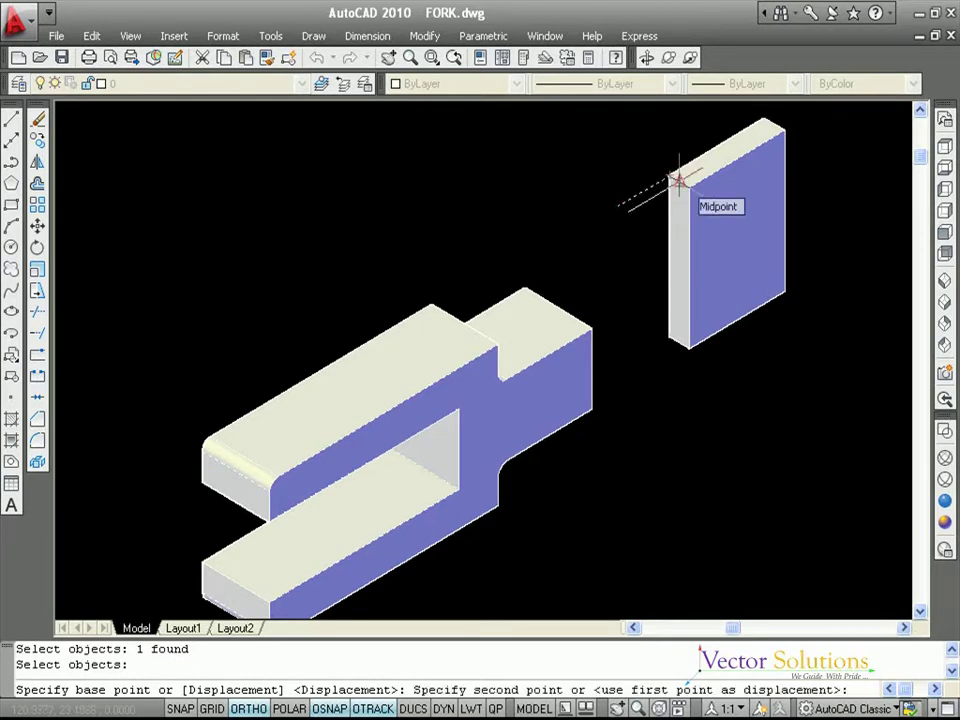
pyautogui.click(677, 182)
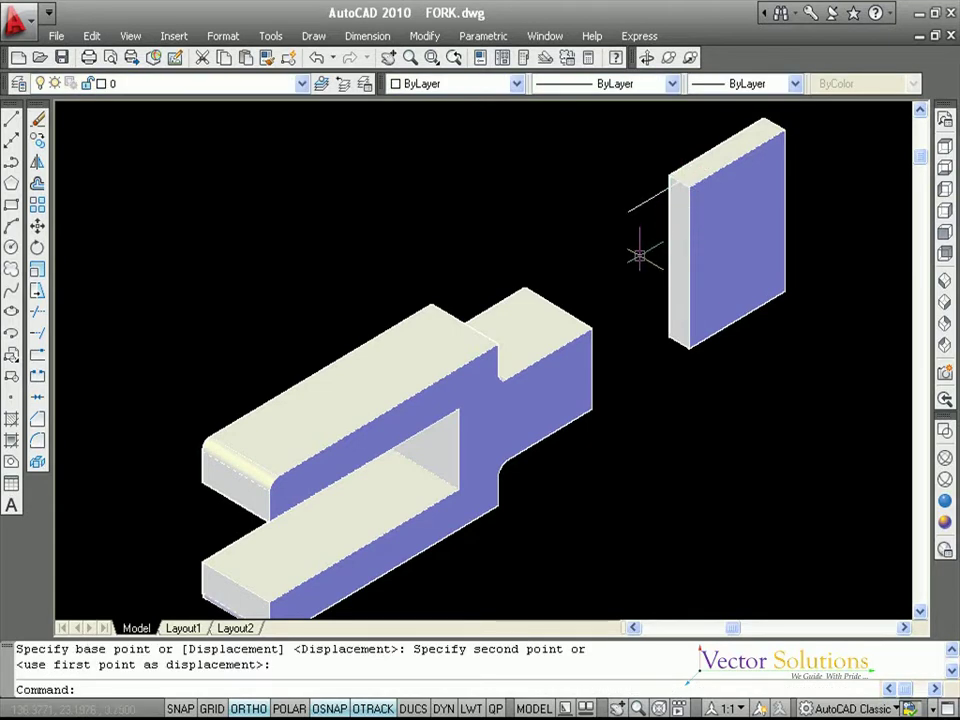
# Move the line 12.5 units straight down from its endpoint
pyautogui.press('space')
pyautogui.click(634, 206)
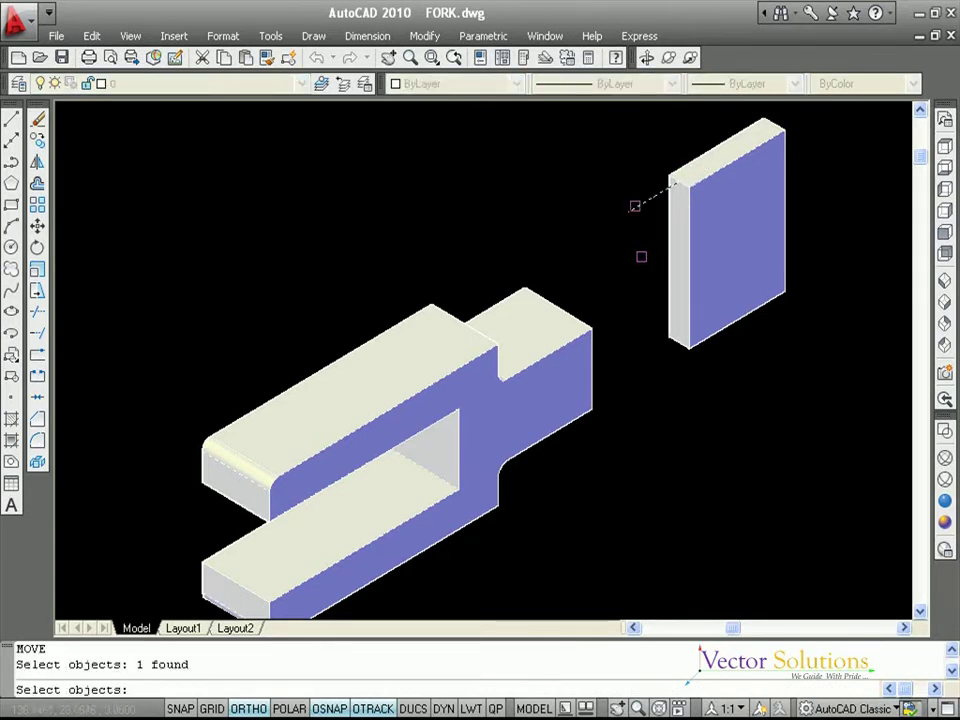
pyautogui.press('space')
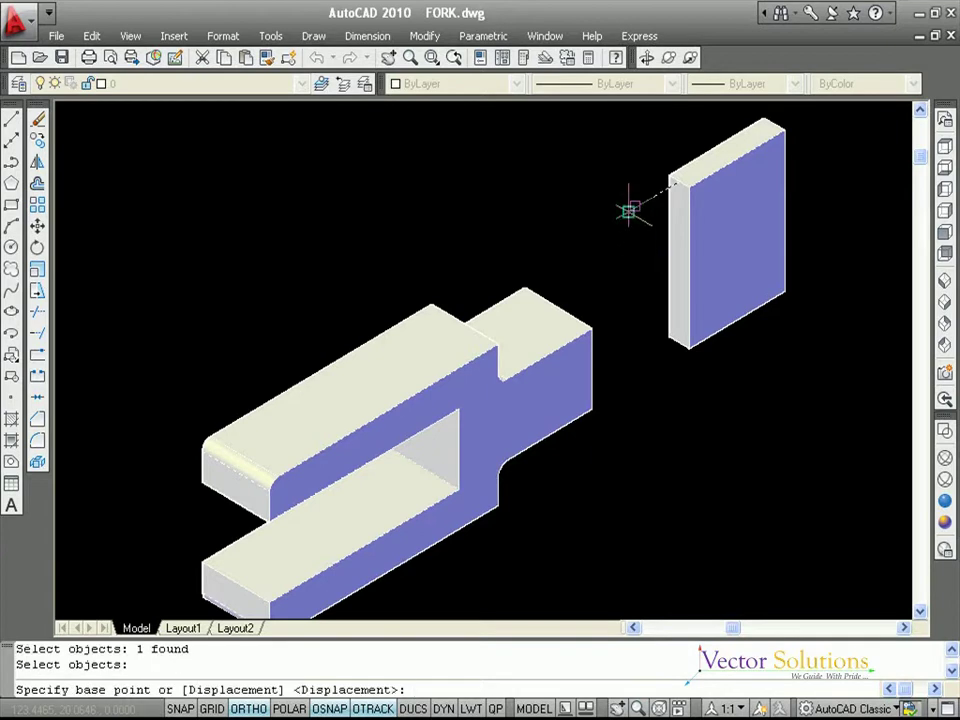
pyautogui.click(628, 211)
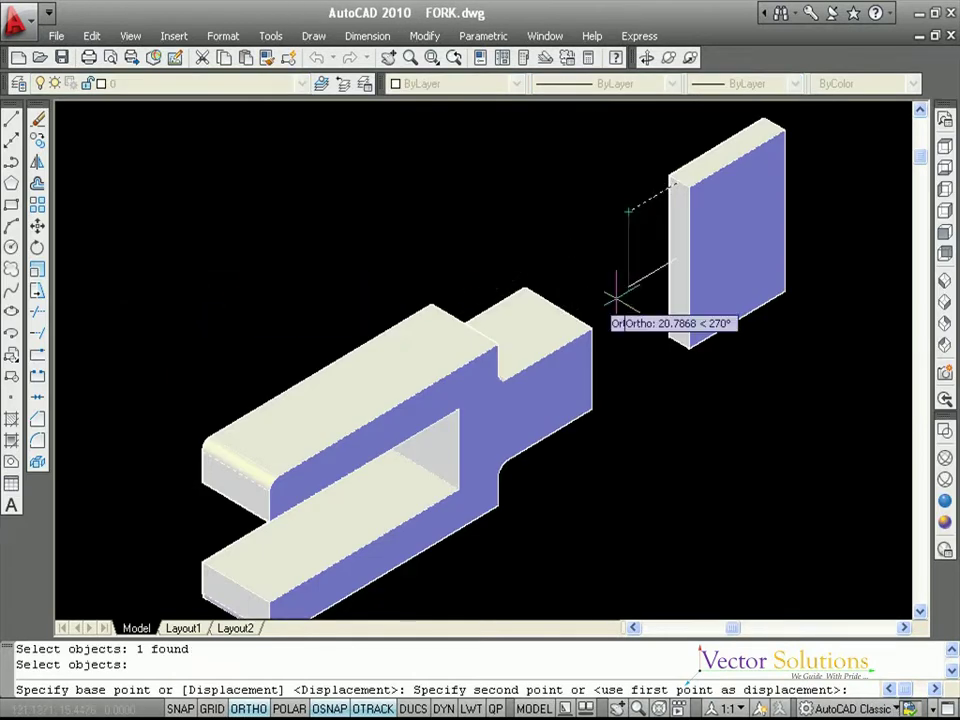
pyautogui.write('12.5')
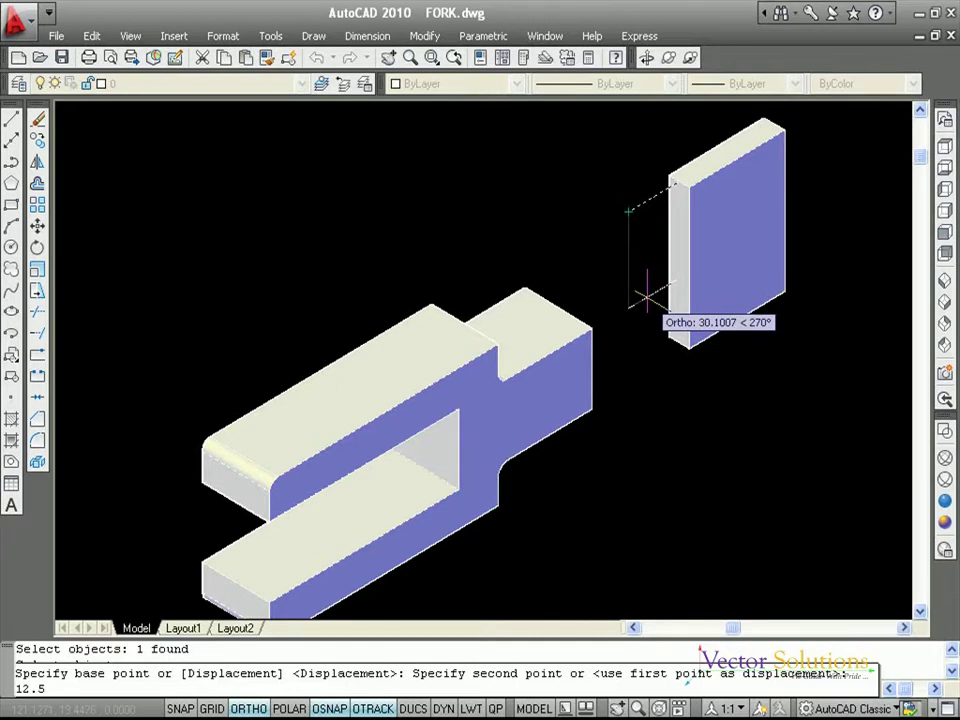
pyautogui.press('Return')
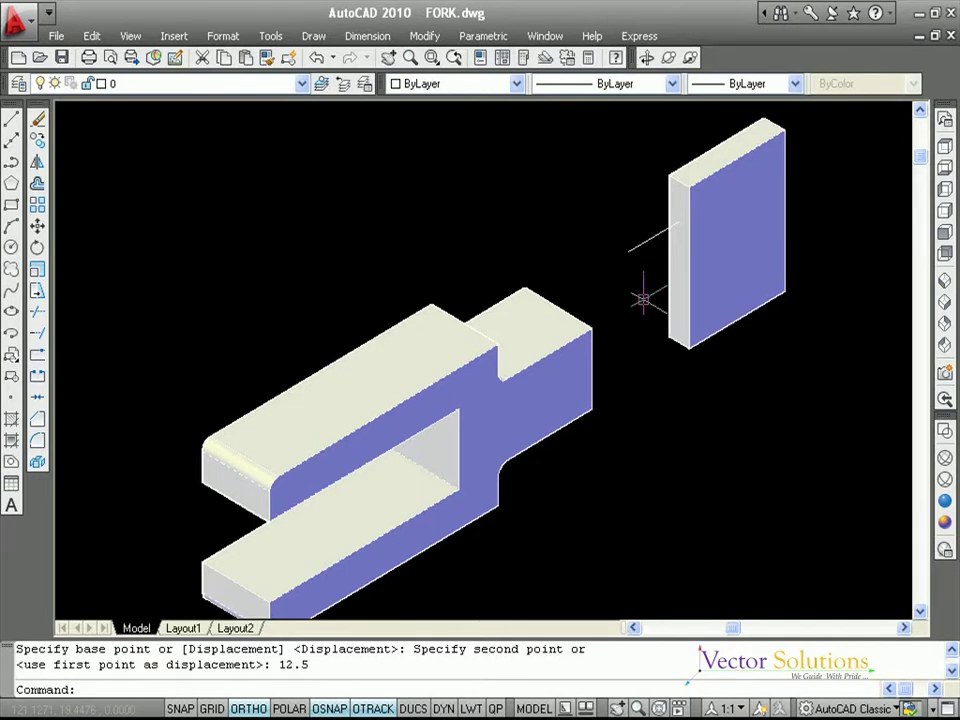
pyautogui.press('Return')
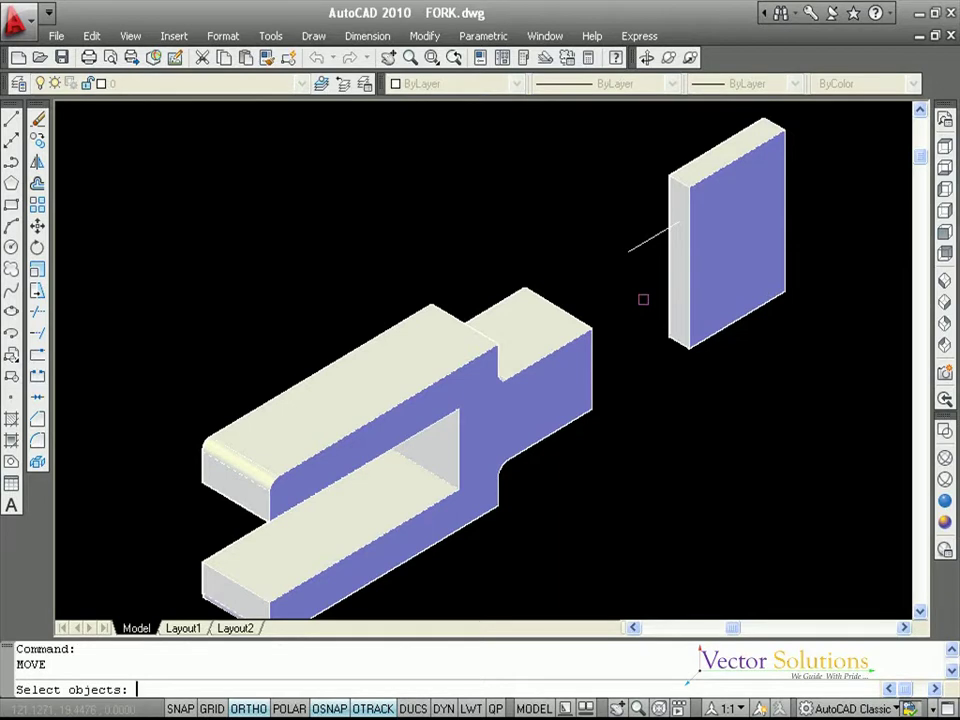
# Move the rectangular block from its corner endpoint to the fork slot's midpoint, then zoom out
pyautogui.click(644, 241)
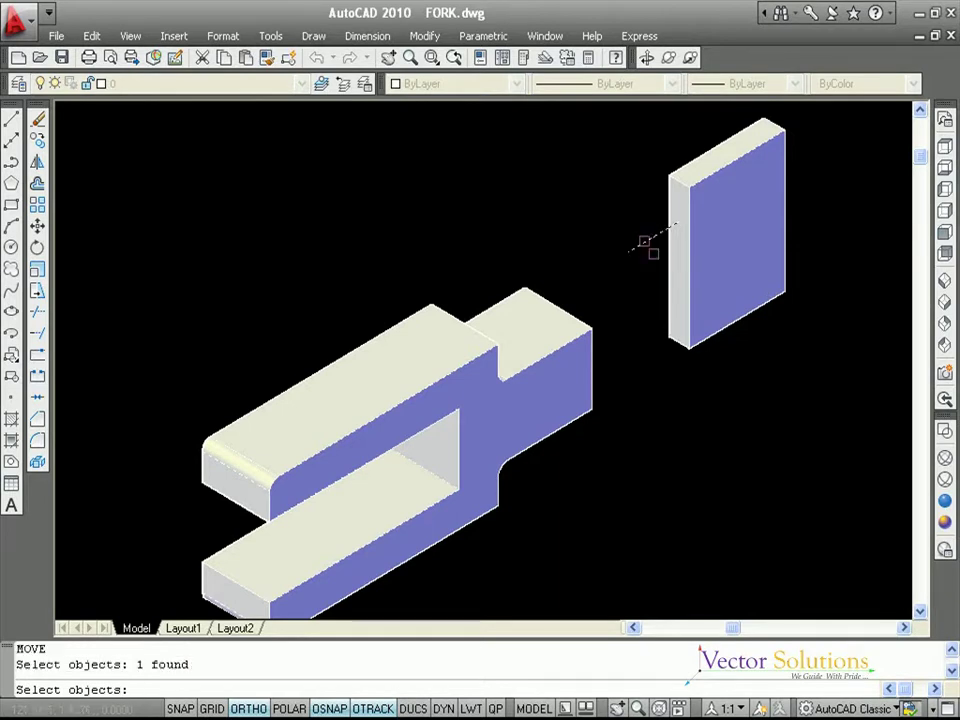
pyautogui.click(666, 271)
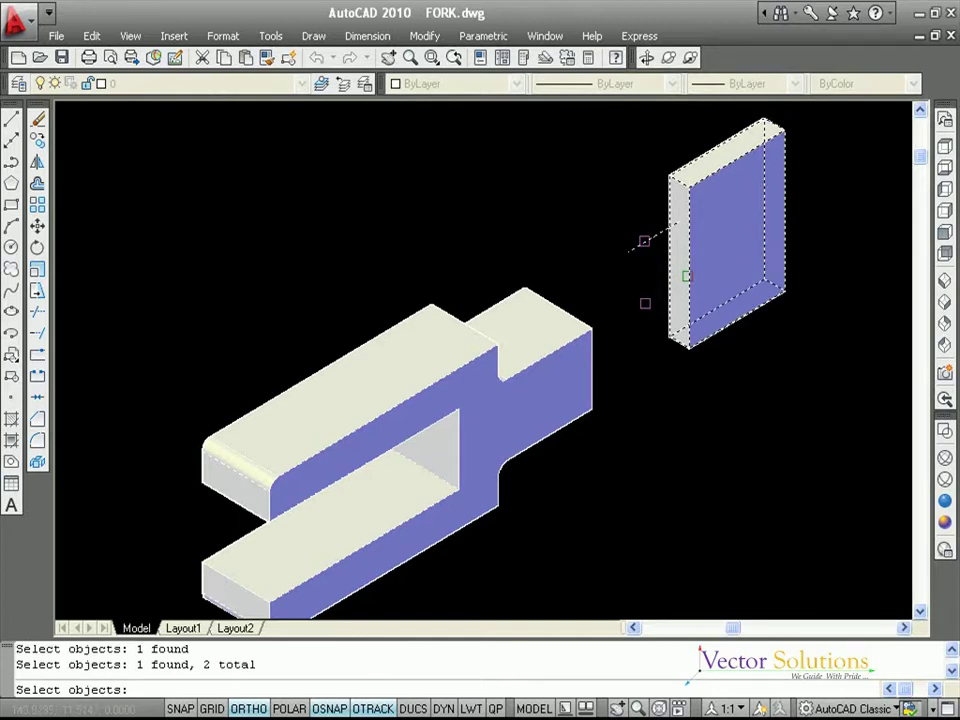
pyautogui.press('Return')
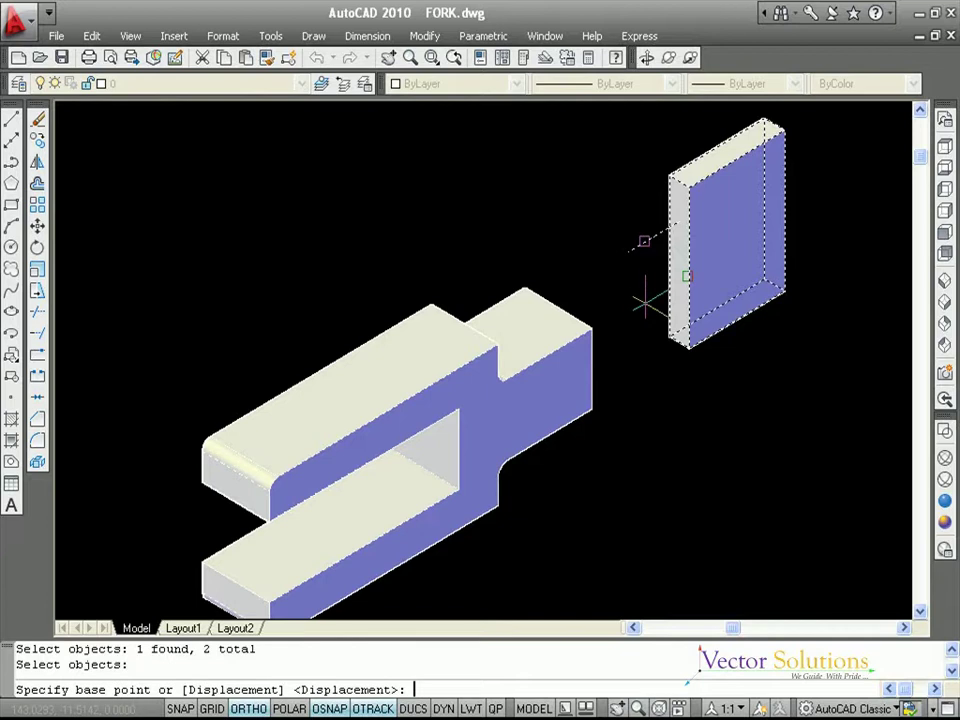
pyautogui.click(628, 251)
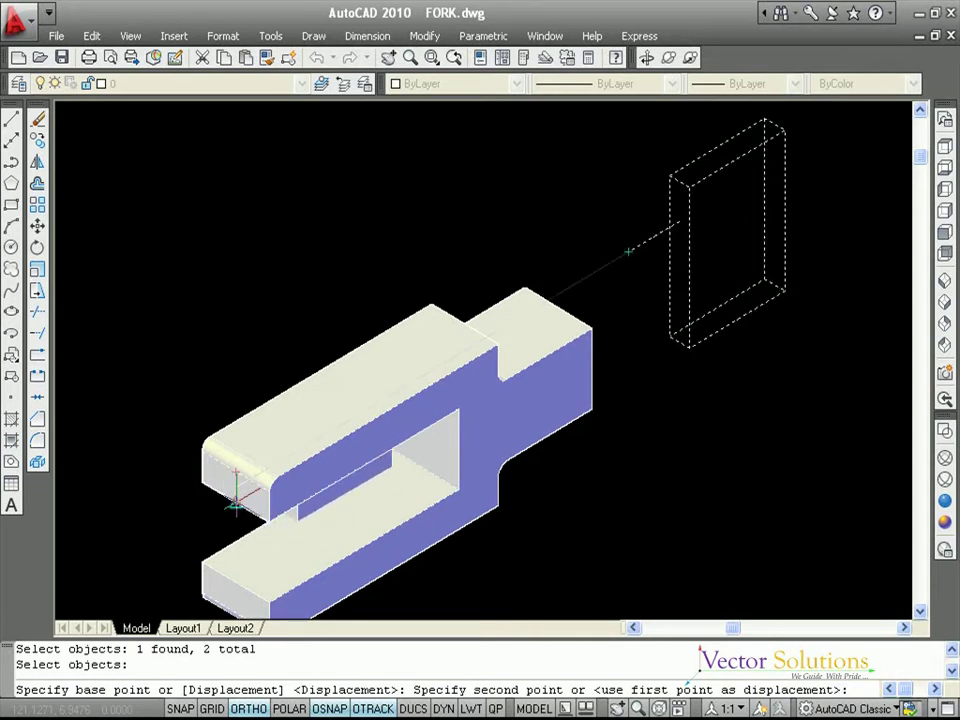
pyautogui.click(236, 497)
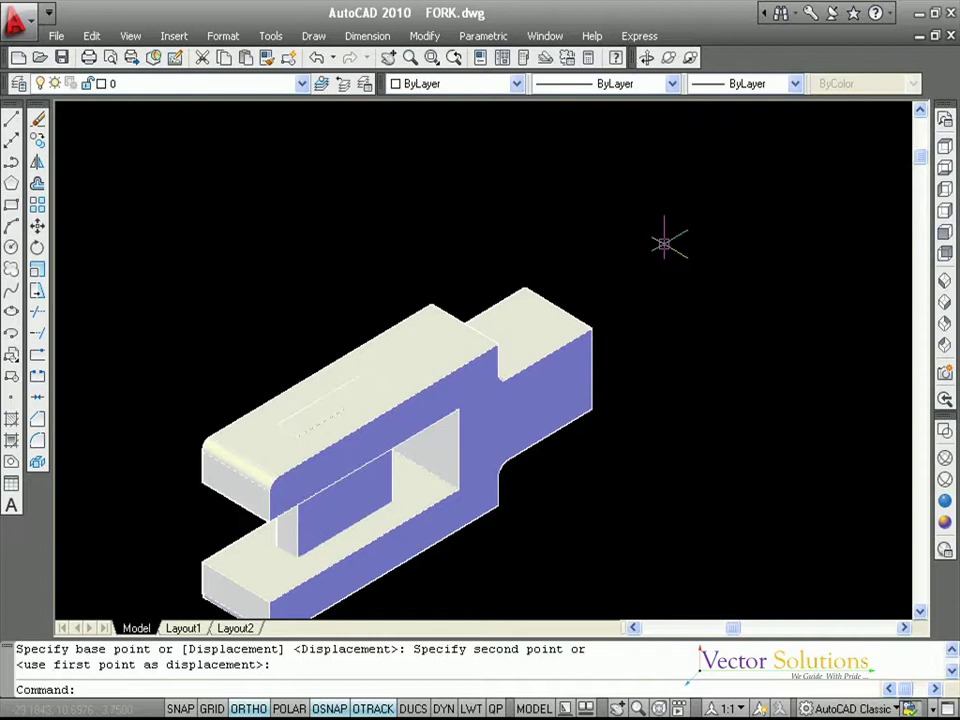
pyautogui.middleClick(664, 243)
pyautogui.middleClick(664, 243)
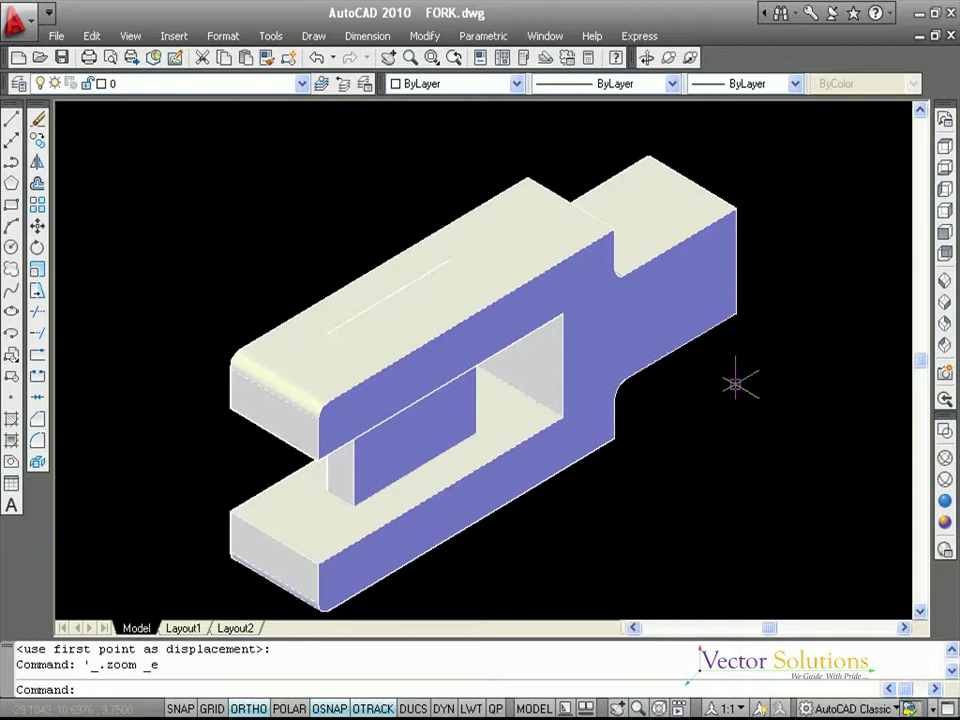
pyautogui.press('Escape')
pyautogui.press('Escape')
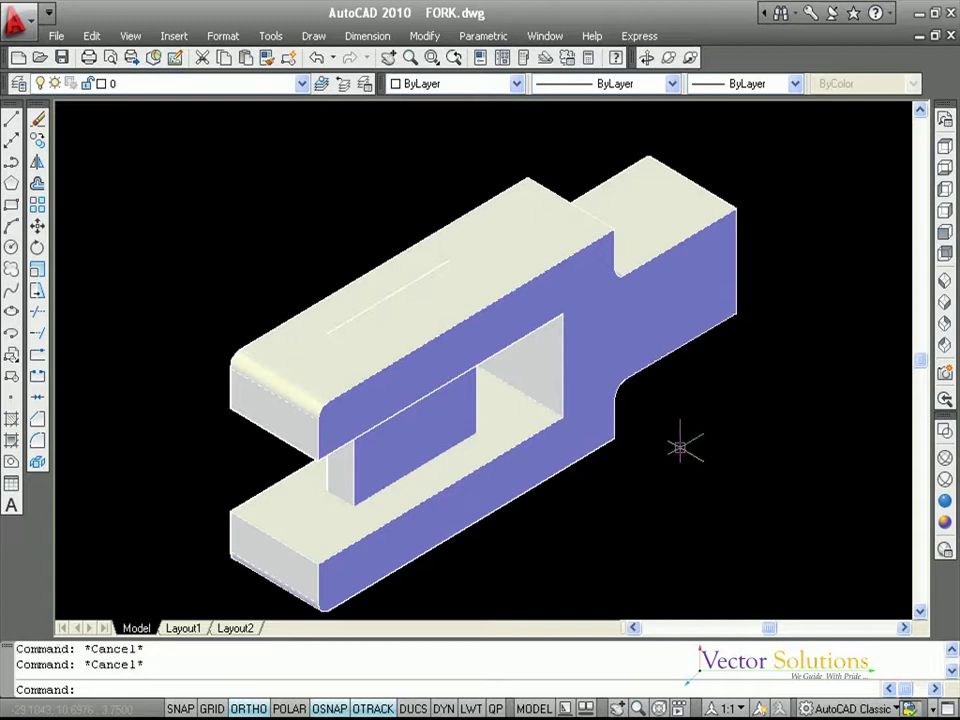
# Use SU to subtract the thin inner block from the fork solid
pyautogui.write('SU')
pyautogui.press('Return')
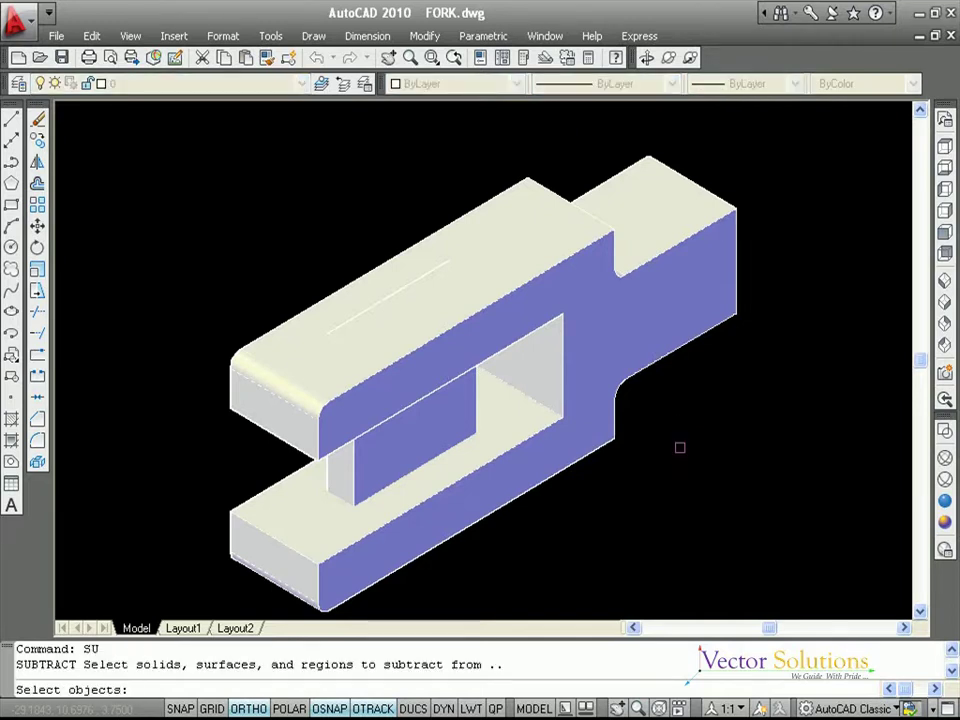
pyautogui.click(620, 443)
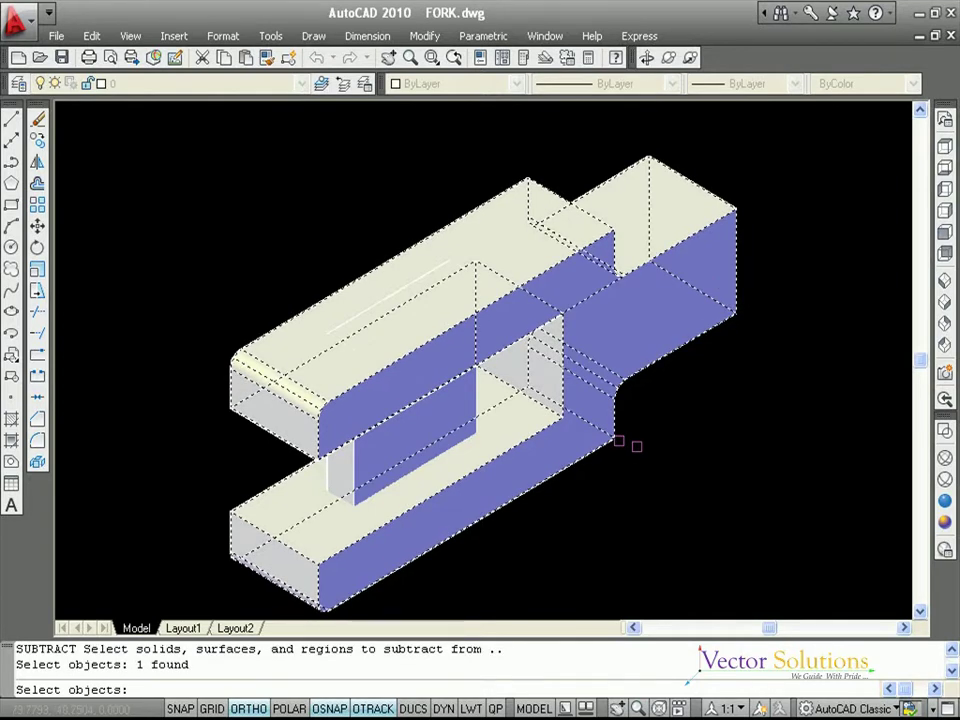
pyautogui.press('Return')
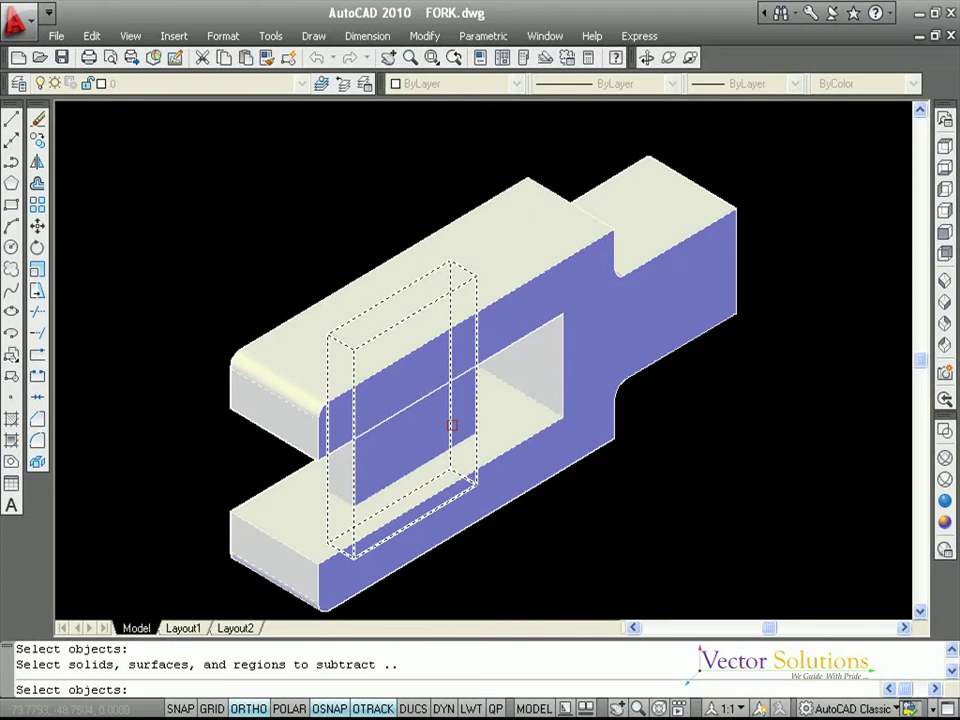
pyautogui.click(452, 425)
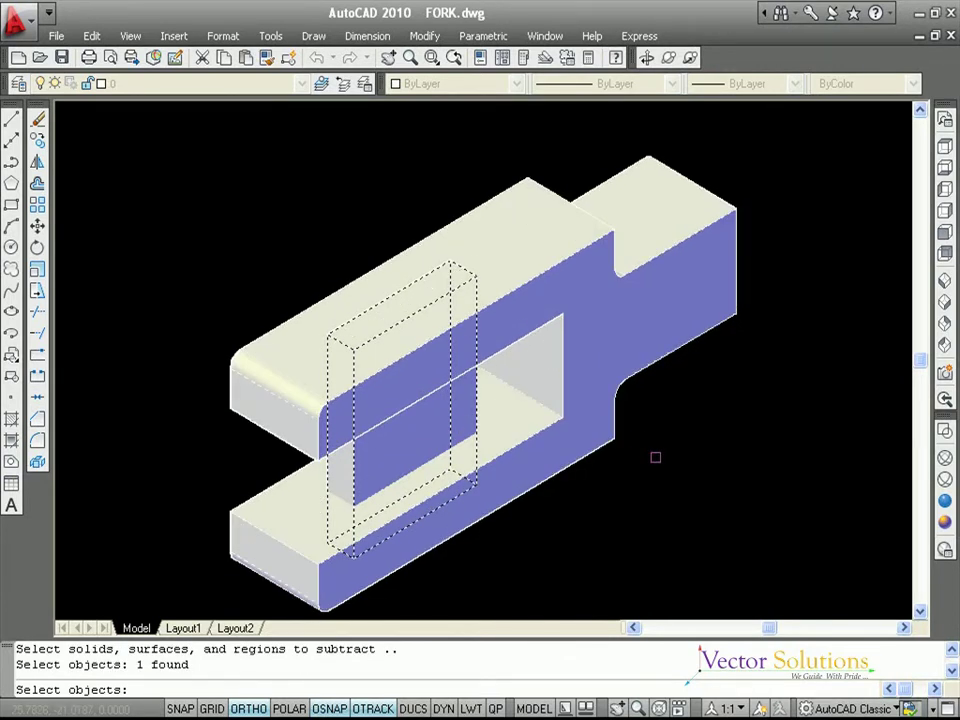
pyautogui.press('Return')
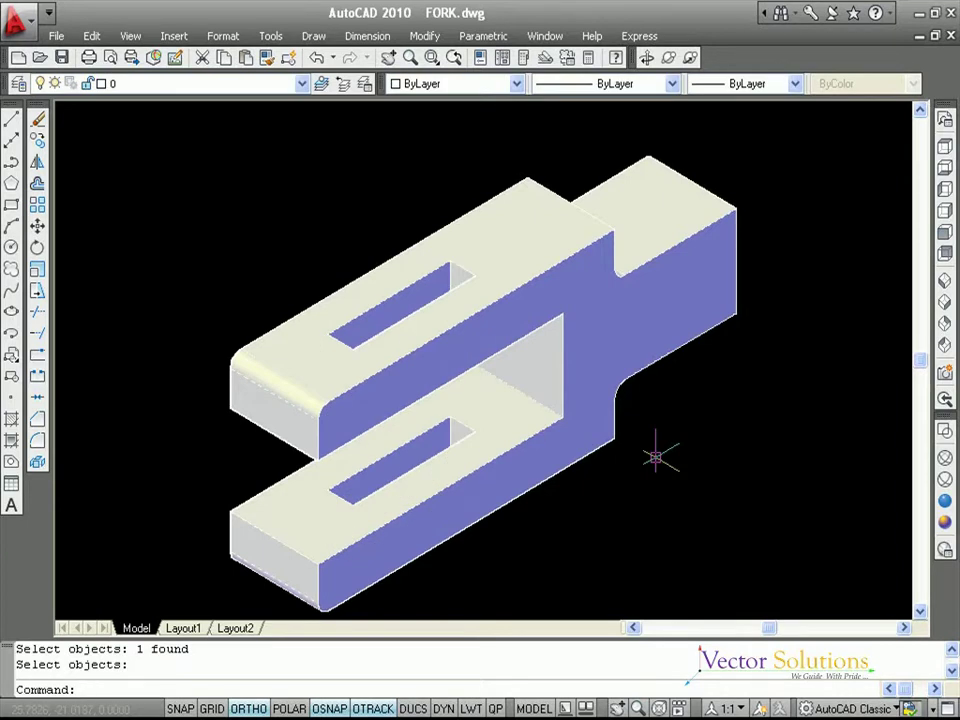
pyautogui.press('Escape')
pyautogui.press('Escape')
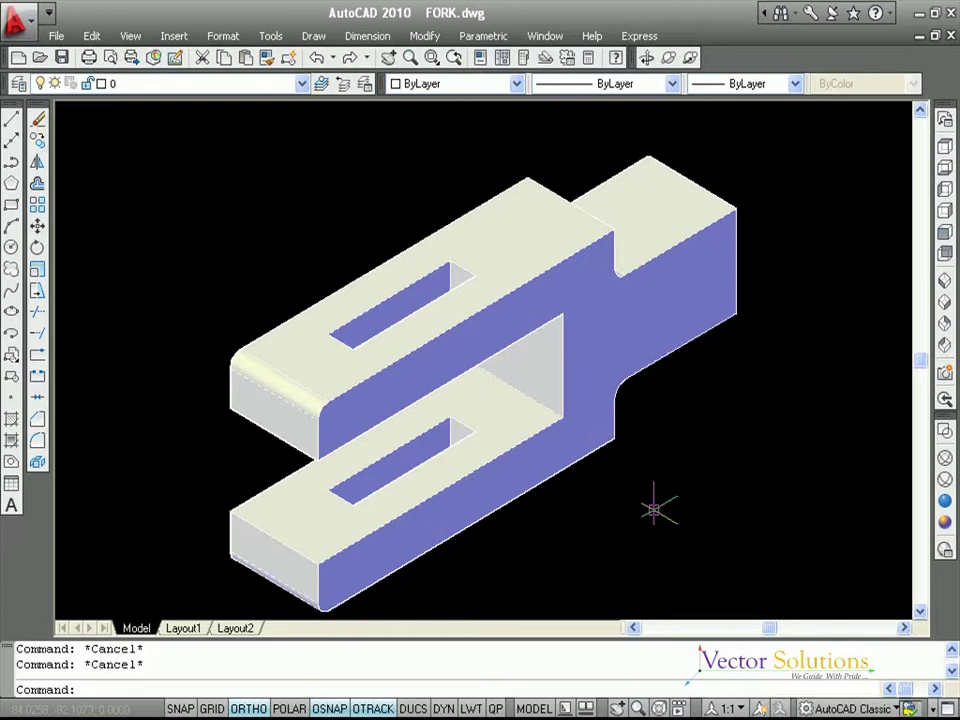
# Switch to 2D Wireframe and erase the stray edge line on the fork
pyautogui.click(945, 433)
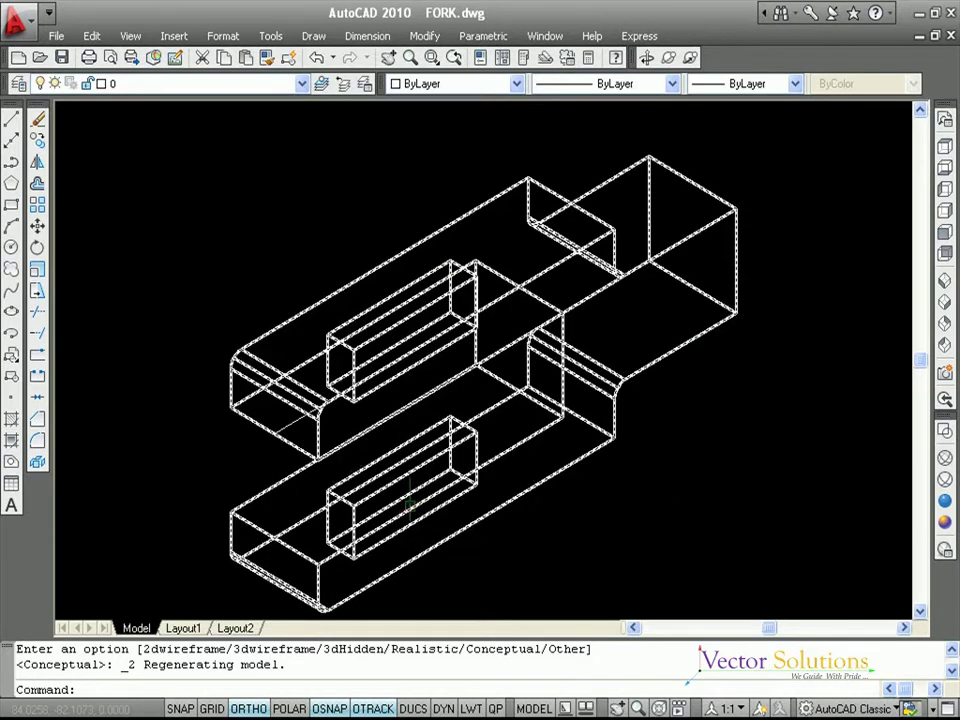
pyautogui.click(296, 420)
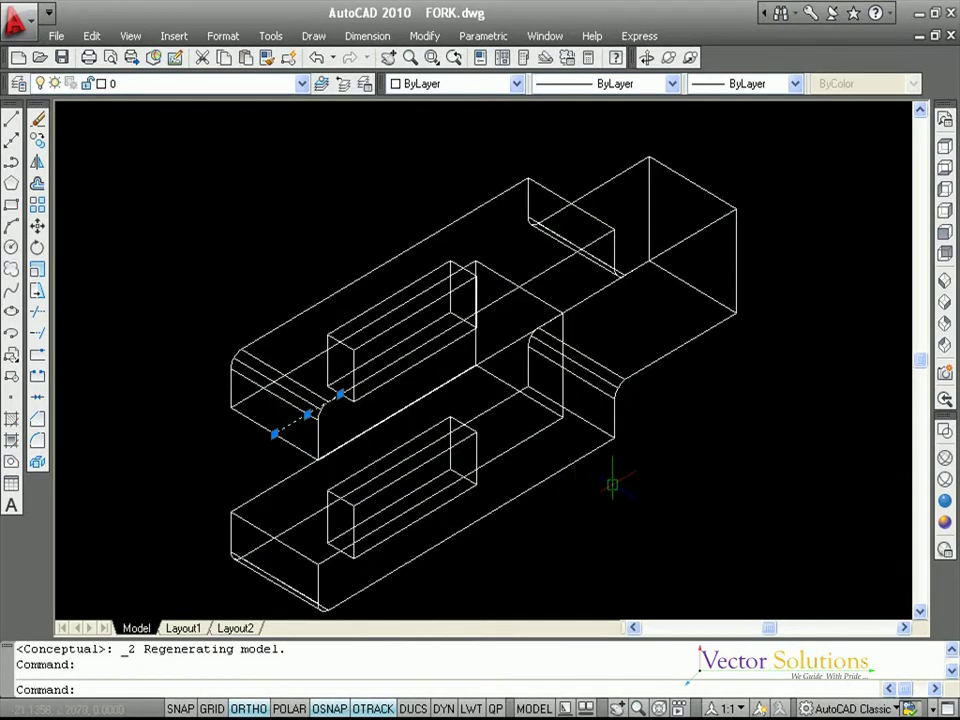
pyautogui.press('Delete')
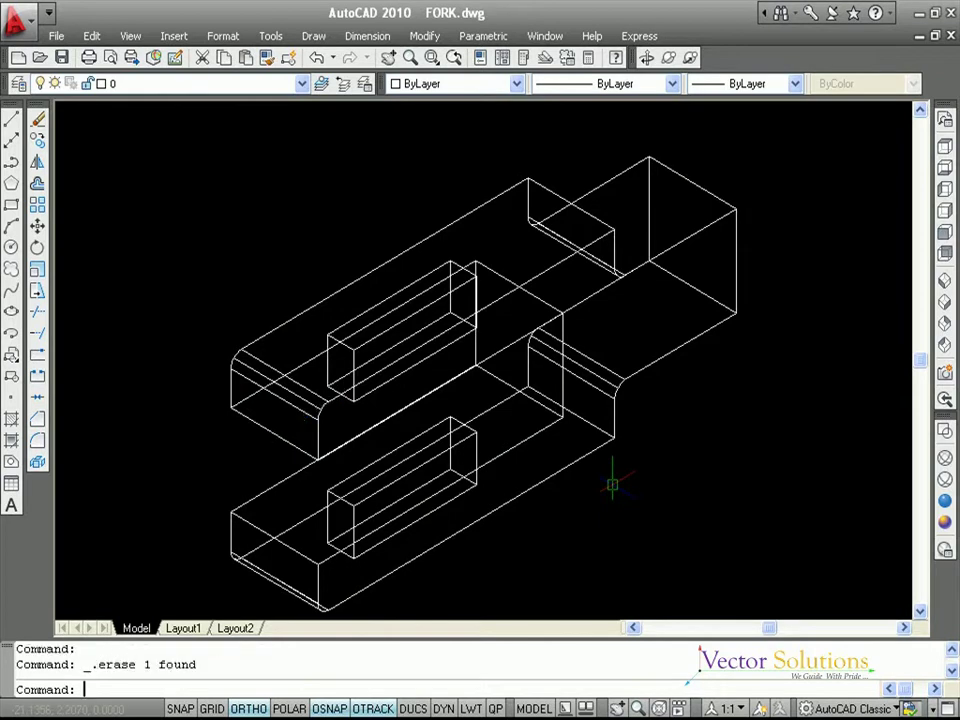
# Apply the Realistic visual style, orbit the model slightly, and start Save As
pyautogui.click(945, 502)
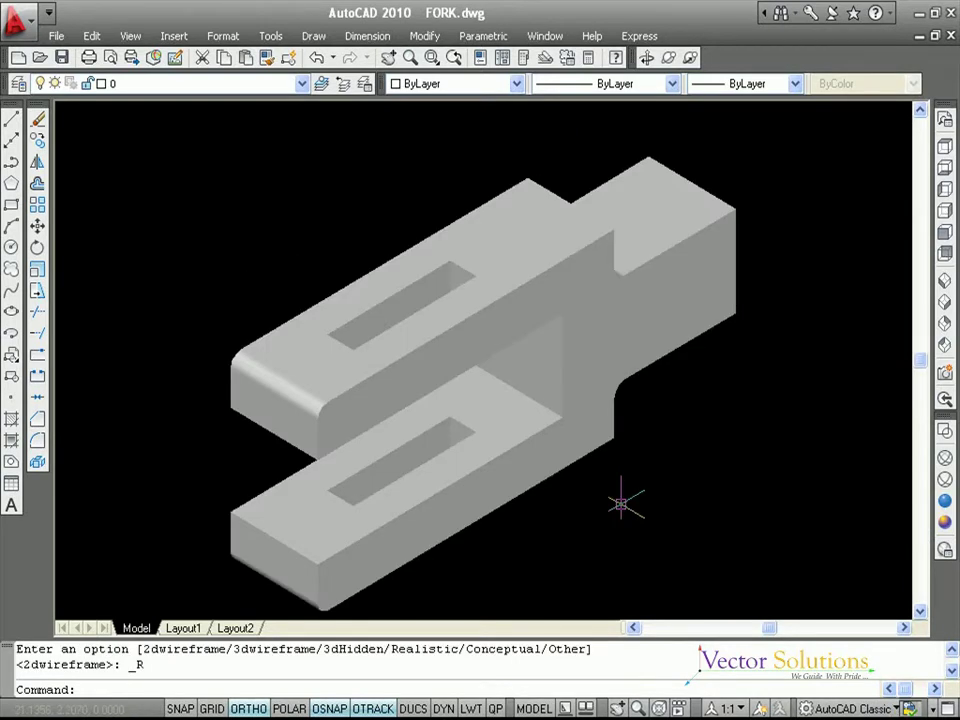
pyautogui.keyDown('shift'); pyautogui.moveTo(621, 503); pyautogui.dragTo(575, 512, button='middle'); pyautogui.keyUp('shift')
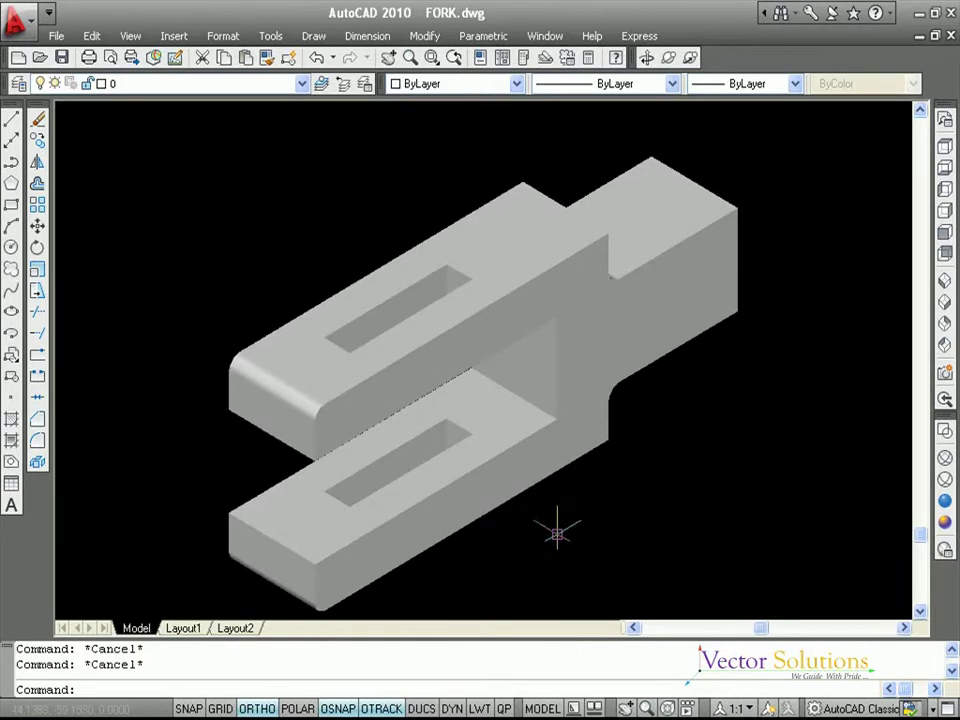
pyautogui.hotkey('ctrl', 'shift', 's')
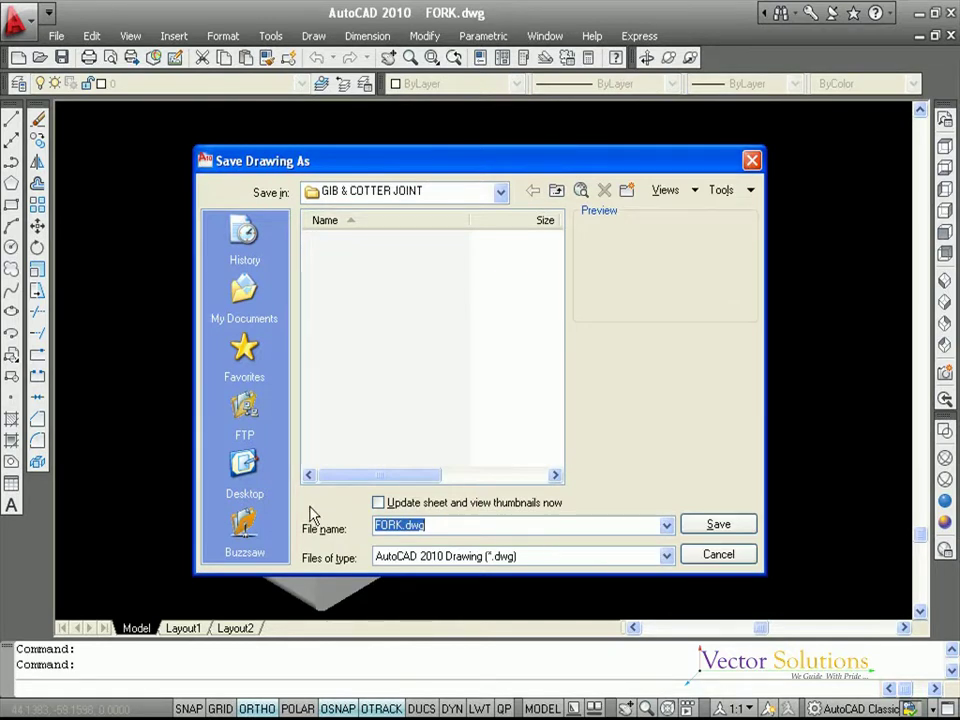
# Save the drawing as FORK.dwg in the Desktop's GIB & COTTER JOINT folder
pyautogui.click(250, 482)
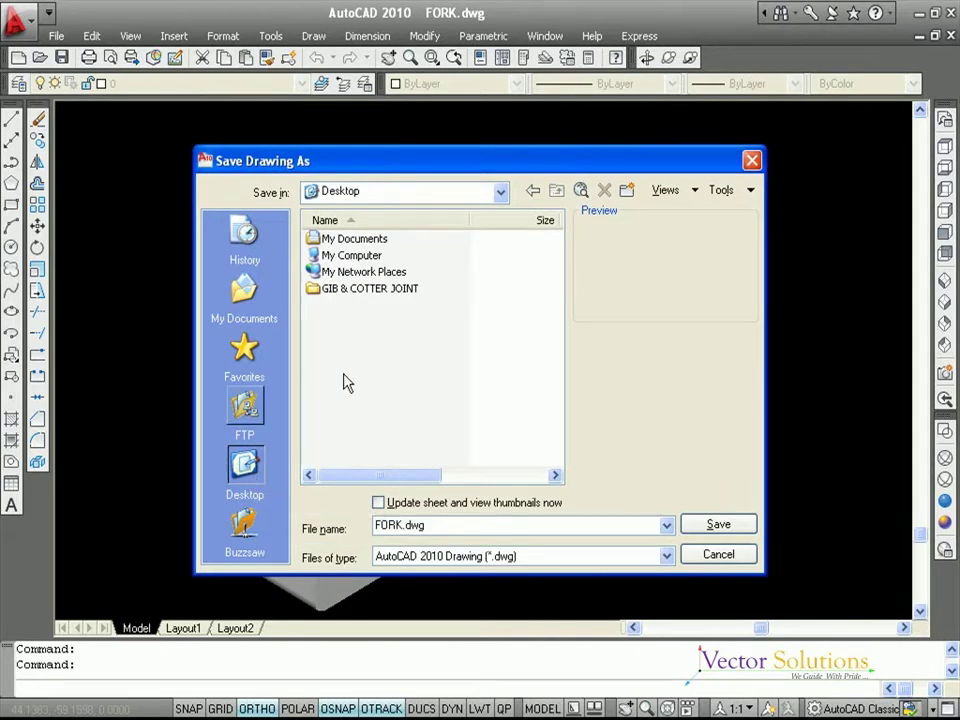
pyautogui.doubleClick(376, 290)
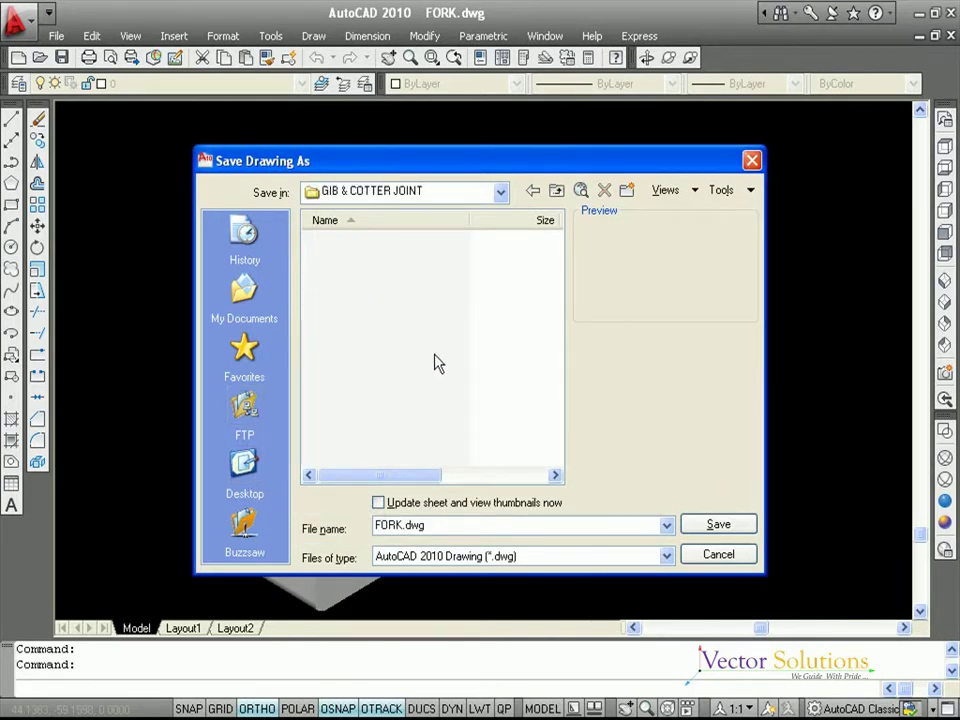
pyautogui.click(710, 530)
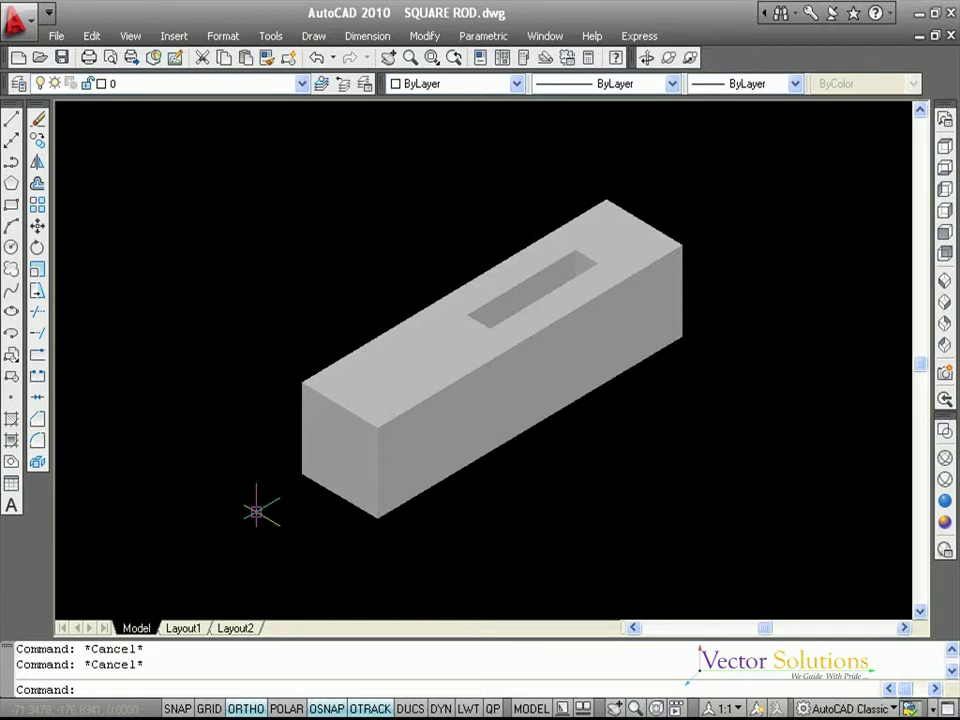
# Glance at the GIB AND COTTER JOINT reference, return to SQUARE ROD, and set Front view
pyautogui.hotkey('ctrl', 'Tab')
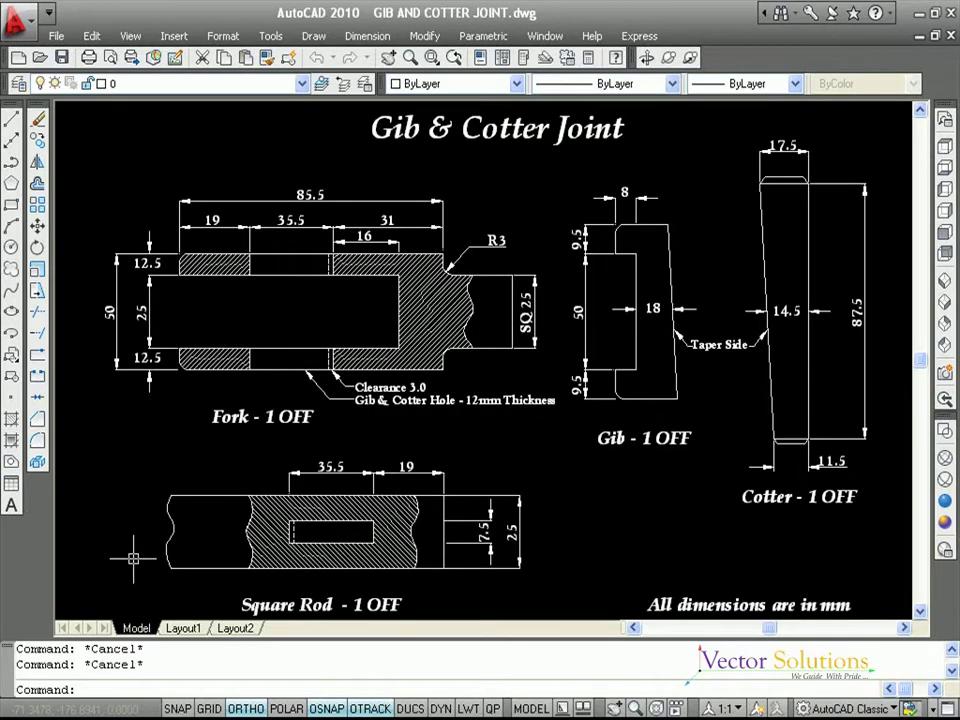
pyautogui.hotkey('ctrl', 'Tab')
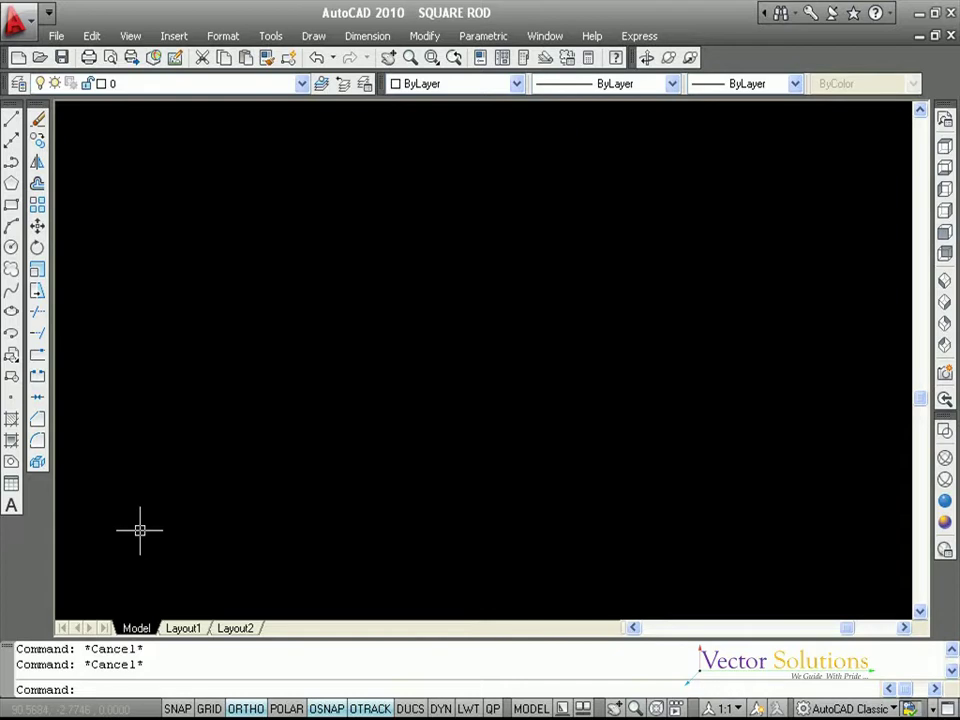
pyautogui.click(945, 232)
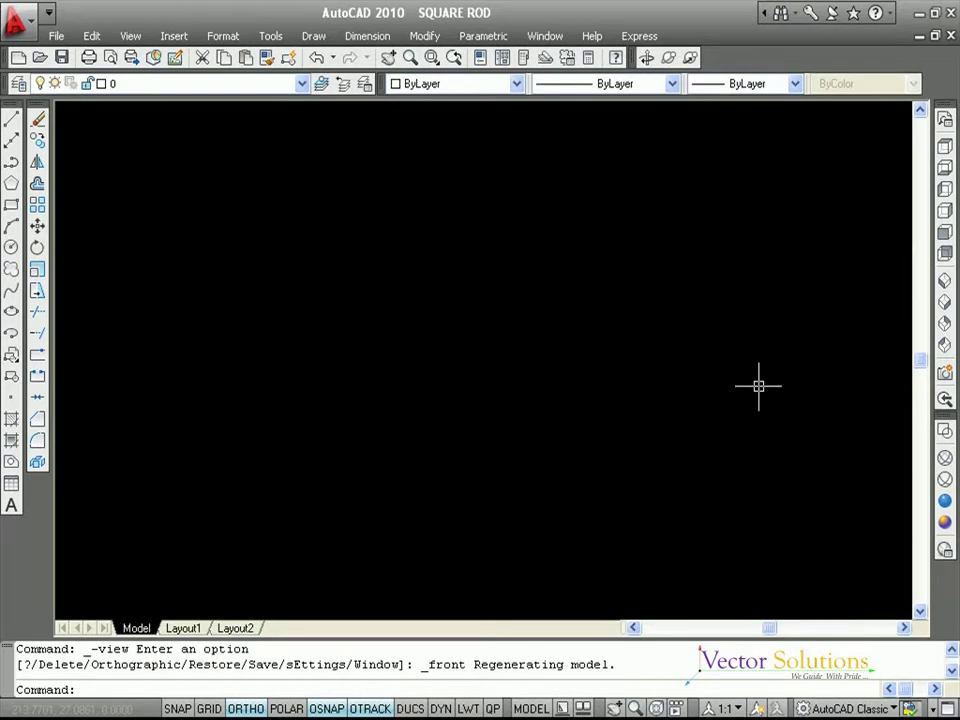
pyautogui.press('Escape')
pyautogui.press('Escape')
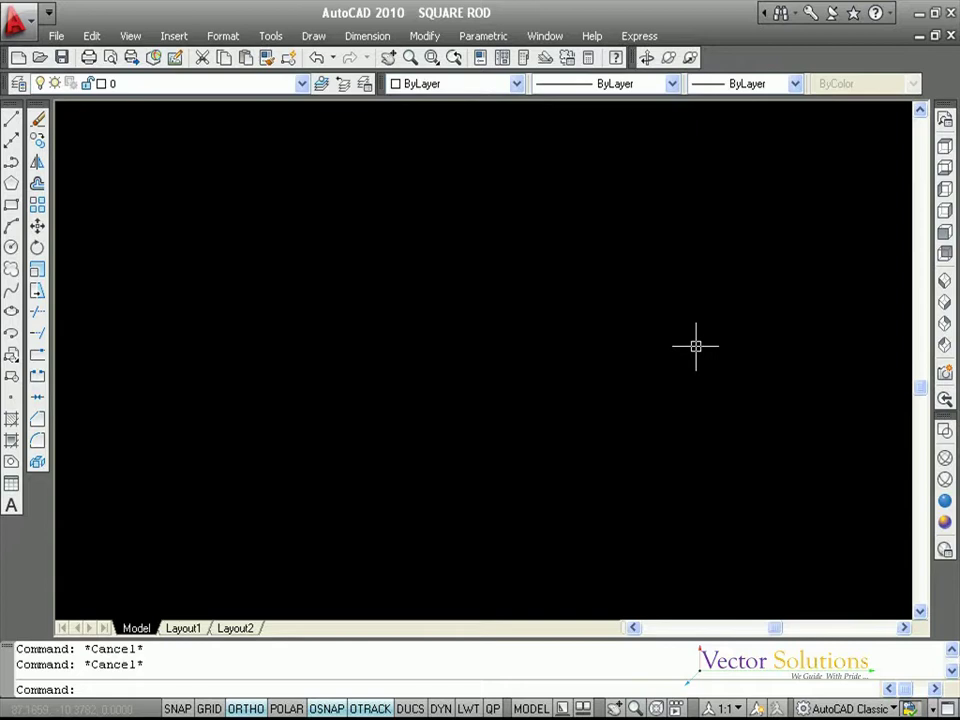
# Start a line outline with a 100-unit bottom edge and a 25-unit vertical side
pyautogui.write('L')
pyautogui.press('Return')
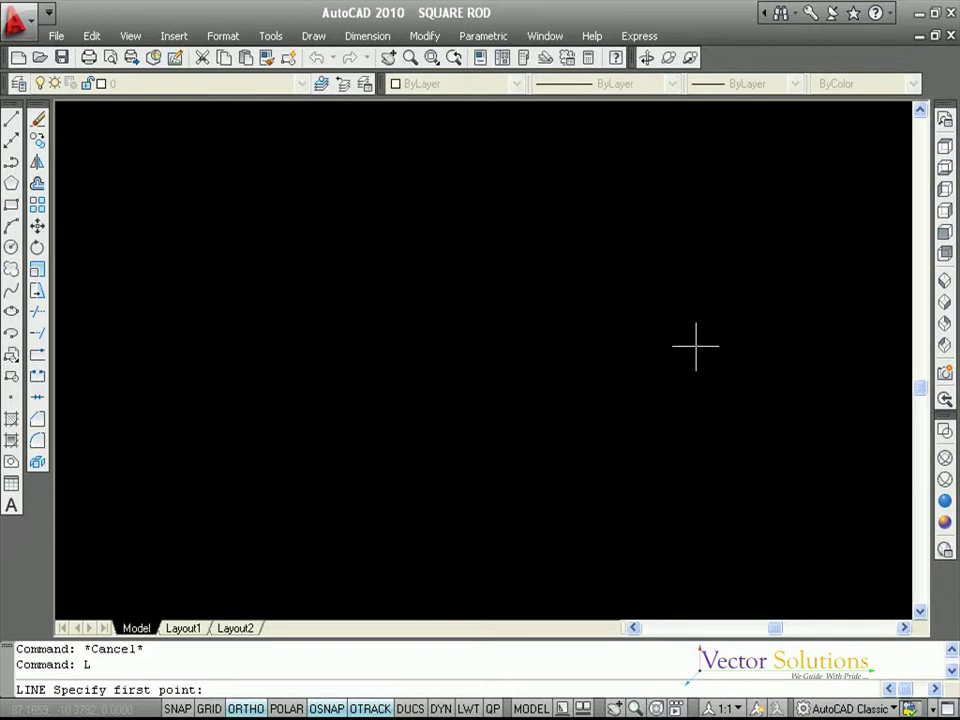
pyautogui.hotkey('ctrl', 'Tab')
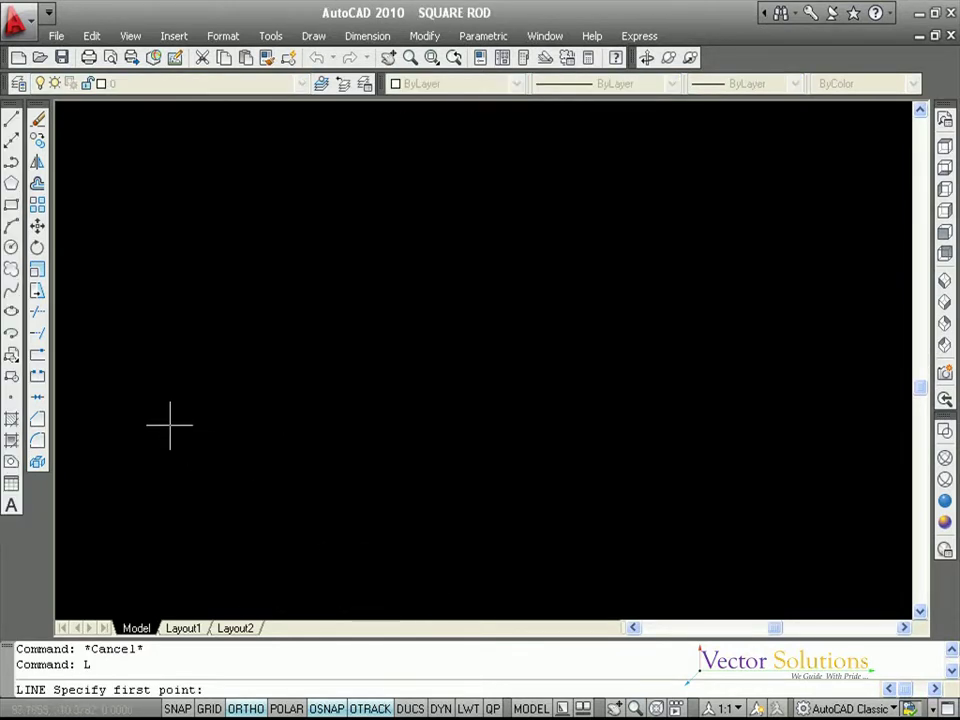
pyautogui.click(141, 437)
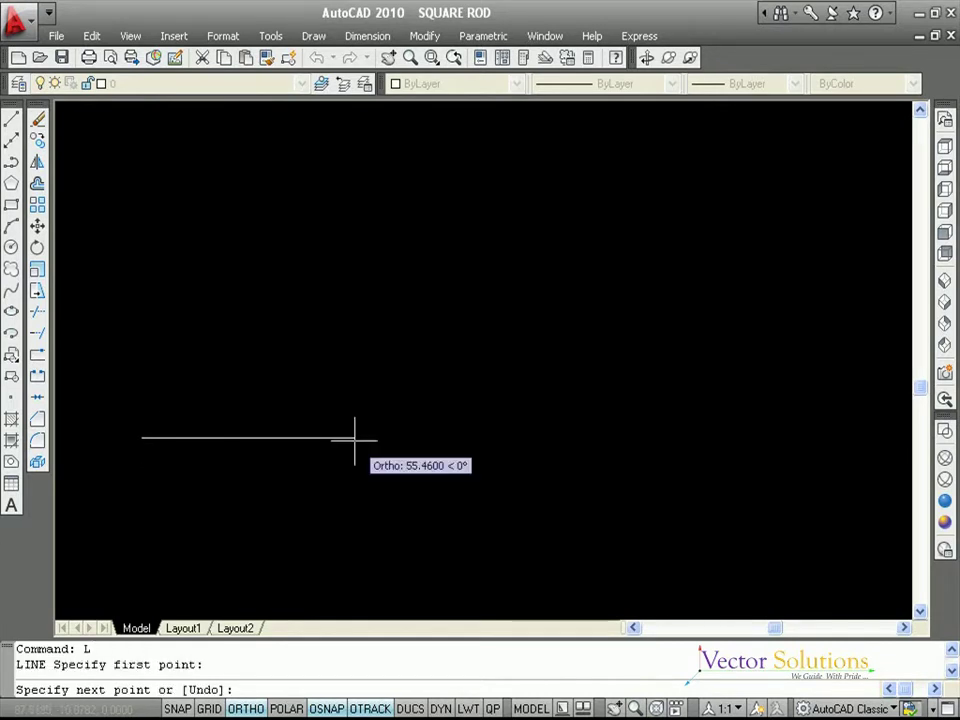
pyautogui.write('100')
pyautogui.press('Return')
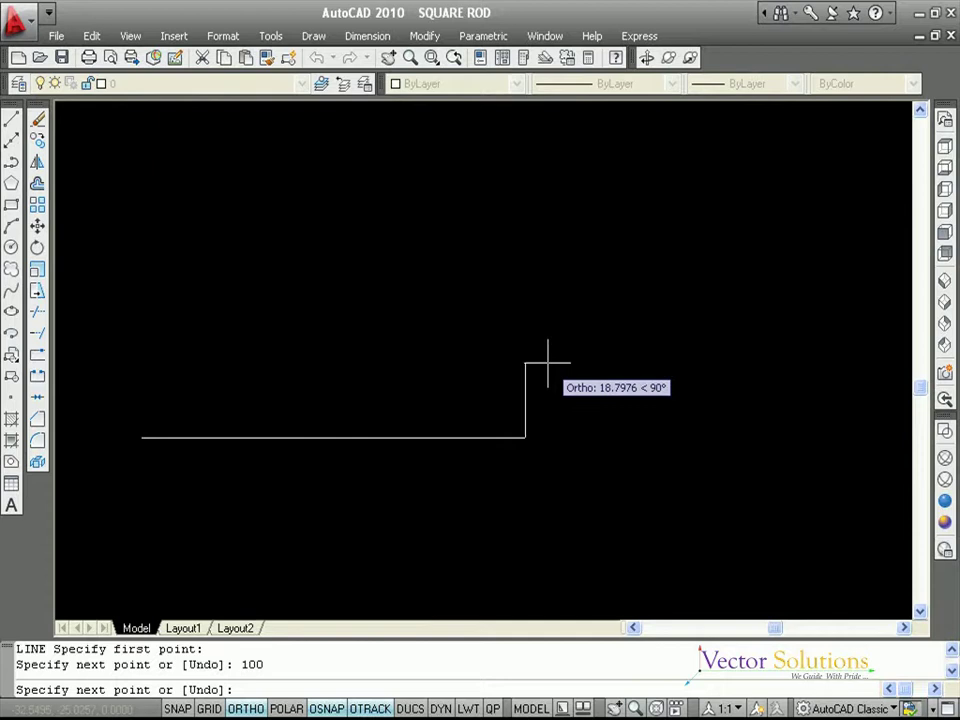
pyautogui.write('25')
pyautogui.press('Return')
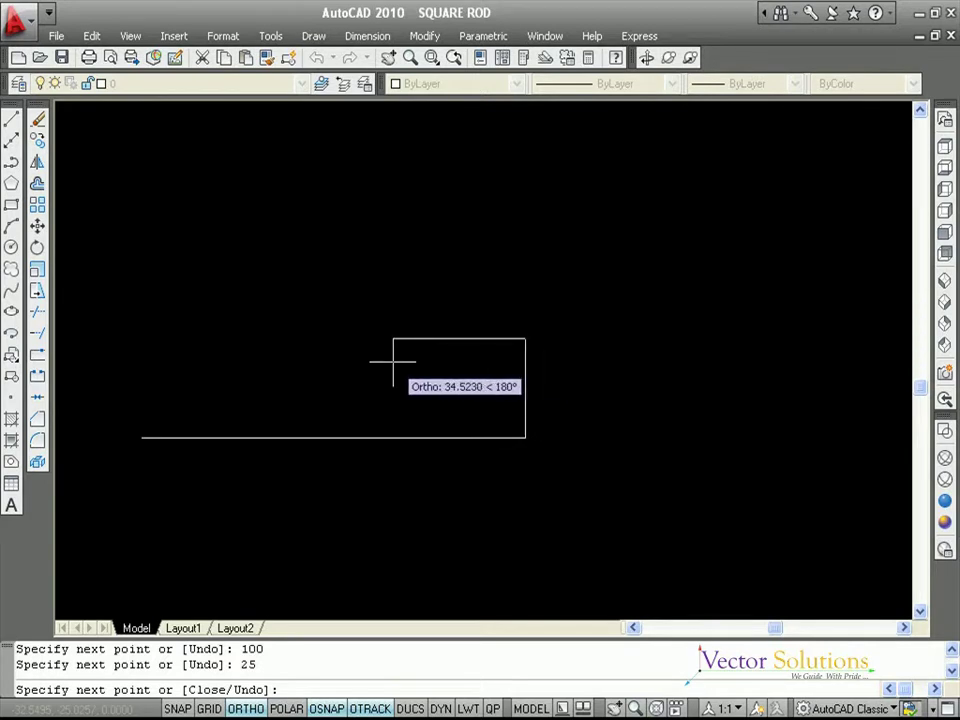
# Add the 100-unit top edge and close the outline back to its start point
pyautogui.write('100')
pyautogui.press('Return')
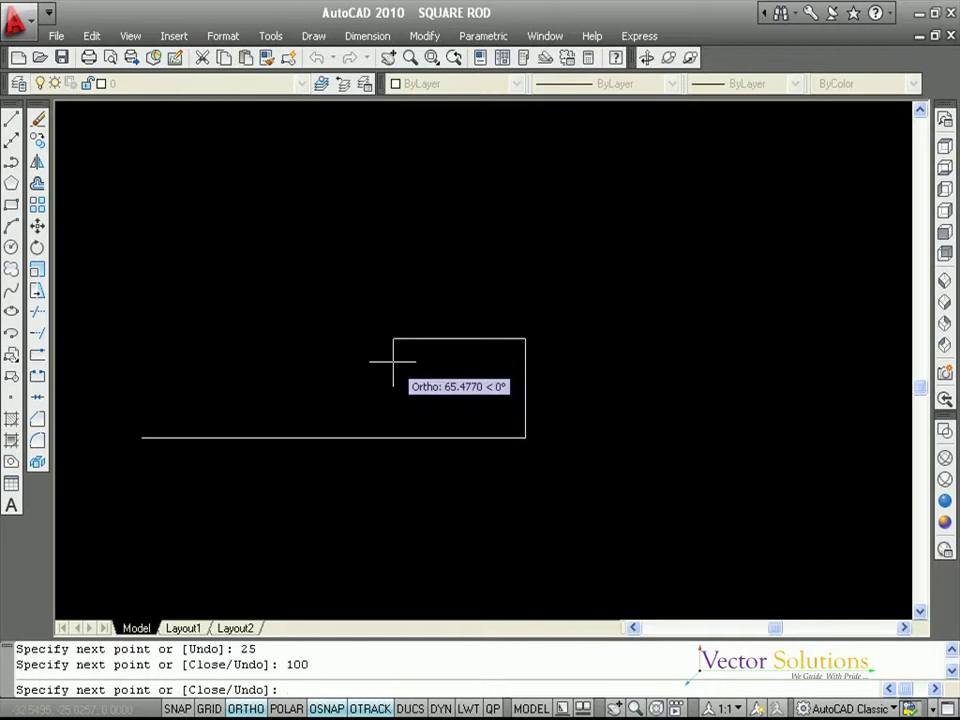
pyautogui.click(141, 339)
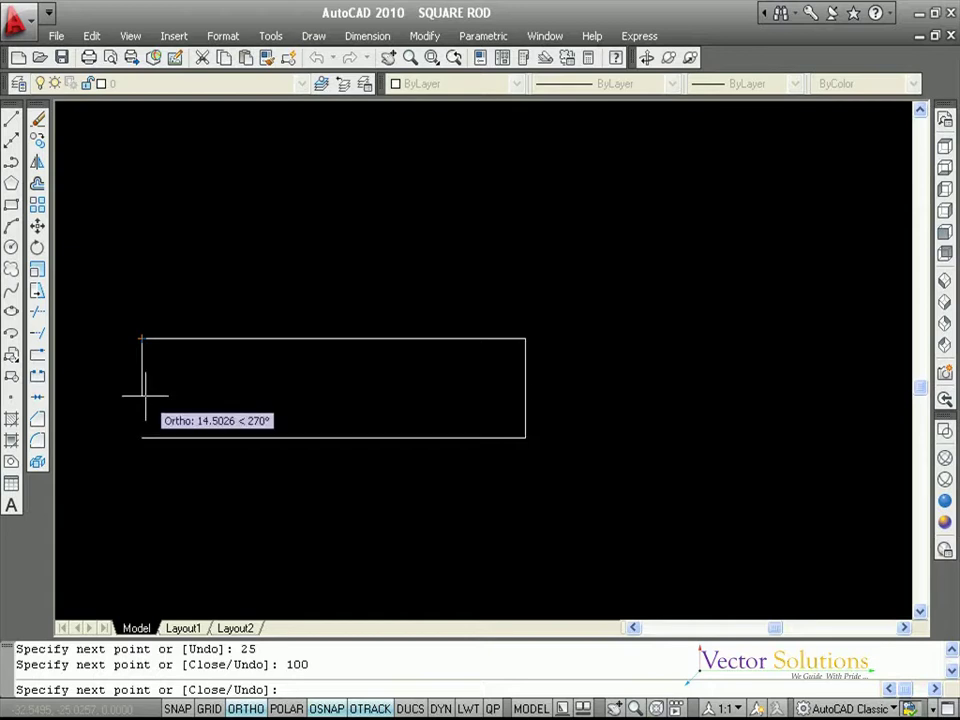
pyautogui.write('C')
pyautogui.press('Return')
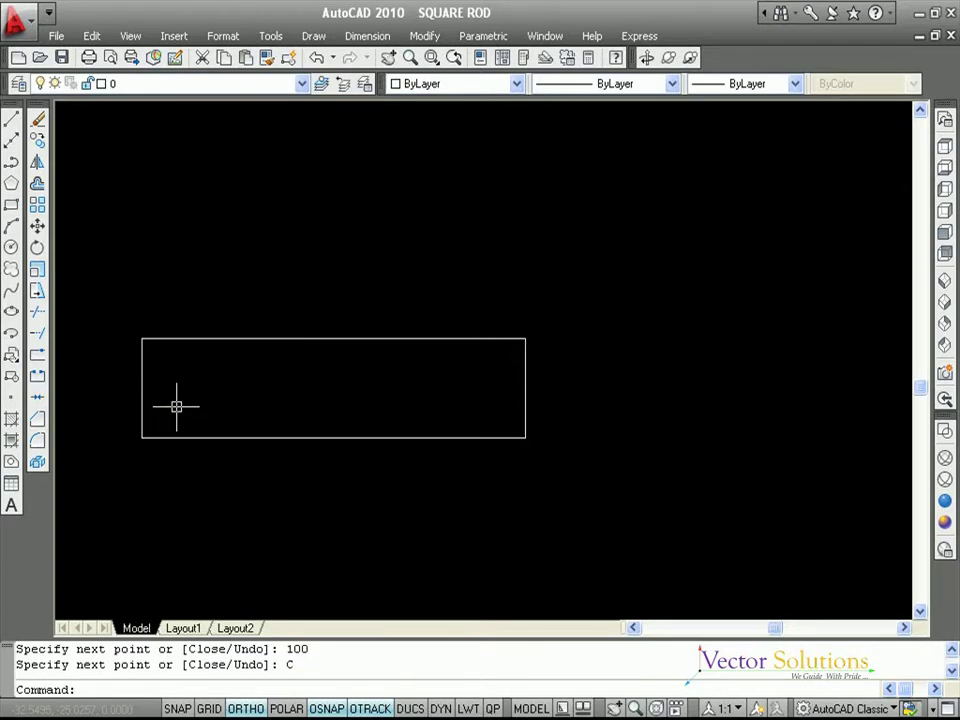
pyautogui.press('Return')
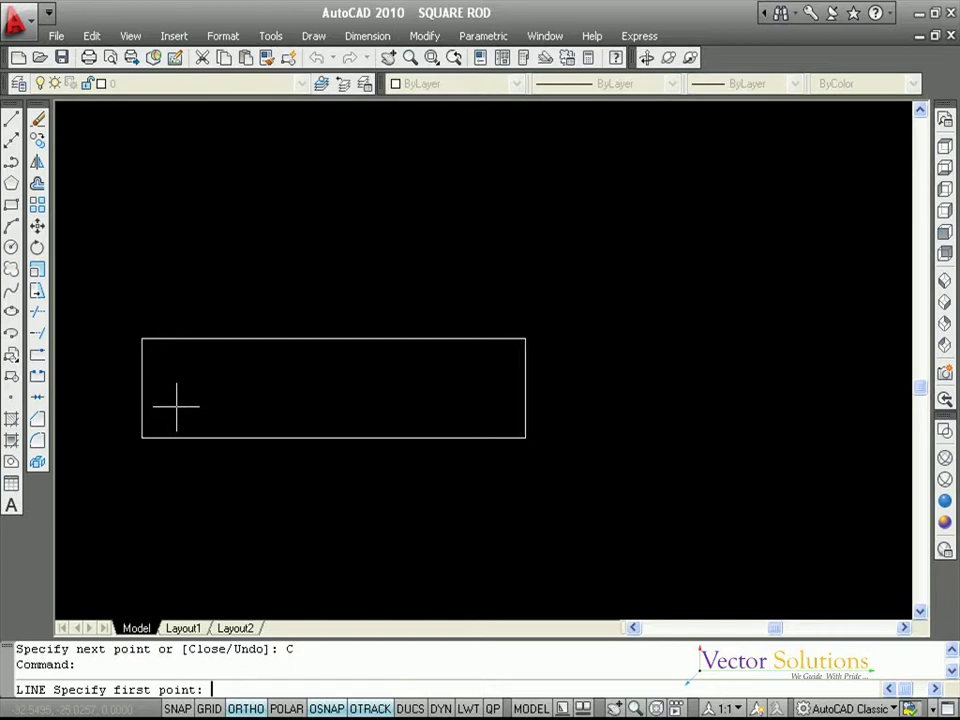
# Draw a closed 35.5 by 25 rectangle to the right using edges 35.5, 25, 35.5
pyautogui.click(720, 337)
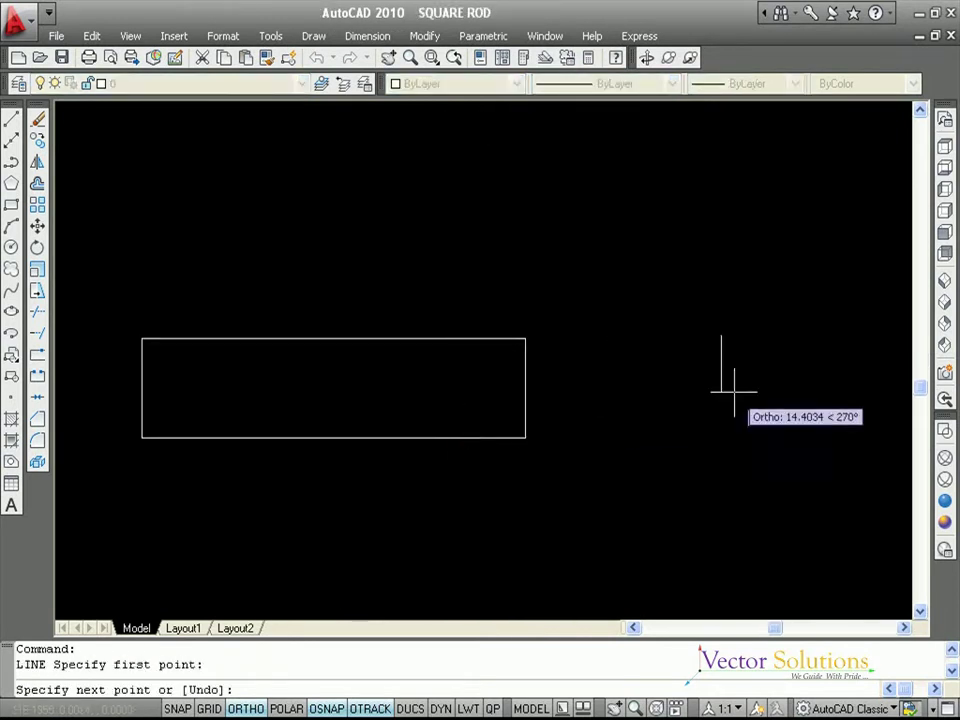
pyautogui.write('35.5')
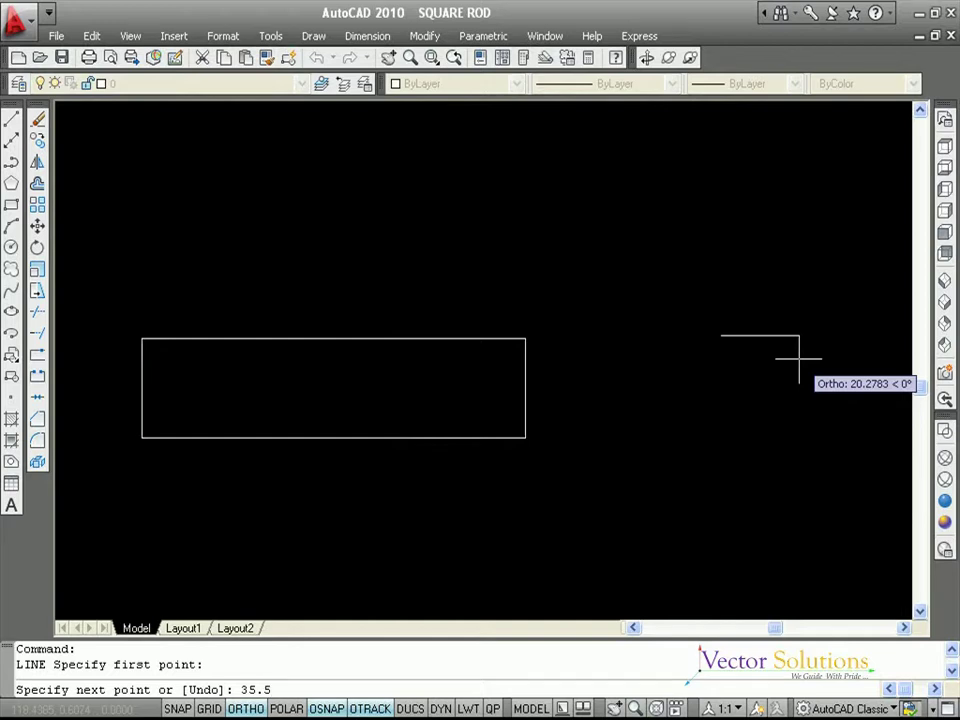
pyautogui.press('Return')
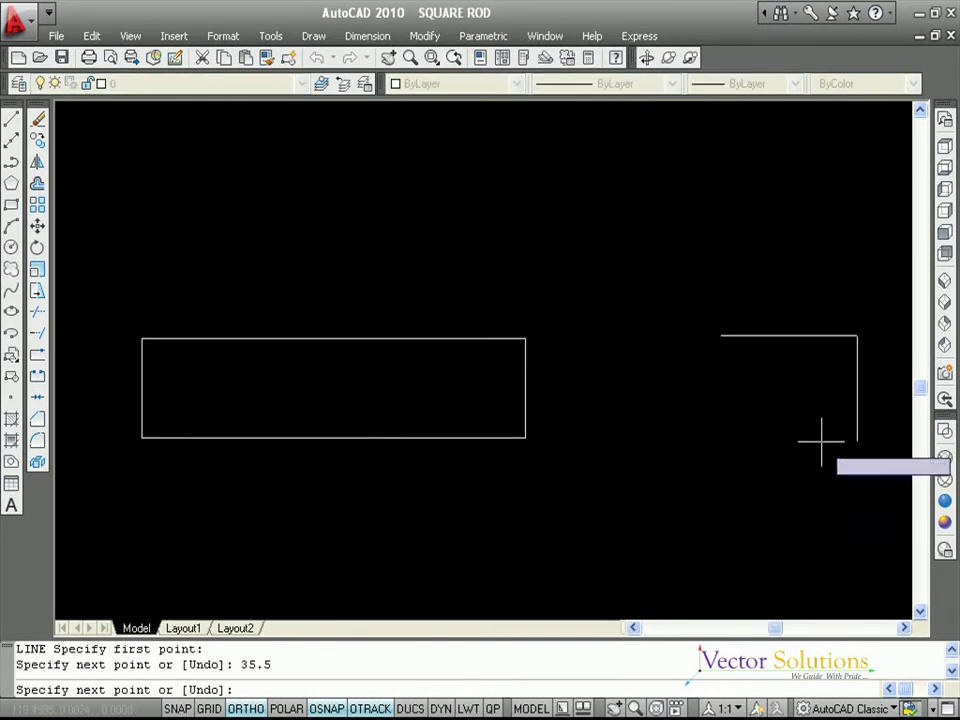
pyautogui.write('25')
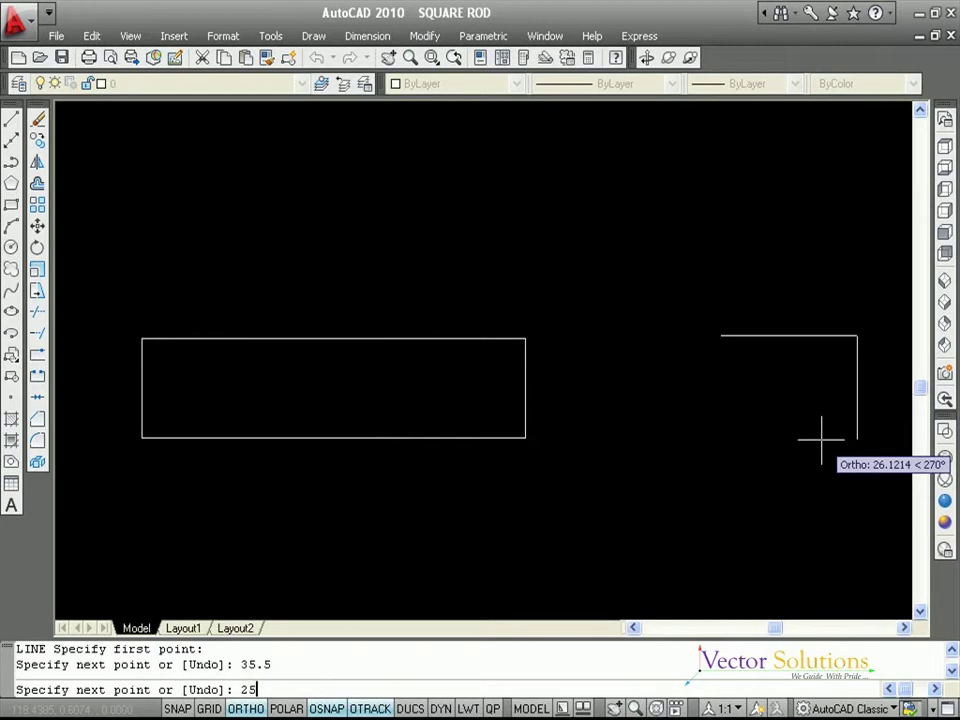
pyautogui.press('Return')
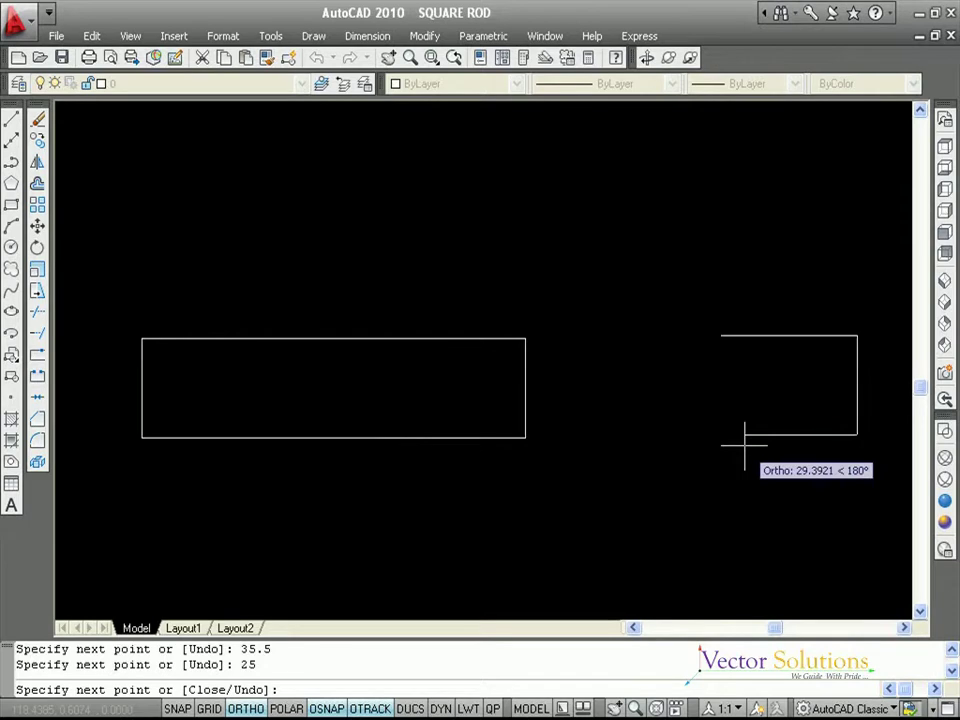
pyautogui.write('35.5')
pyautogui.press('Return')
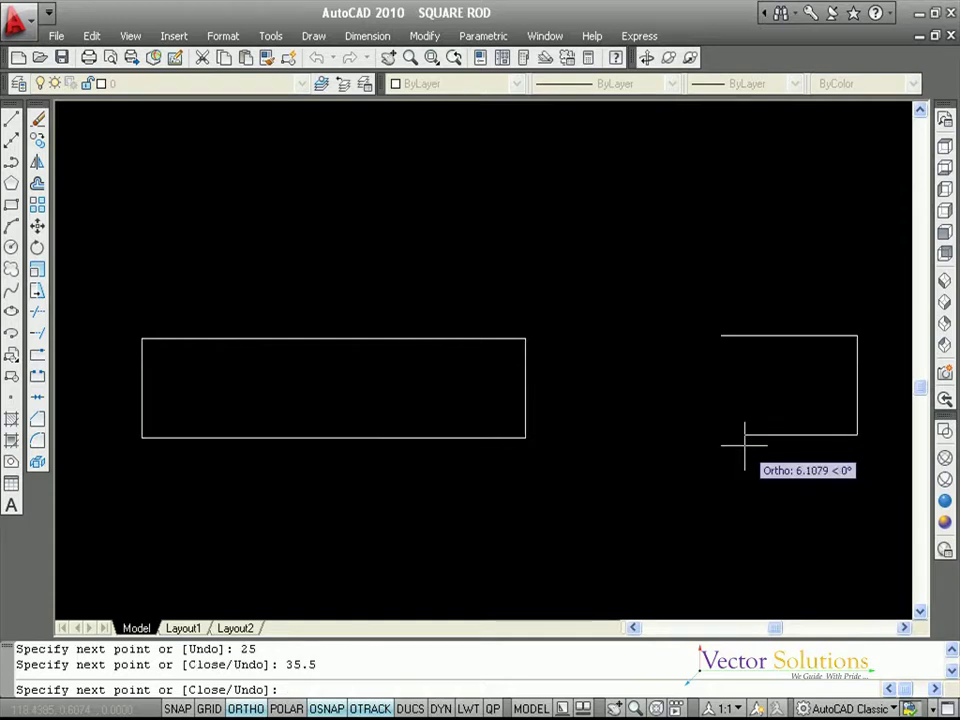
pyautogui.write('C')
pyautogui.press('Return')
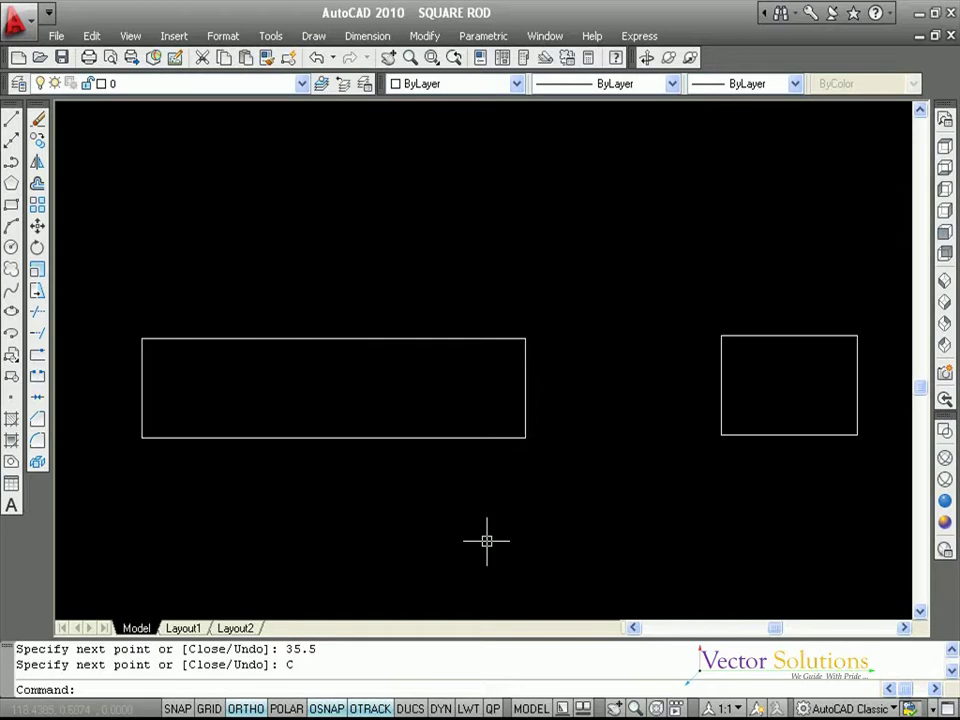
# Turn the 100 by 25 and 35.5 by 25 outlines into two regions
pyautogui.click(11, 463)
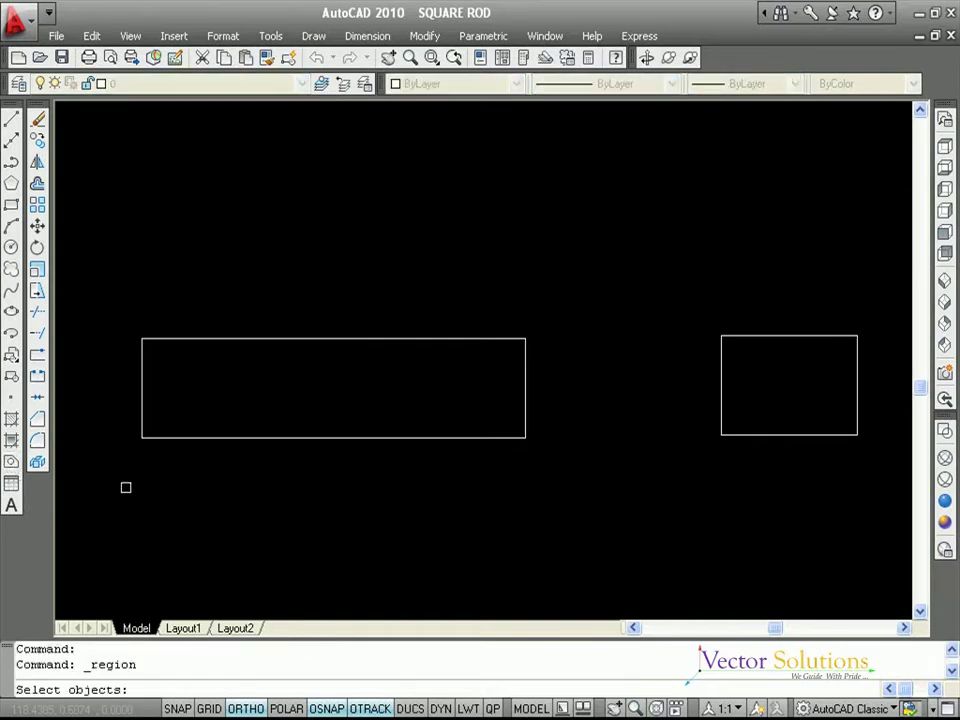
pyautogui.click(553, 493)
pyautogui.click(118, 257)
pyautogui.click(878, 459)
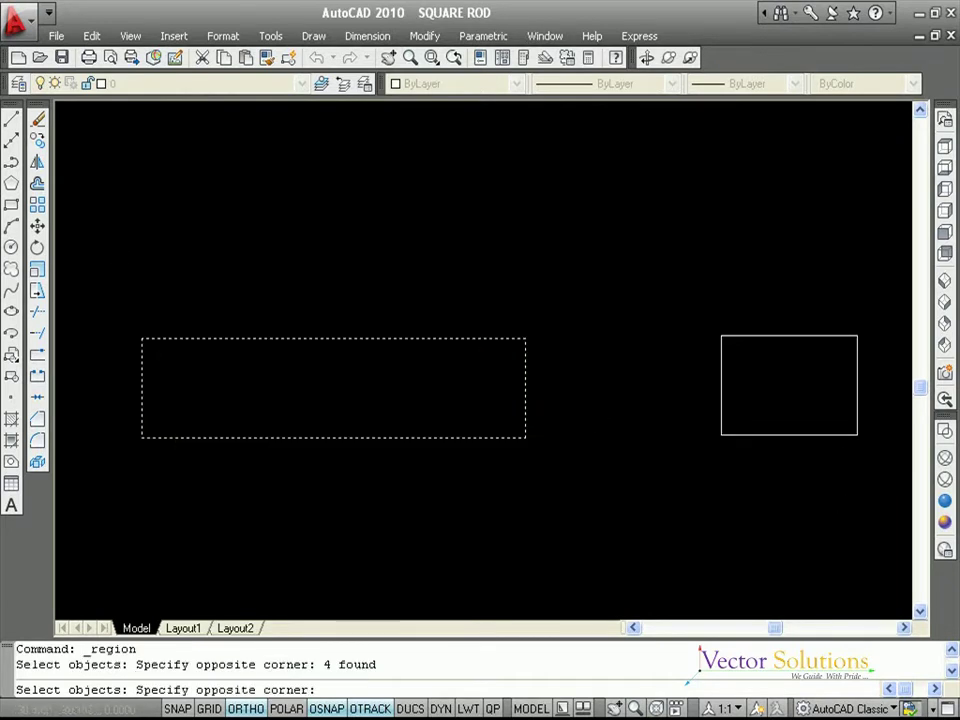
pyautogui.click(698, 292)
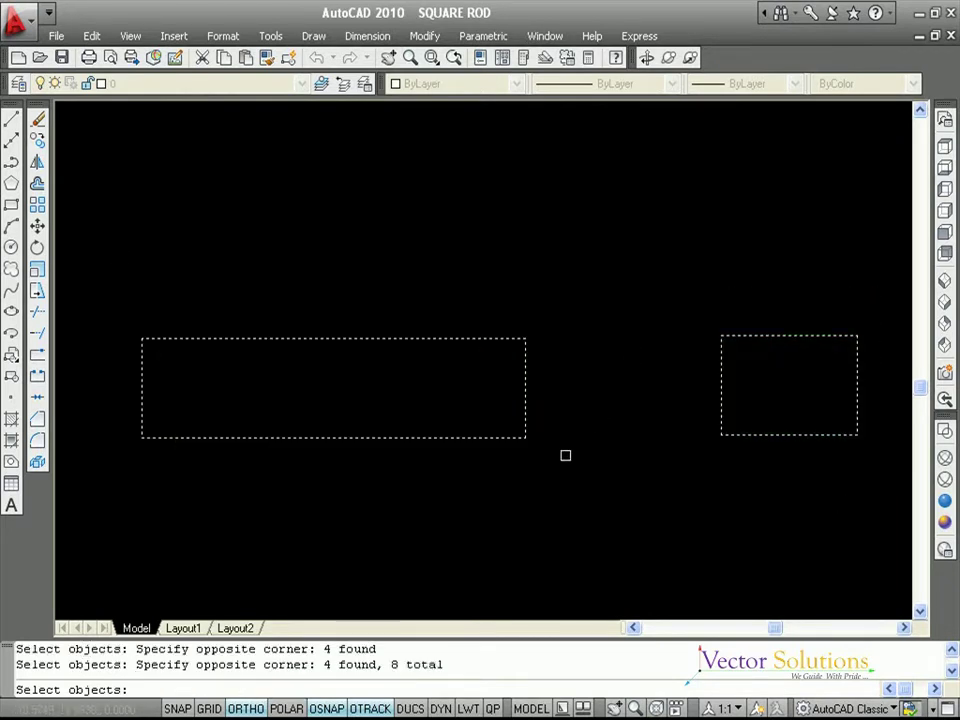
pyautogui.press('Return')
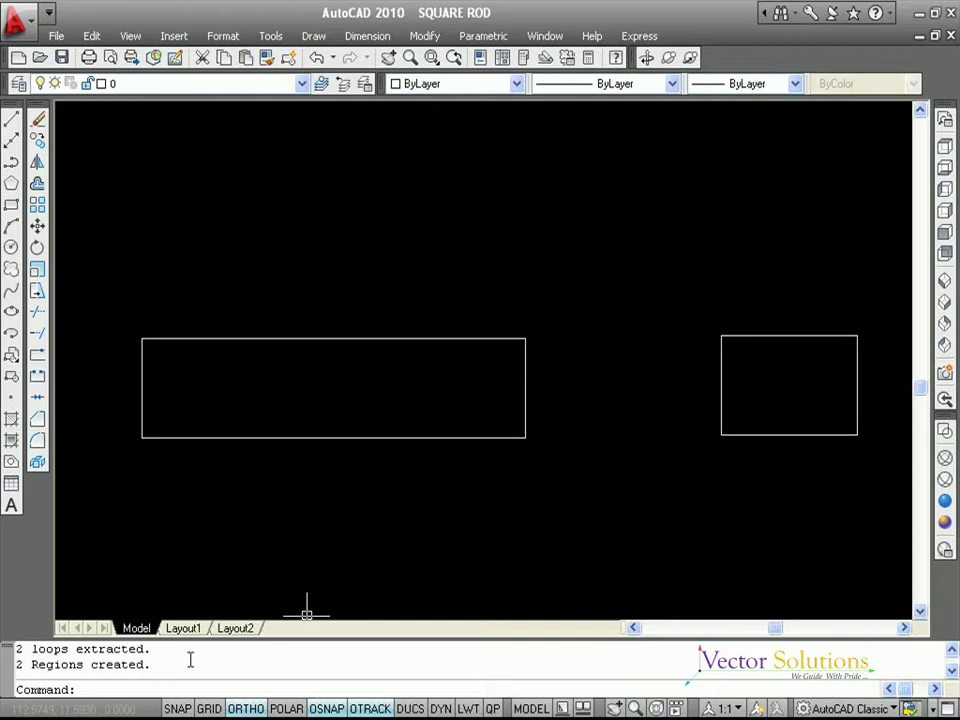
pyautogui.click(386, 438)
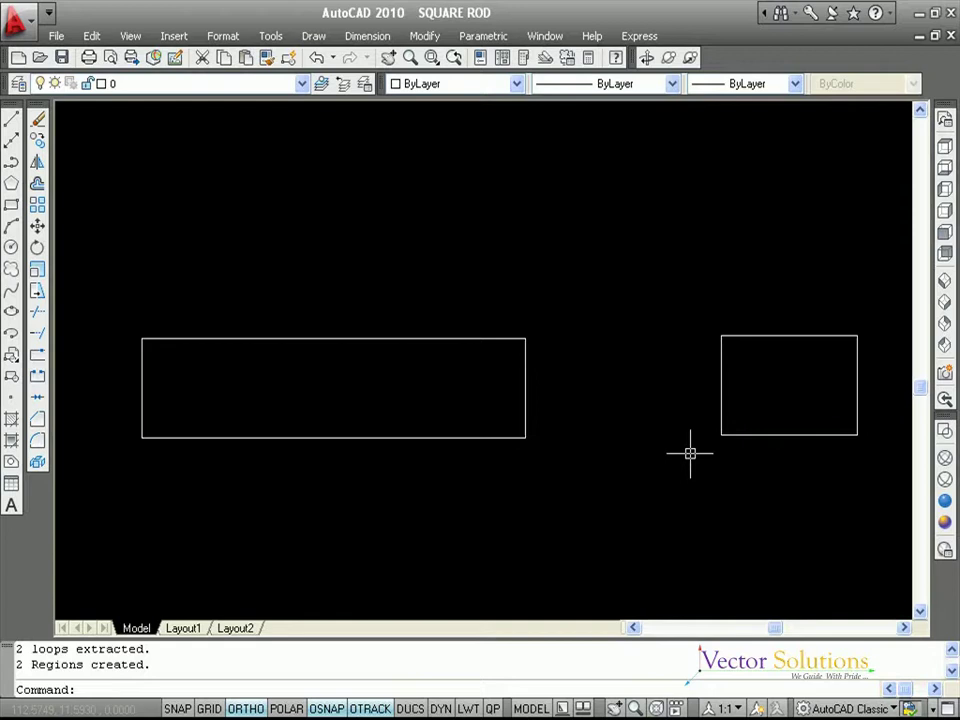
pyautogui.press('Escape')
pyautogui.press('Escape')
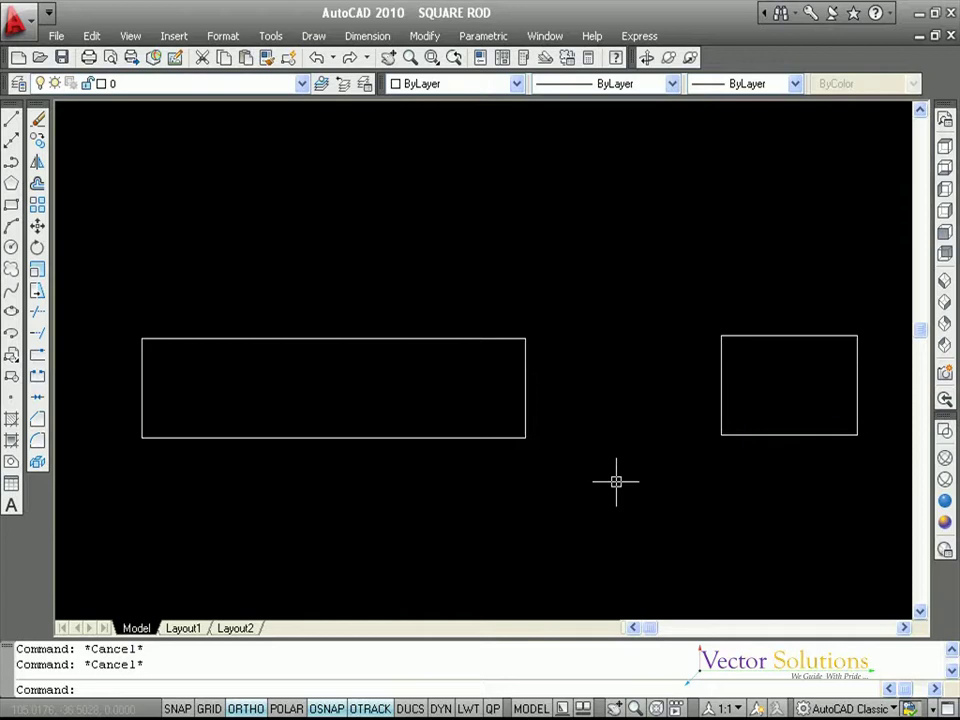
# Draw a 19-unit line rightward from the small rectangle's top-right corner
pyautogui.moveTo(616, 481); pyautogui.dragTo(548, 455, button='middle')
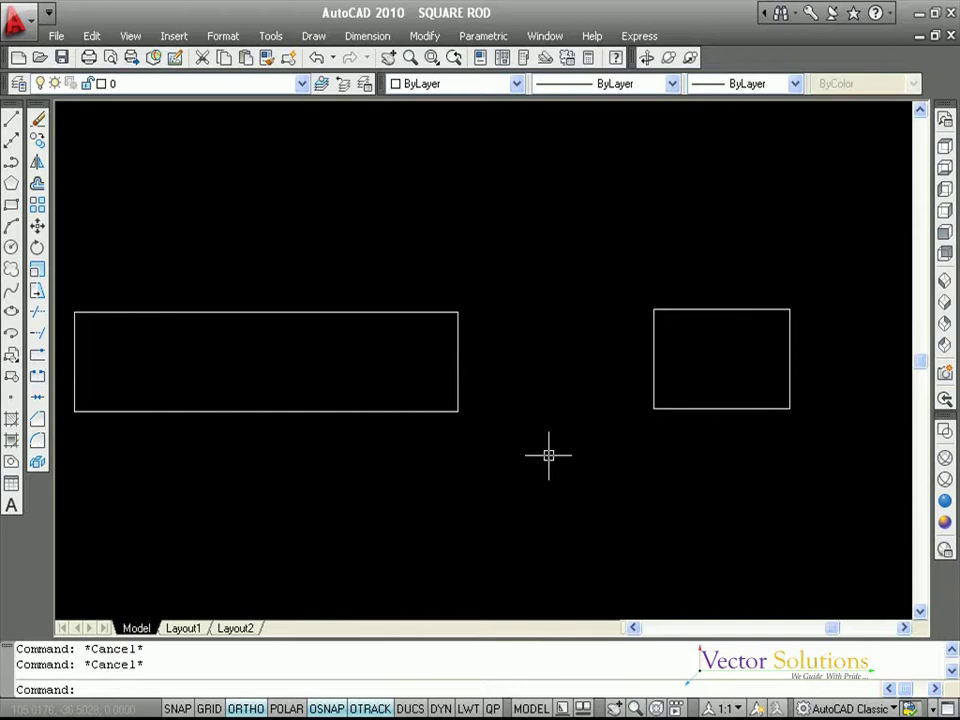
pyautogui.write('L')
pyautogui.press('Return')
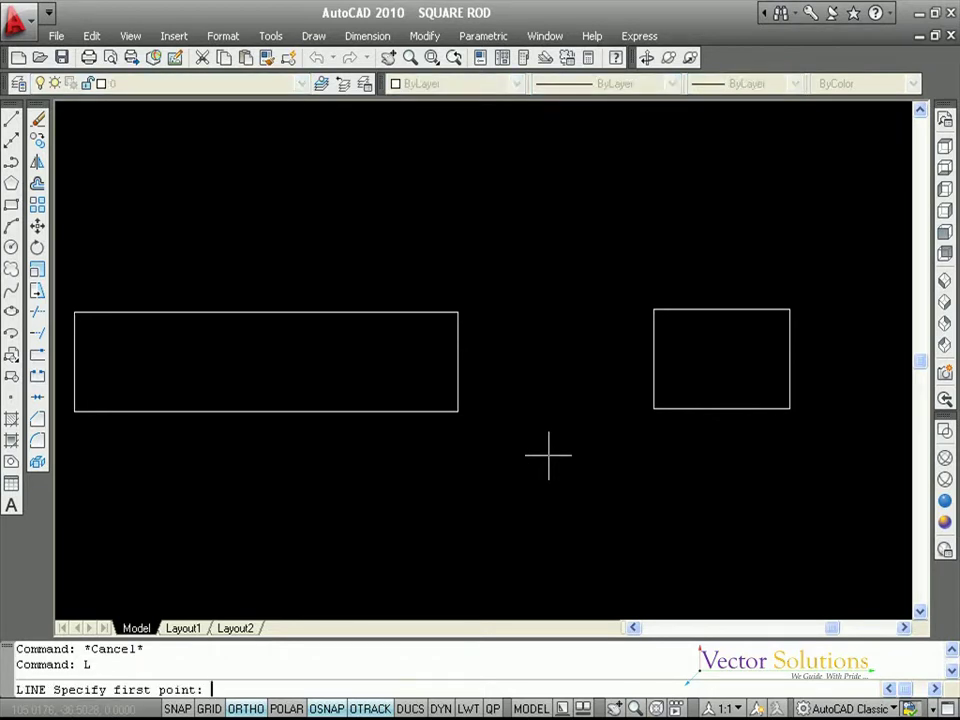
pyautogui.click(789, 309)
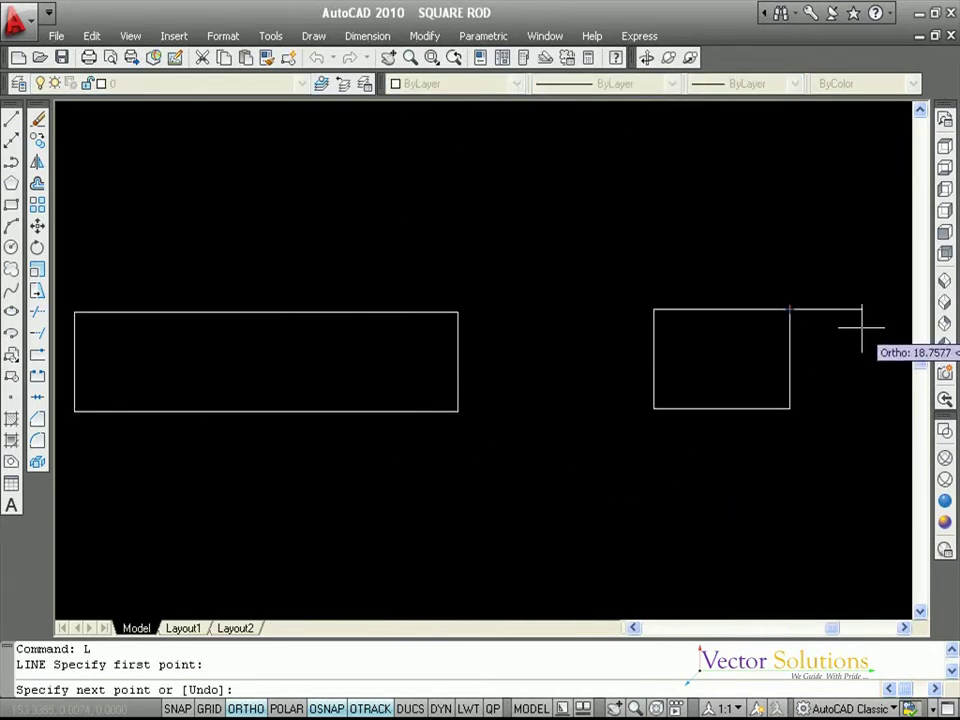
pyautogui.write('19')
pyautogui.press('Return')
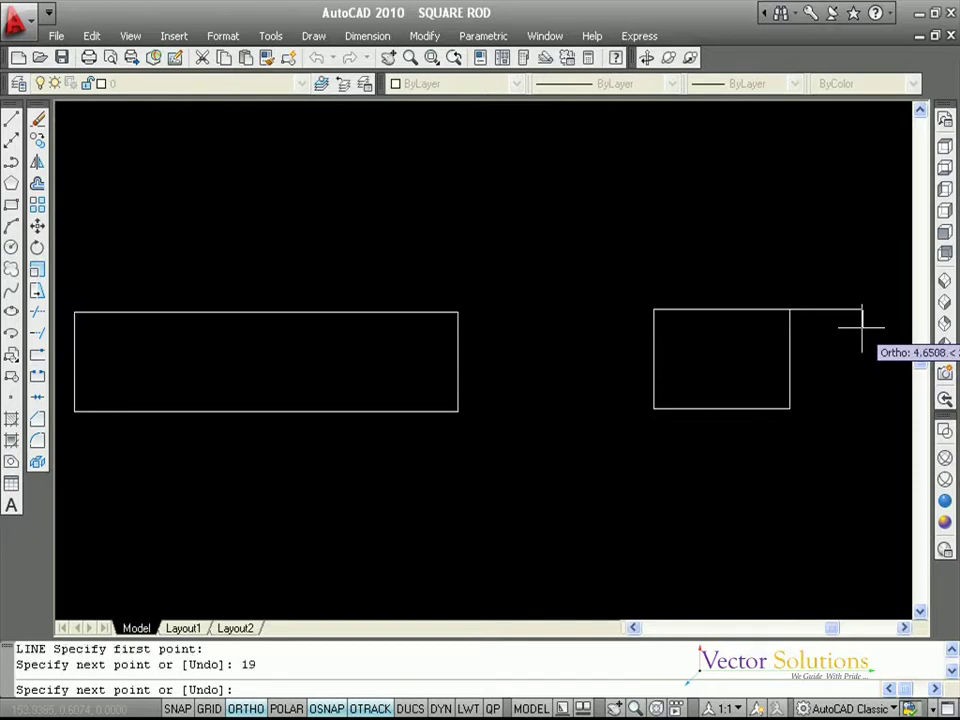
pyautogui.press('Return')
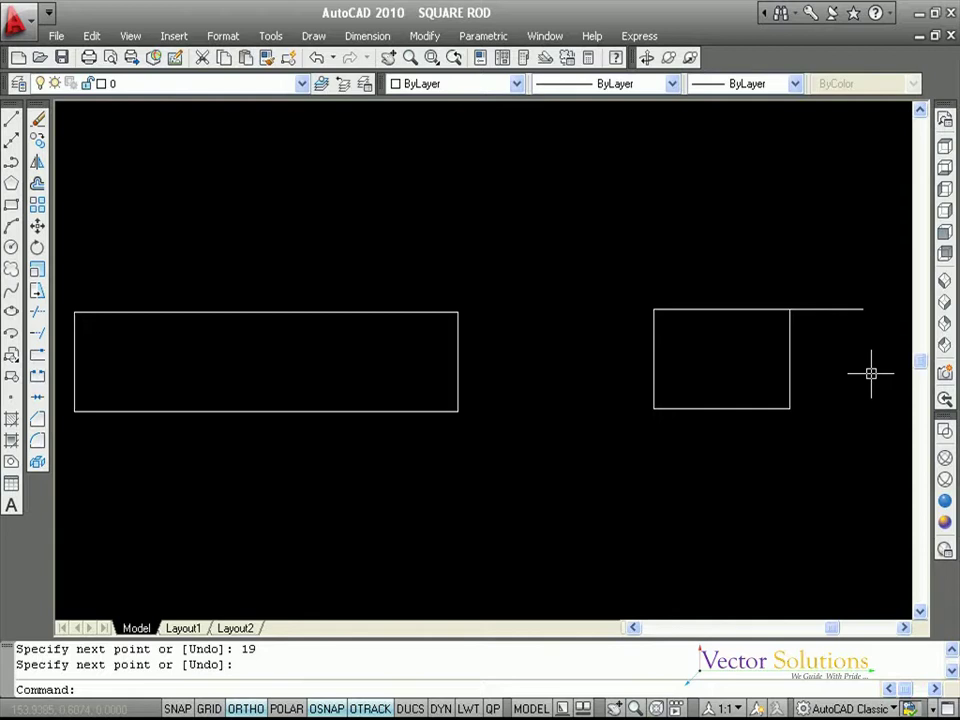
# Switch to the SW Isometric view and zoom out on the regions
pyautogui.click(946, 287)
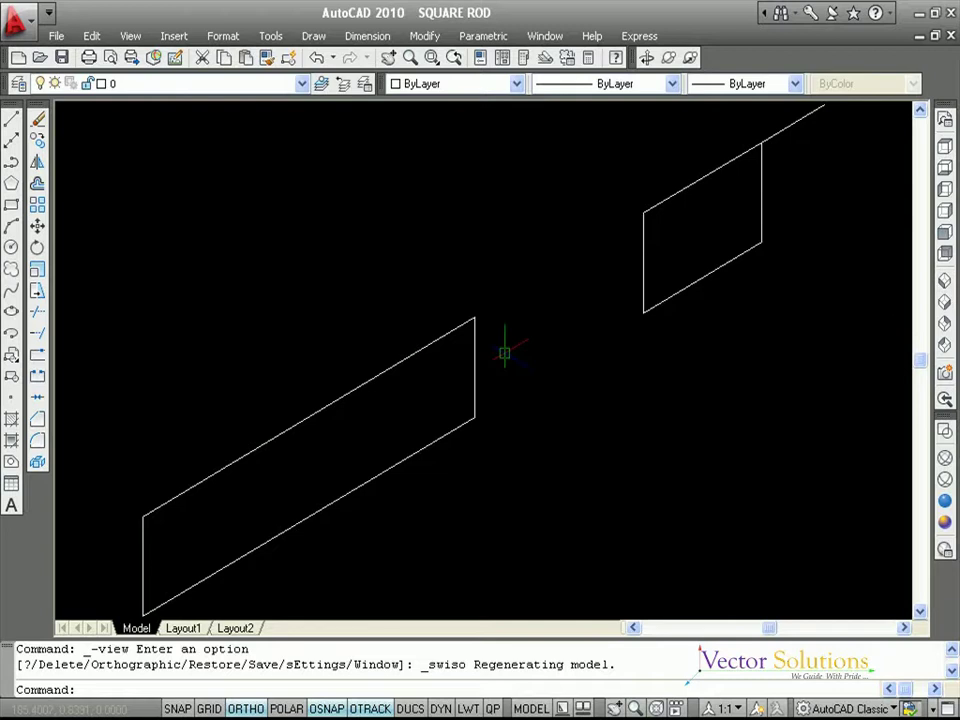
pyautogui.scroll(-2, 505, 352)
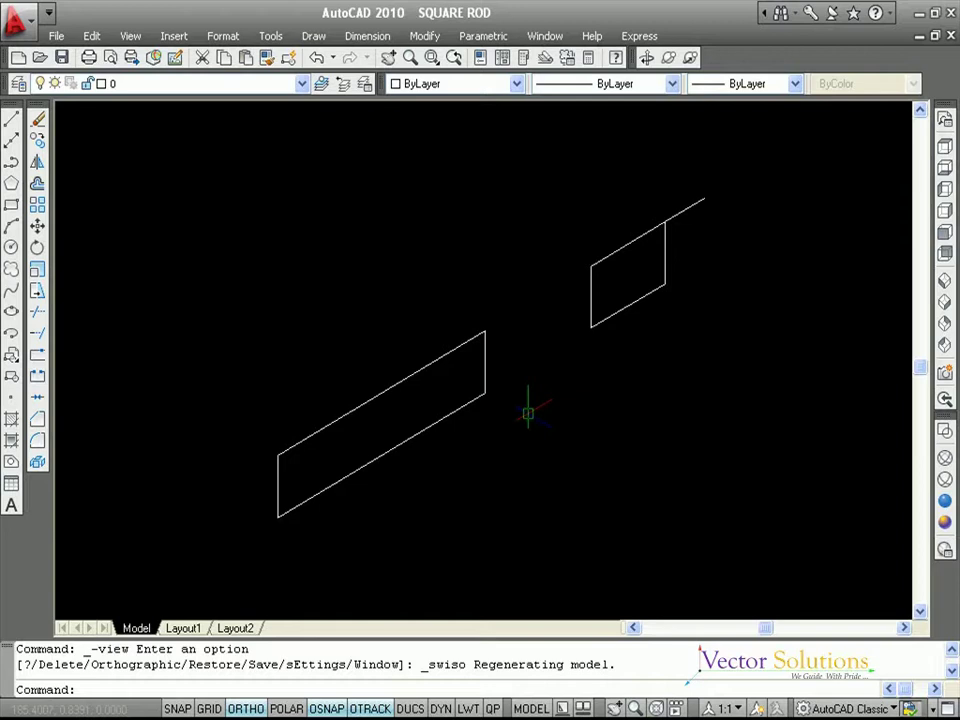
pyautogui.write('EXT')
# Extrude the long 100 by 25 region to a height of 25 units
pyautogui.press('Return')
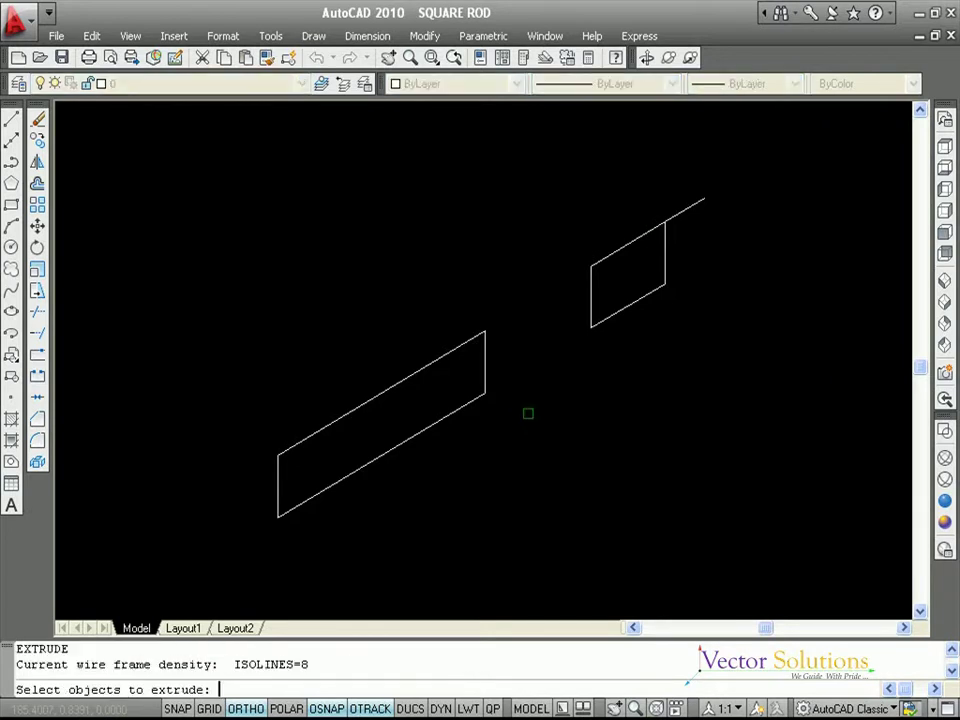
pyautogui.click(473, 403)
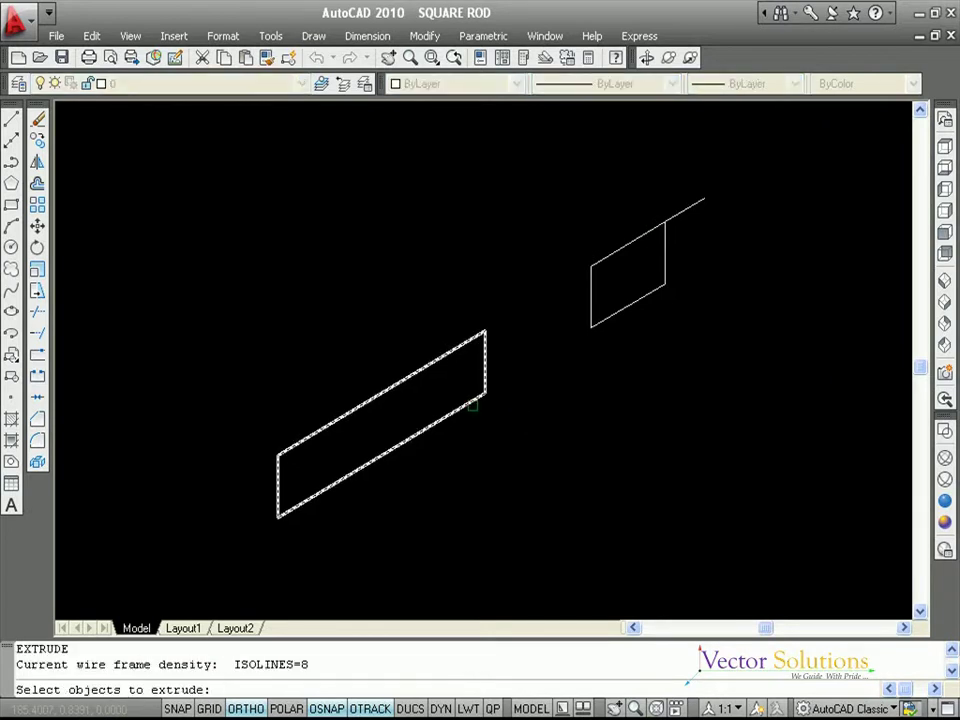
pyautogui.click(473, 403)
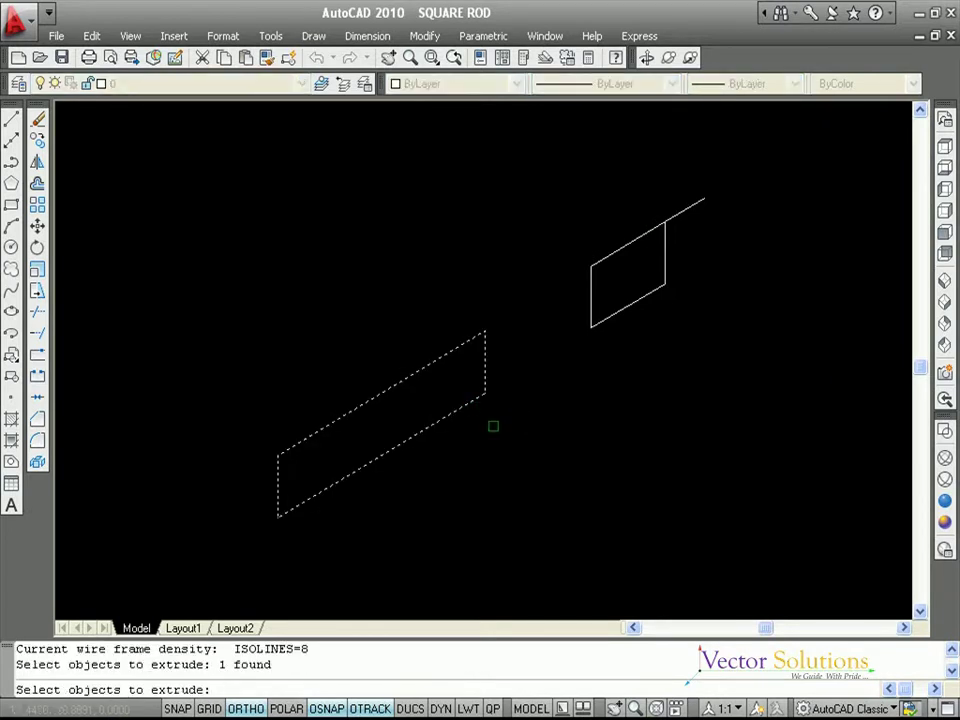
pyautogui.press('Return')
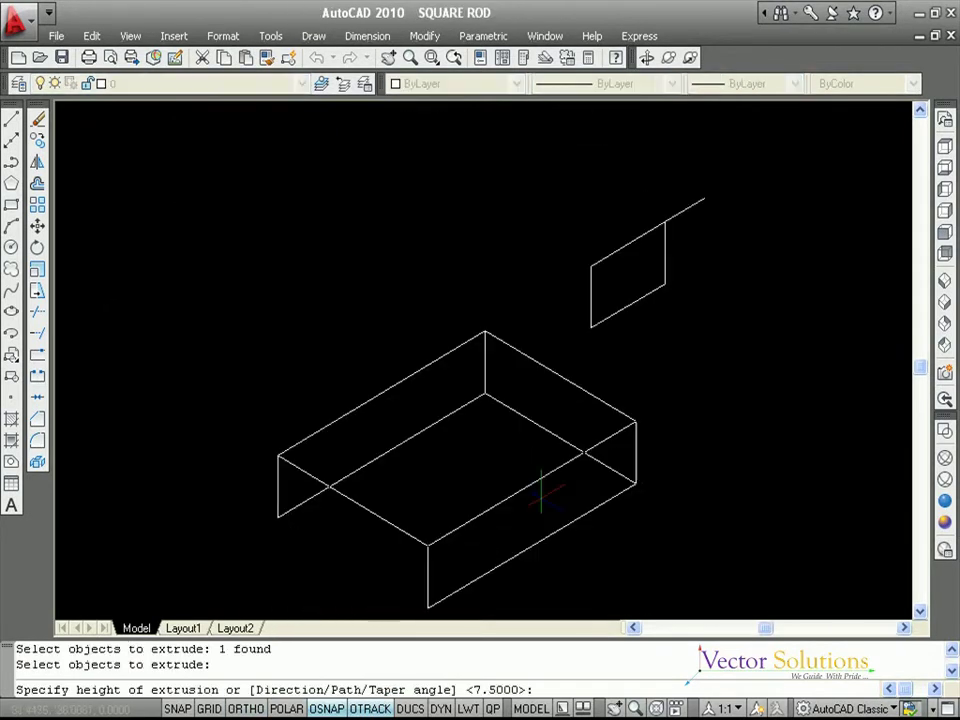
pyautogui.write('25')
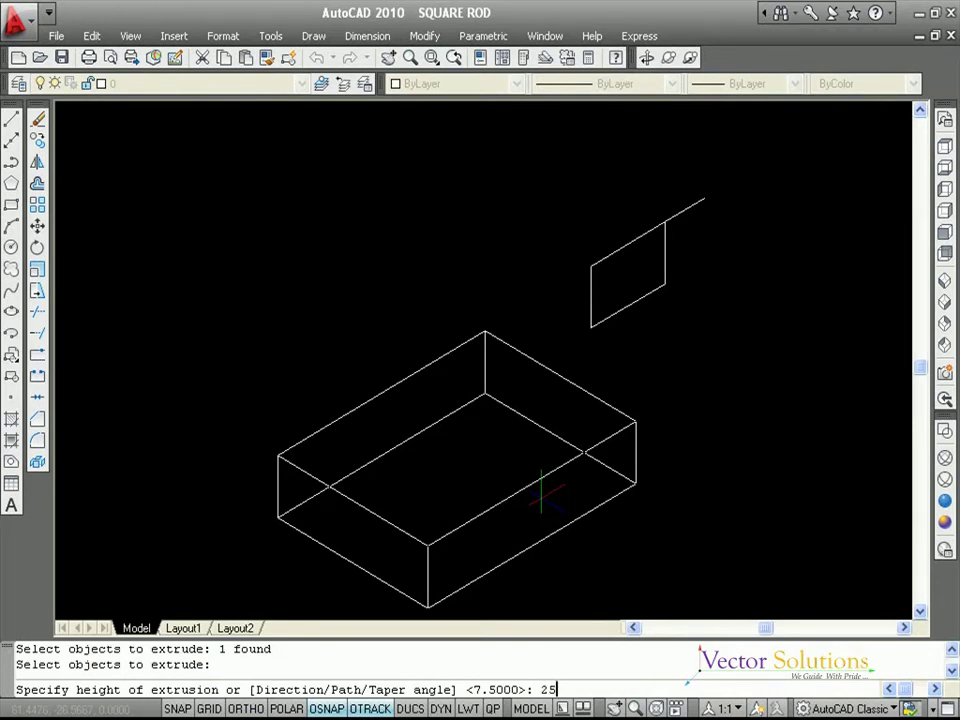
pyautogui.press('Return')
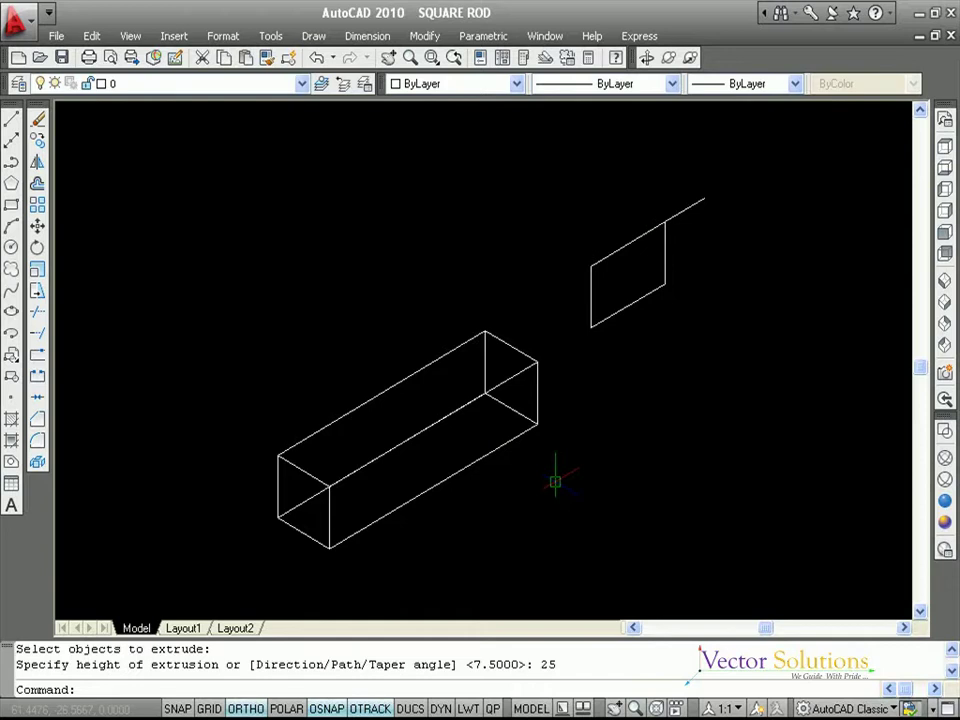
pyautogui.press('Return')
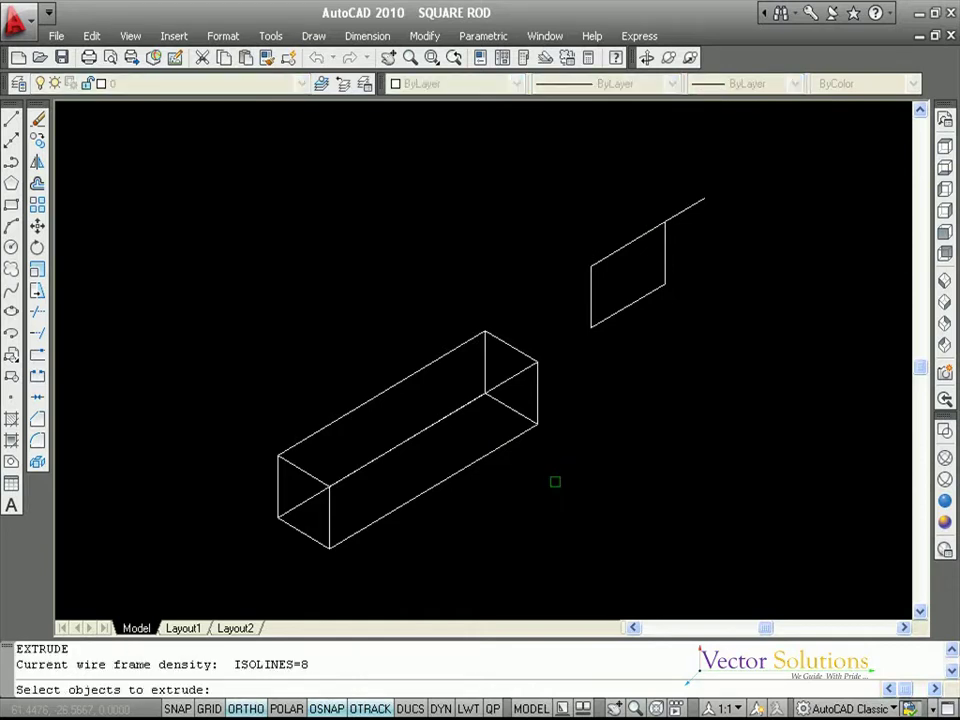
# Extrude the small 35.5 by 25 region to a height of 7.5 units
pyautogui.click(606, 316)
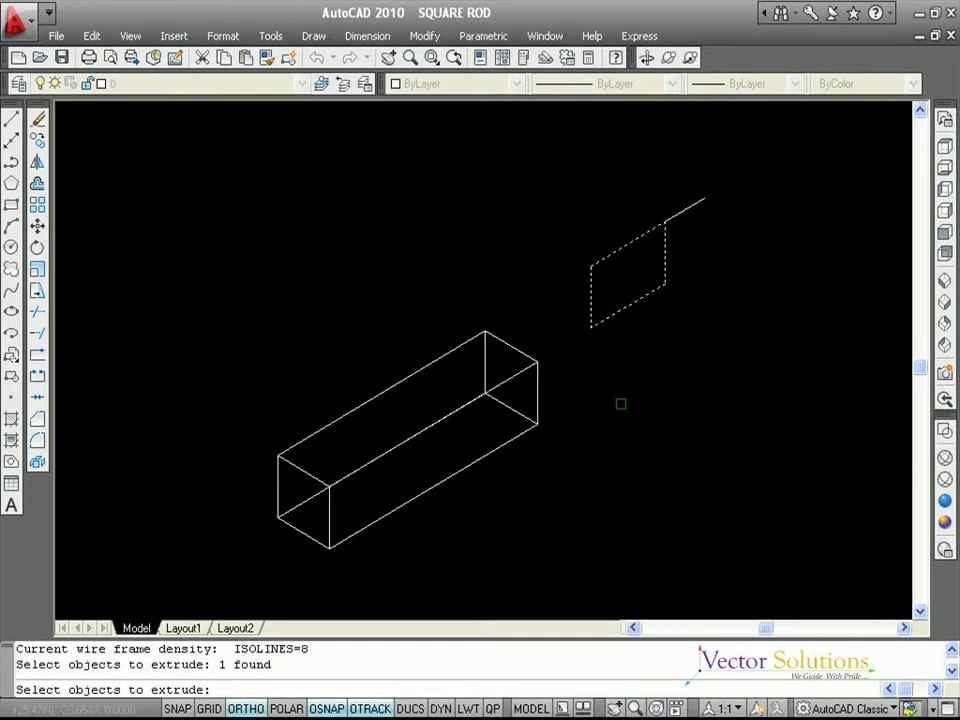
pyautogui.press('Return')
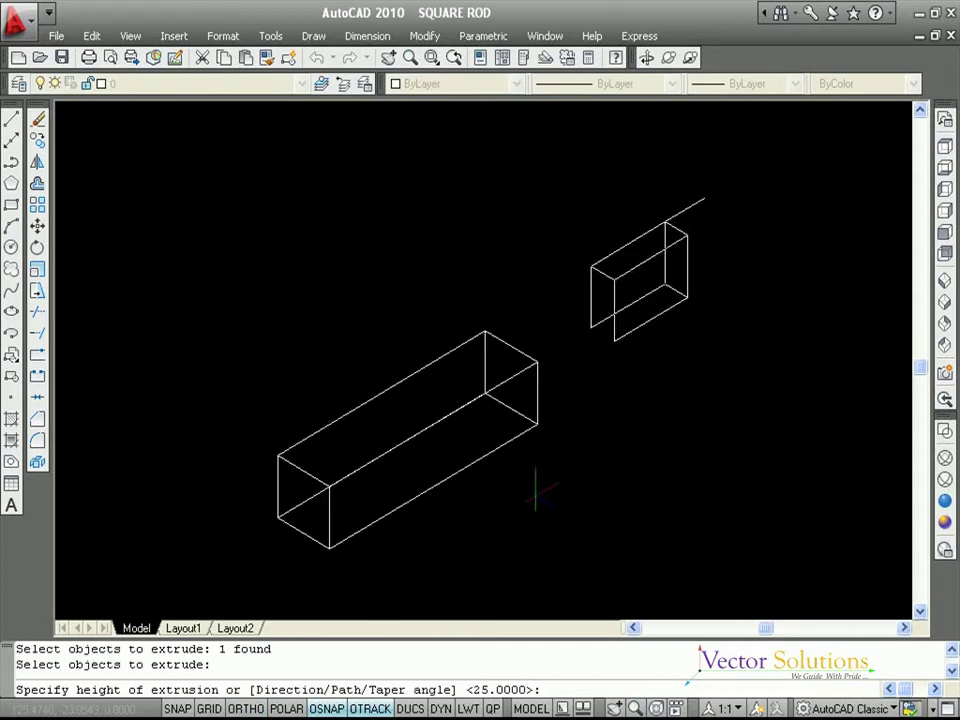
pyautogui.write('7.5')
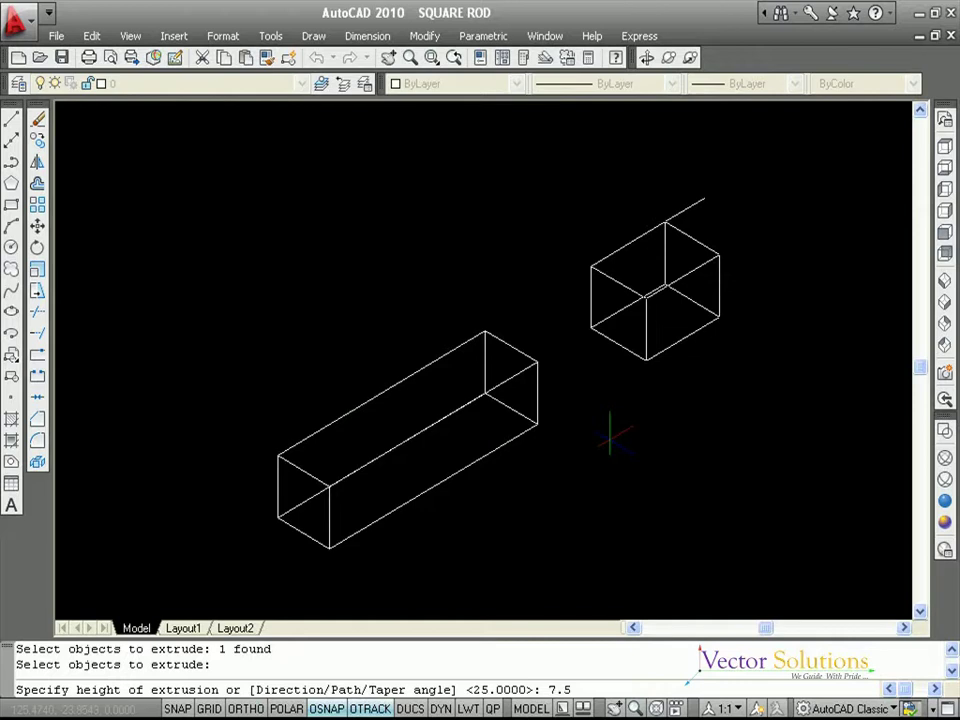
pyautogui.press('Return')
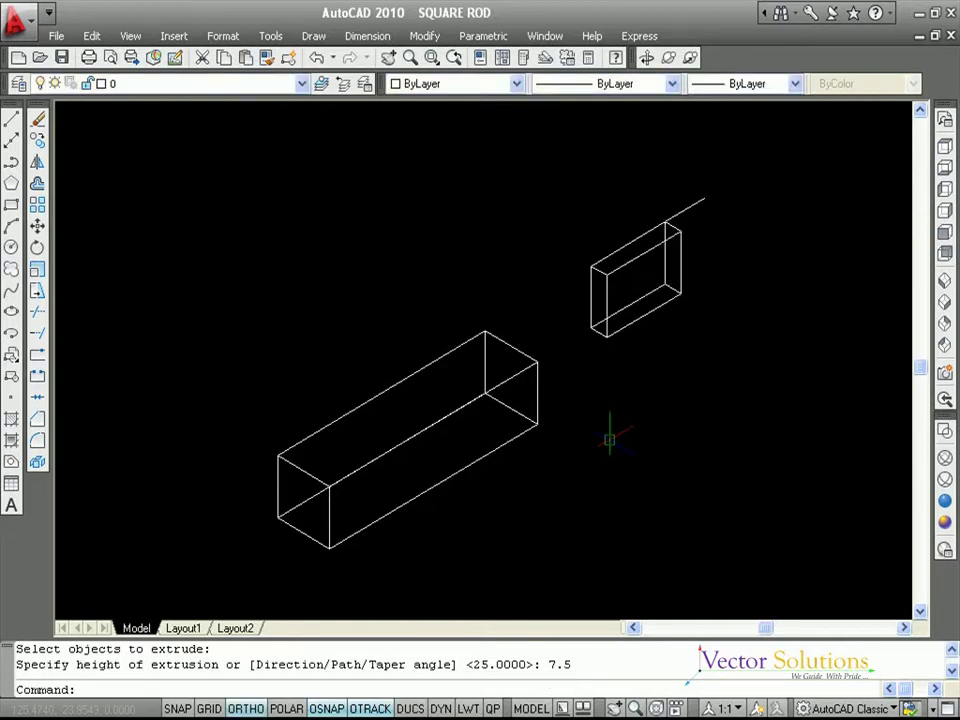
pyautogui.press('Escape')
pyautogui.press('Escape')
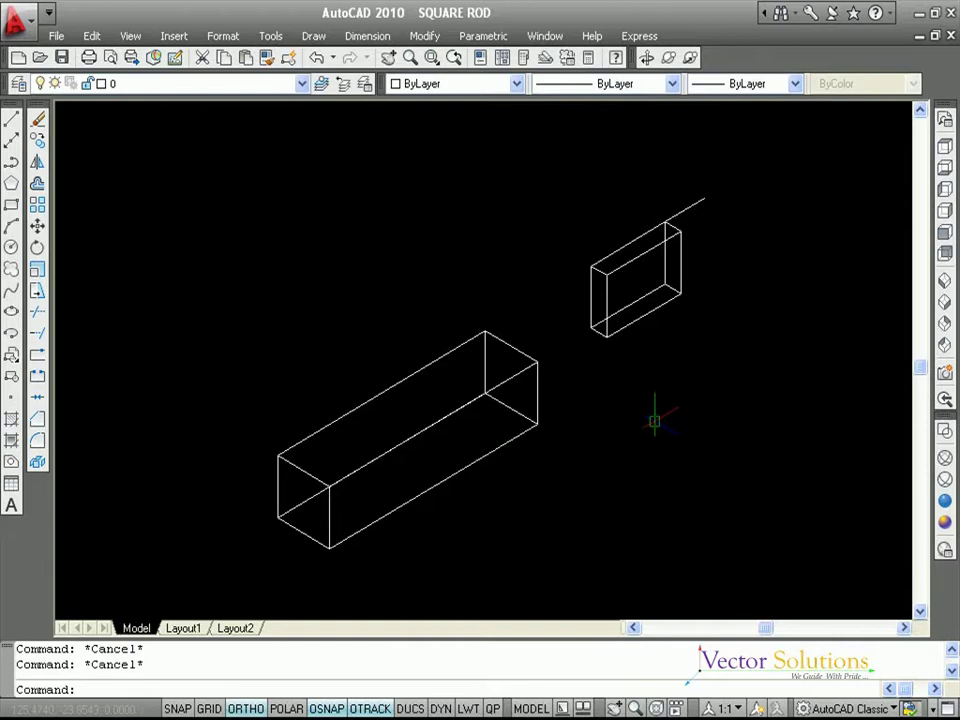
# Move the short line so its endpoint lands on the slot box's top-edge midpoint
pyautogui.write('M')
pyautogui.press('Return')
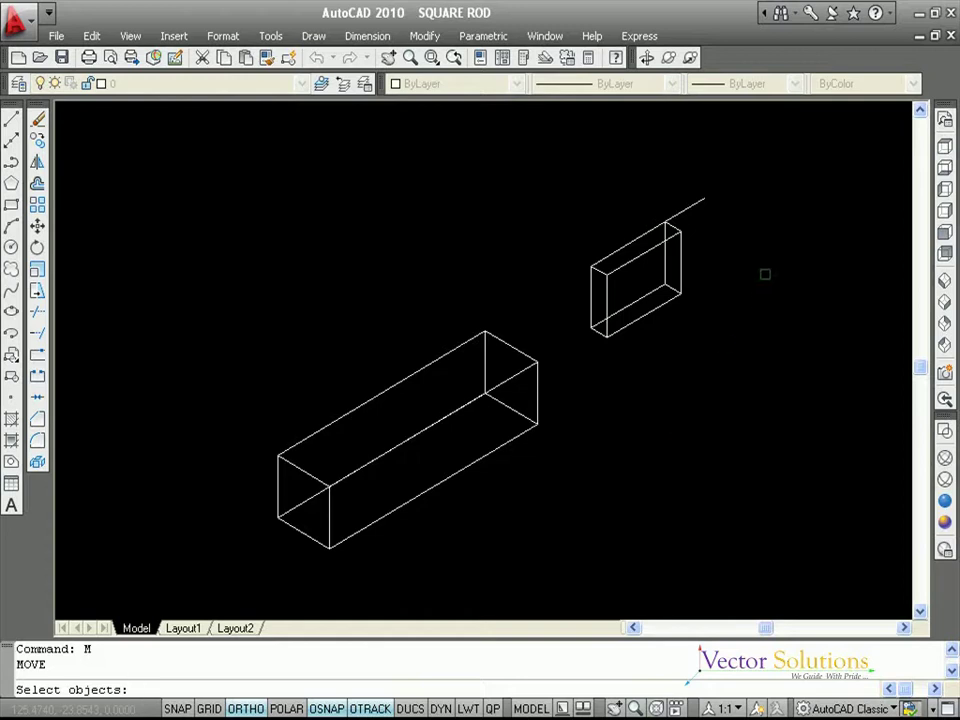
pyautogui.click(688, 209)
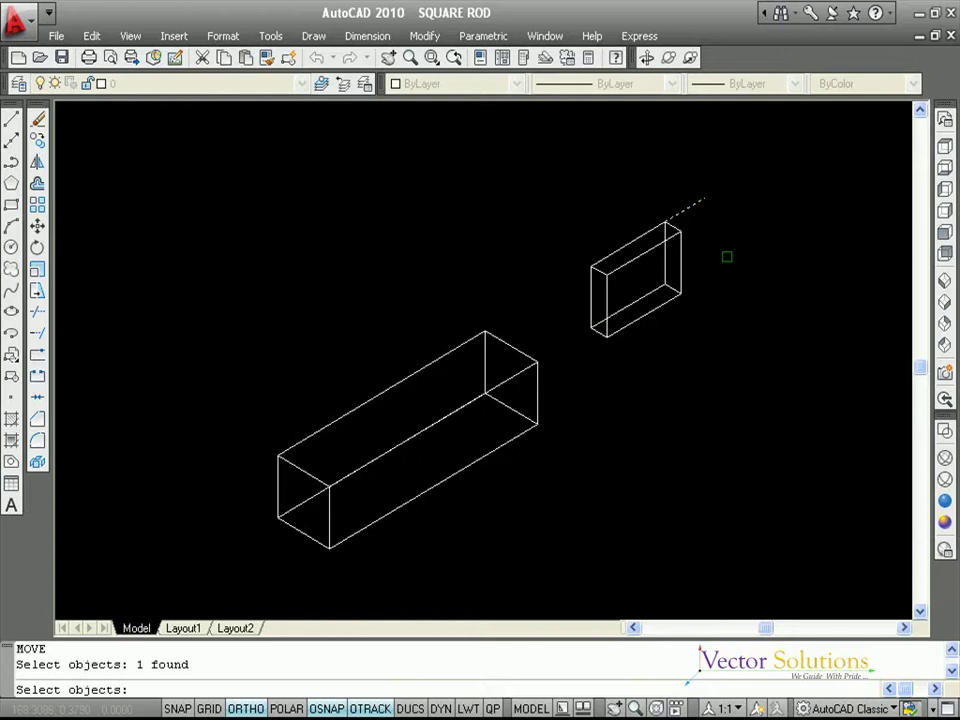
pyautogui.press('Return')
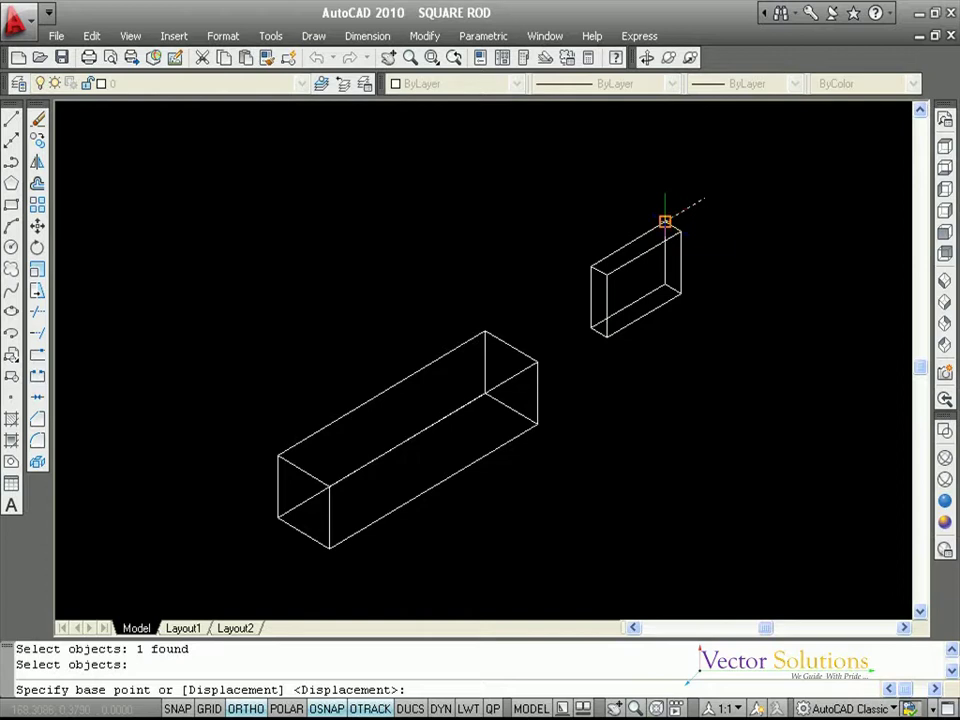
pyautogui.click(665, 220)
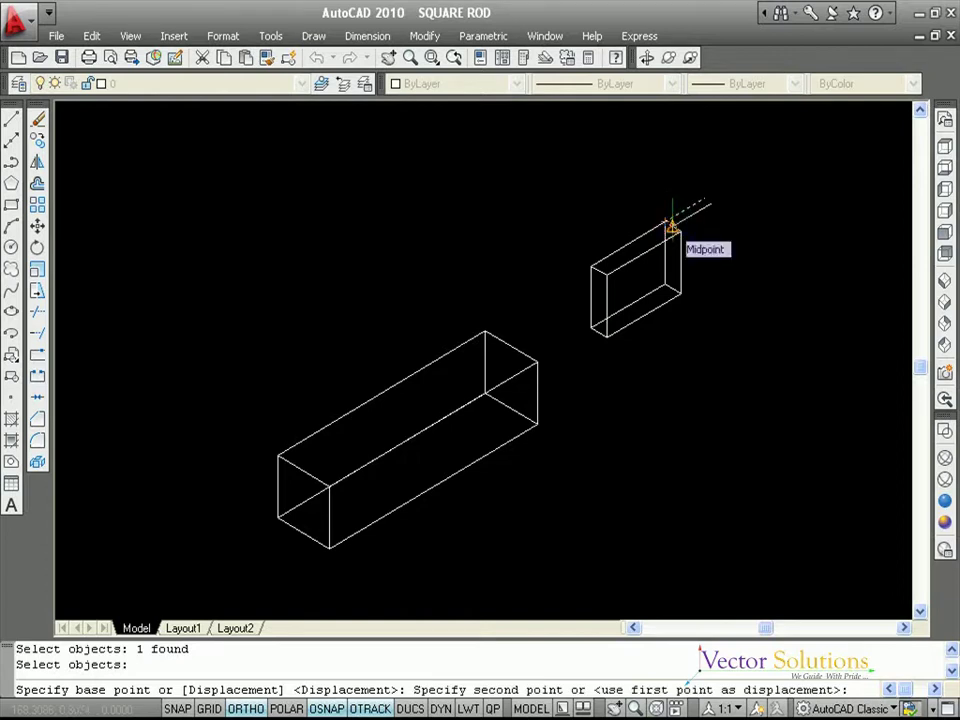
pyautogui.click(672, 228)
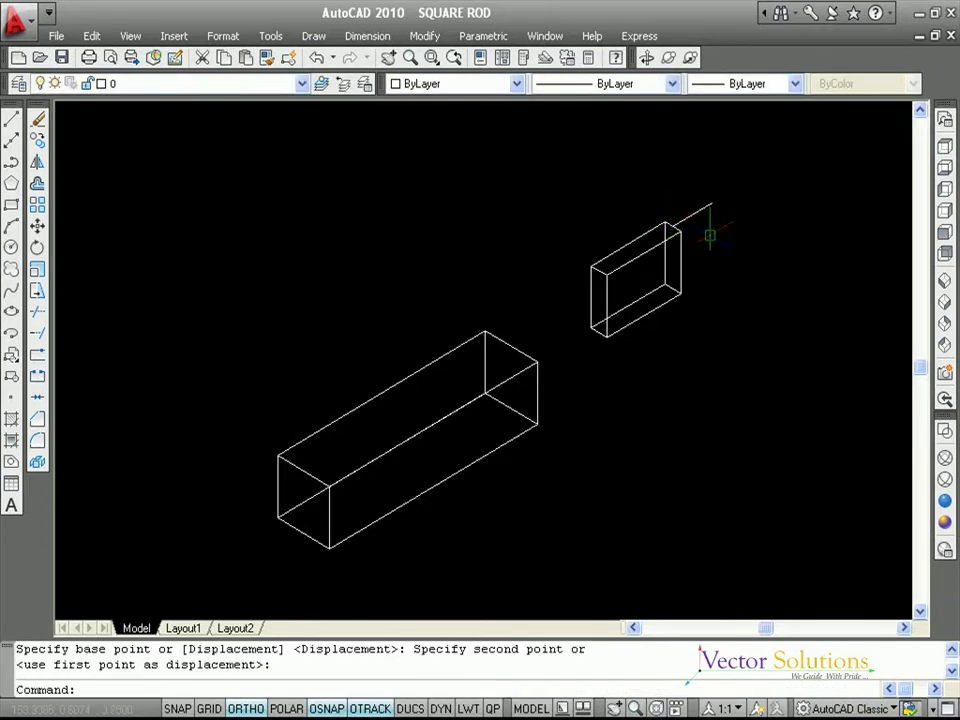
pyautogui.press('Escape')
pyautogui.press('Escape')
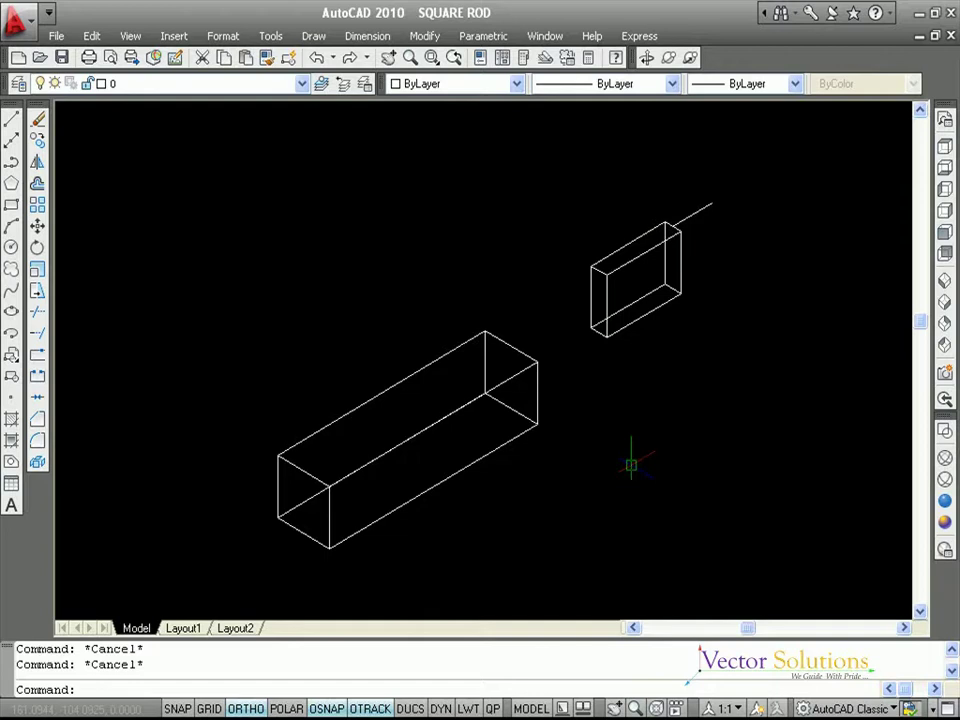
# Apply Conceptual shading, then move the line and slot box to the rod's top-edge midpoint
pyautogui.click(945, 523)
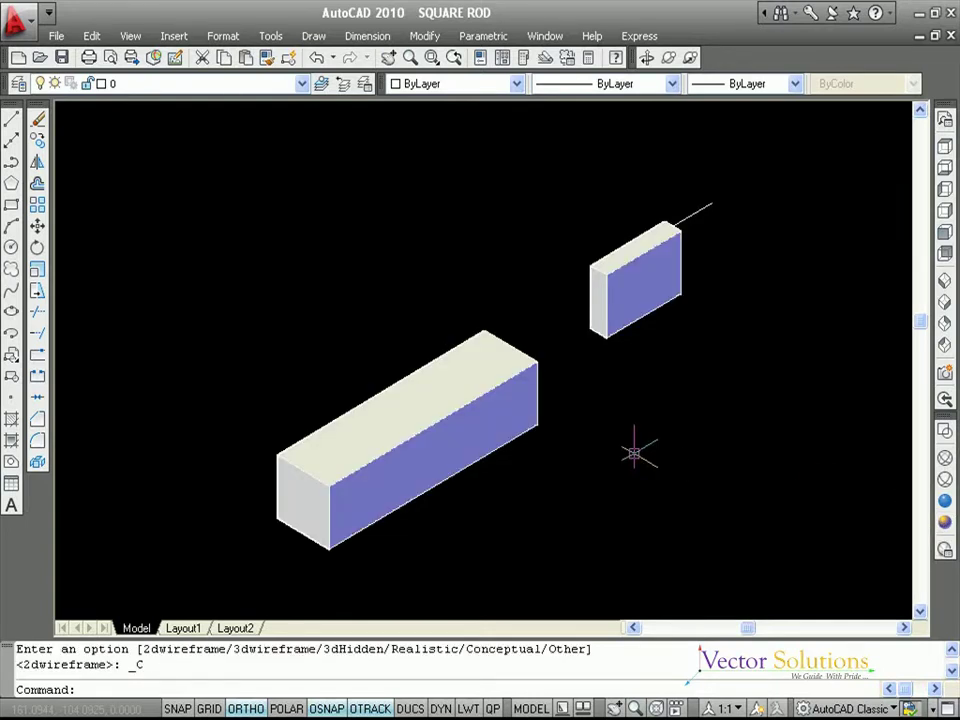
pyautogui.press('Escape')
pyautogui.press('Escape')
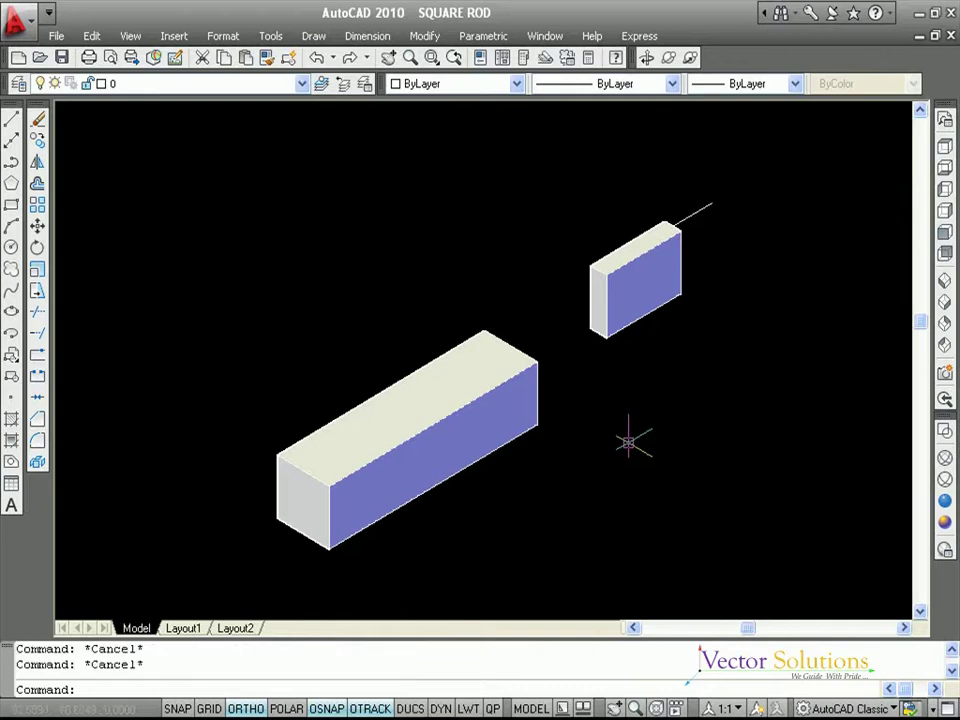
pyautogui.write('M')
pyautogui.press('Return')
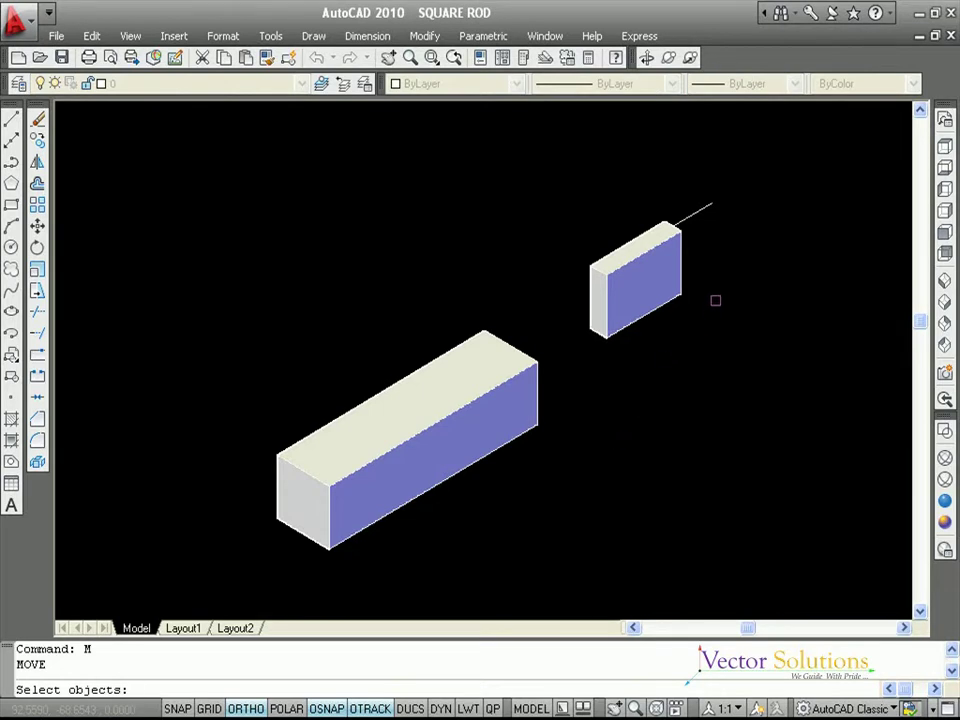
pyautogui.click(704, 208)
pyautogui.click(678, 253)
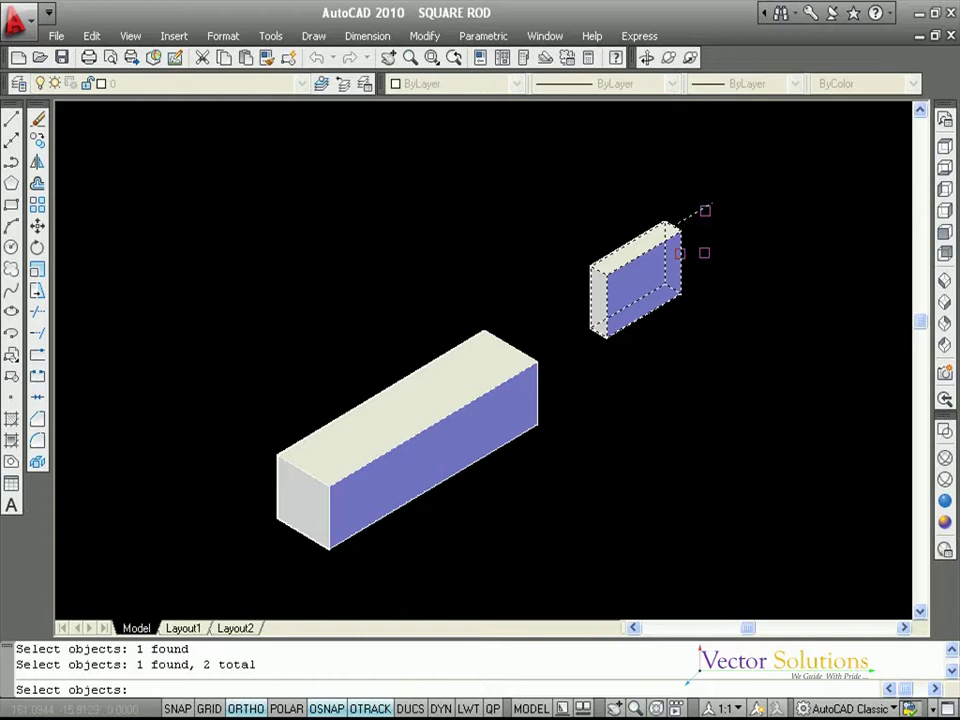
pyautogui.press('Return')
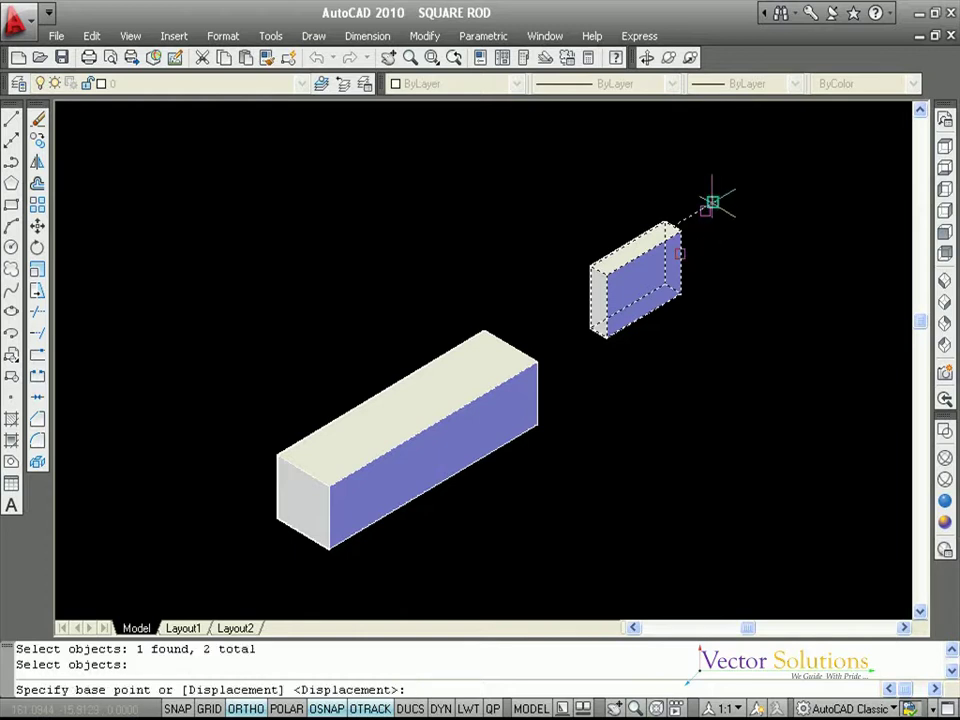
pyautogui.click(712, 202)
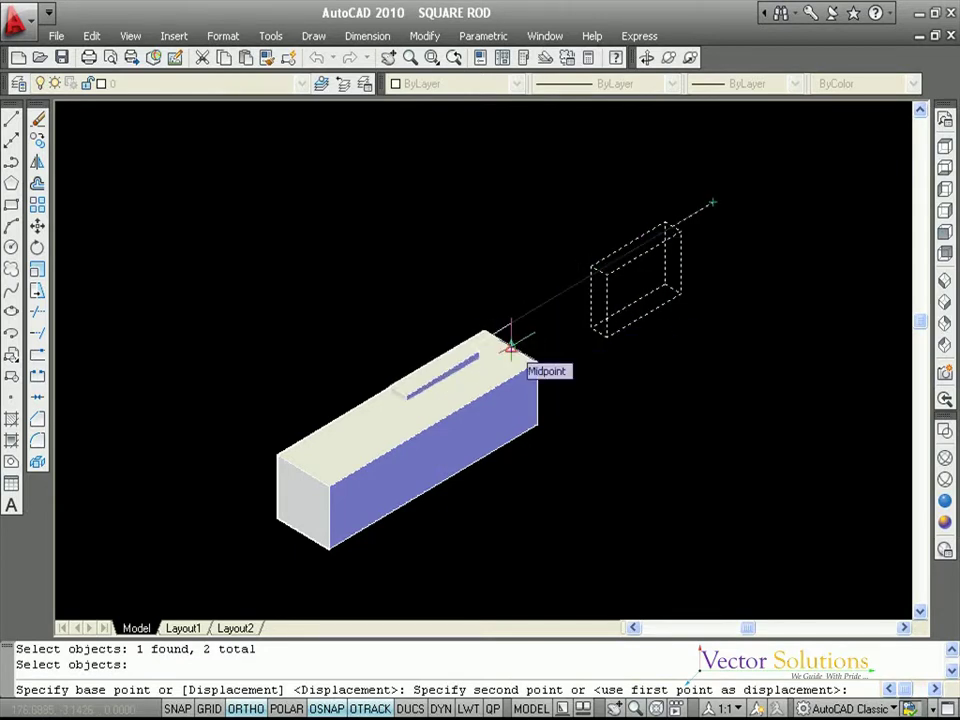
pyautogui.click(511, 345)
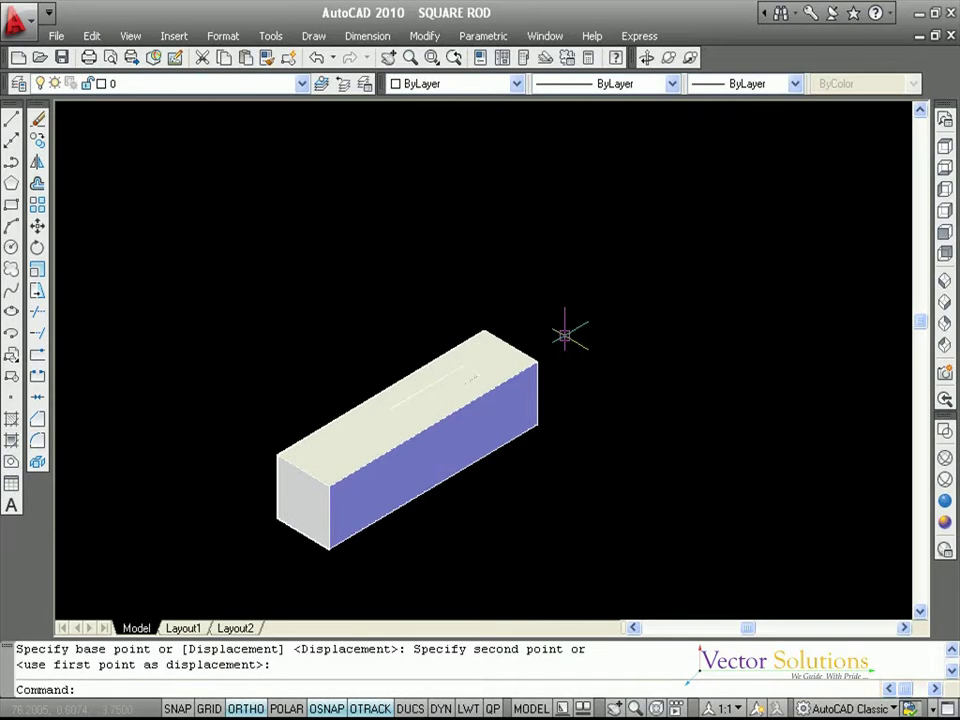
pyautogui.press('Escape')
pyautogui.press('Escape')
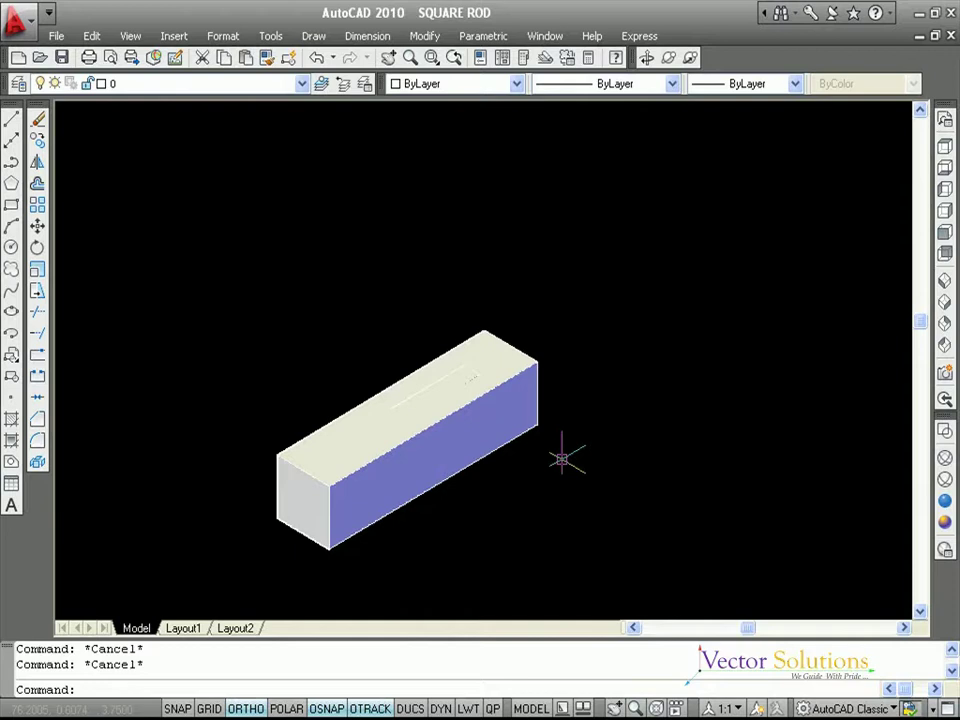
pyautogui.write('SU')
# Subtract the thin slot box from the square rod solid
pyautogui.press('Return')
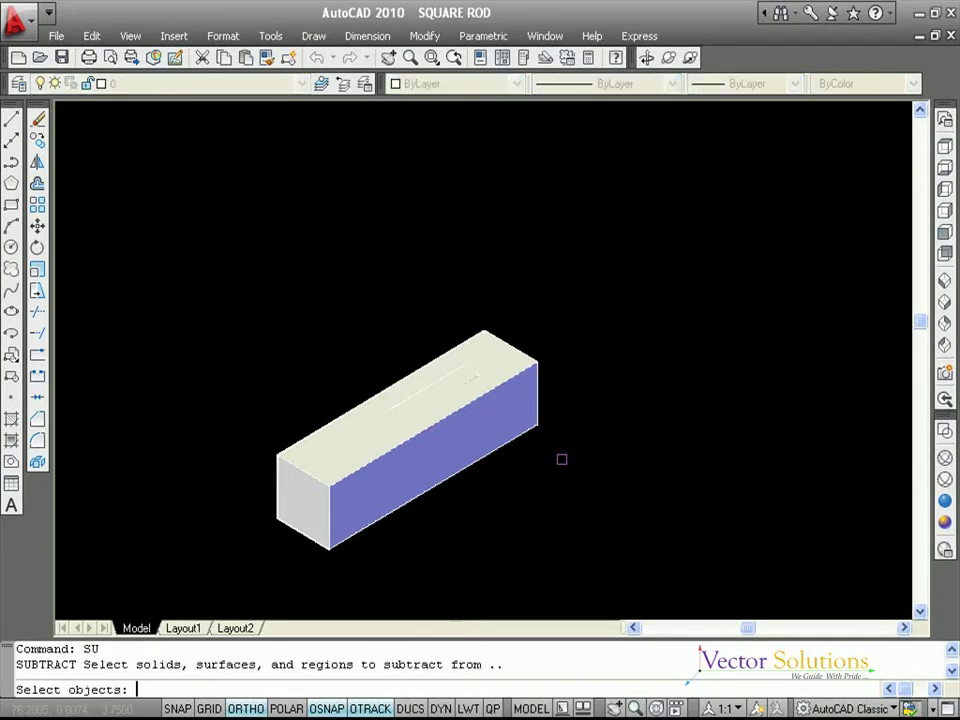
pyautogui.click(530, 424)
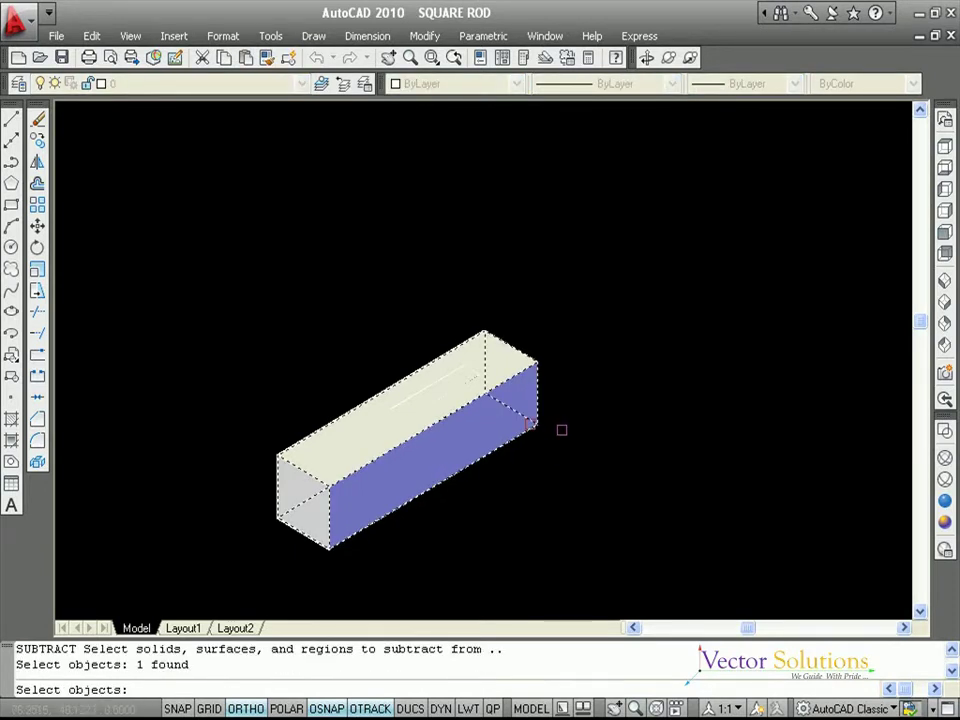
pyautogui.press('Return')
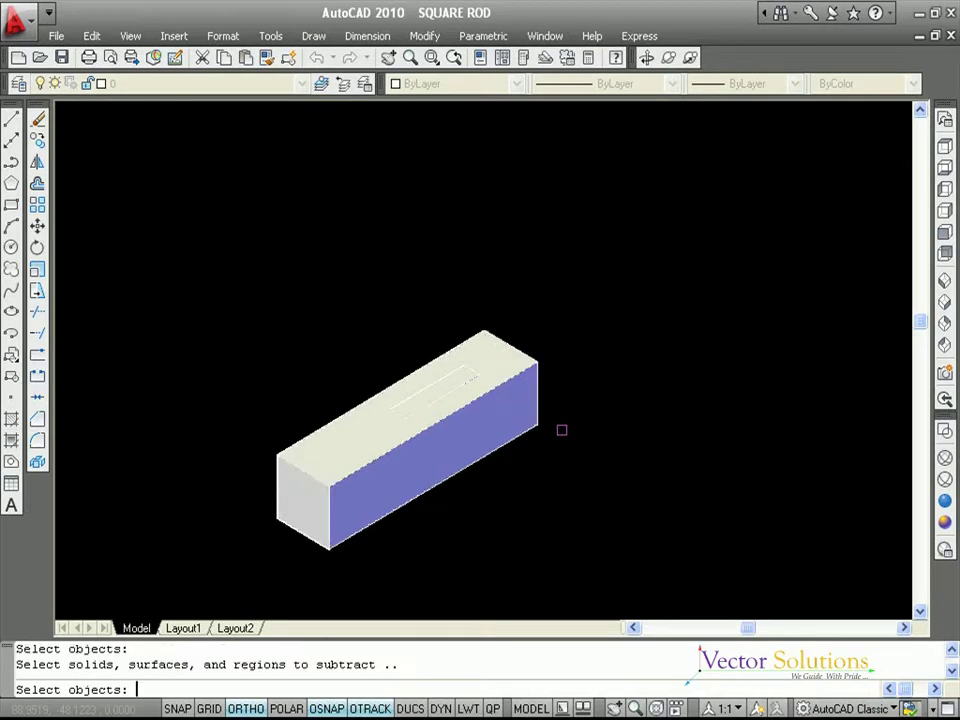
pyautogui.click(466, 377)
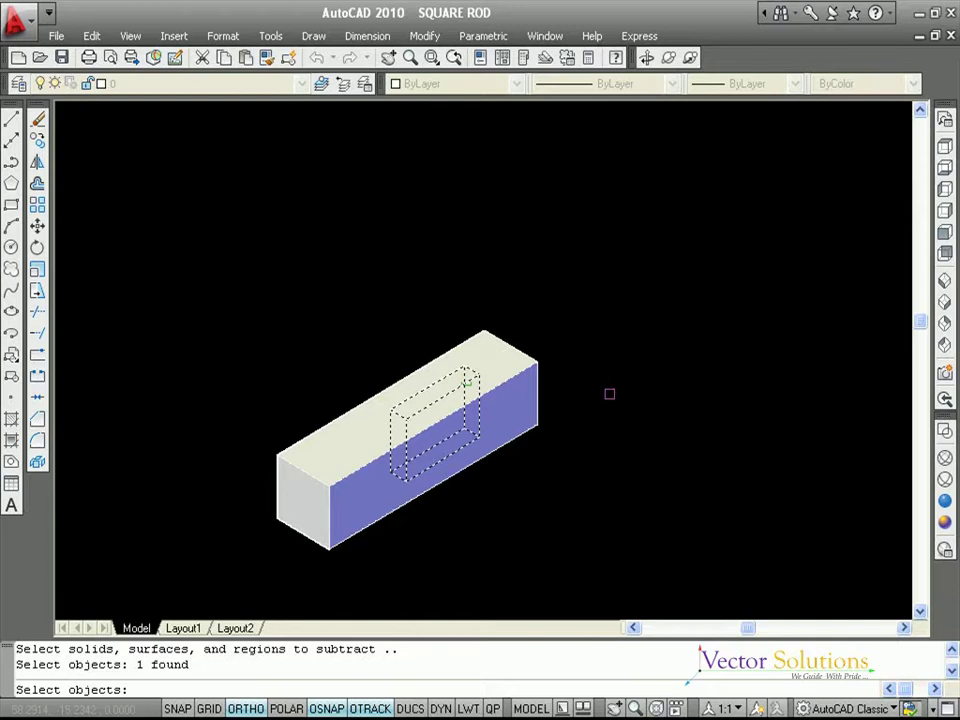
pyautogui.press('Return')
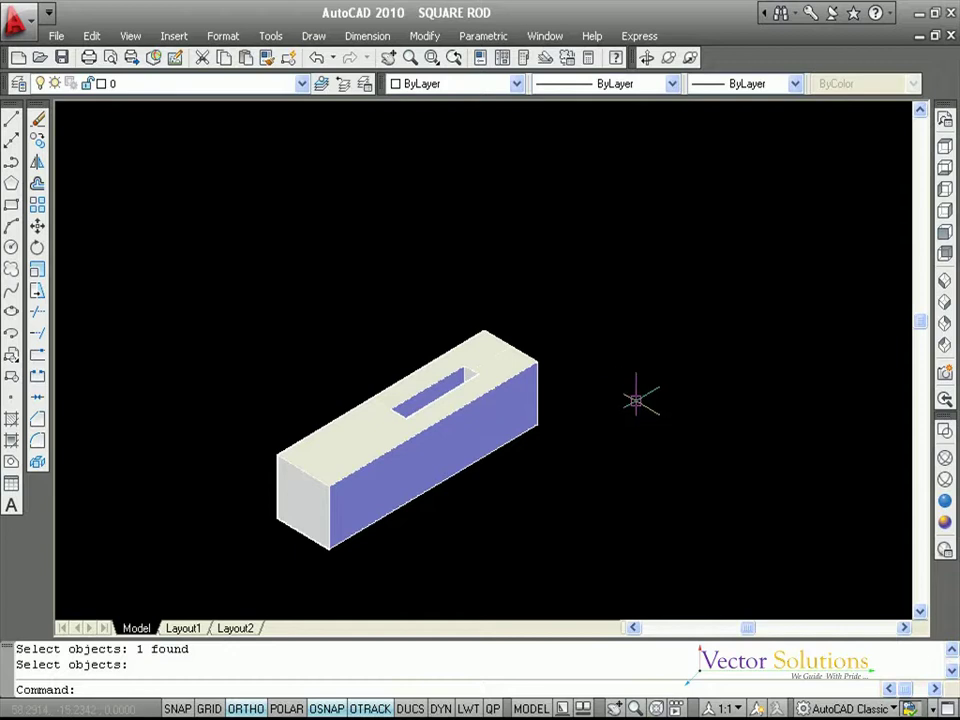
# In 2D Wireframe, delete the stray edge left beside the slot
pyautogui.click(945, 434)
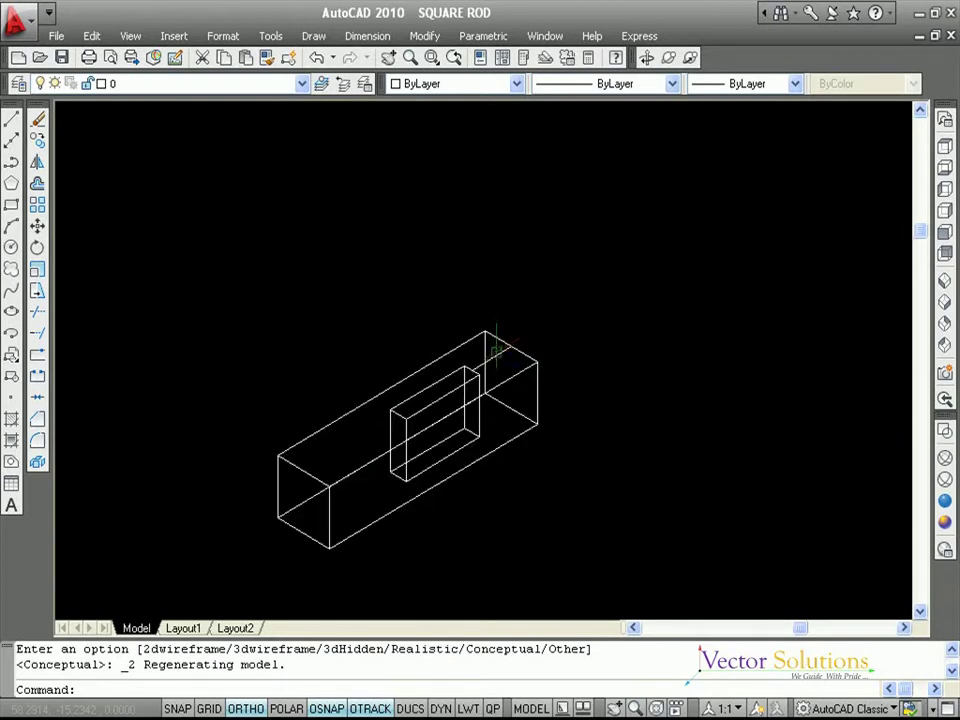
pyautogui.click(496, 350)
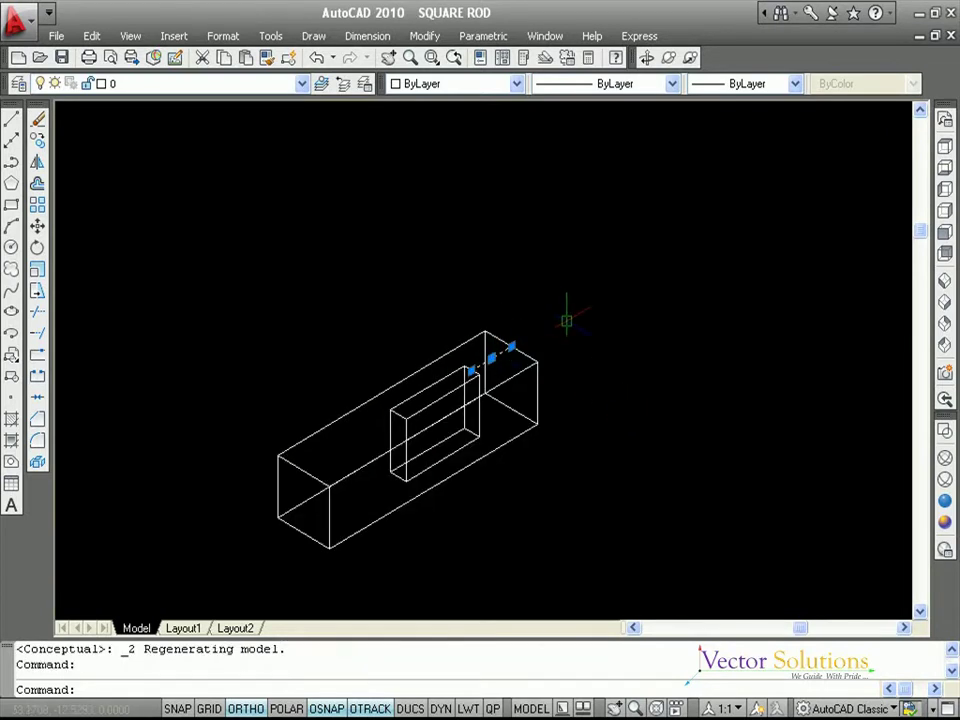
pyautogui.press('Delete')
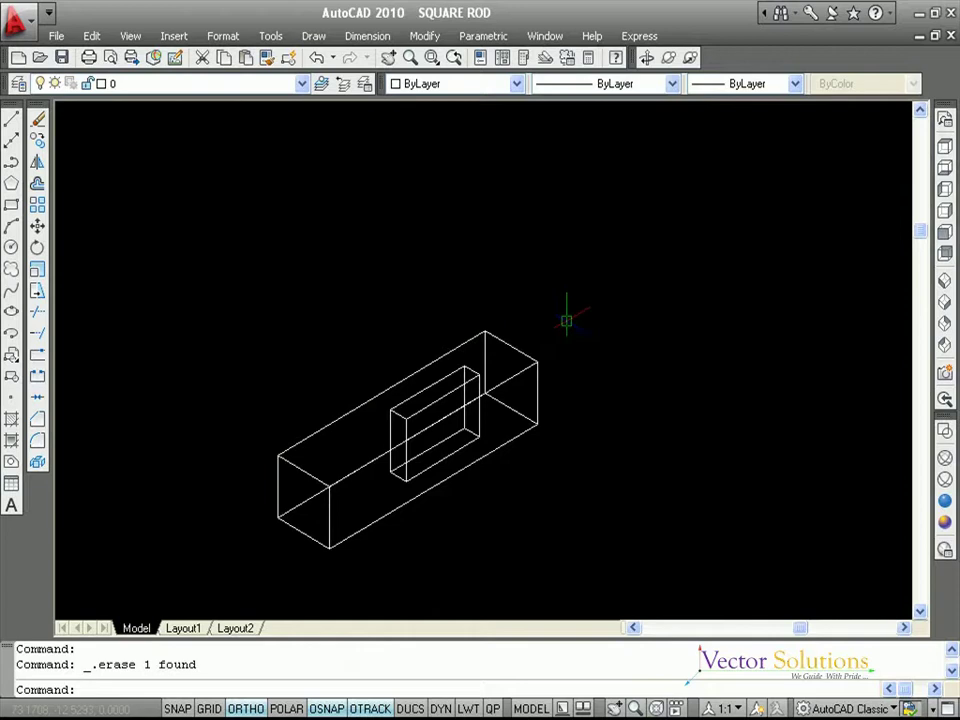
# Apply the Realistic visual style and fit the slotted rod in the view
pyautogui.click(944, 500)
pyautogui.press('Escape')
pyautogui.press('Escape')
pyautogui.middleClick(583, 471)
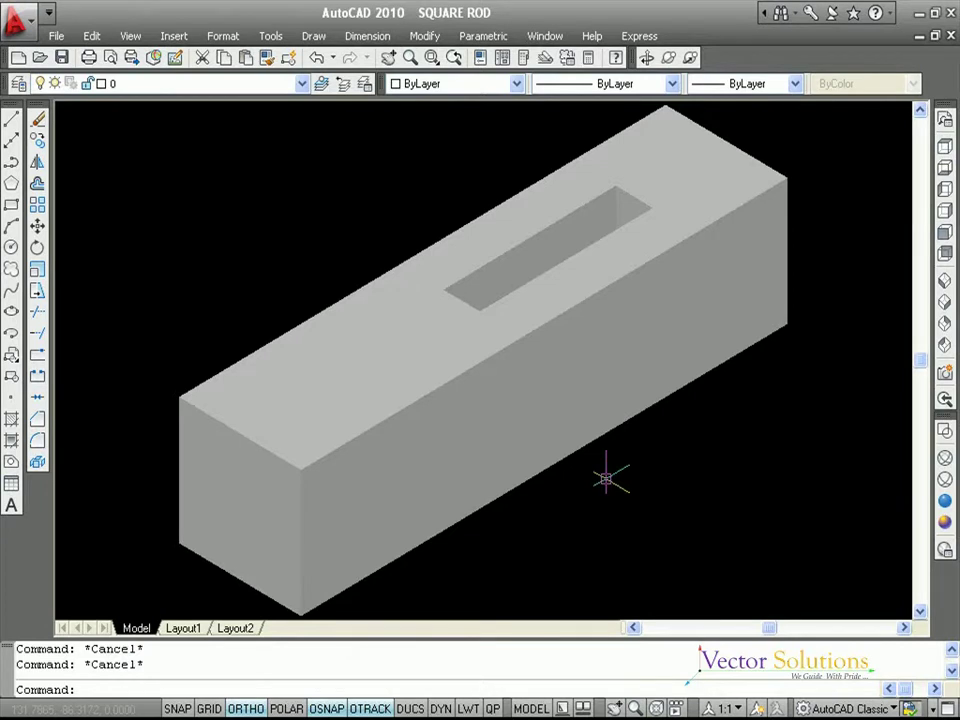
pyautogui.scroll(-2, 606, 479)
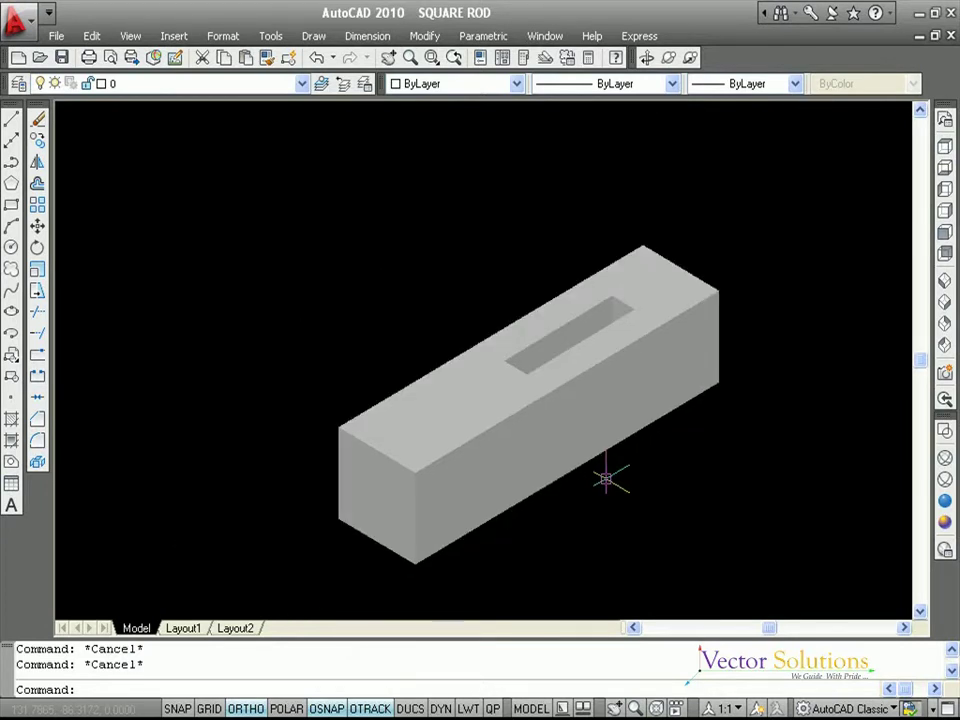
pyautogui.moveTo(606, 479); pyautogui.dragTo(569, 434, button='middle')
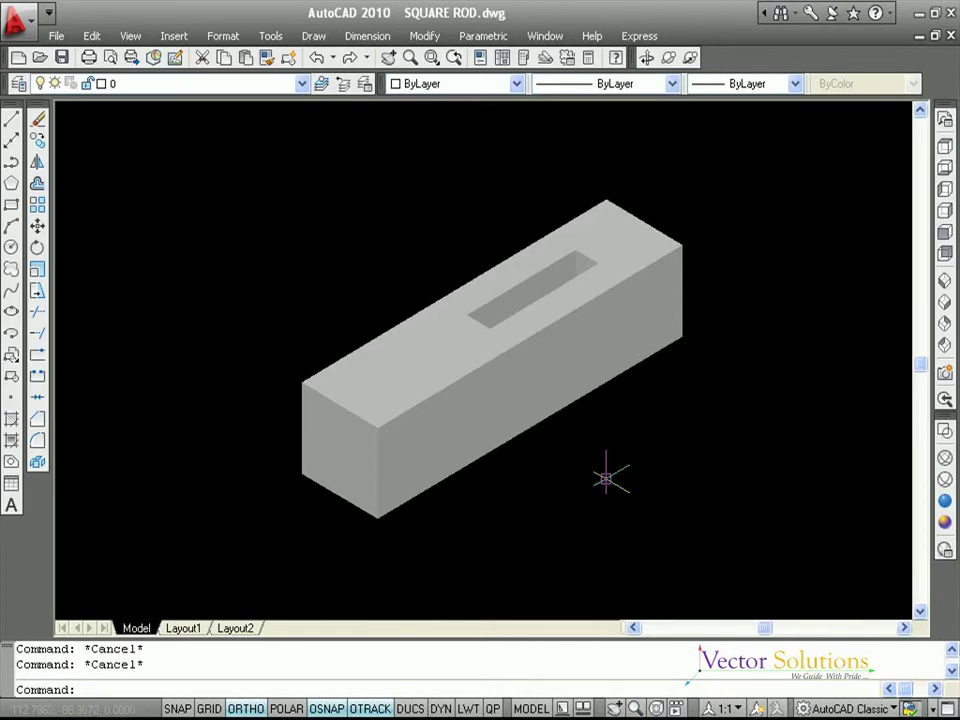
pyautogui.moveTo(606, 479); pyautogui.dragTo(653, 516, button='middle')
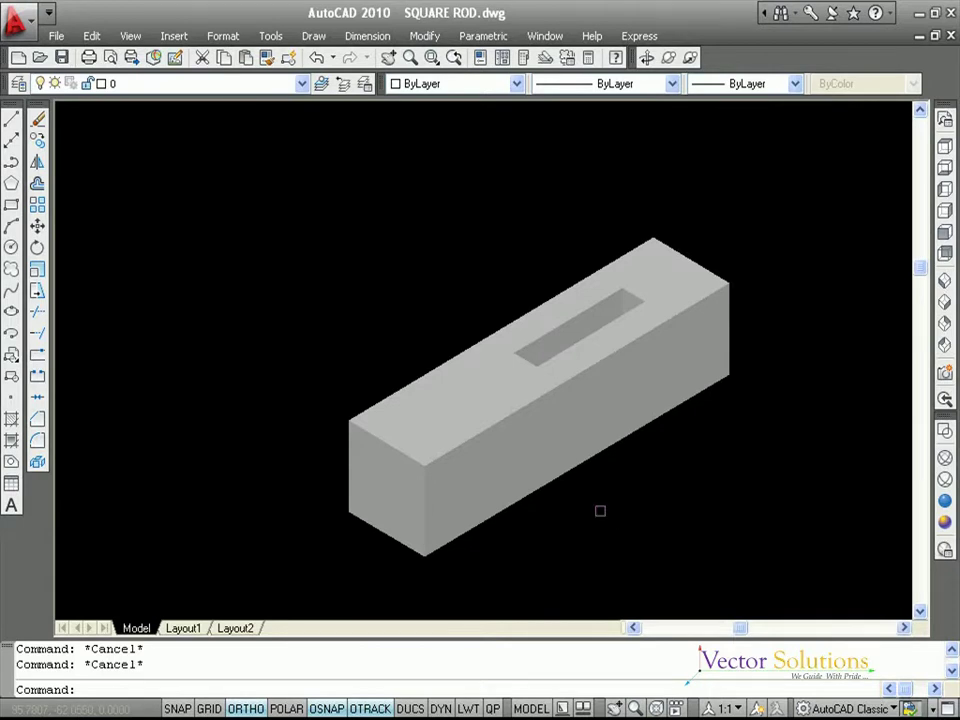
# Save the rod as SQUARE ROD.dwg in the Desktop's GIB & COTTER JOINT folder
pyautogui.hotkey('ctrl', 'shift', 's')
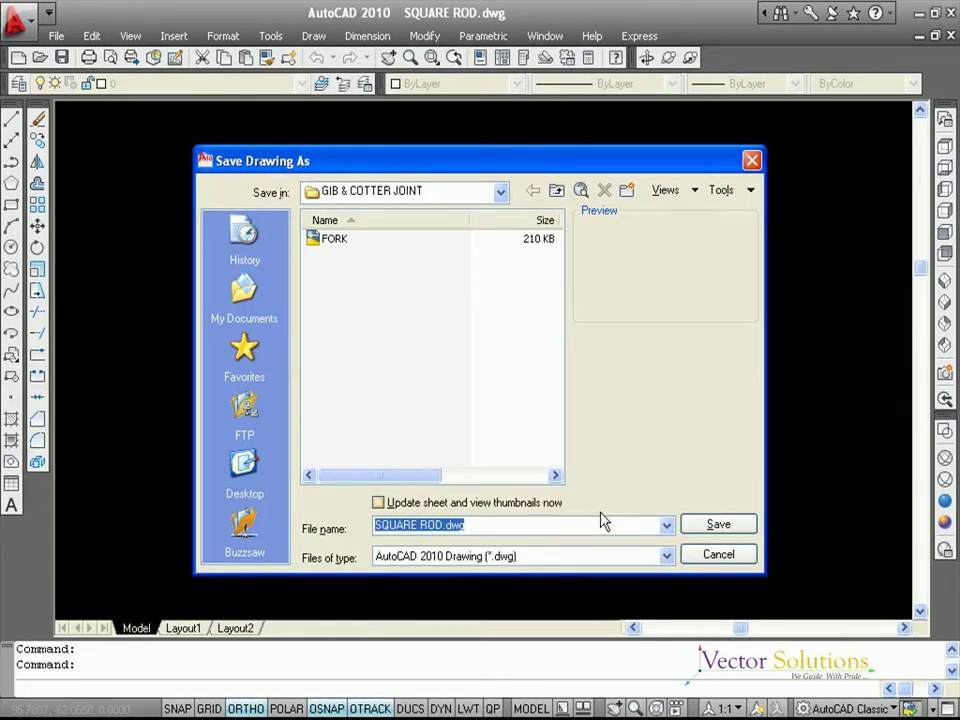
pyautogui.click(252, 486)
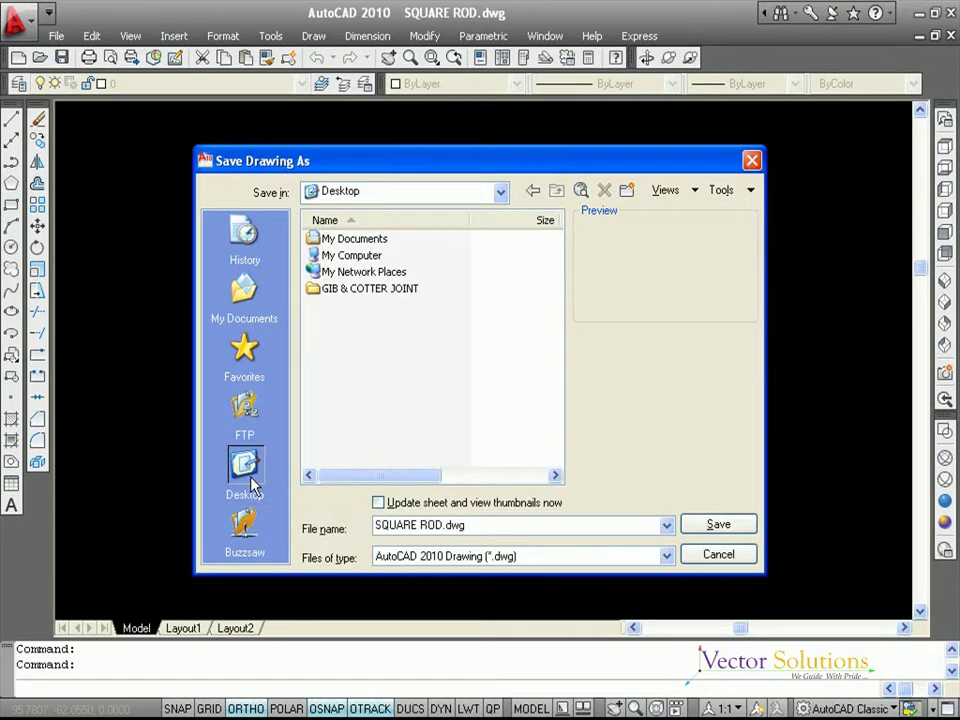
pyautogui.doubleClick(364, 290)
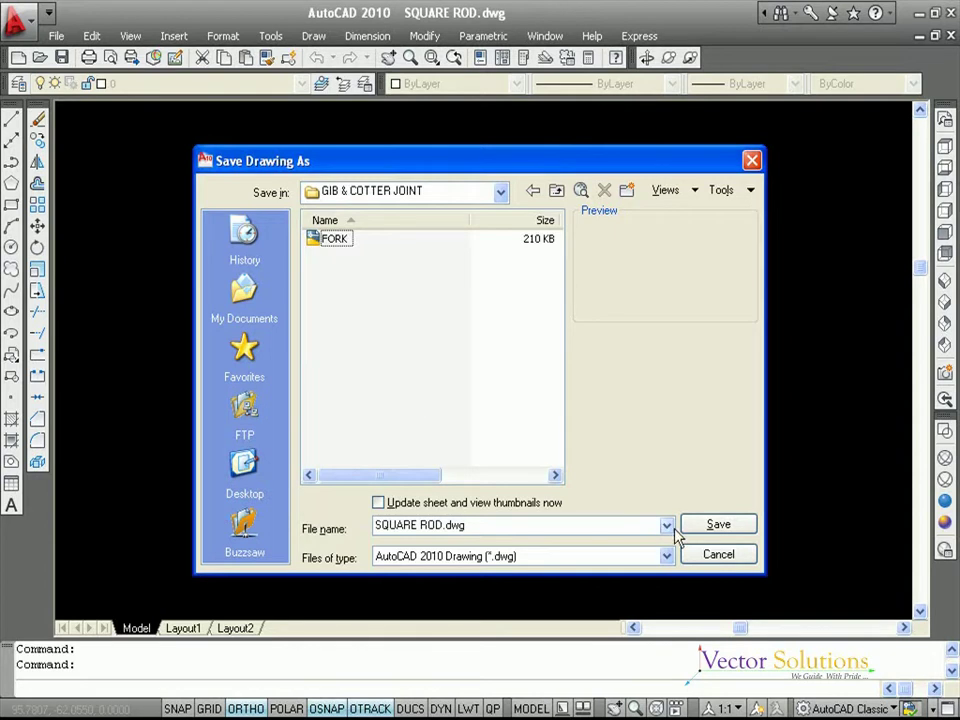
pyautogui.click(710, 527)
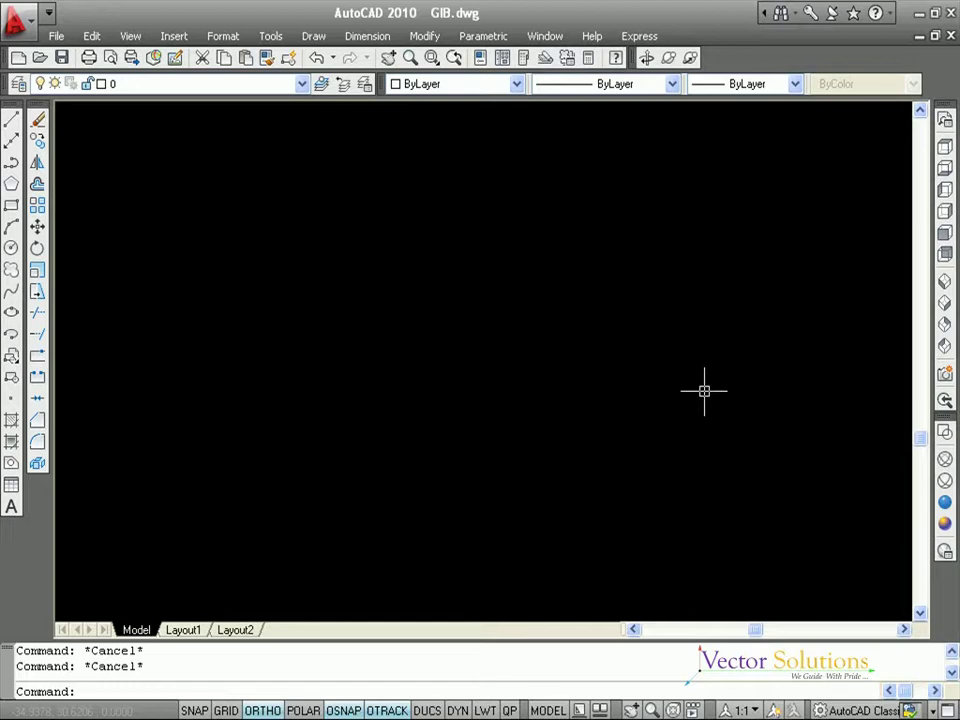
# Set the Front view and start a line, placing its first point and entering 9.5
pyautogui.click(944, 234)
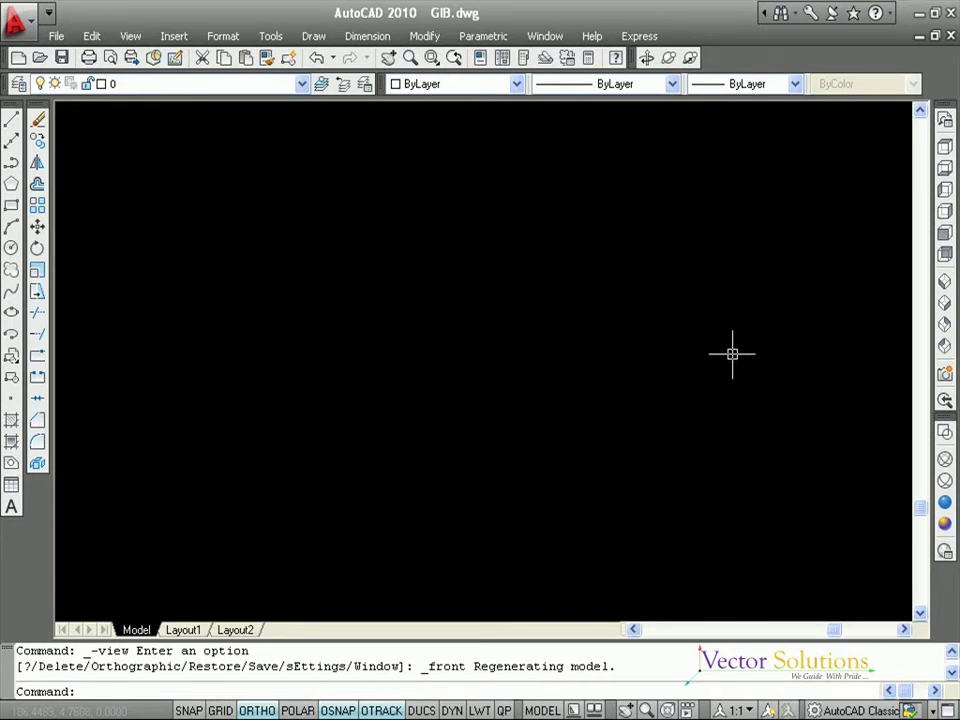
pyautogui.press('Escape')
pyautogui.press('Escape')
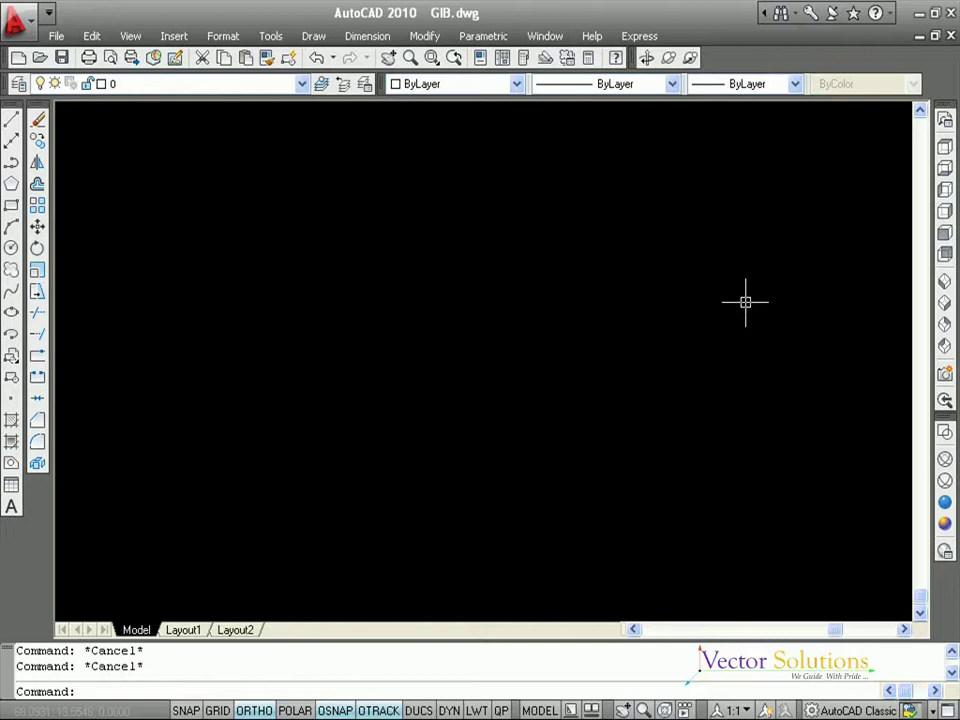
pyautogui.write('L')
pyautogui.press('Return')
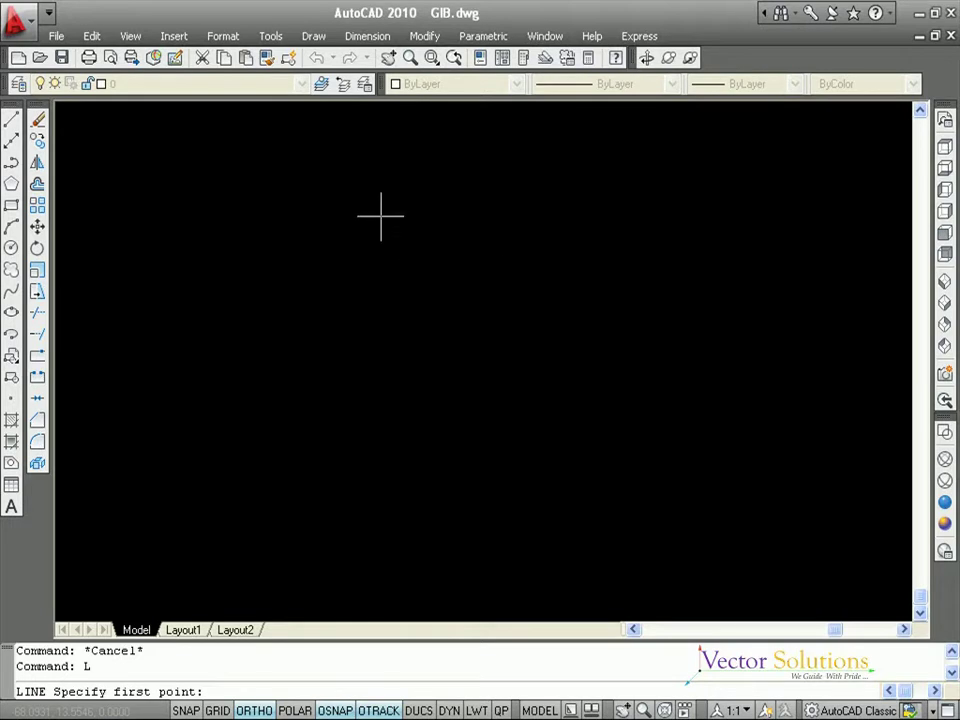
pyautogui.click(327, 196)
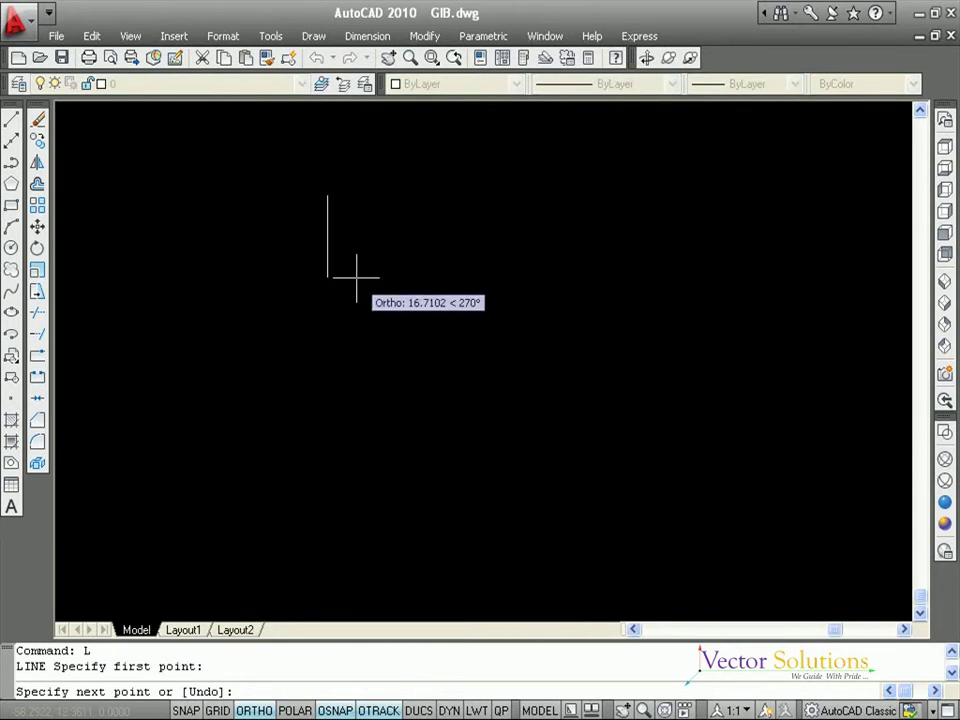
pyautogui.write('9.5')
# Draw the outline's 9.5 downward, 8 horizontal and 50 segments
pyautogui.press('Return')
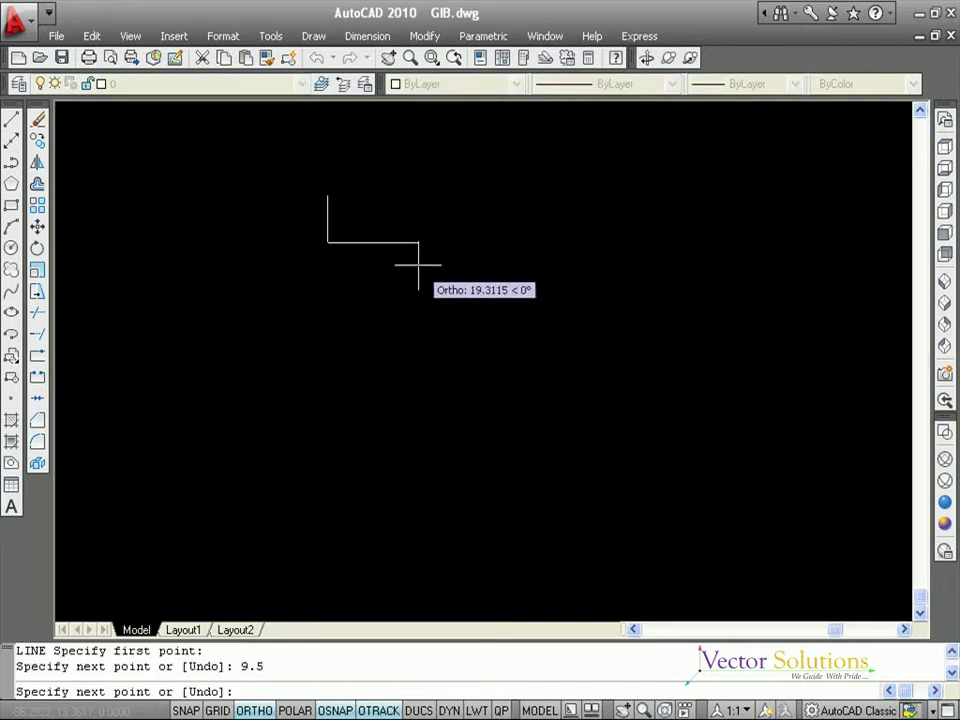
pyautogui.write('8')
pyautogui.press('Return')
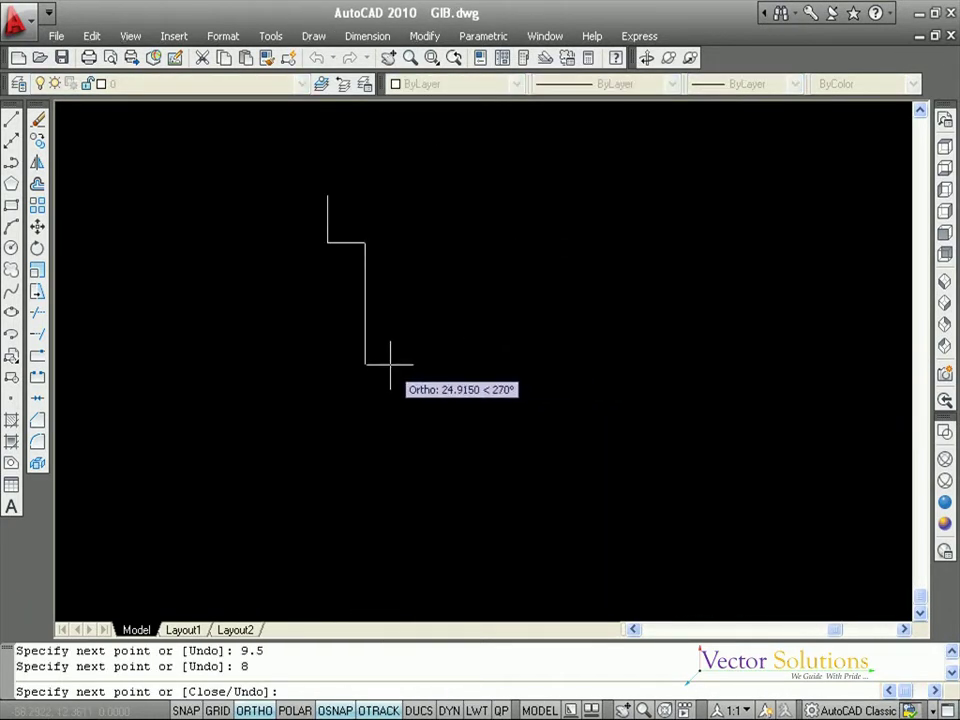
pyautogui.write('50')
pyautogui.press('Return')
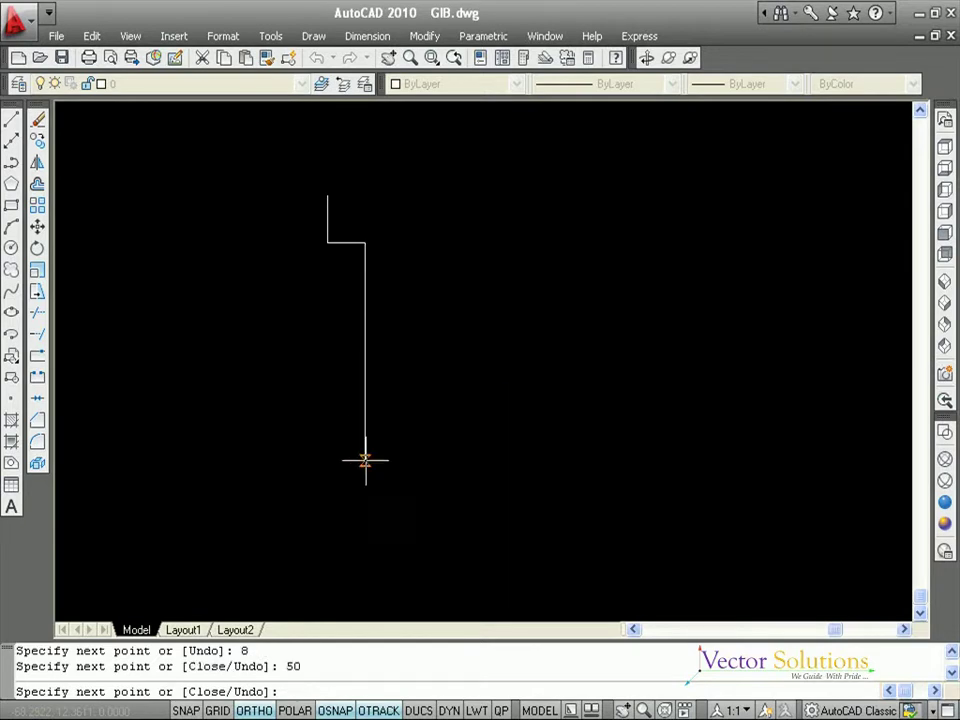
# Finish the stepped profile with the 8 leftward and final 9.5 downward segments
pyautogui.click(365, 487)
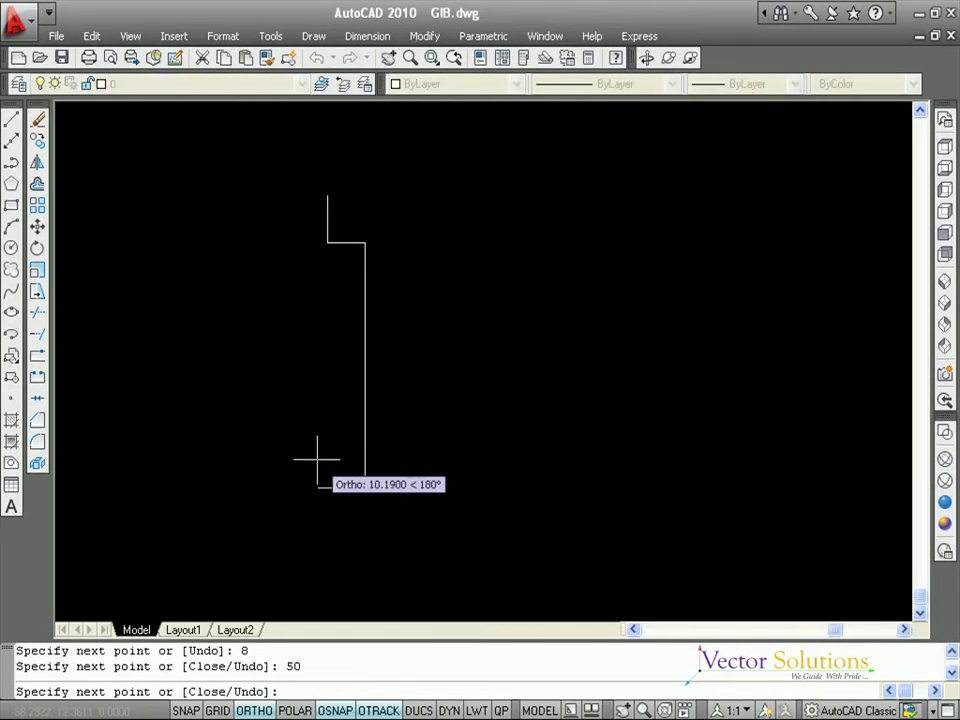
pyautogui.write('8')
pyautogui.press('Return')
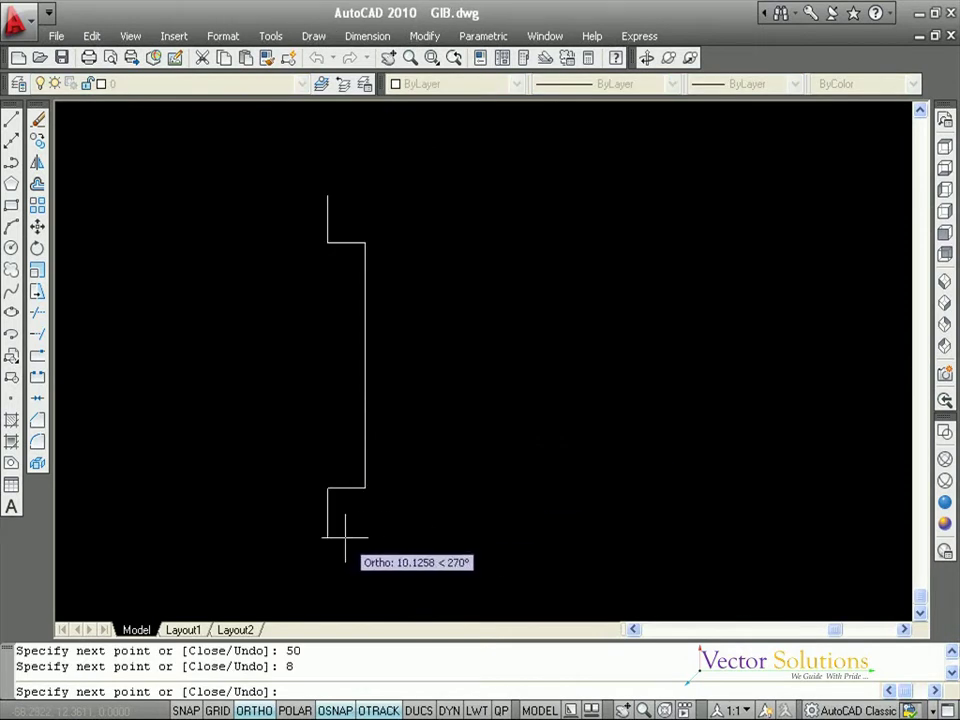
pyautogui.write('9.5')
pyautogui.press('Return')
pyautogui.press('Return')
pyautogui.press('Escape')
pyautogui.press('Escape')
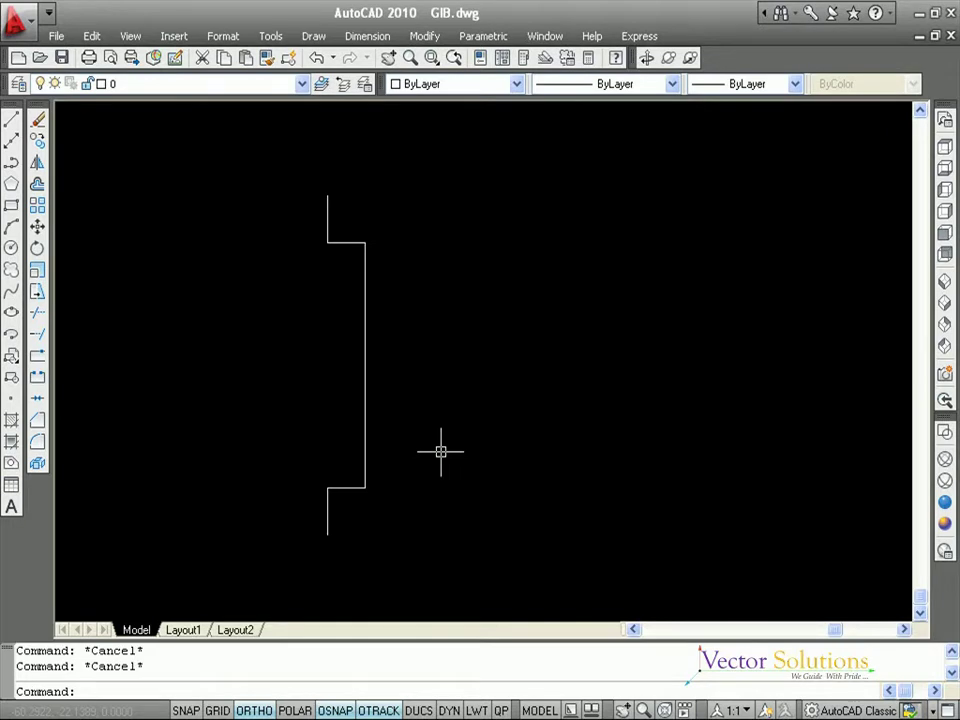
# Start a new line at the midpoint of the long vertical edge
pyautogui.write('l')
pyautogui.press('Return')
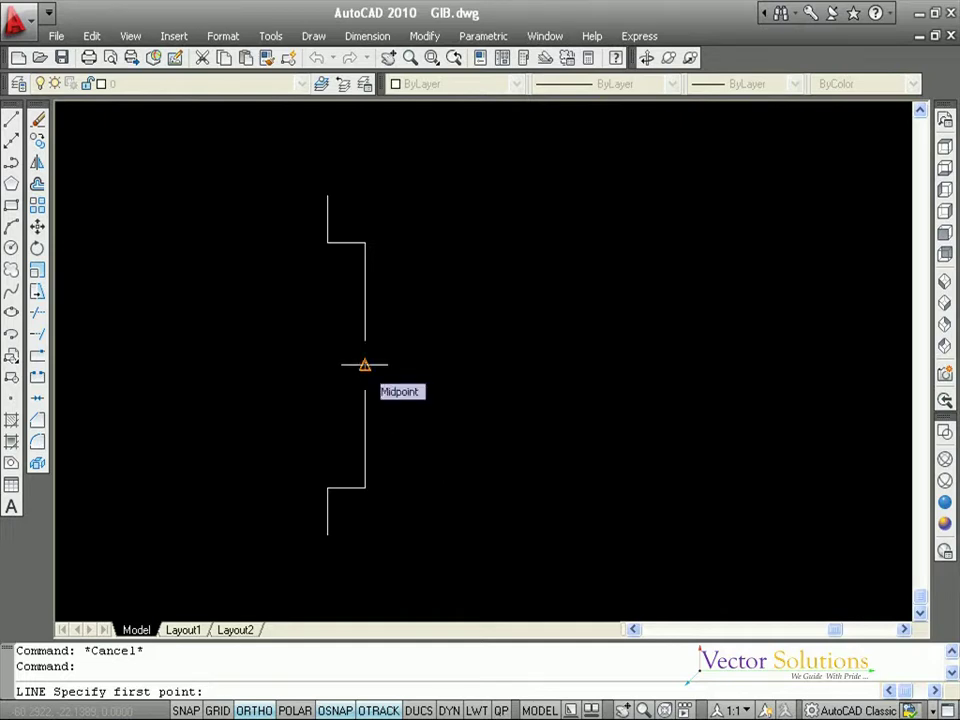
pyautogui.click(365, 365)
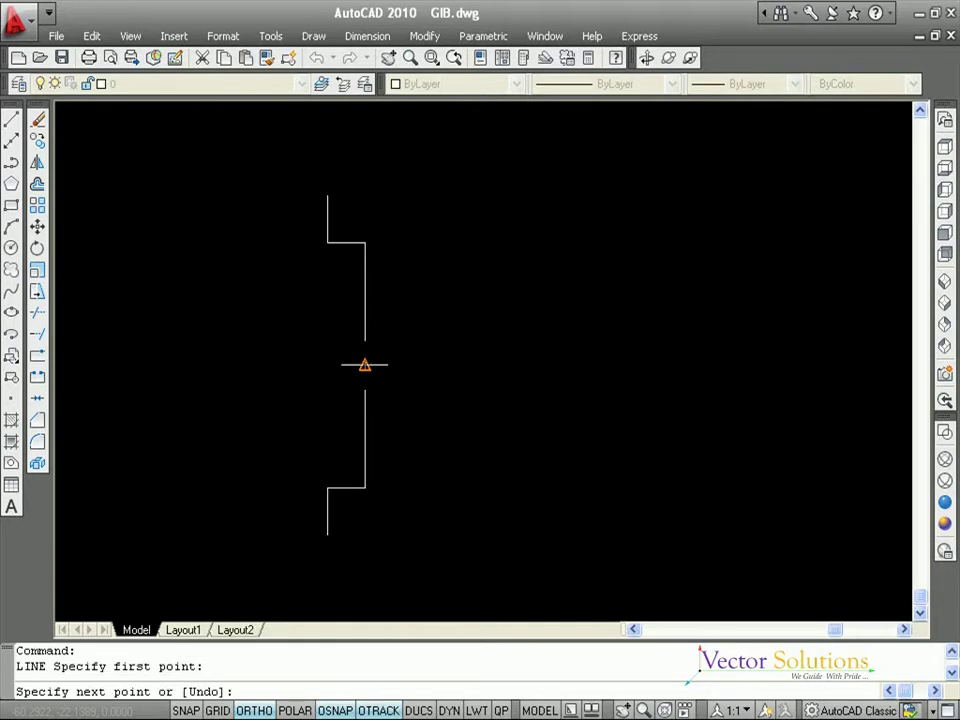
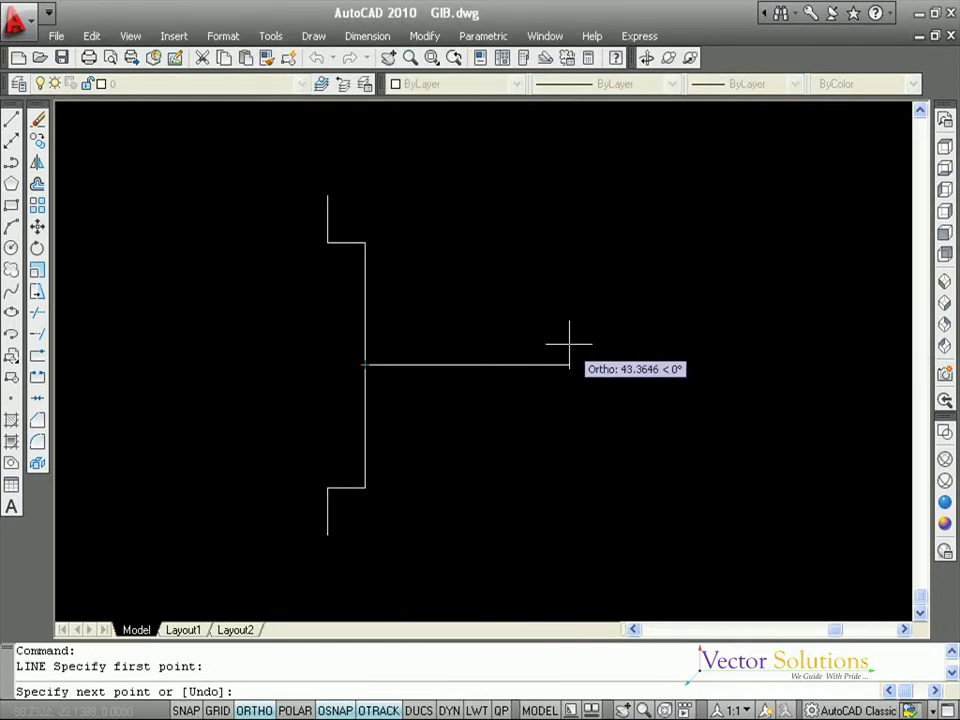
# Draw the gib outline lines: 32.5 right, 43.75 up and 17.5 back left
pyautogui.write('32.5')
pyautogui.press('Return')
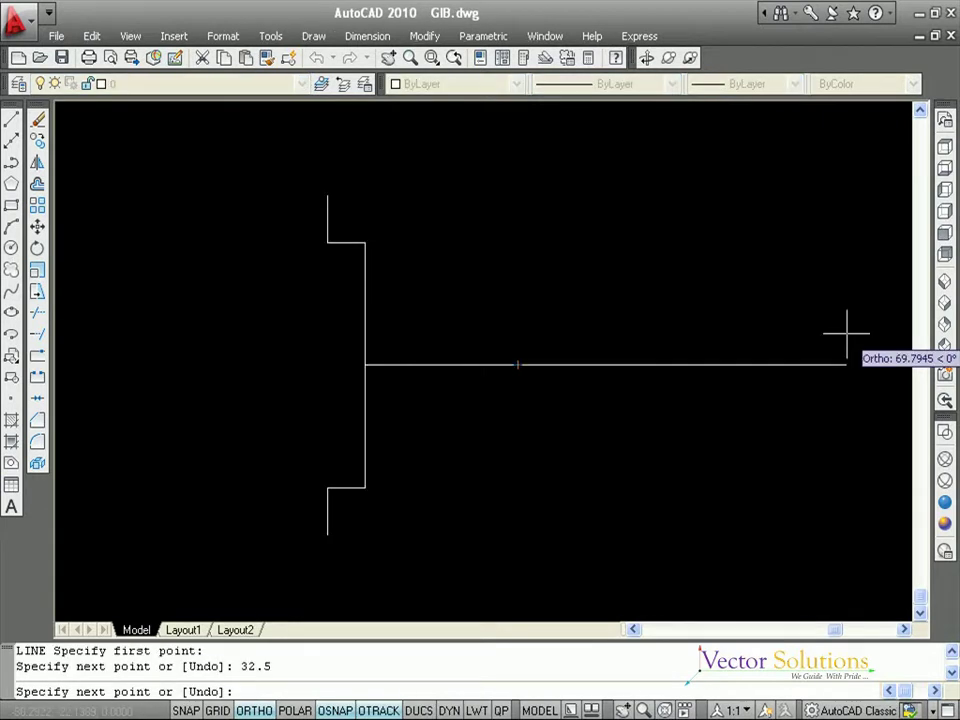
pyautogui.write('43.75')
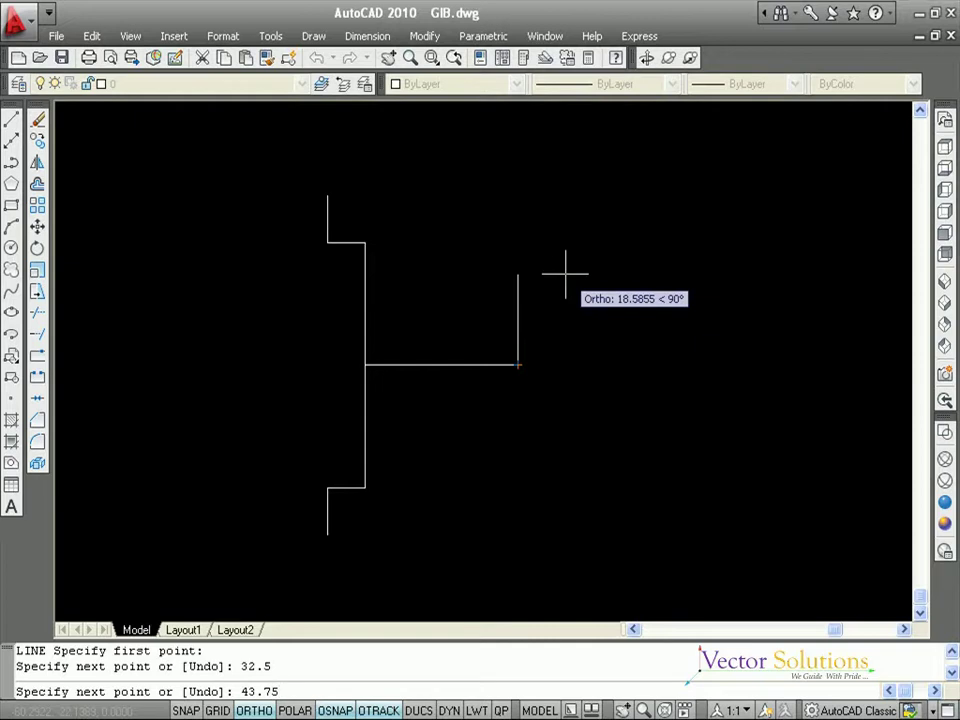
pyautogui.press('Return')
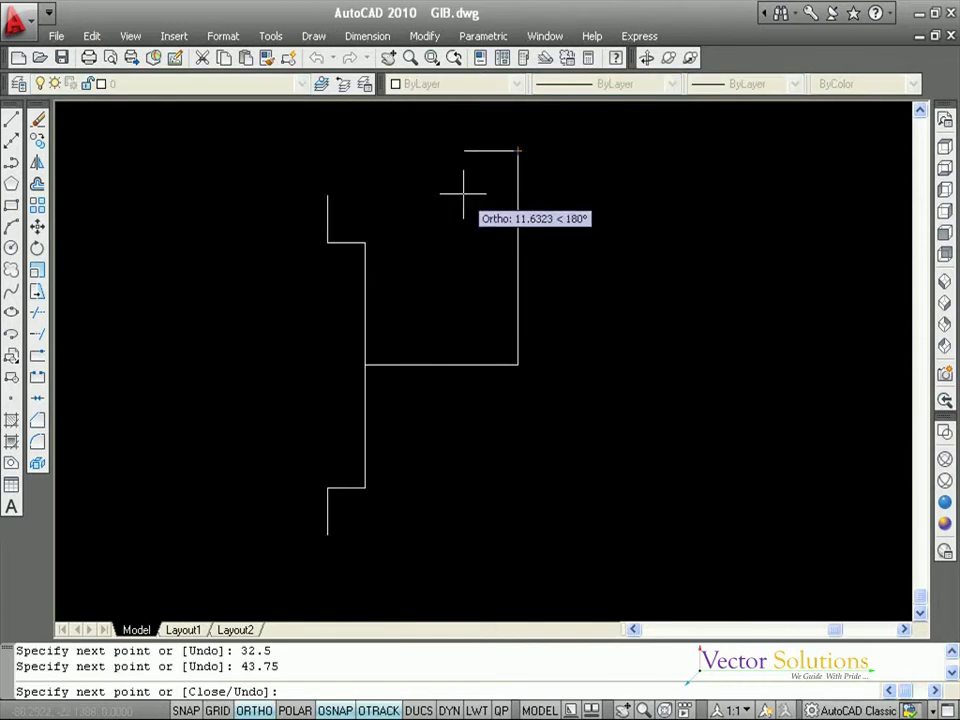
pyautogui.write('17.5')
pyautogui.press('Return')
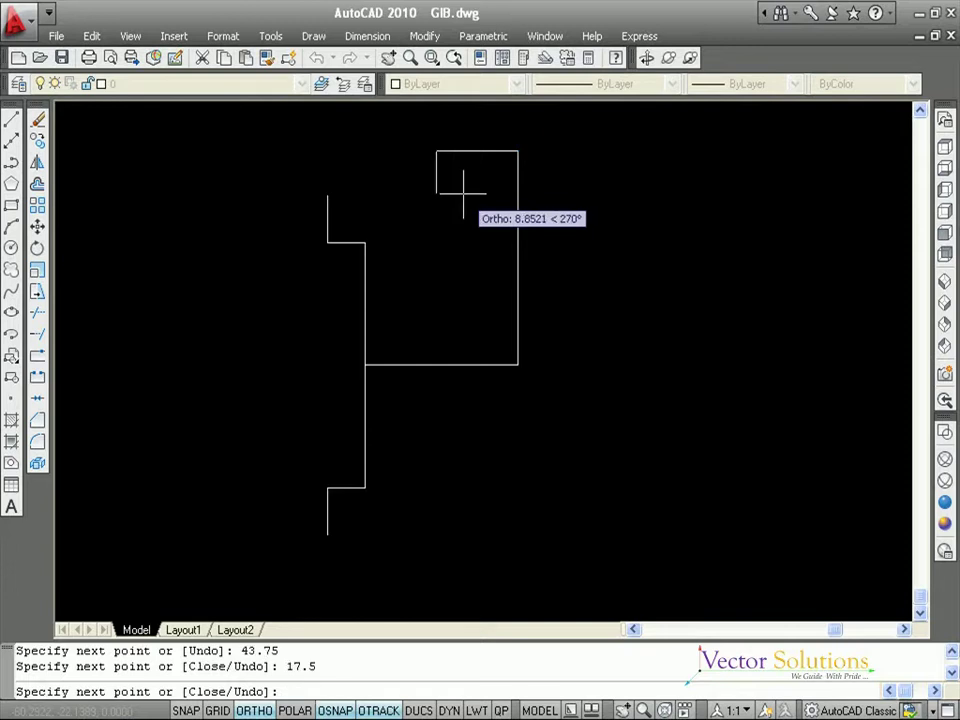
pyautogui.press('Return')
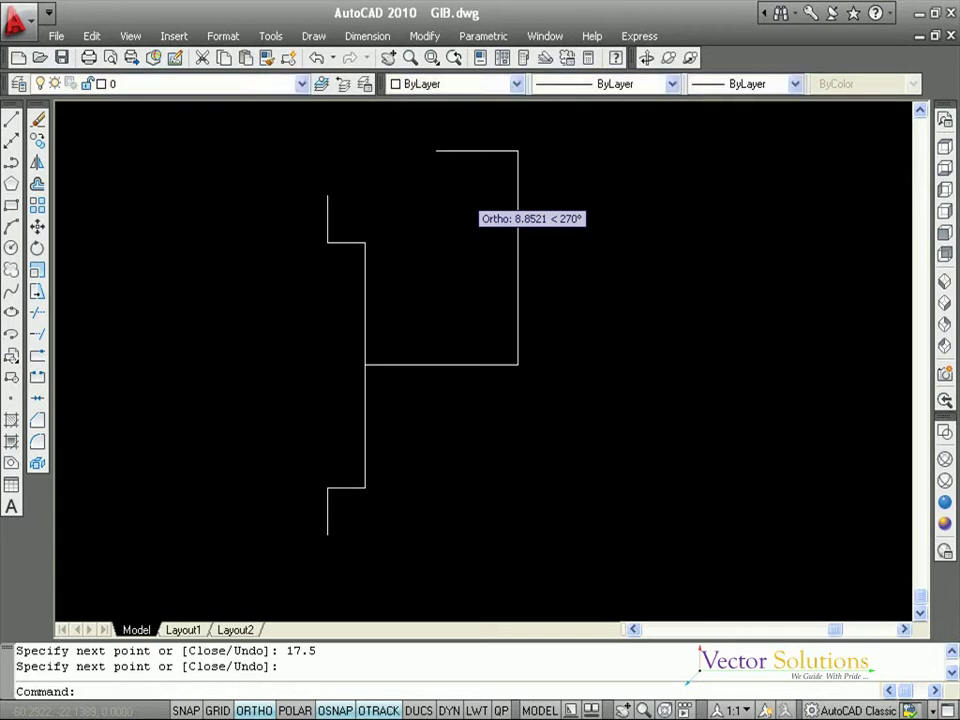
pyautogui.press('Escape')
pyautogui.press('Escape')
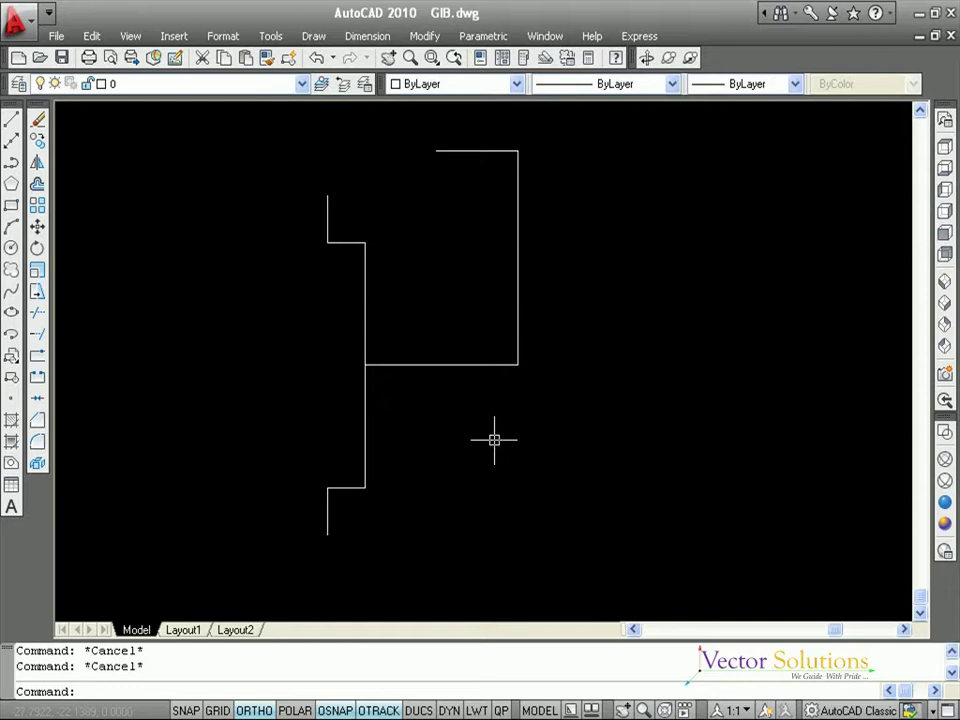
pyautogui.write('MI')
pyautogui.press('Return')
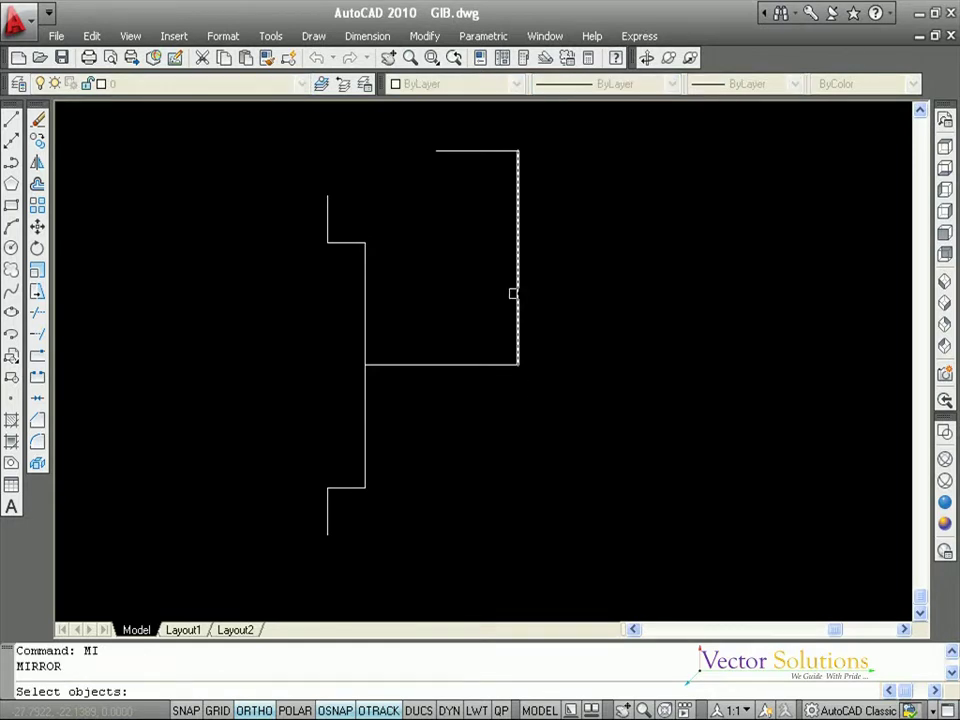
# Mirror the right vertical line about the horizontal line, keeping the source line
pyautogui.click(515, 294)
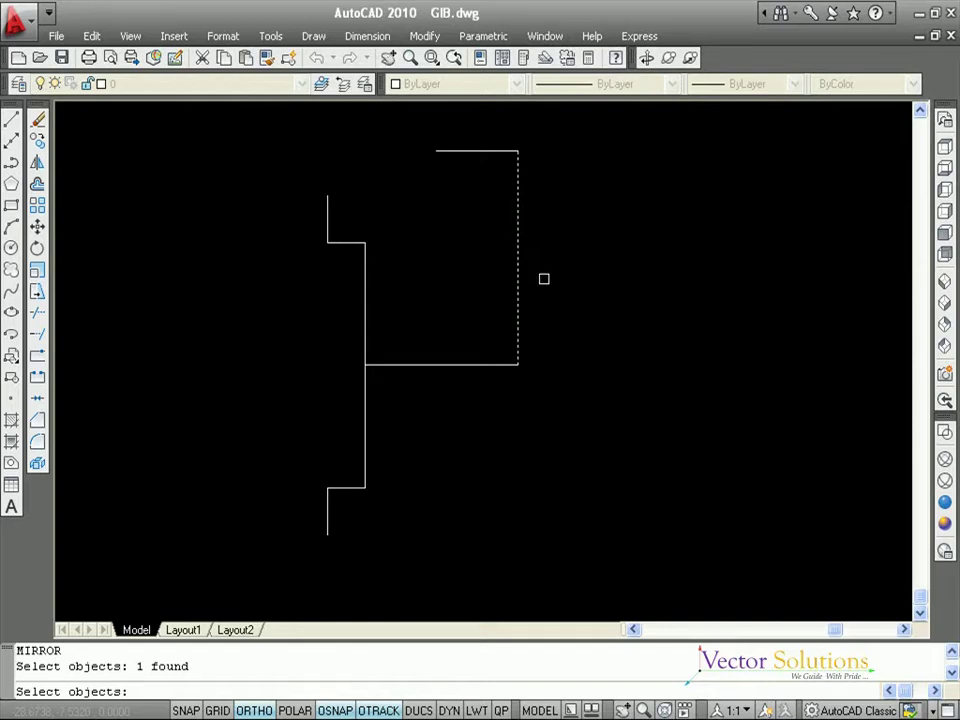
pyautogui.press('Return')
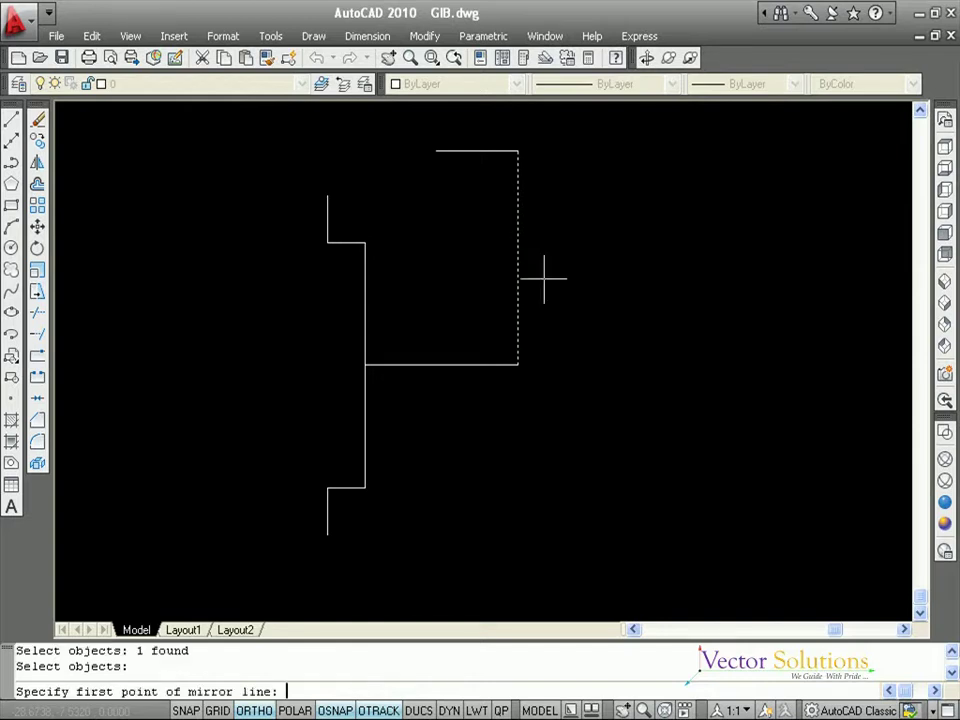
pyautogui.click(517, 365)
pyautogui.click(367, 368)
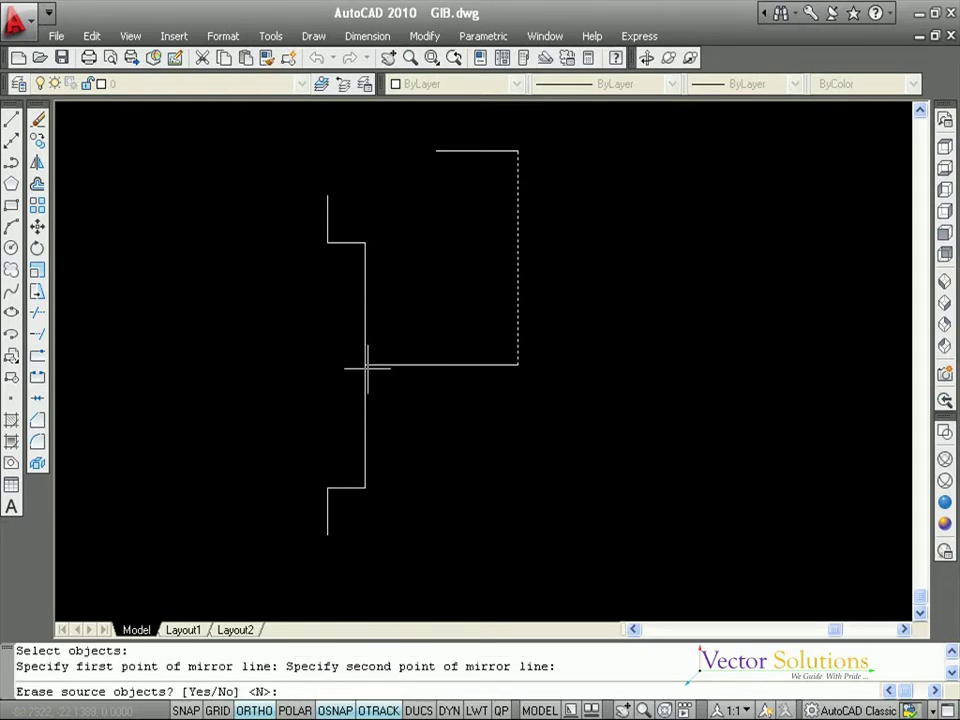
pyautogui.press('Return')
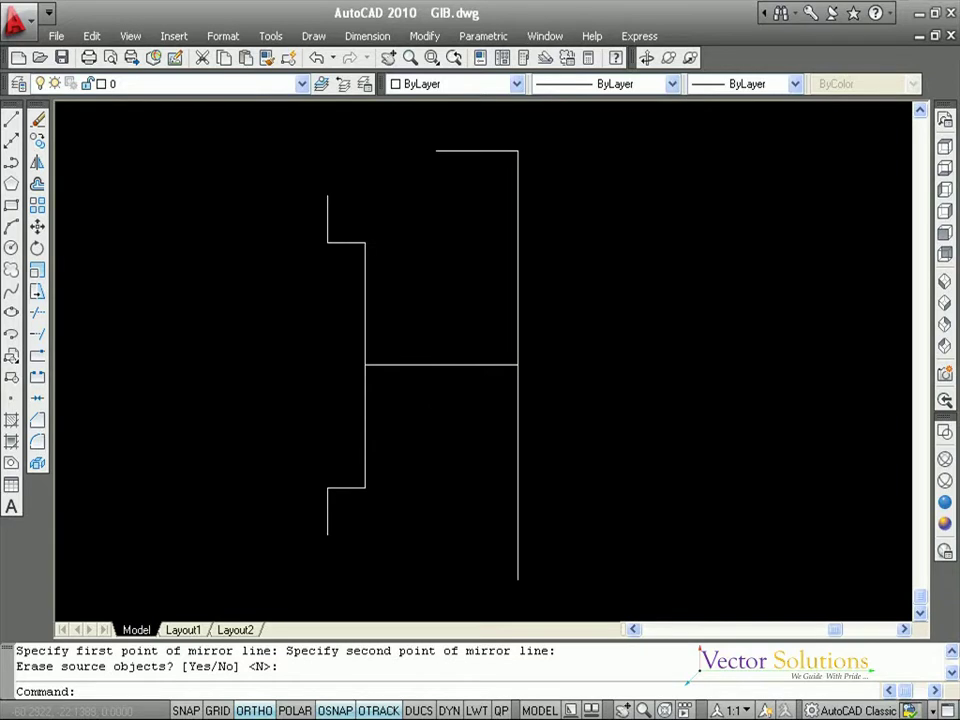
# Draw an 11.5 bottom edge from the mirrored line, then a slanted side to the top-left corner
pyautogui.click(12, 119)
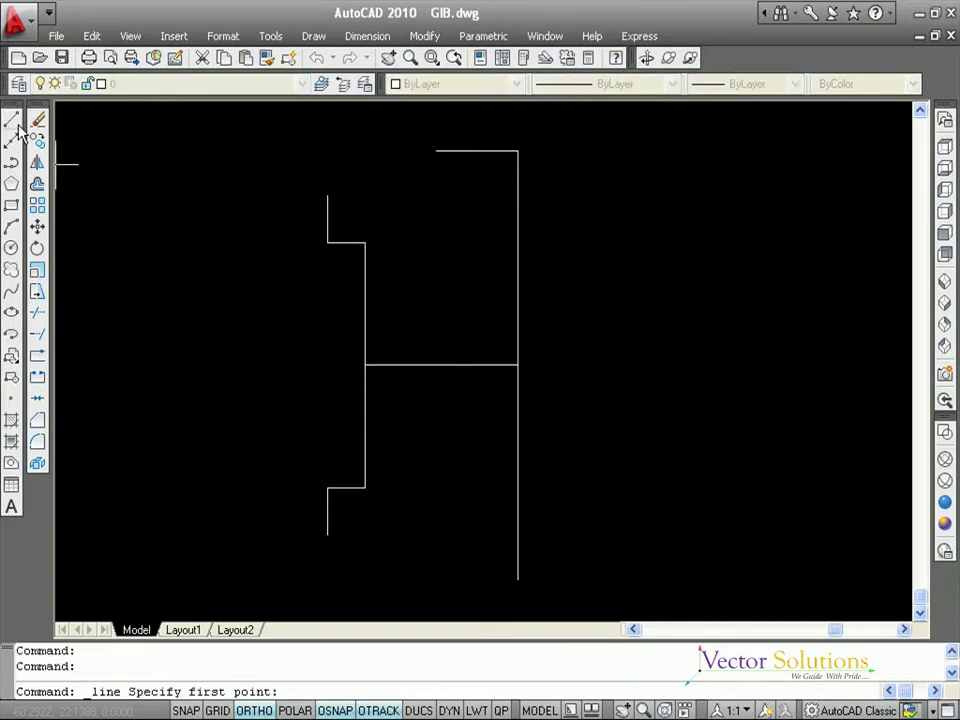
pyautogui.click(517, 580)
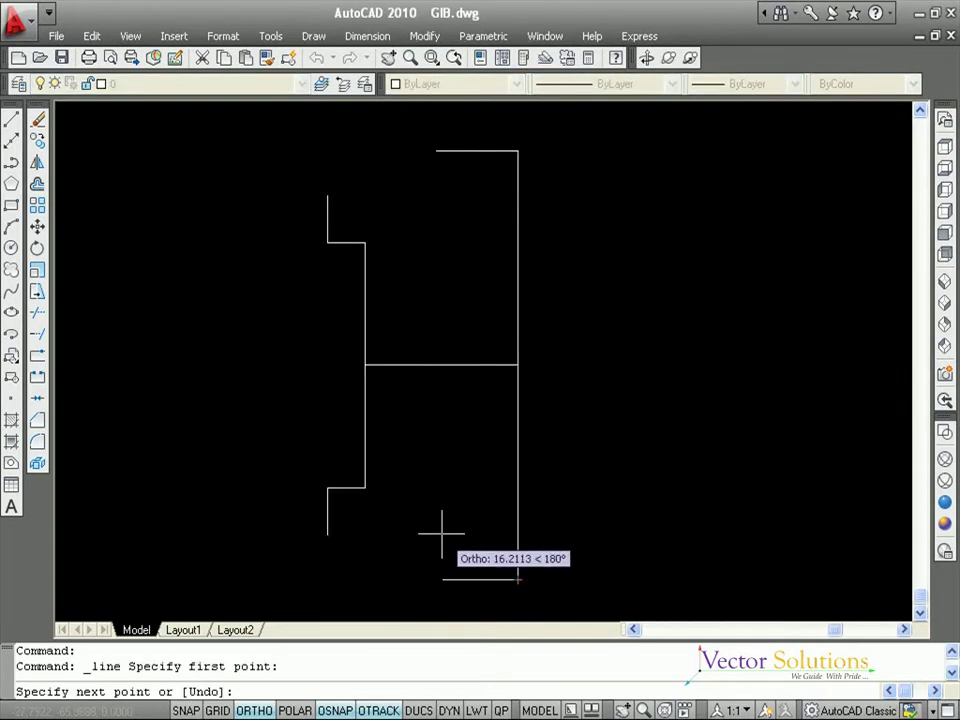
pyautogui.write('11.5')
pyautogui.press('Return')
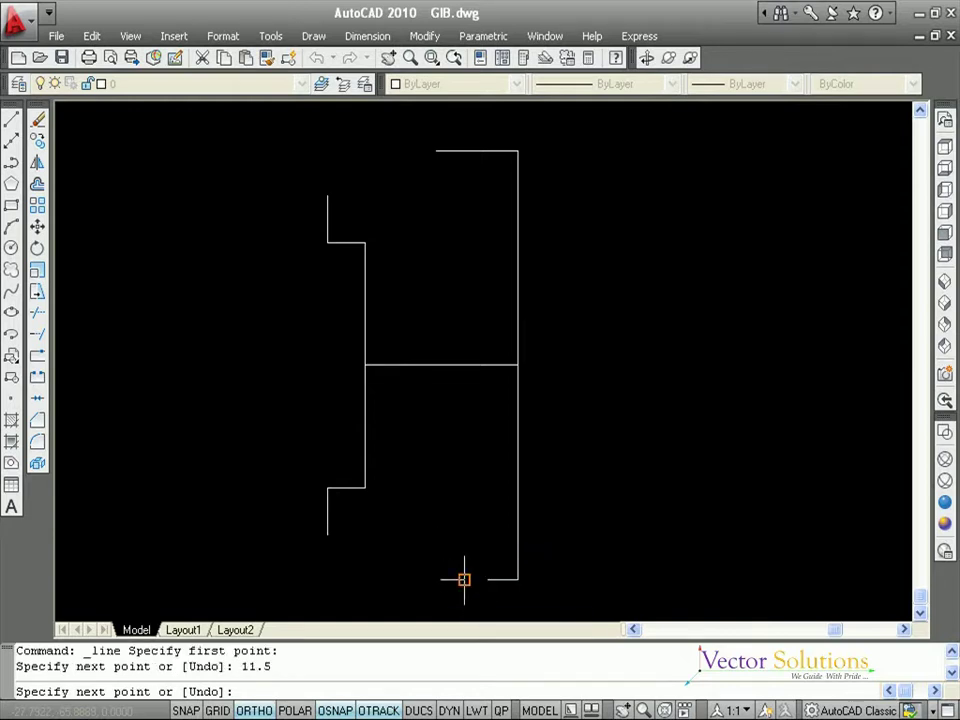
pyautogui.click(436, 151)
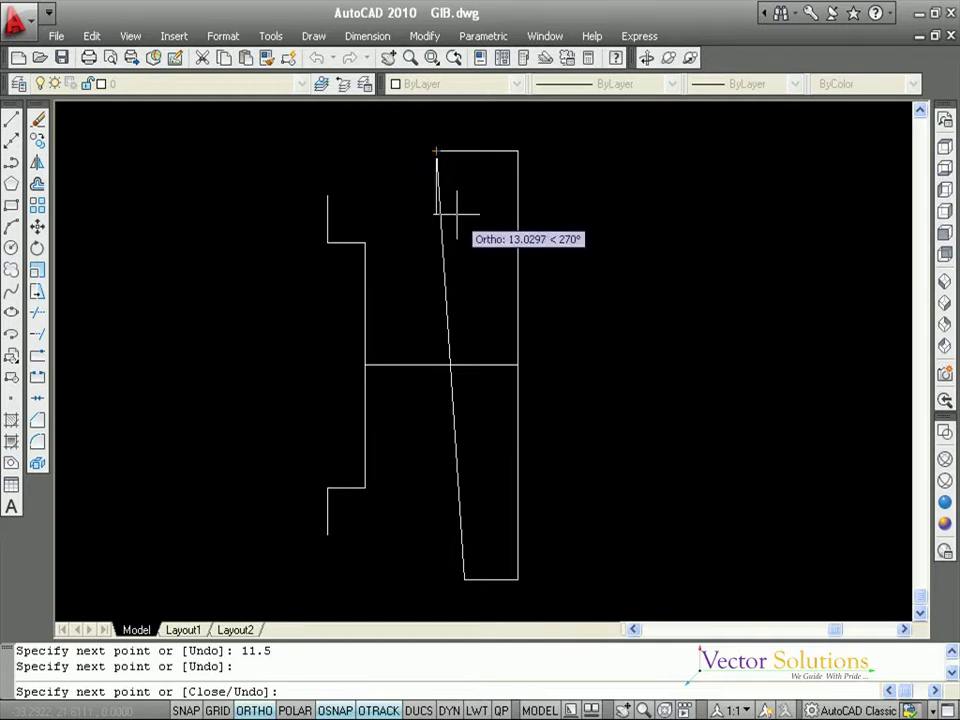
pyautogui.press('Return')
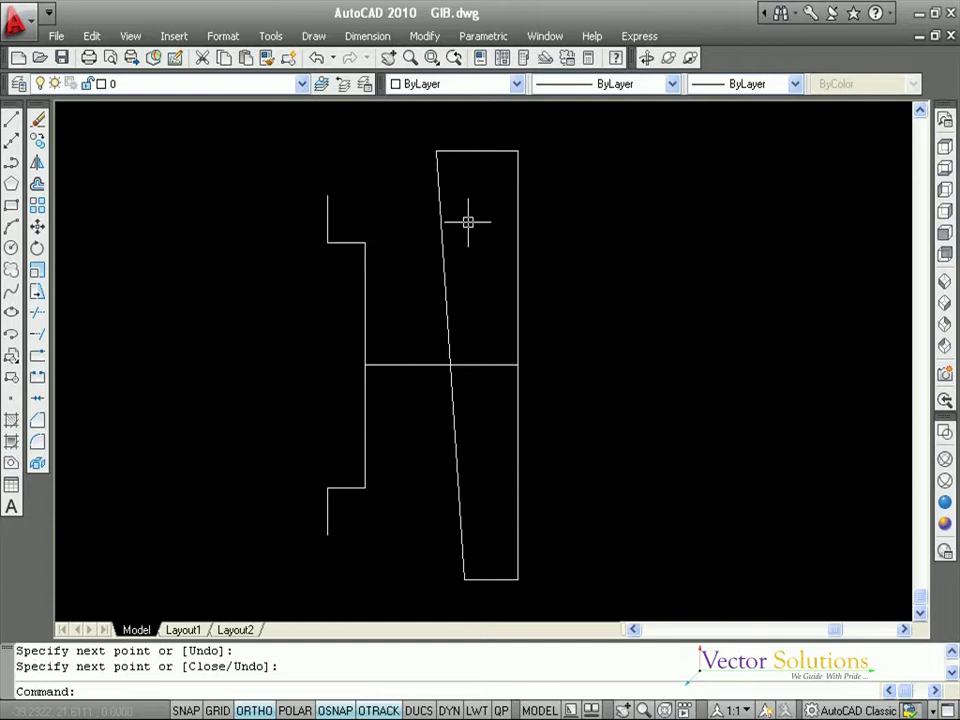
pyautogui.press('Return')
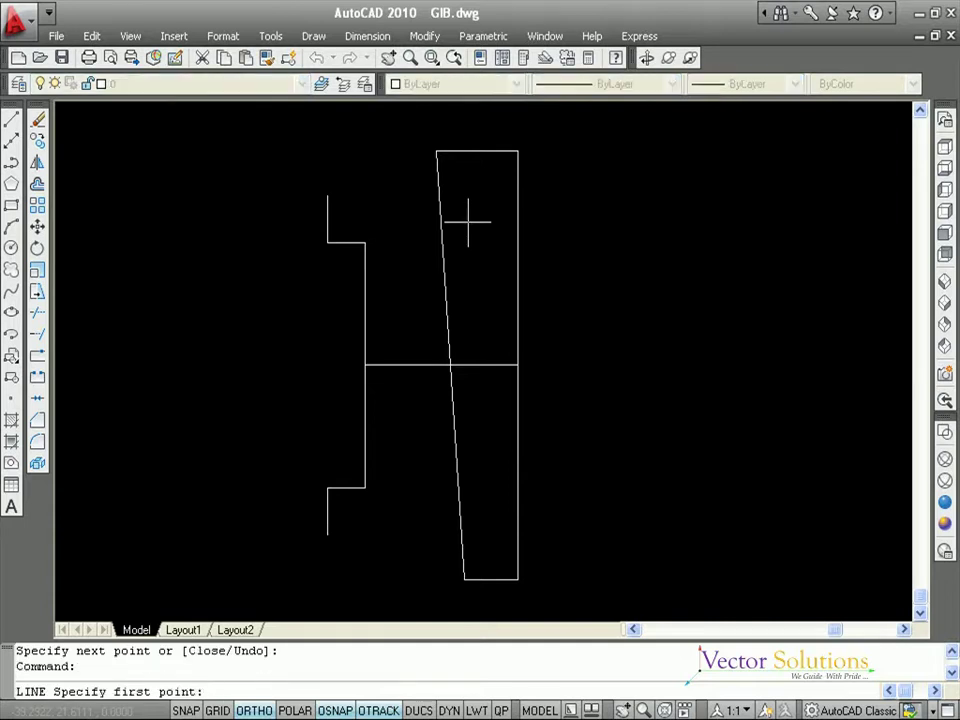
# Draw a horizontal top line across the slanted side and copy it to the bottom end
pyautogui.click(327, 195)
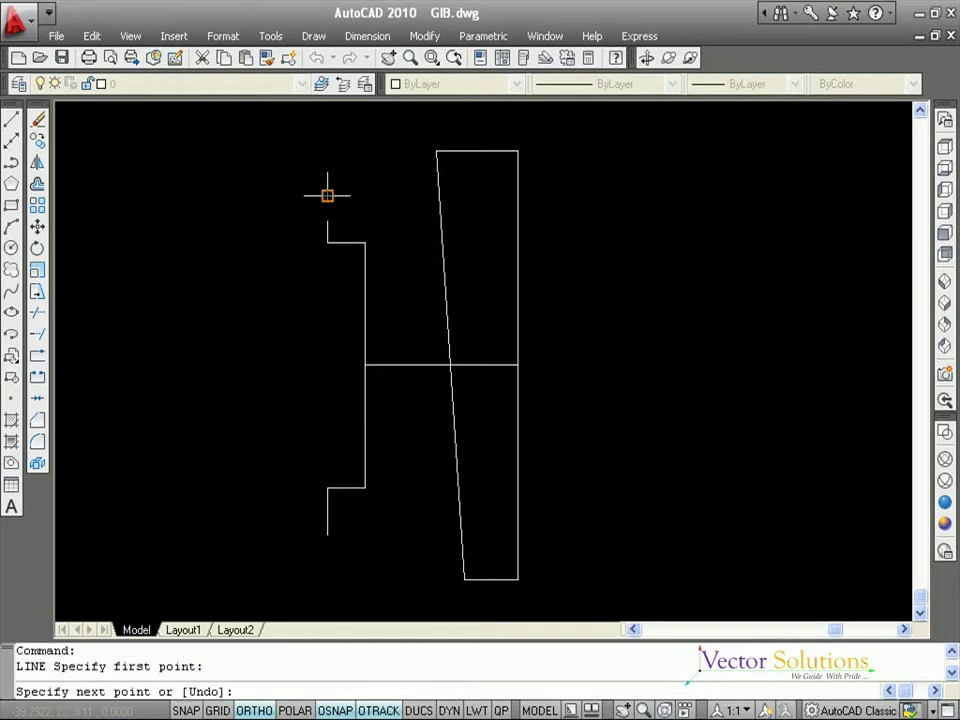
pyautogui.click(467, 196)
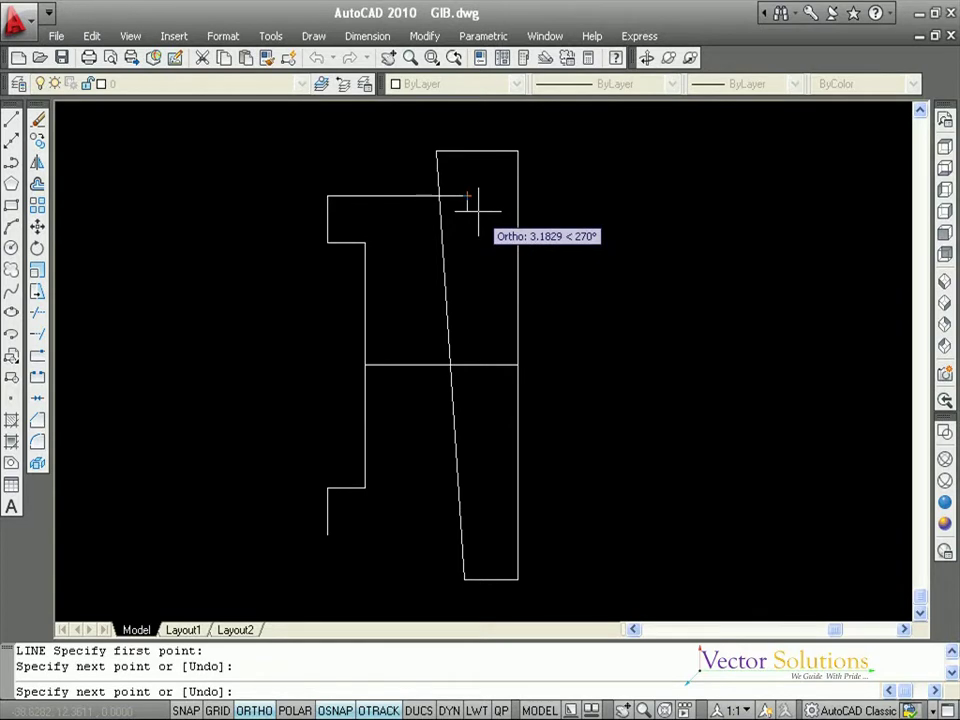
pyautogui.press('Return')
pyautogui.click(418, 196)
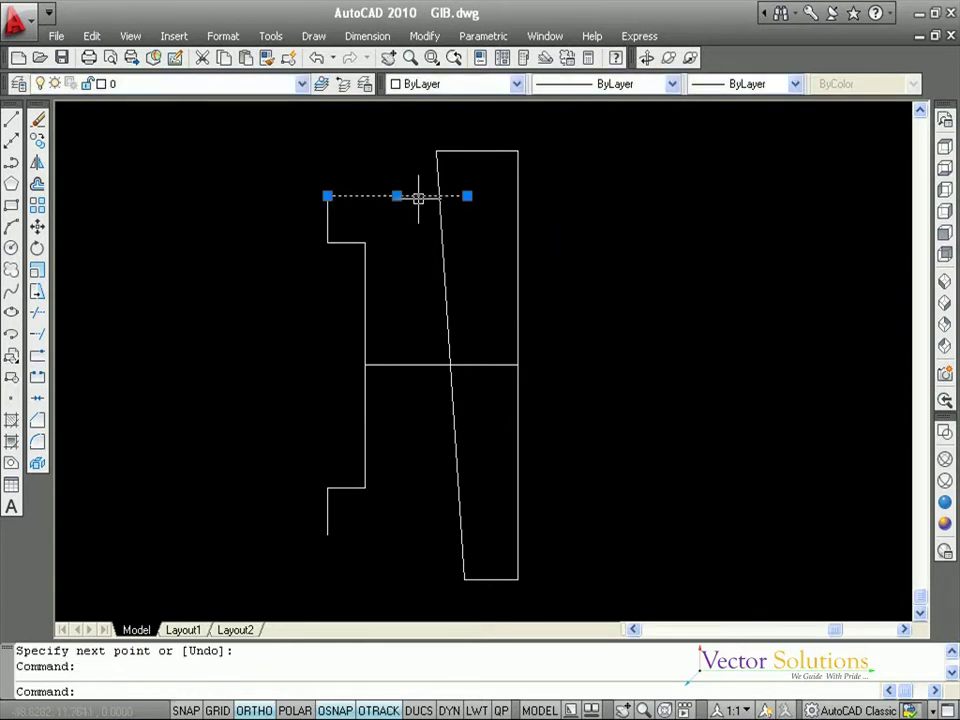
pyautogui.click(38, 141)
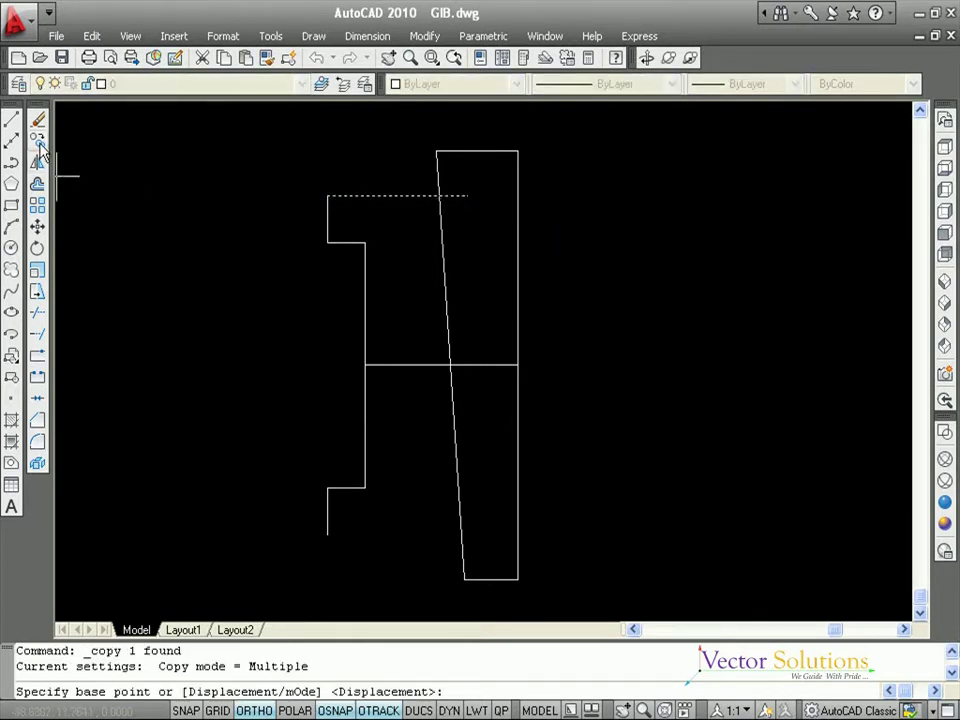
pyautogui.click(327, 195)
pyautogui.click(327, 535)
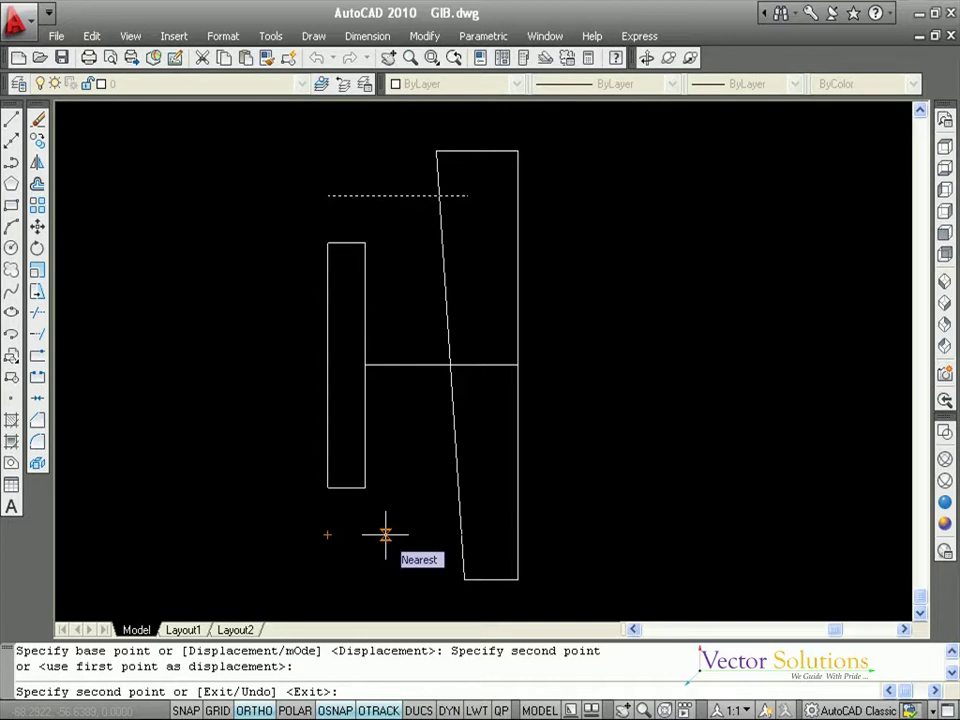
pyautogui.press('Return')
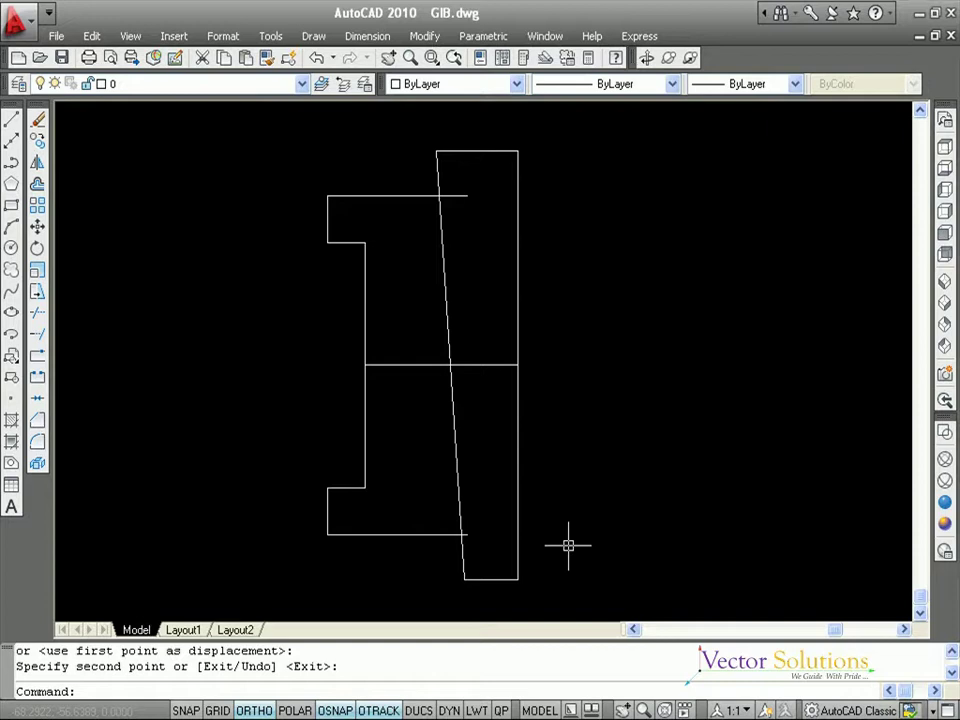
# Trim the slanted line and horizontal line stubs at the top and bottom
pyautogui.write('TR')
pyautogui.press('Return')
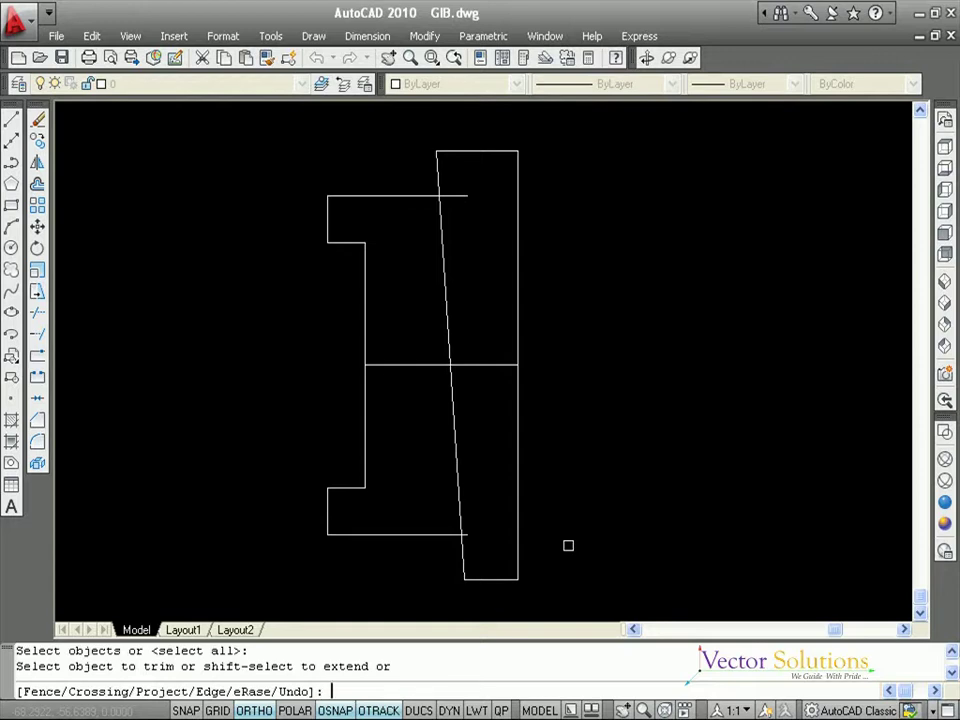
pyautogui.click(465, 561)
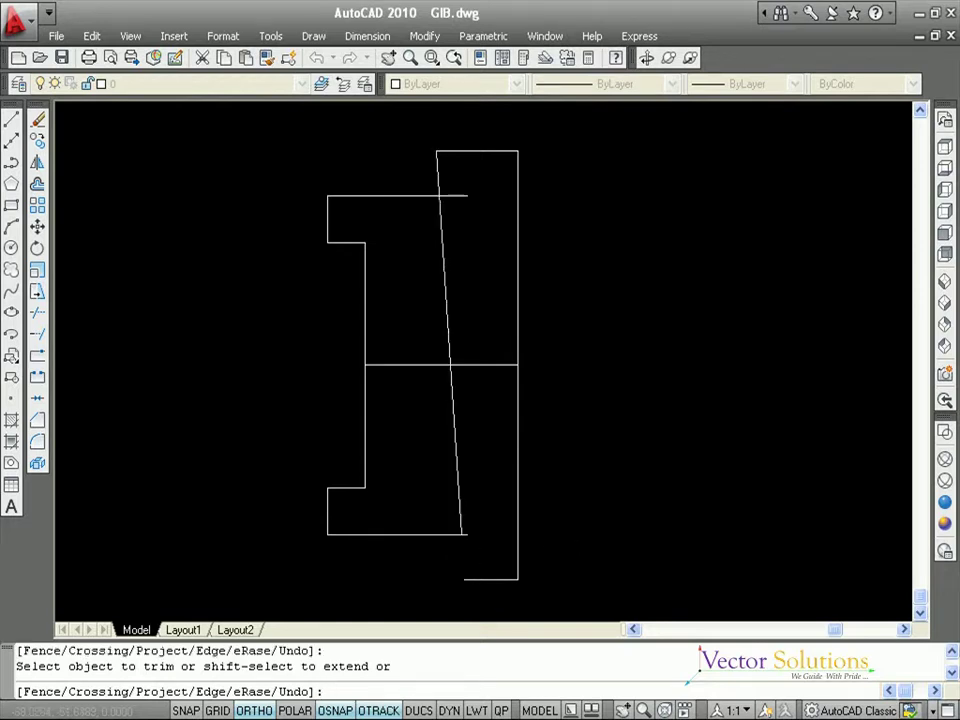
pyautogui.click(467, 535)
pyautogui.click(458, 196)
pyautogui.click(436, 167)
pyautogui.press('Return')
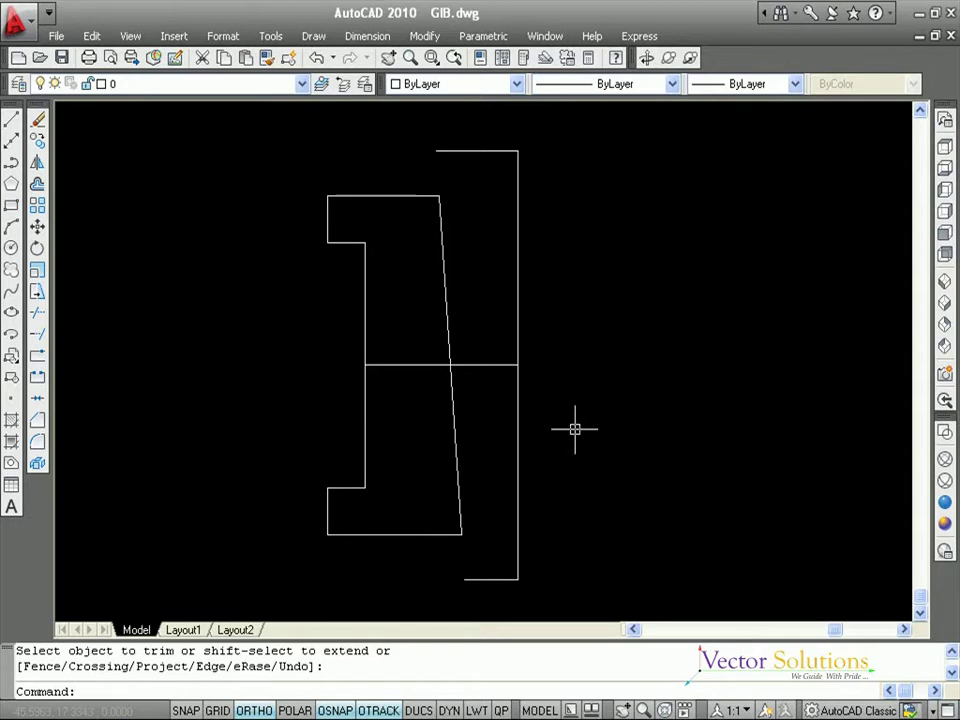
# Delete the leftover right vertical and extra horizontal lines
pyautogui.click(568, 607)
pyautogui.click(495, 137)
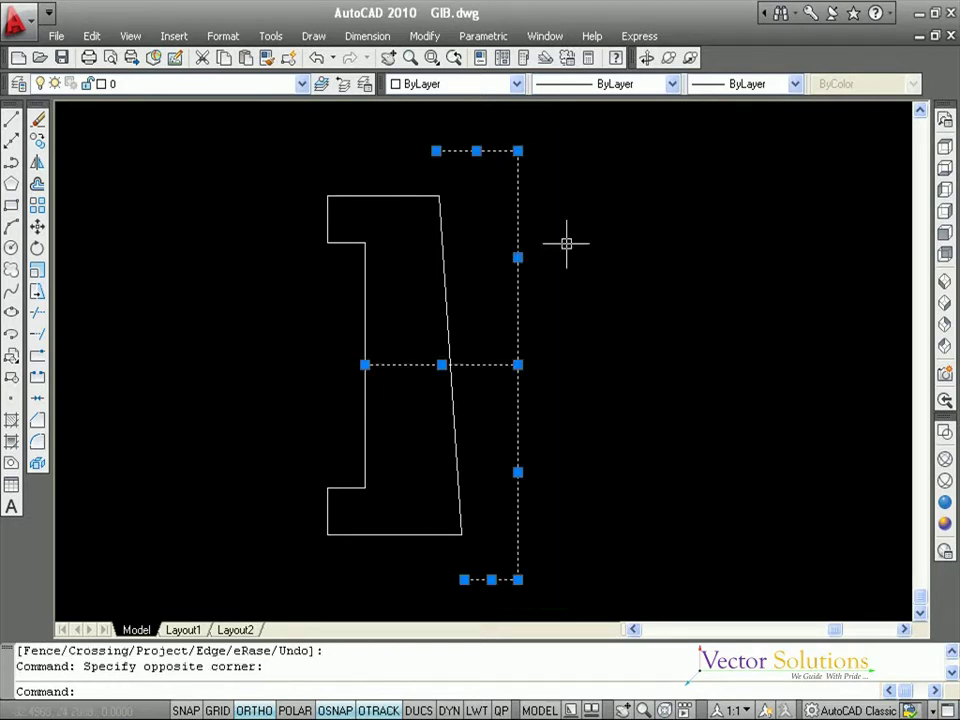
pyautogui.press('Delete')
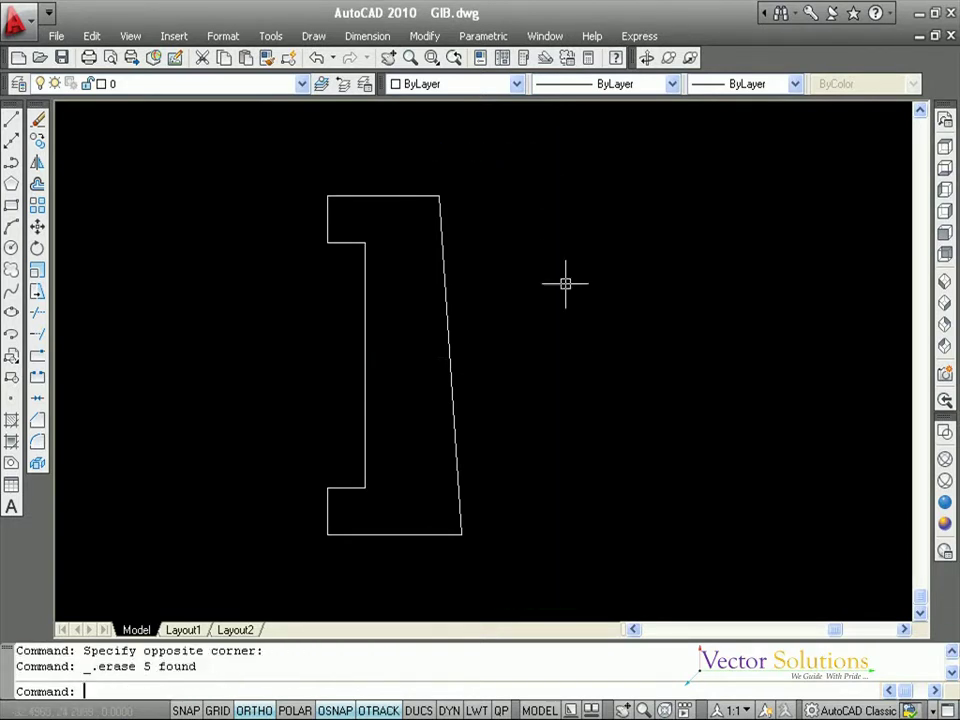
pyautogui.press('Escape')
pyautogui.press('Escape')
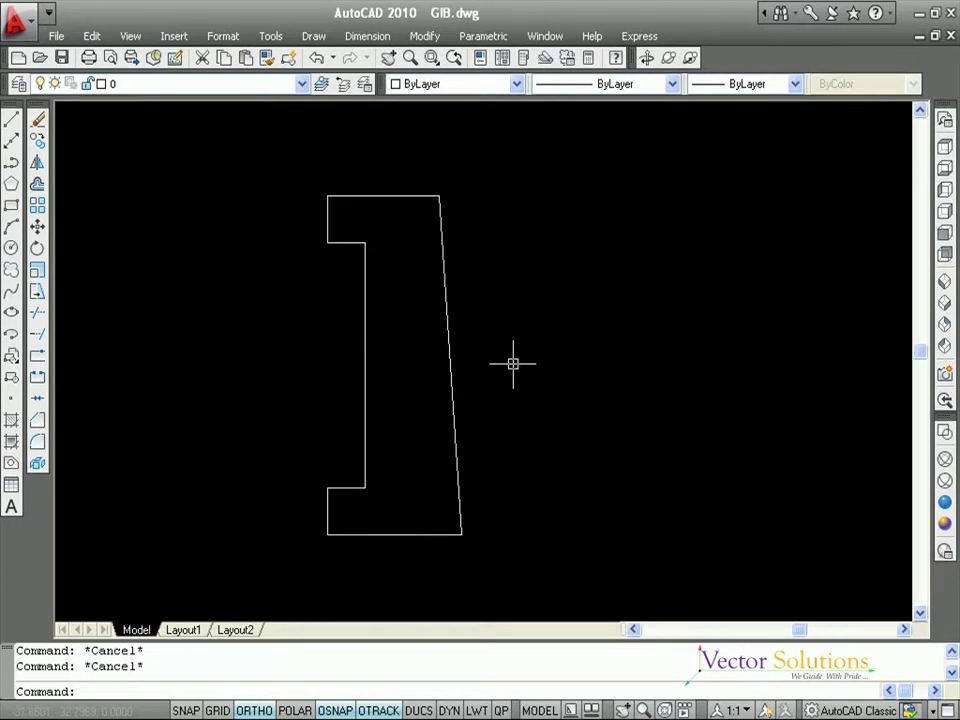
# Fillet the gib's bottom-left and top-left corners with radius 3 using multiple mode
pyautogui.write('F')
pyautogui.press('Return')
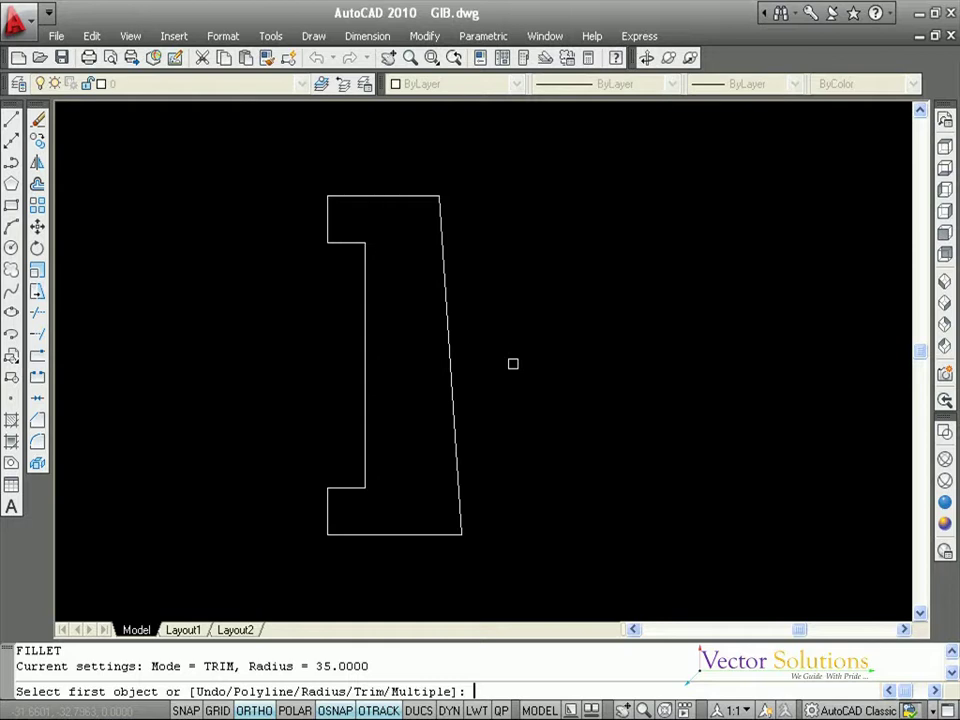
pyautogui.write('R')
pyautogui.press('Return')
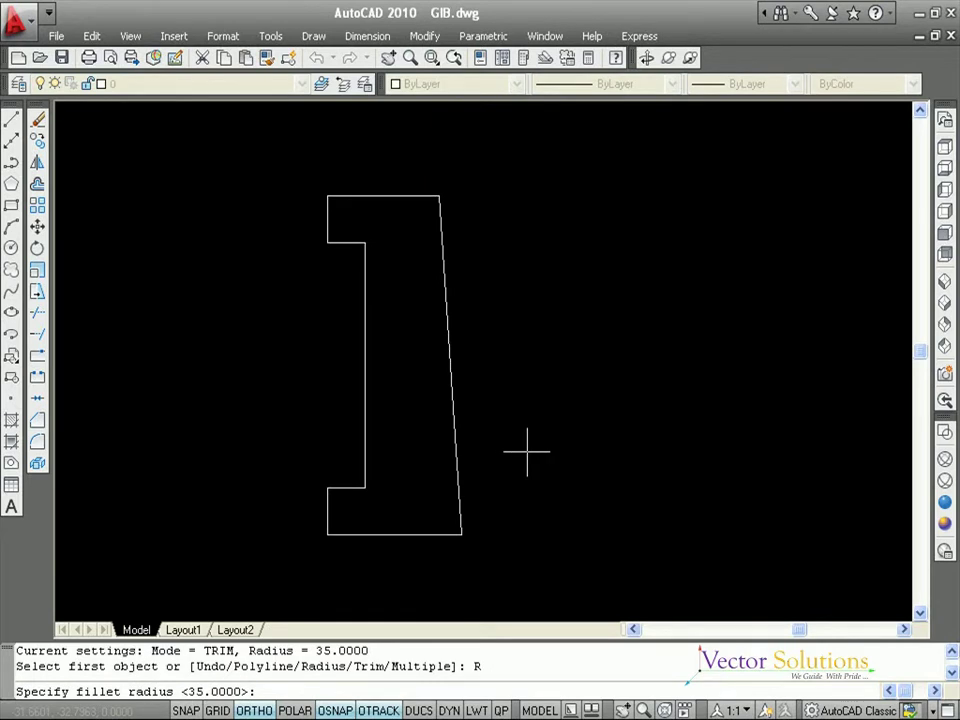
pyautogui.write('3')
pyautogui.press('Return')
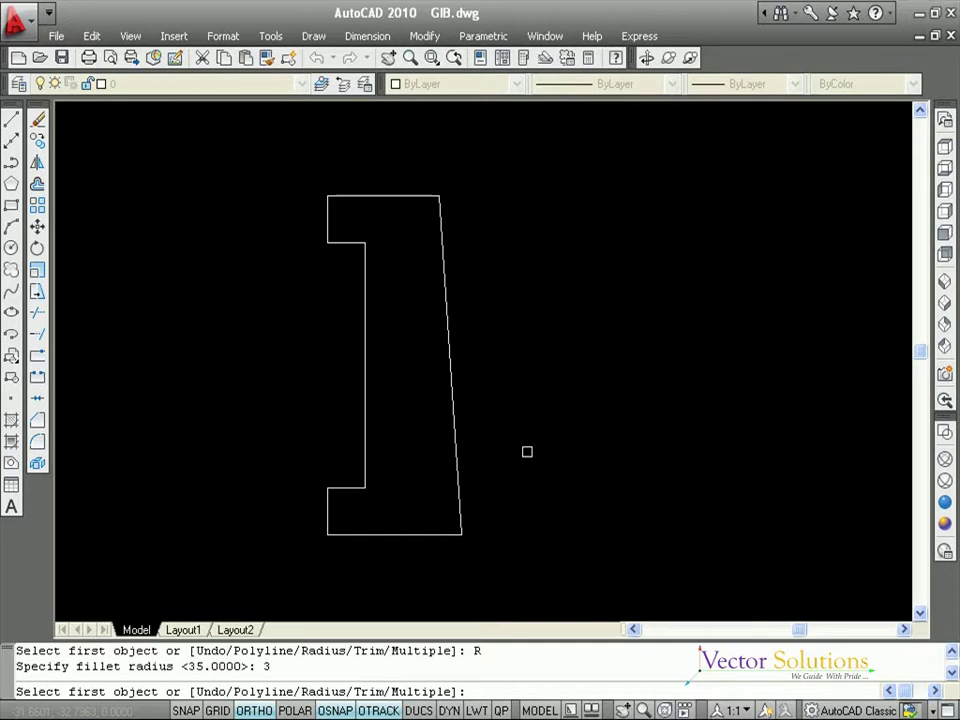
pyautogui.write('M')
pyautogui.press('Return')
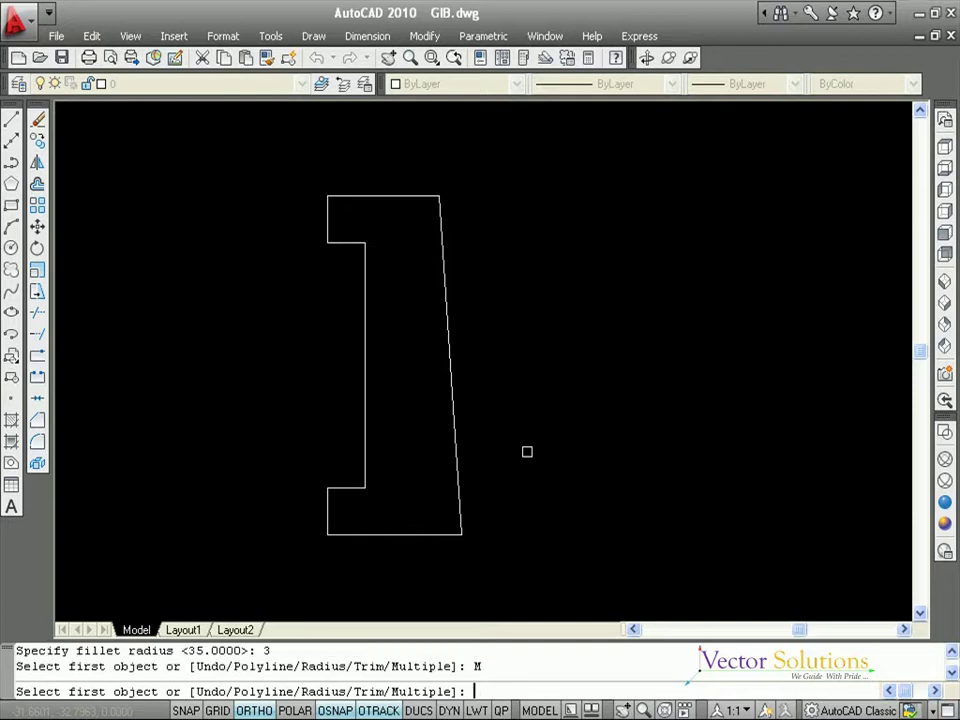
pyautogui.click(351, 535)
pyautogui.click(328, 513)
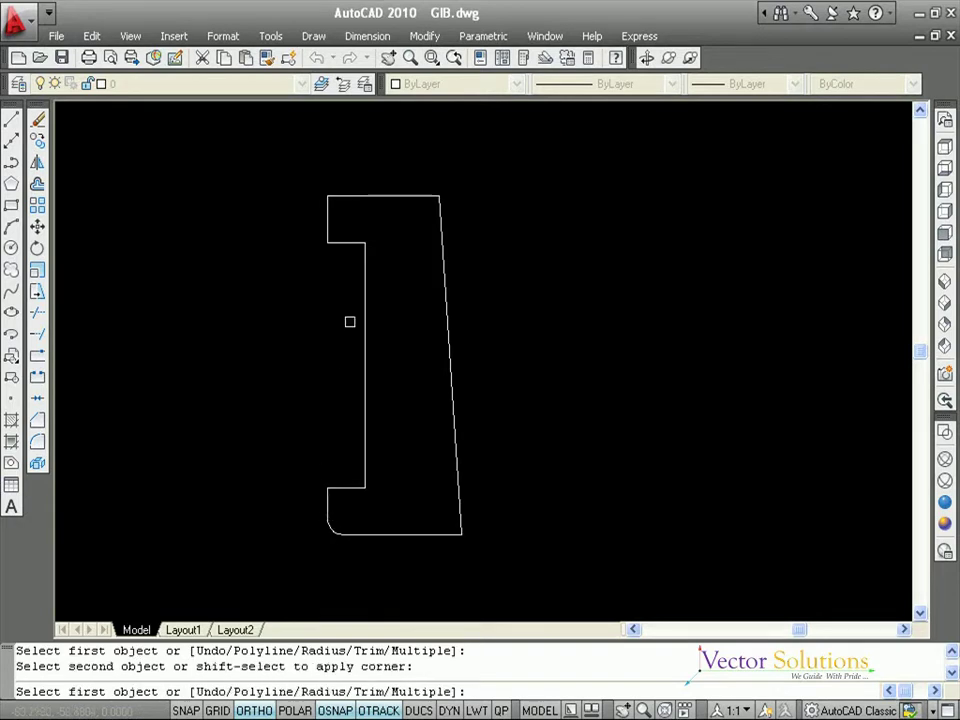
pyautogui.click(330, 217)
pyautogui.click(354, 196)
pyautogui.press('Return')
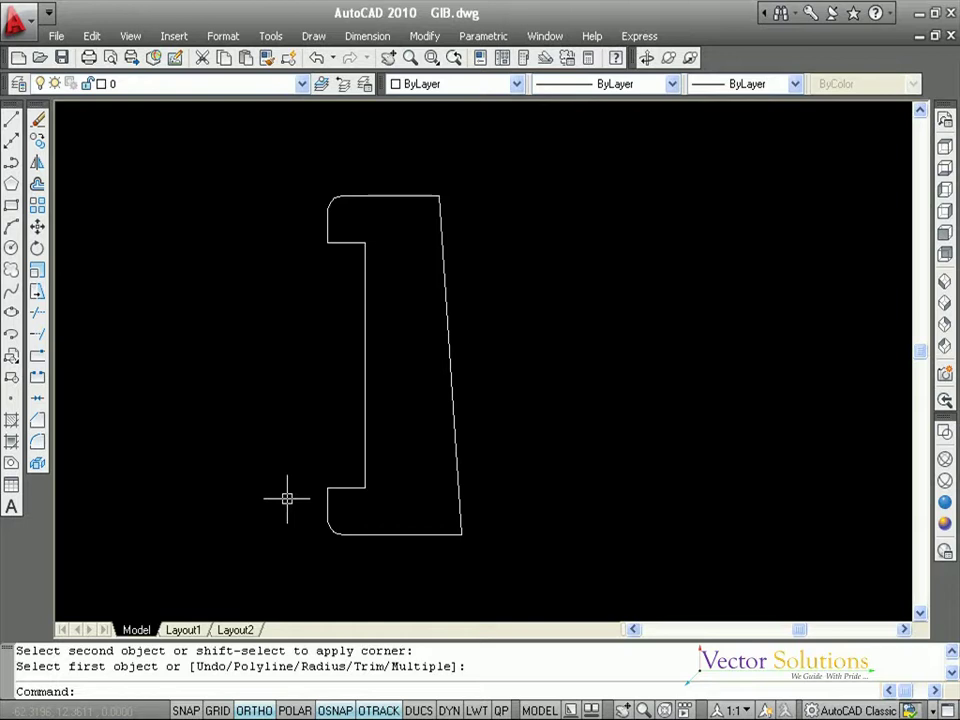
# Convert the whole filleted gib outline into a region and switch to SW Isometric view
pyautogui.click(11, 463)
pyautogui.click(494, 566)
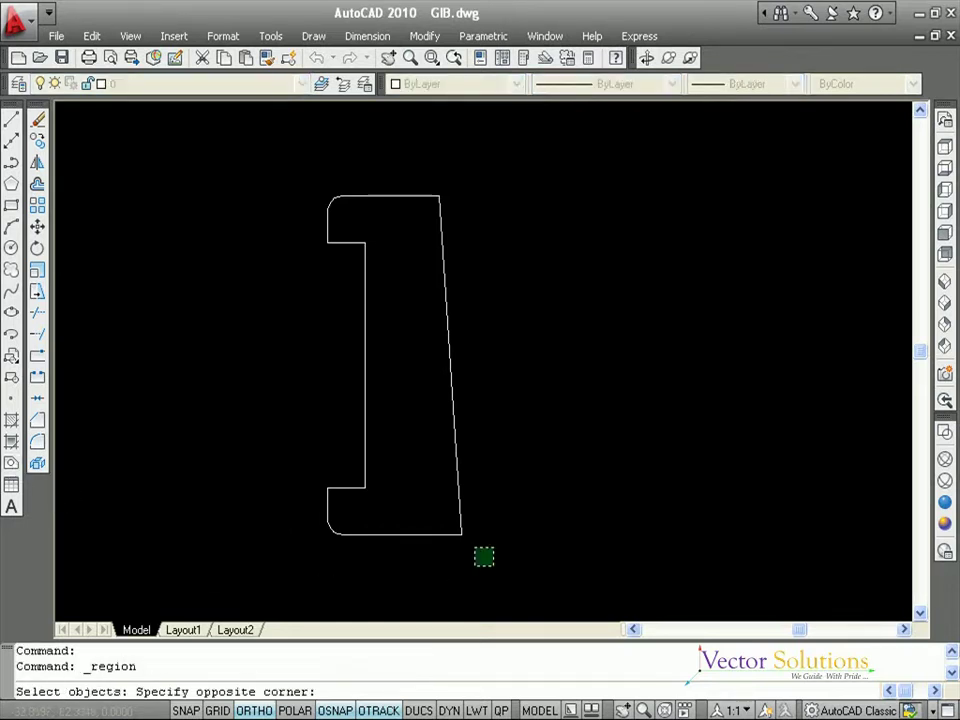
pyautogui.click(263, 170)
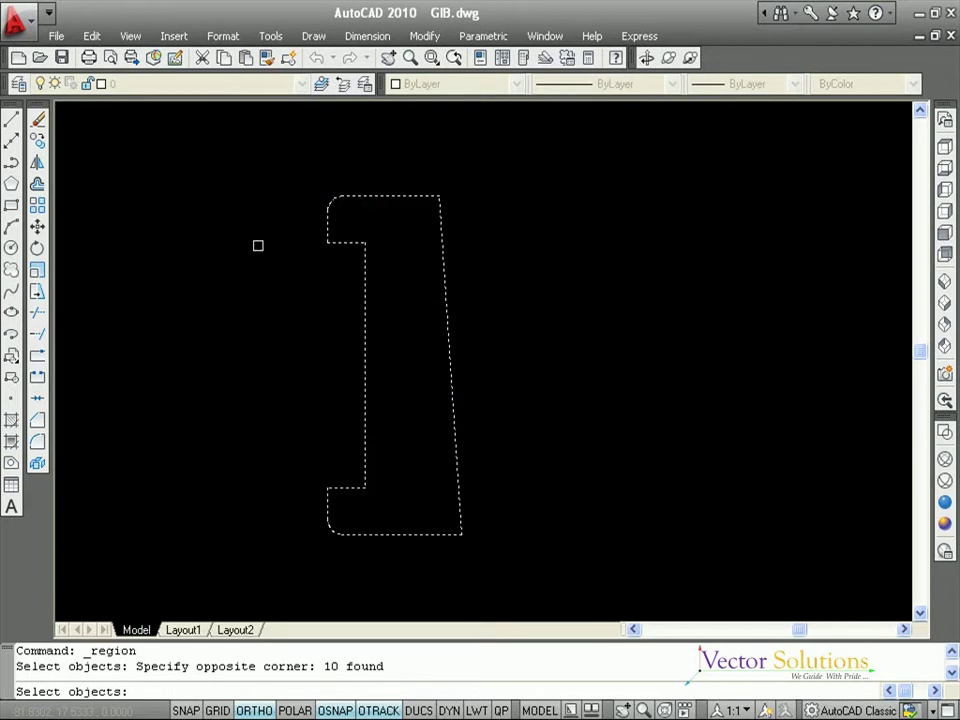
pyautogui.press('Return')
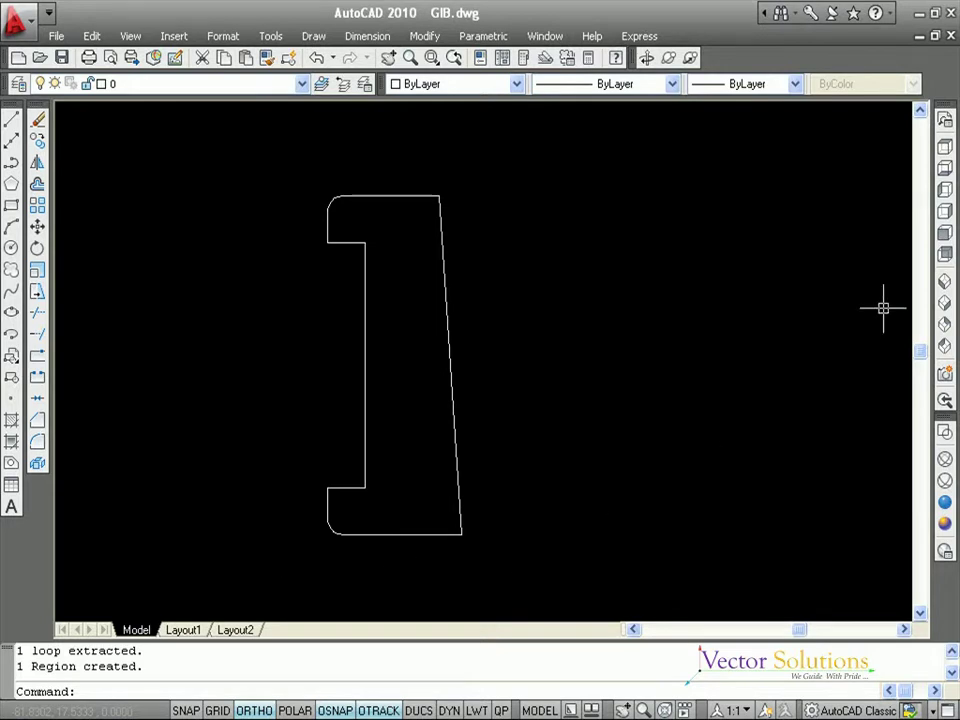
pyautogui.click(945, 284)
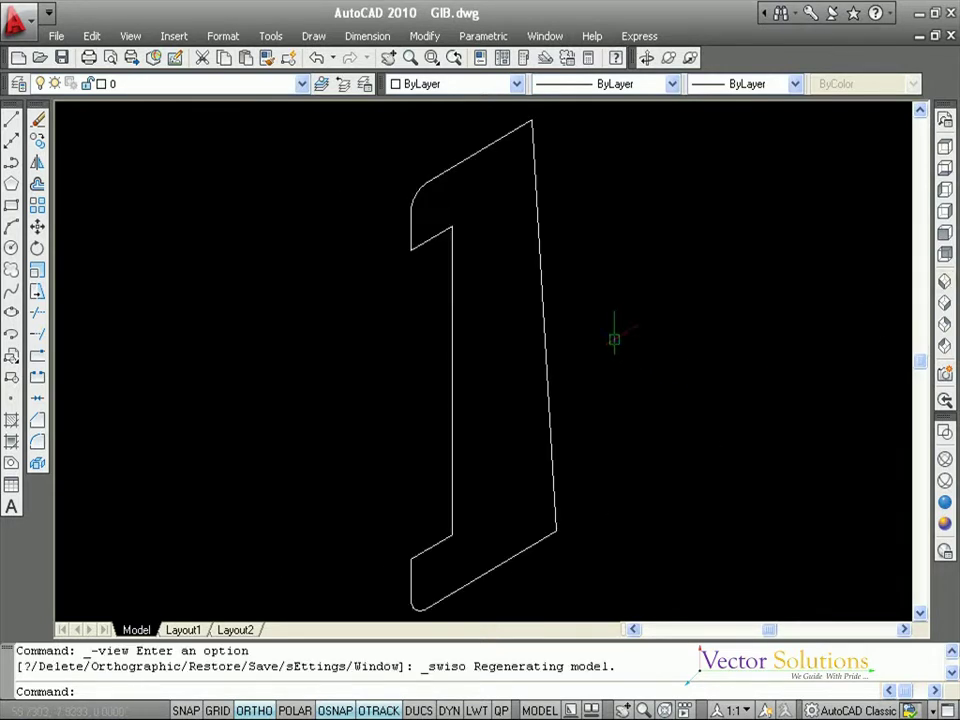
# Extrude the gib region 7.5 units into a solid using EXT
pyautogui.press('Escape')
pyautogui.press('Escape')
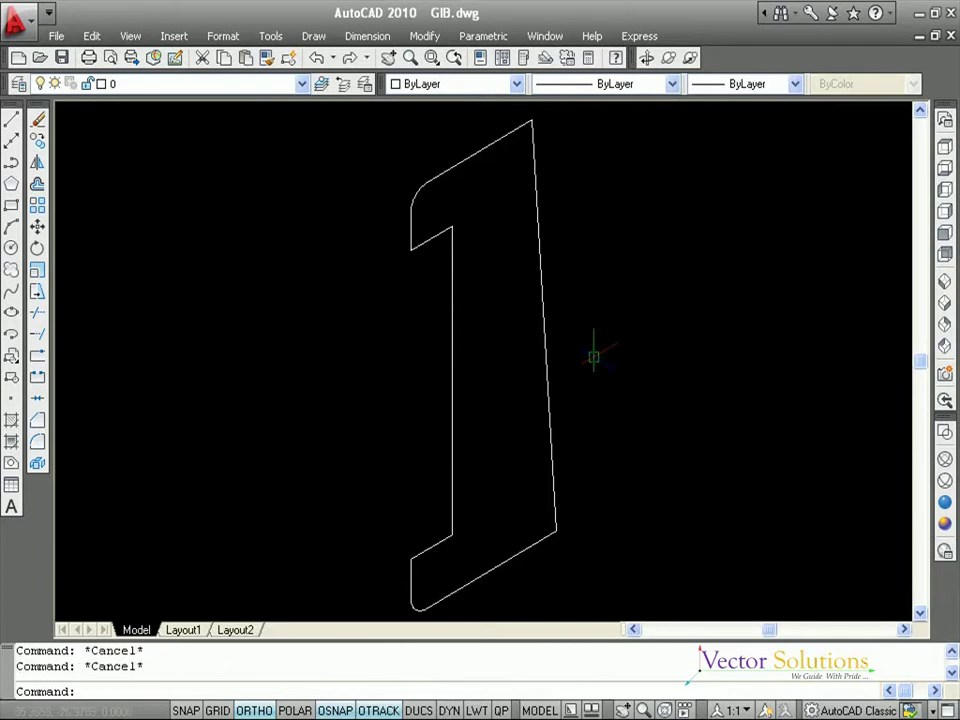
pyautogui.click(410, 58)
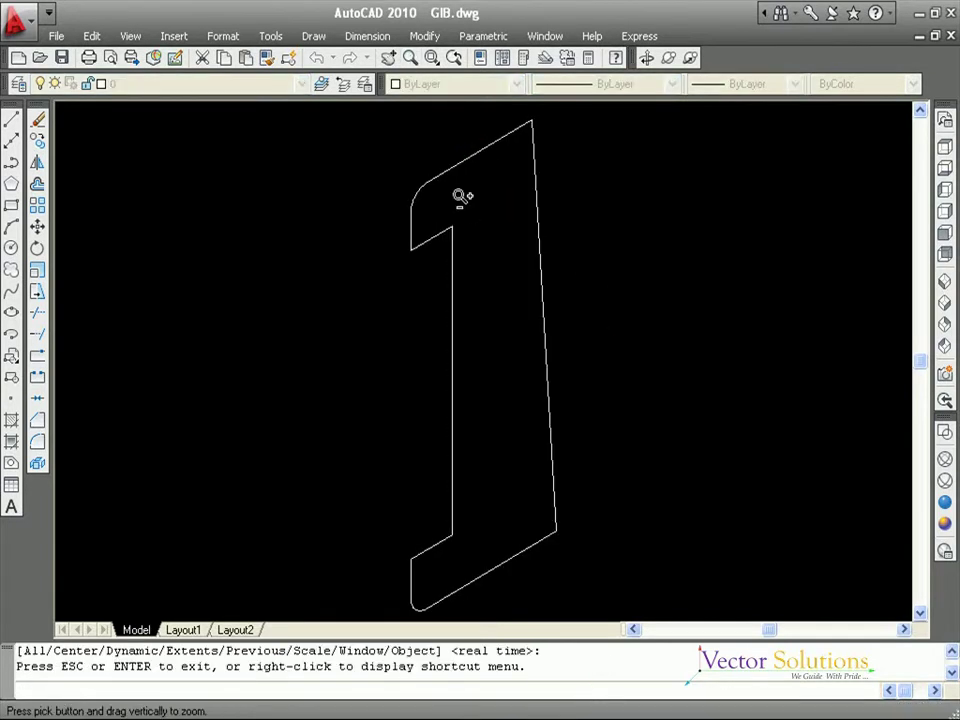
pyautogui.moveTo(487, 300); pyautogui.dragTo(490, 375)
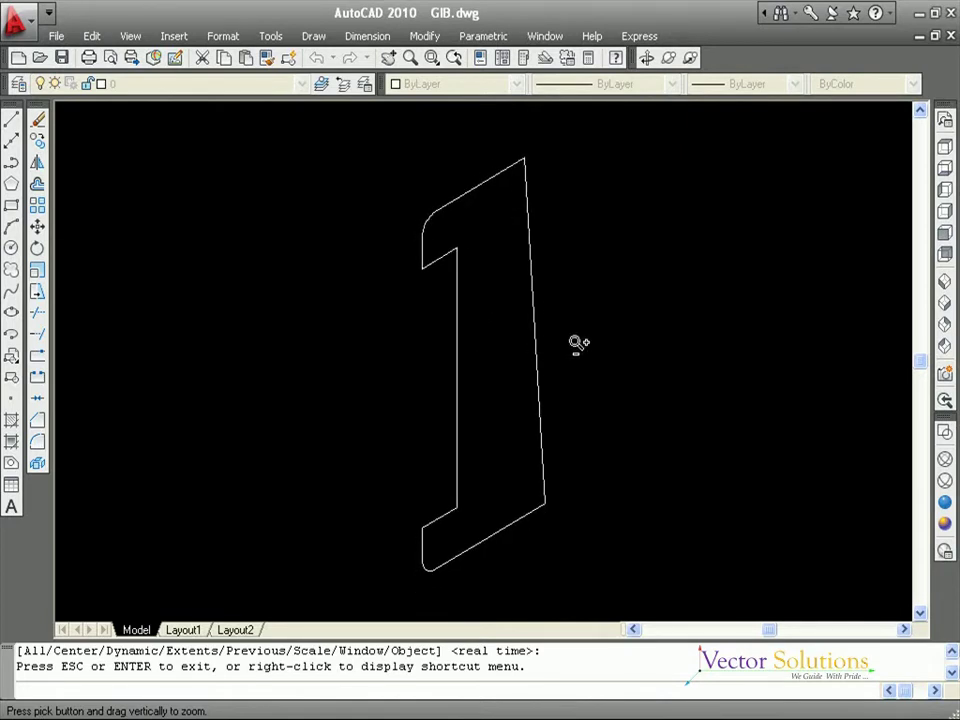
pyautogui.press('Escape')
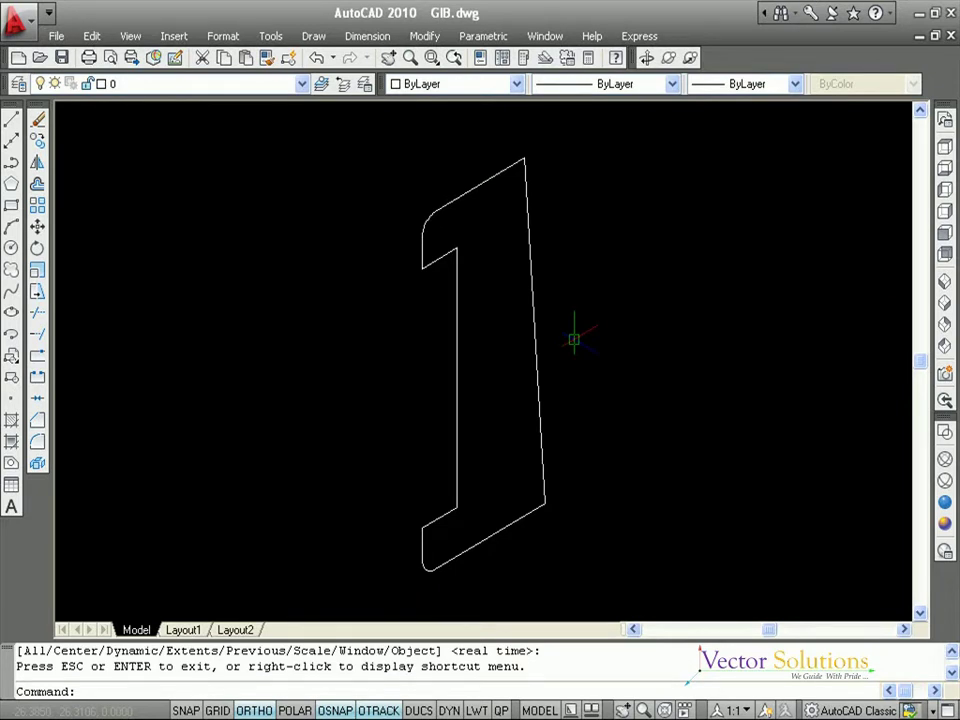
pyautogui.write('EXT')
pyautogui.press('Return')
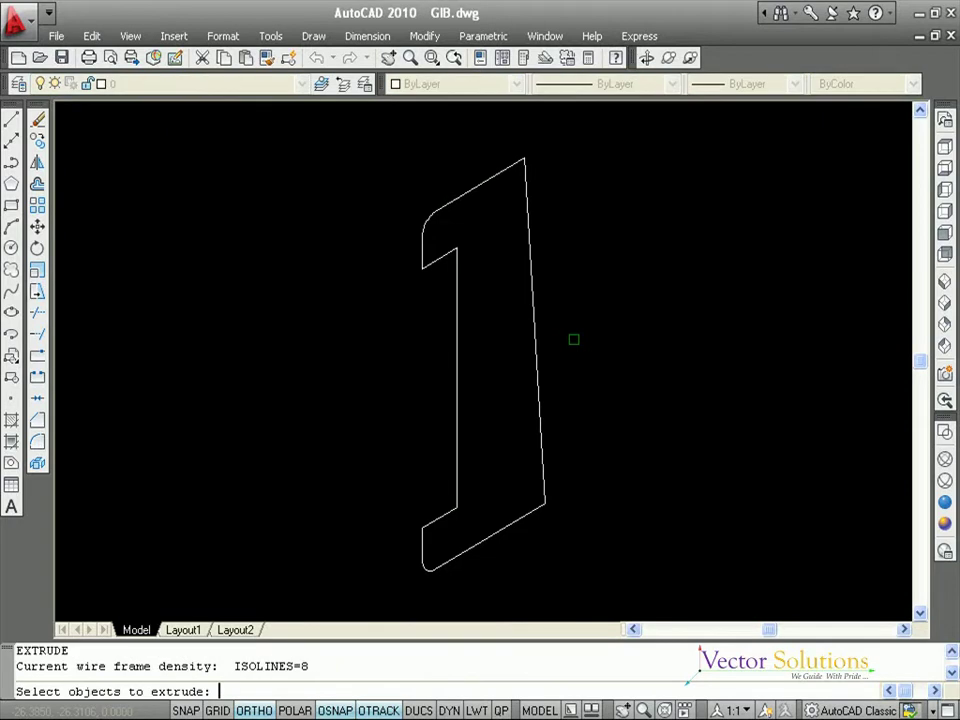
pyautogui.click(538, 349)
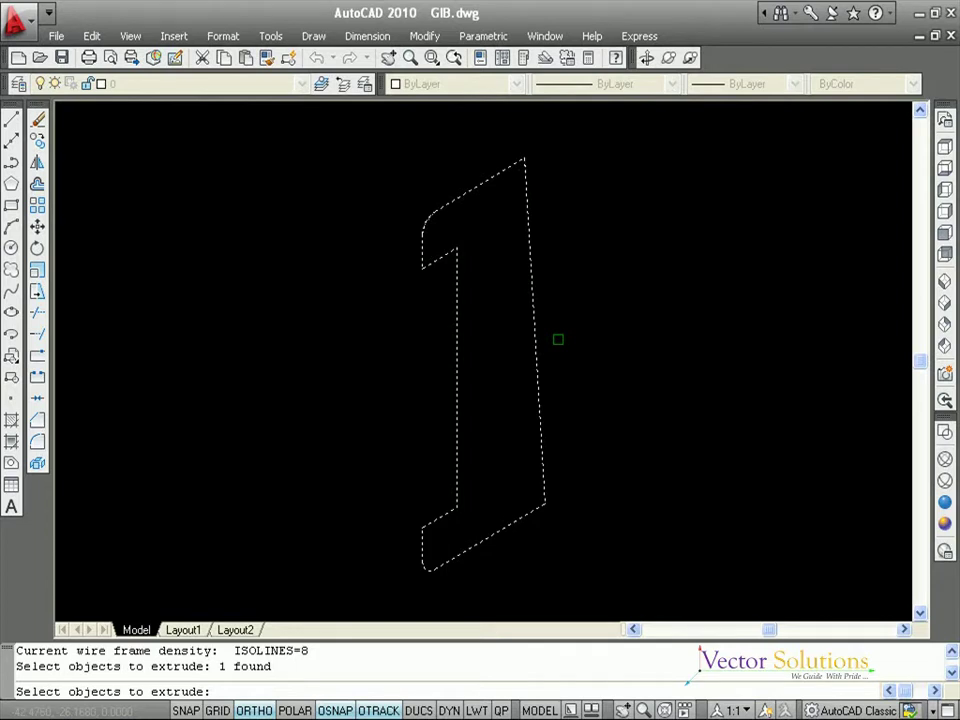
pyautogui.press('Return')
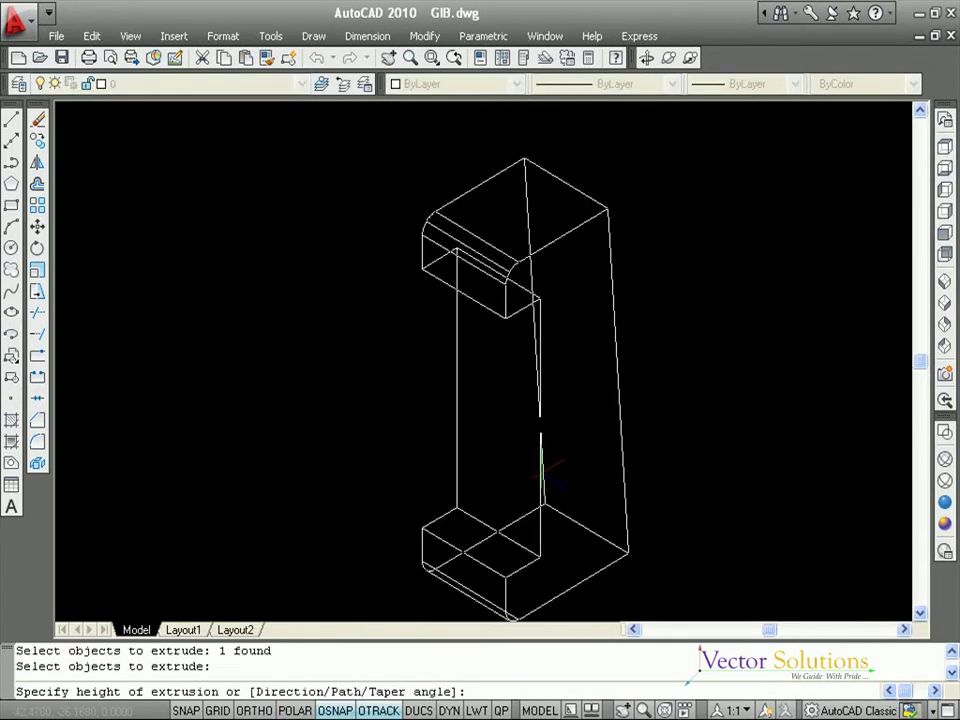
pyautogui.write('7.5')
pyautogui.press('Return')
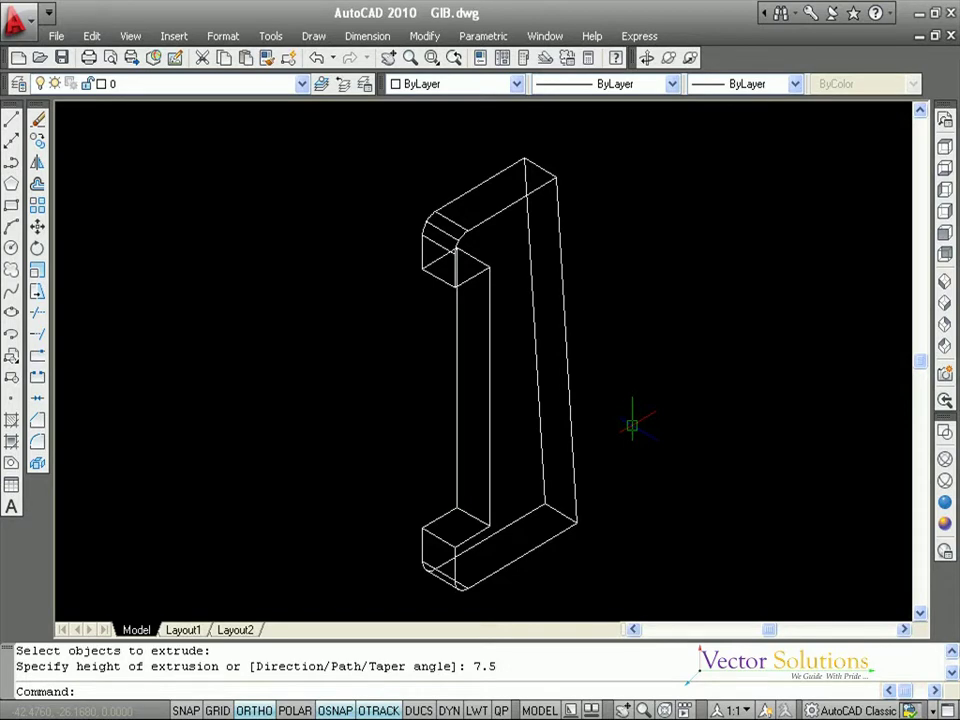
# Apply the Realistic visual style to the gib solid and bring up Save Drawing As
pyautogui.click(944, 504)
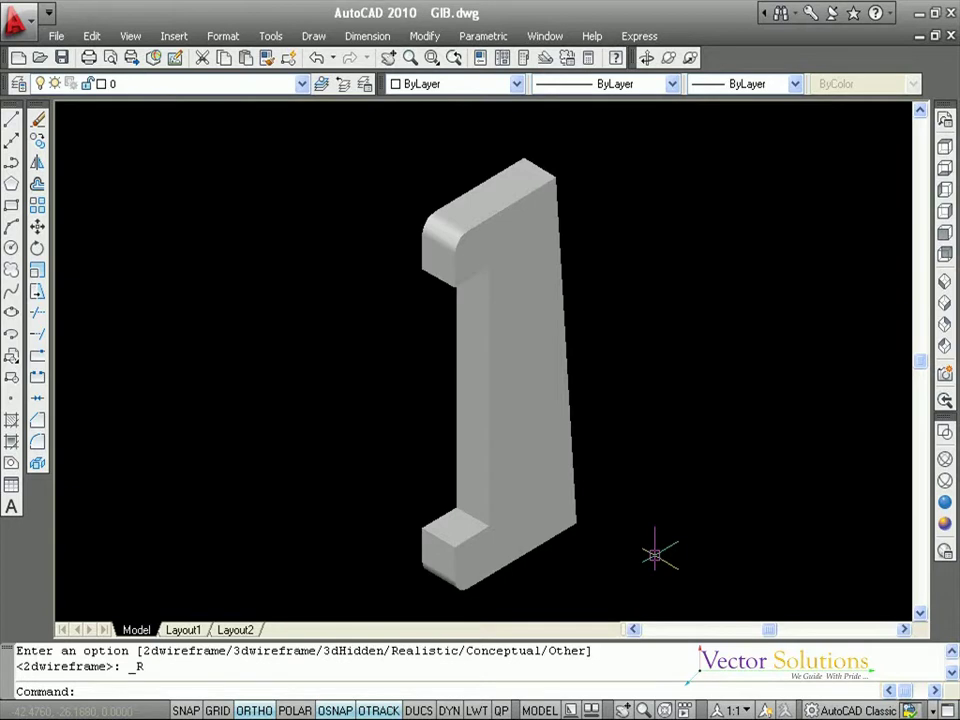
pyautogui.keyDown('shift'); pyautogui.moveTo(655, 553); pyautogui.dragTo(583, 547, button='middle'); pyautogui.keyUp('shift')
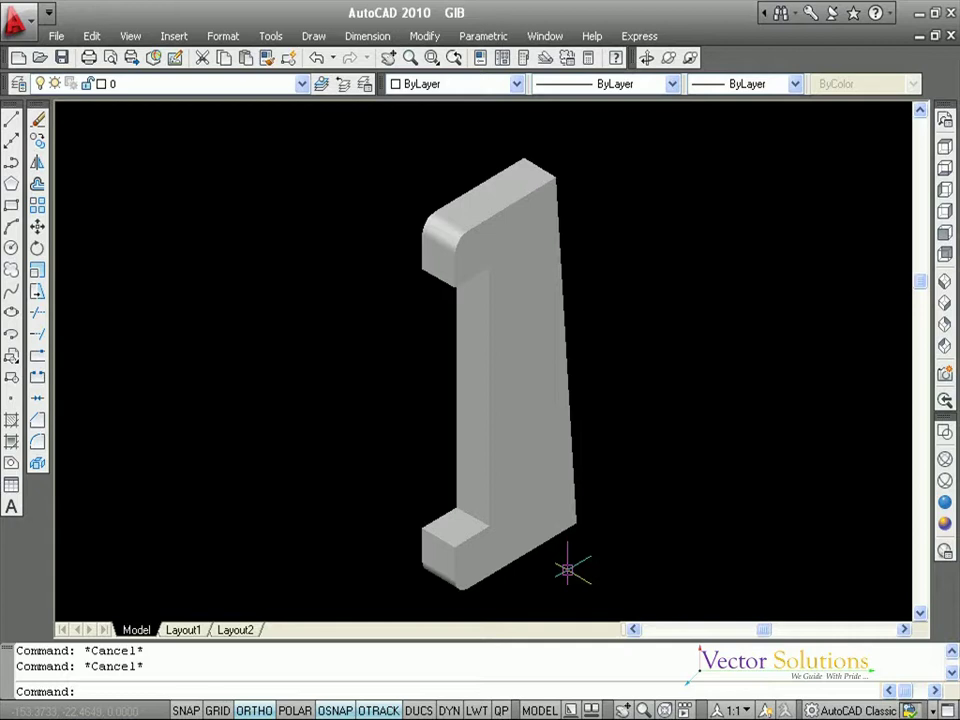
pyautogui.hotkey('ctrl', 'shift', 's')
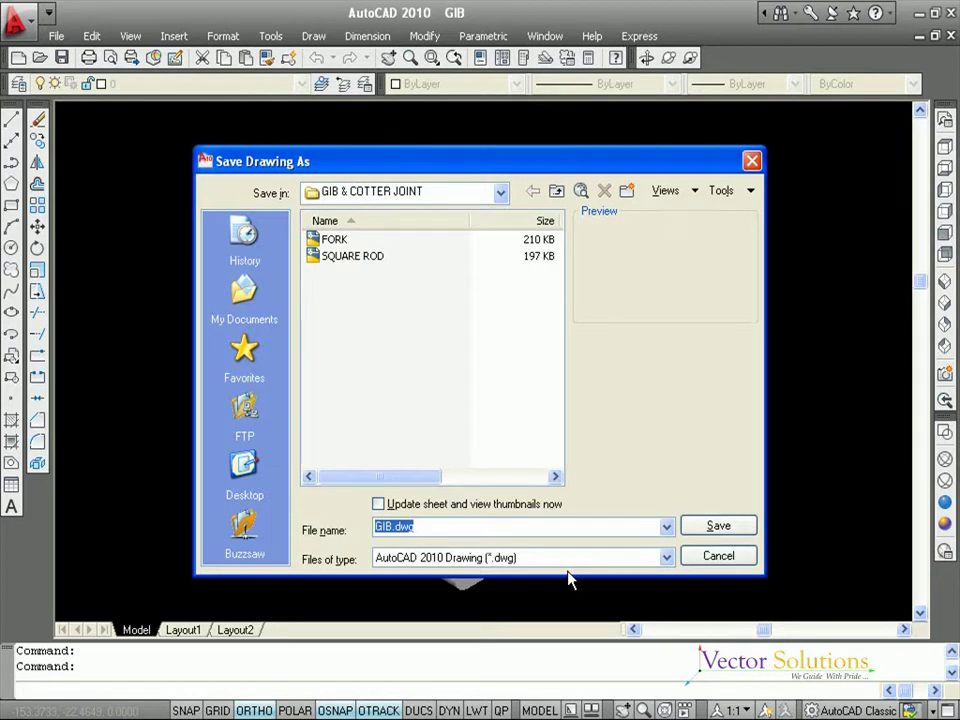
# Save the drawing as GIB.dwg in the Desktop's GIB & COTTER JOINT folder
pyautogui.click(255, 488)
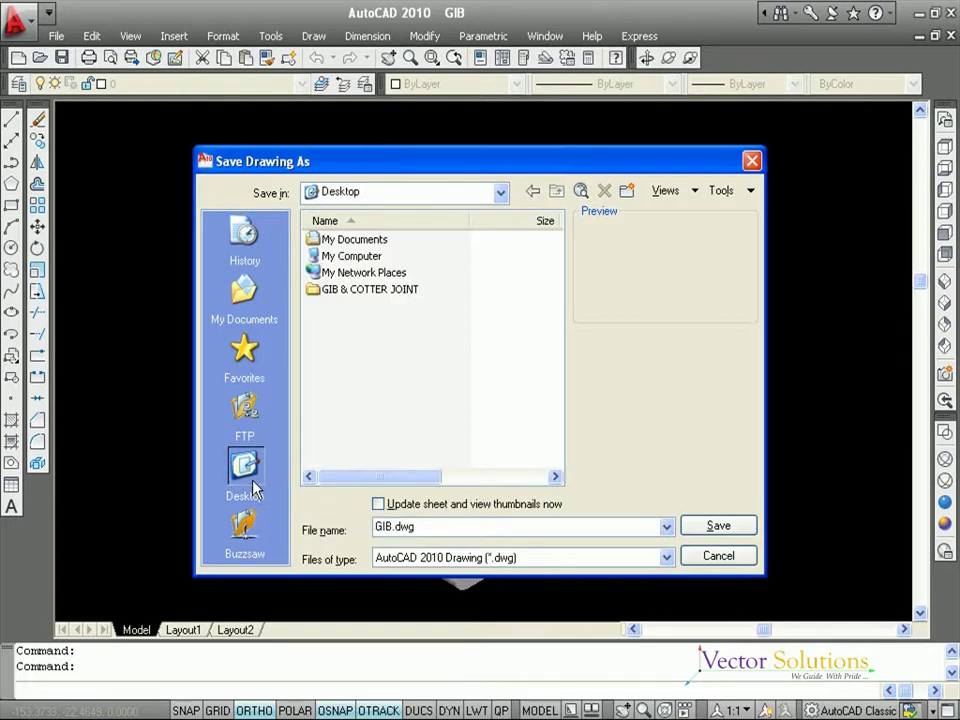
pyautogui.doubleClick(373, 291)
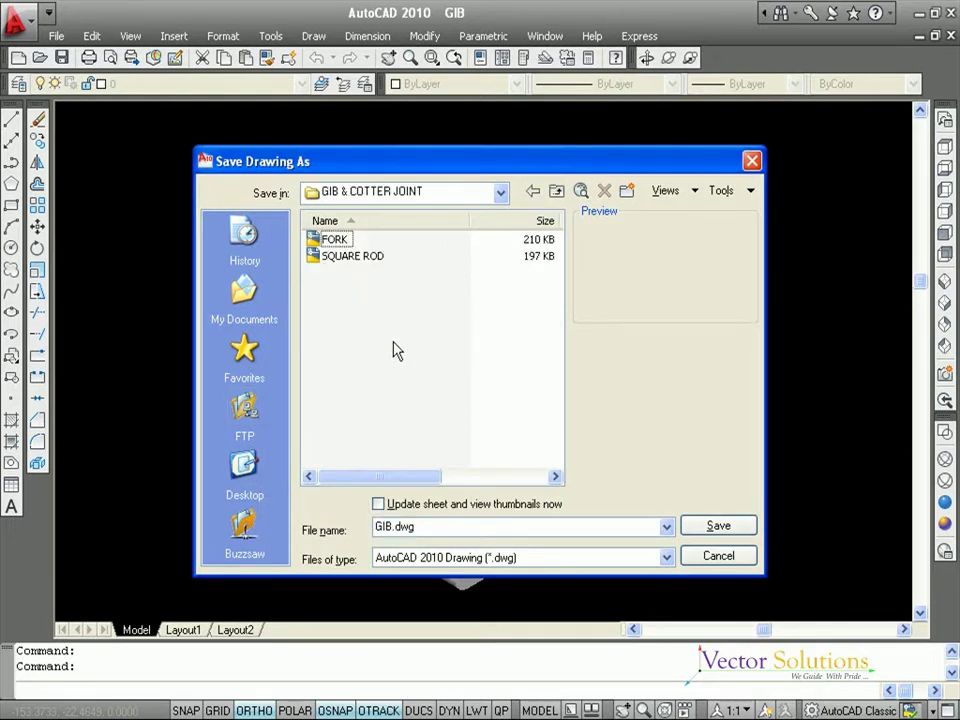
pyautogui.click(705, 531)
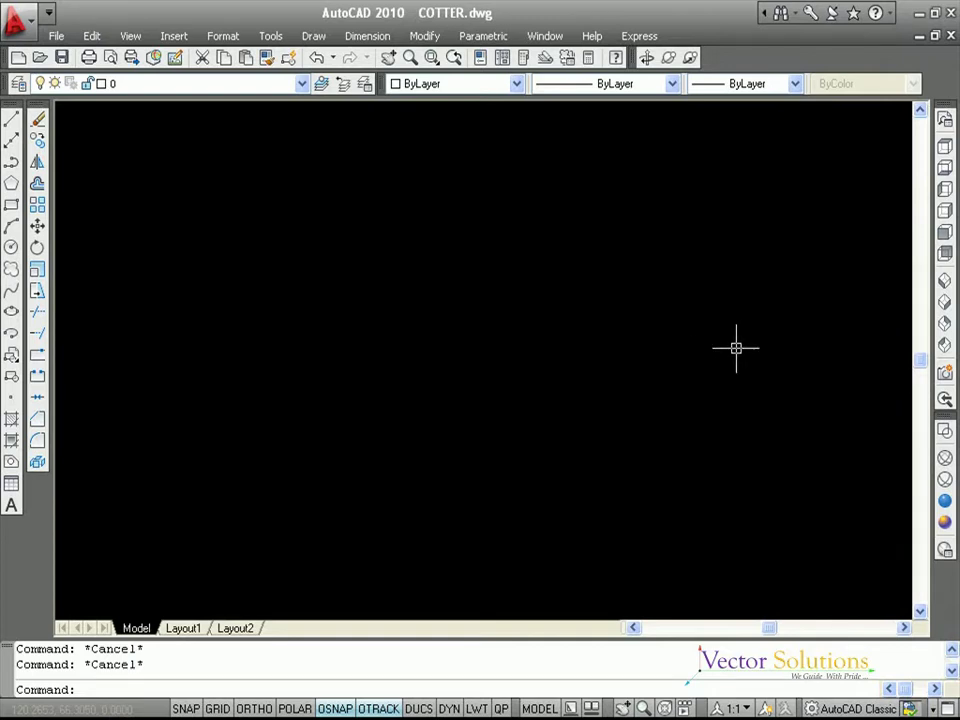
# Switch to the Front view and turn Ortho on for drawing lines
pyautogui.click(943, 234)
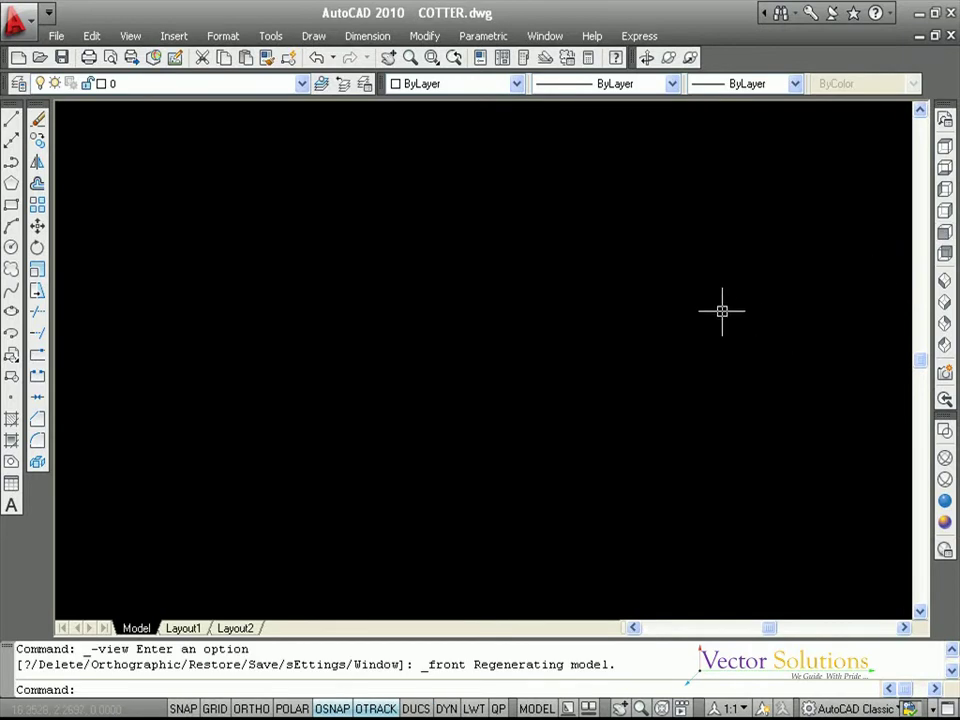
pyautogui.press('F8')
pyautogui.press('Escape')
pyautogui.press('Escape')
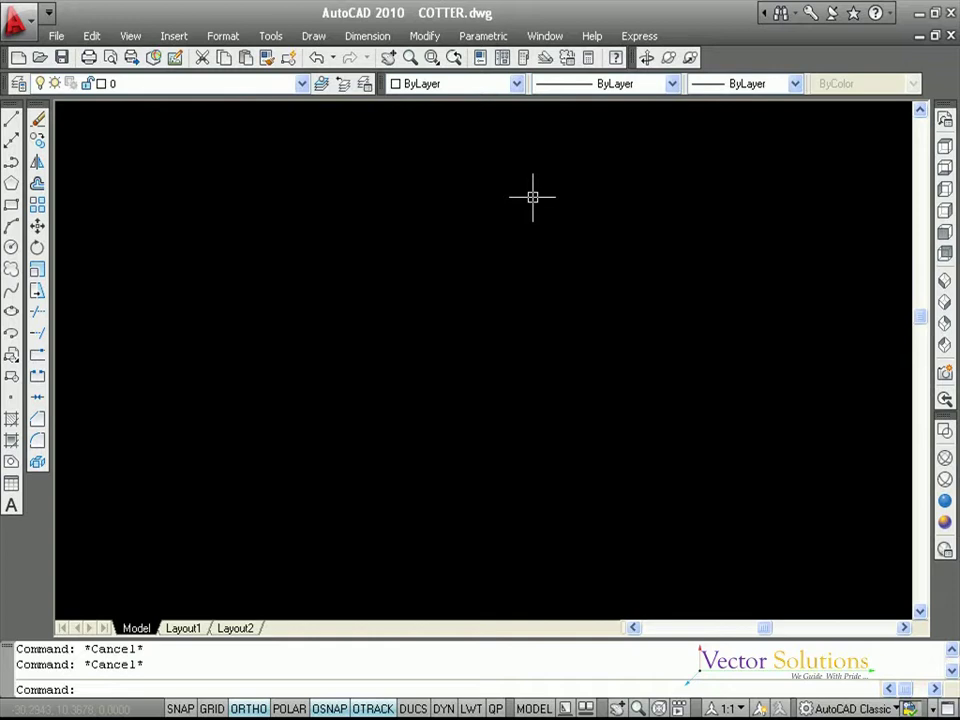
pyautogui.write('L')
pyautogui.press('Return')
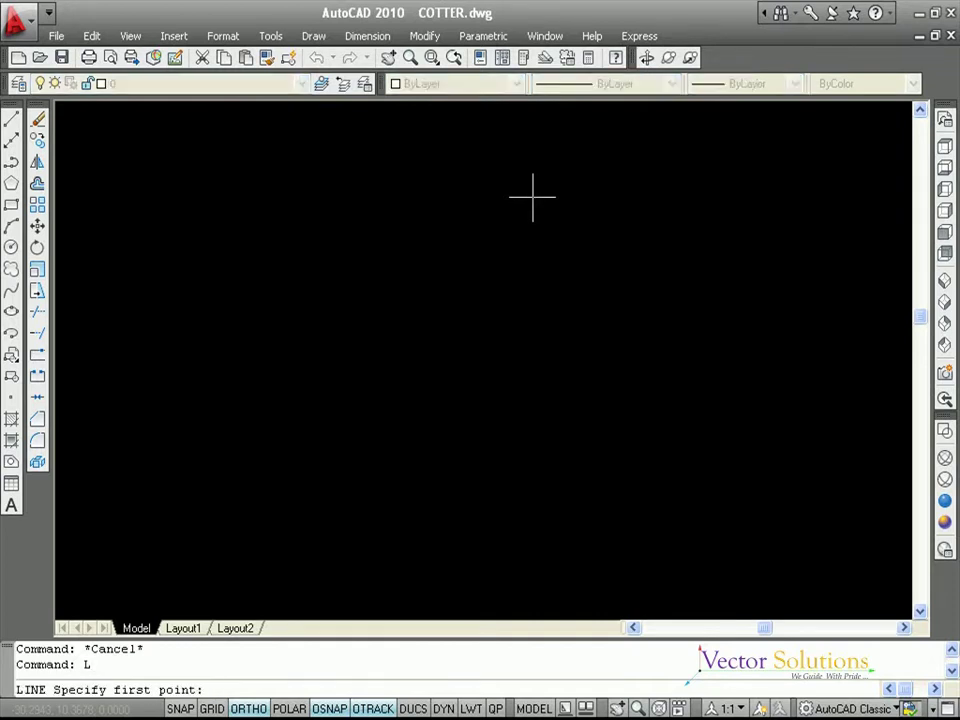
# Draw the cotter lines 17.5 right, 87.5 down, 11.5 left, closing back to the start
pyautogui.click(380, 187)
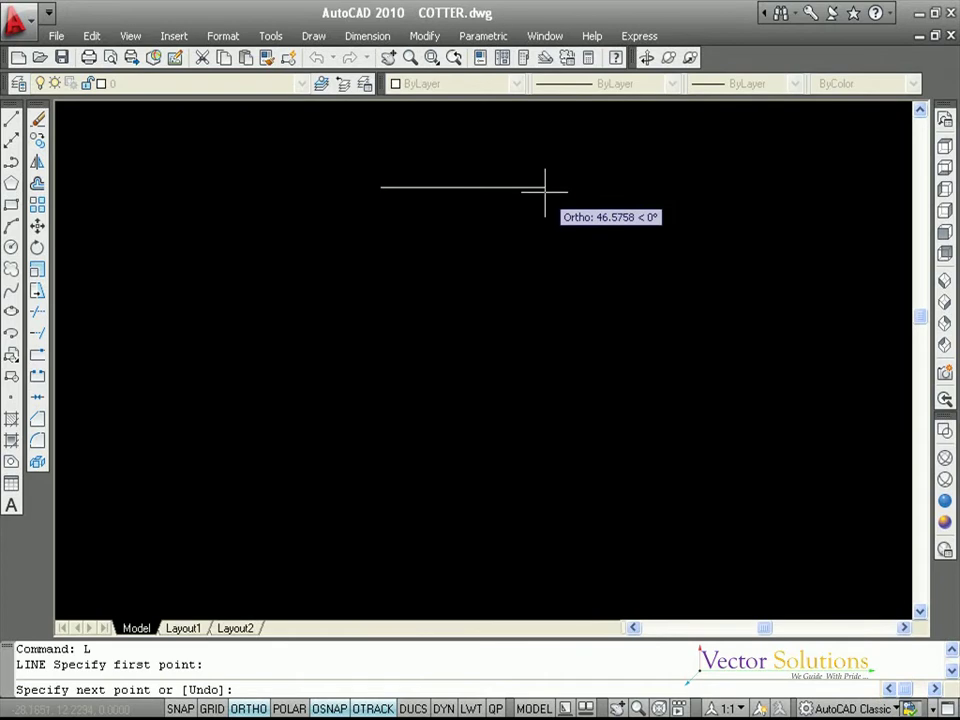
pyautogui.write('17.5')
pyautogui.press('Return')
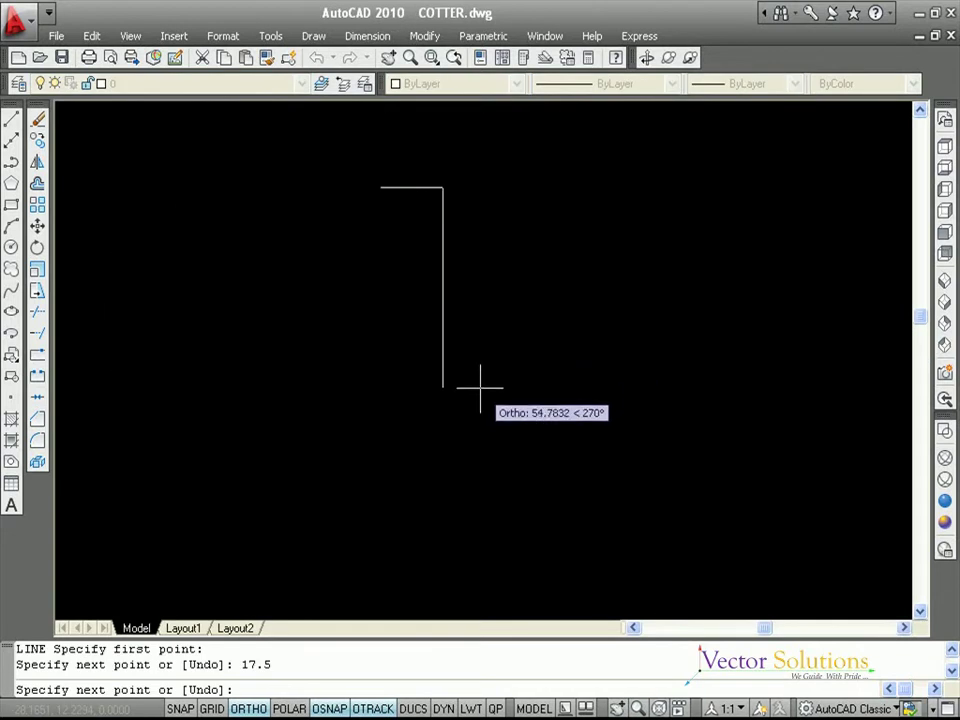
pyautogui.write('87.5')
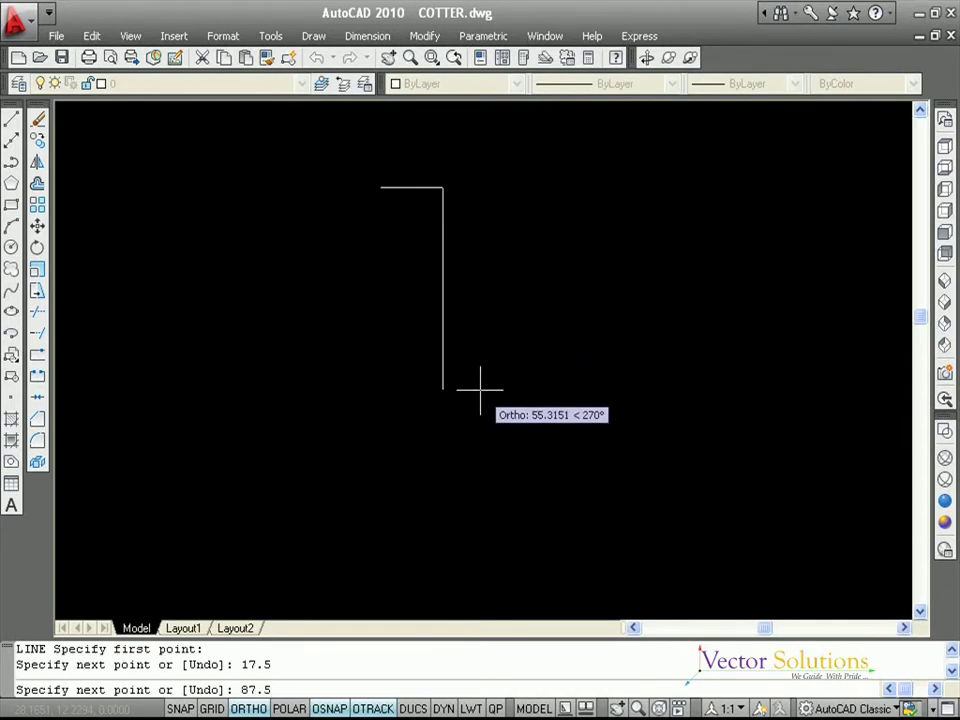
pyautogui.press('Return')
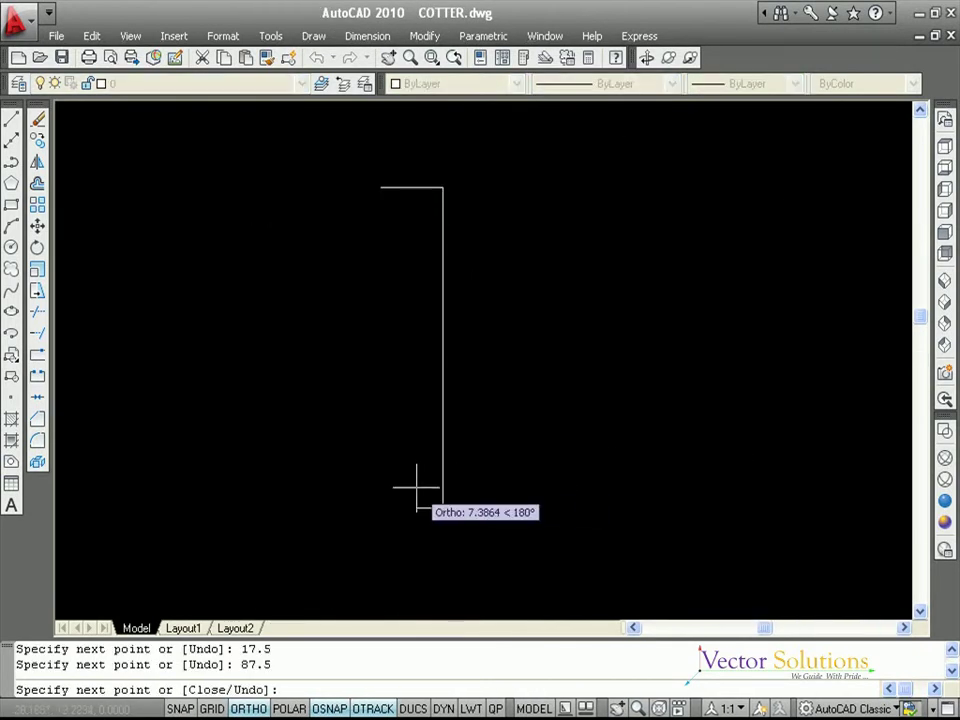
pyautogui.write('11.5')
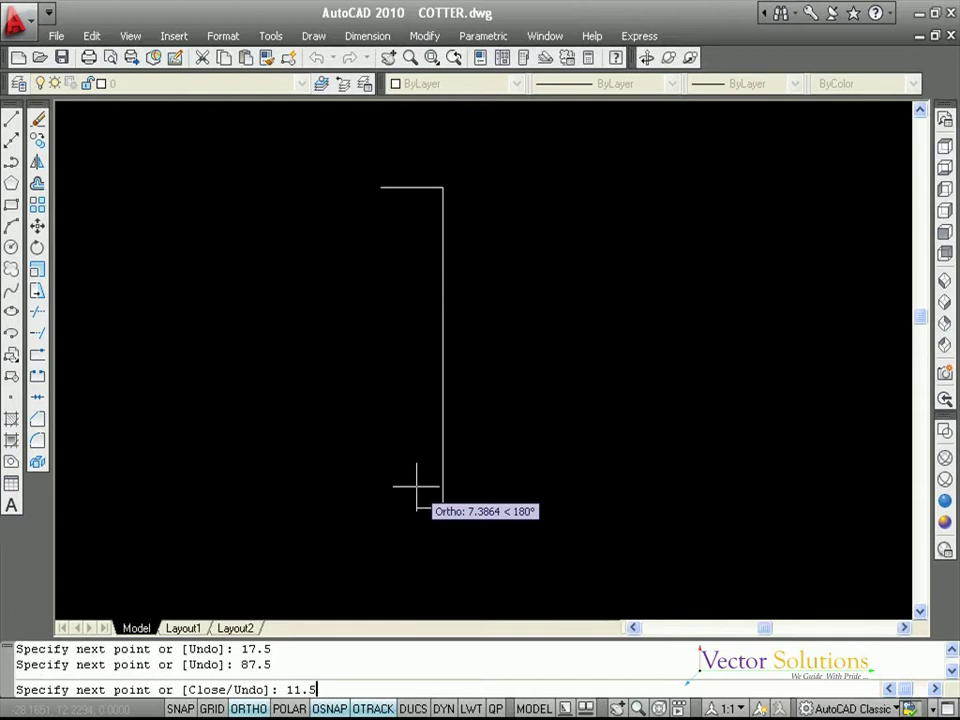
pyautogui.press('Return')
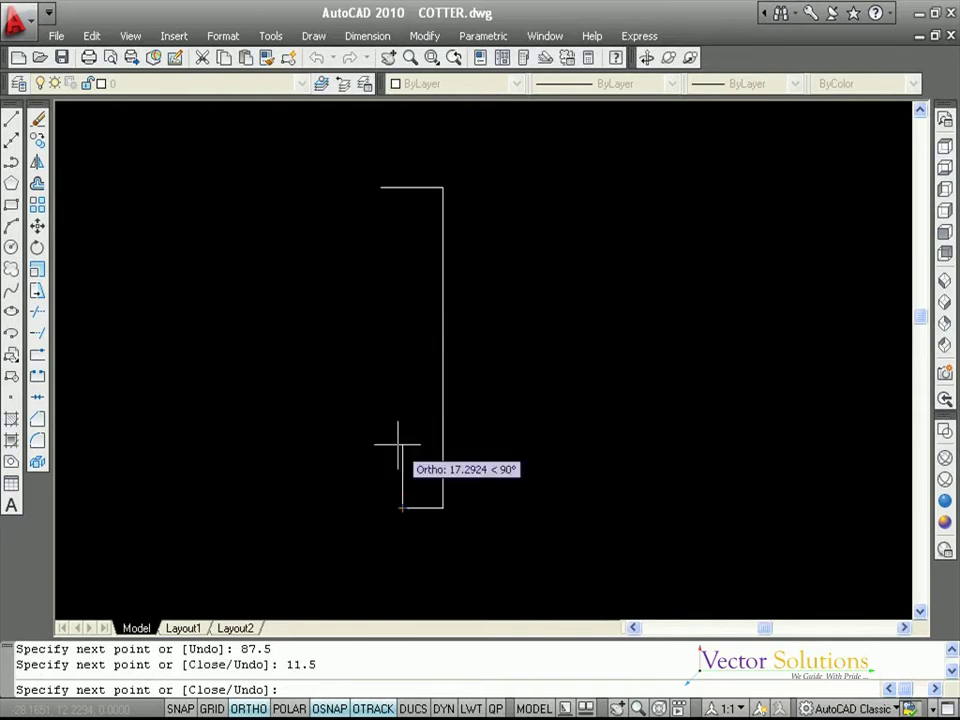
pyautogui.click(381, 187)
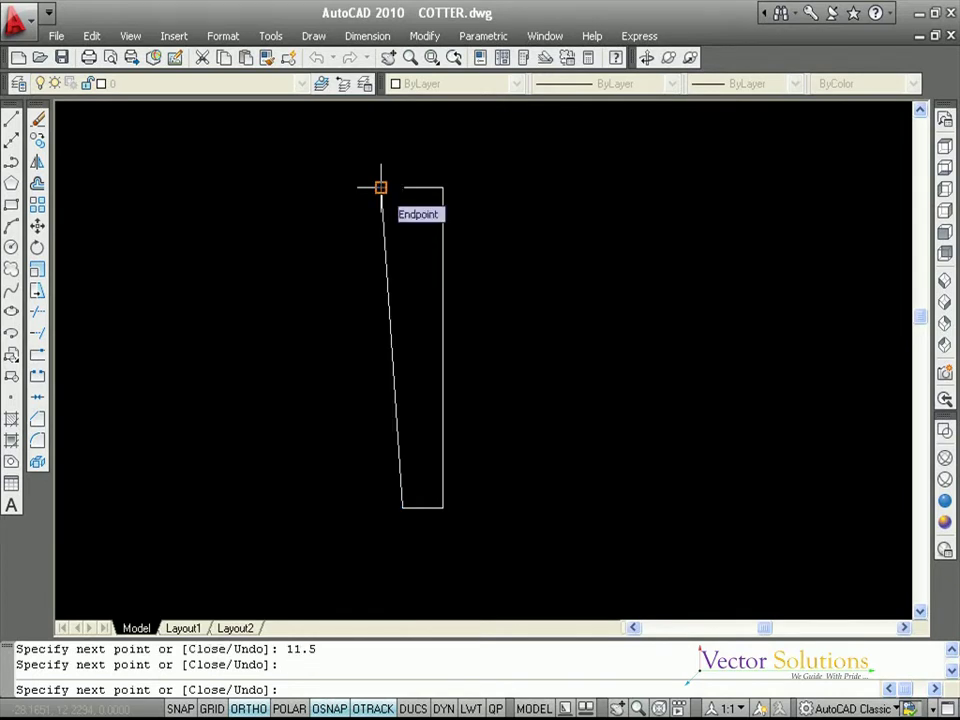
pyautogui.press('Return')
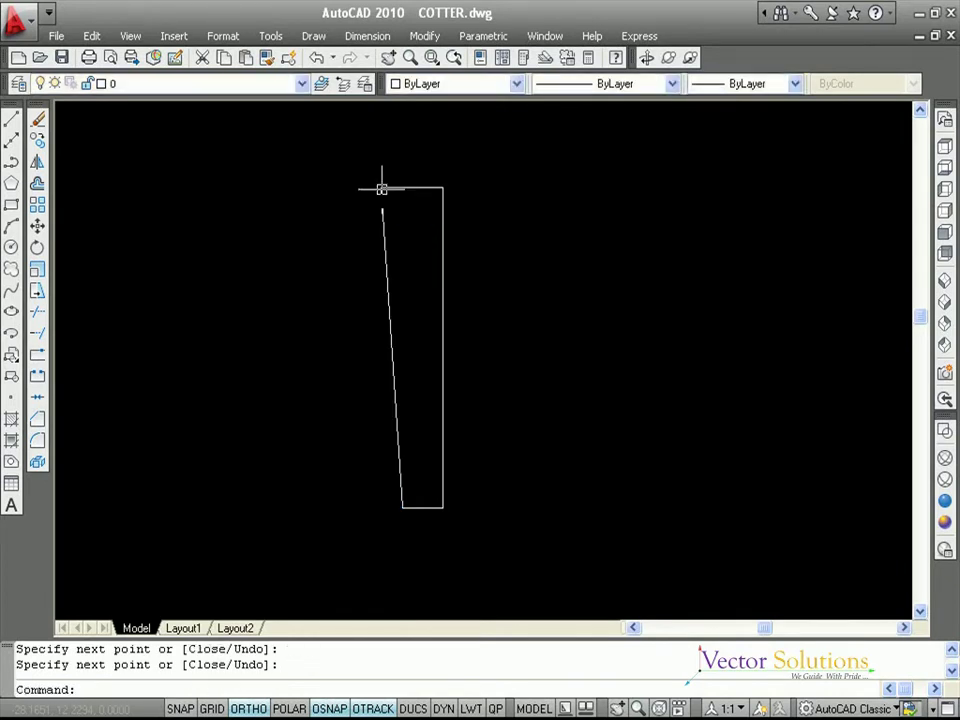
pyautogui.press('Return')
pyautogui.click(381, 187)
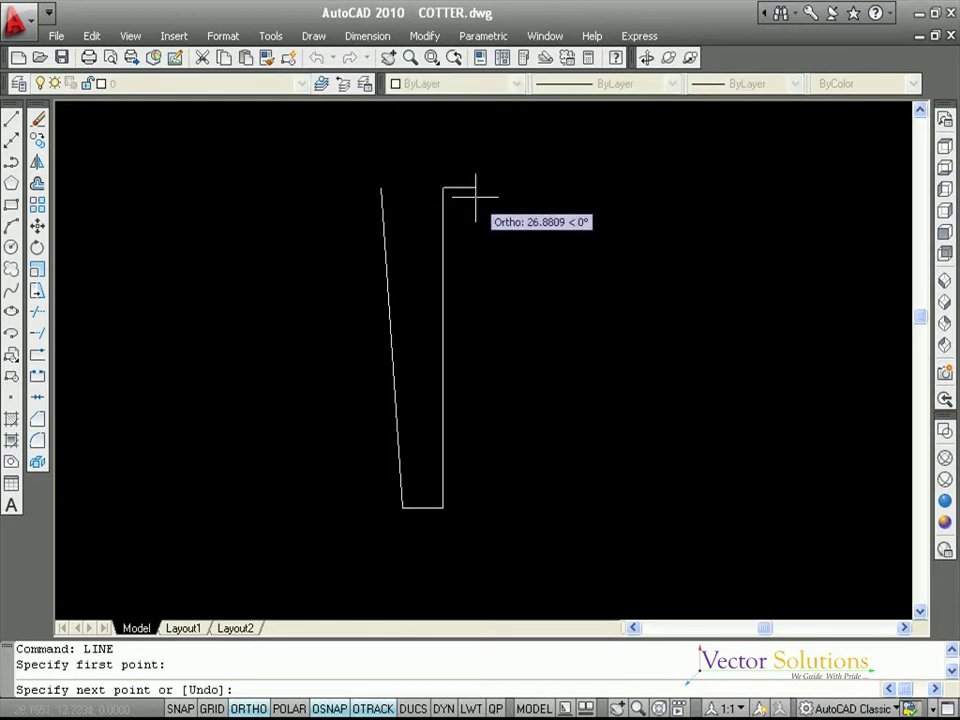
# From the outline's top-left corner, draw a line 2 up and then 17.5 right
pyautogui.click(381, 186)
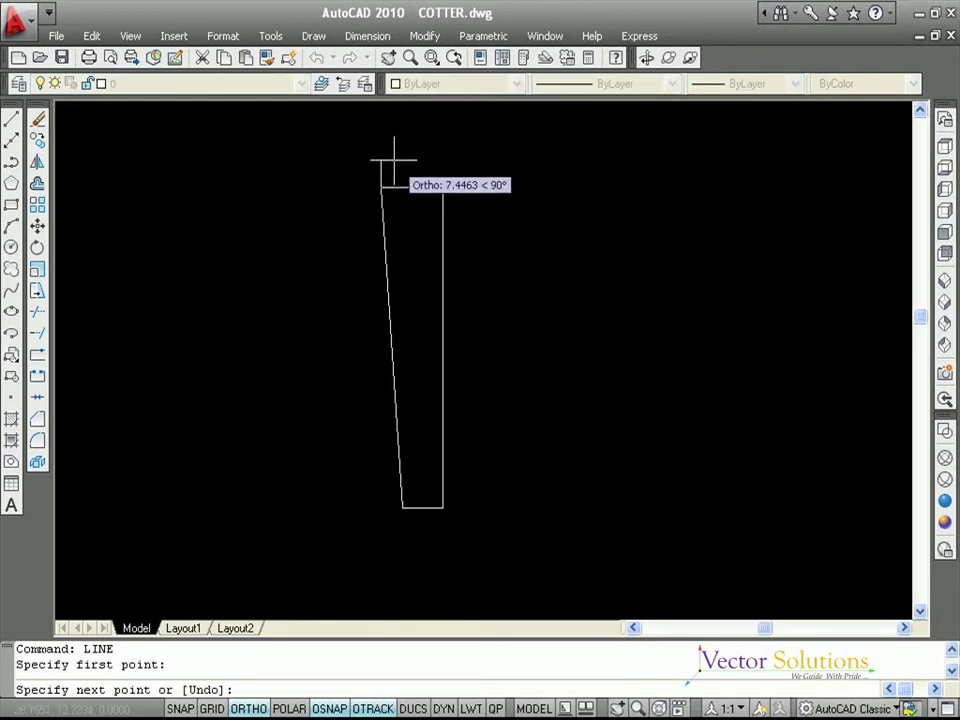
pyautogui.write('2')
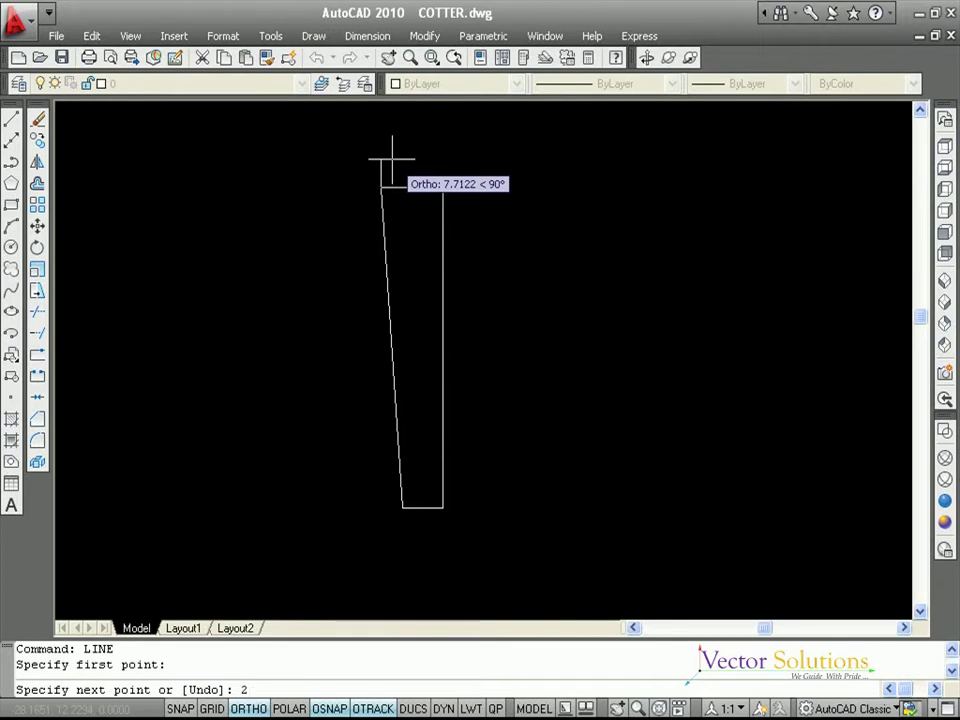
pyautogui.press('Return')
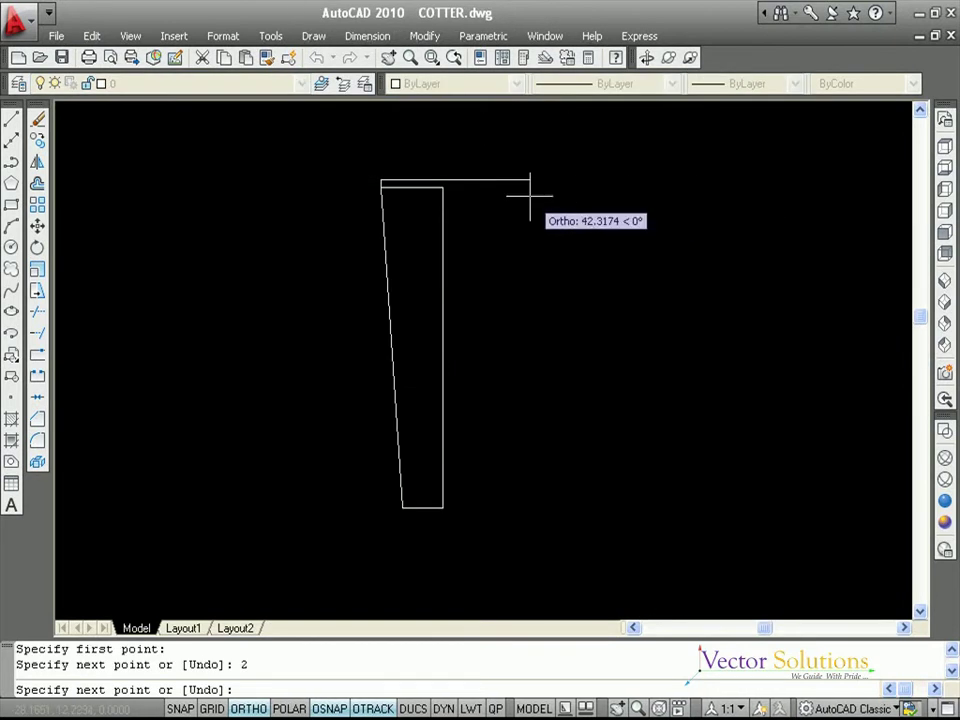
pyautogui.write('17.5')
pyautogui.press('Return')
pyautogui.press('Return')
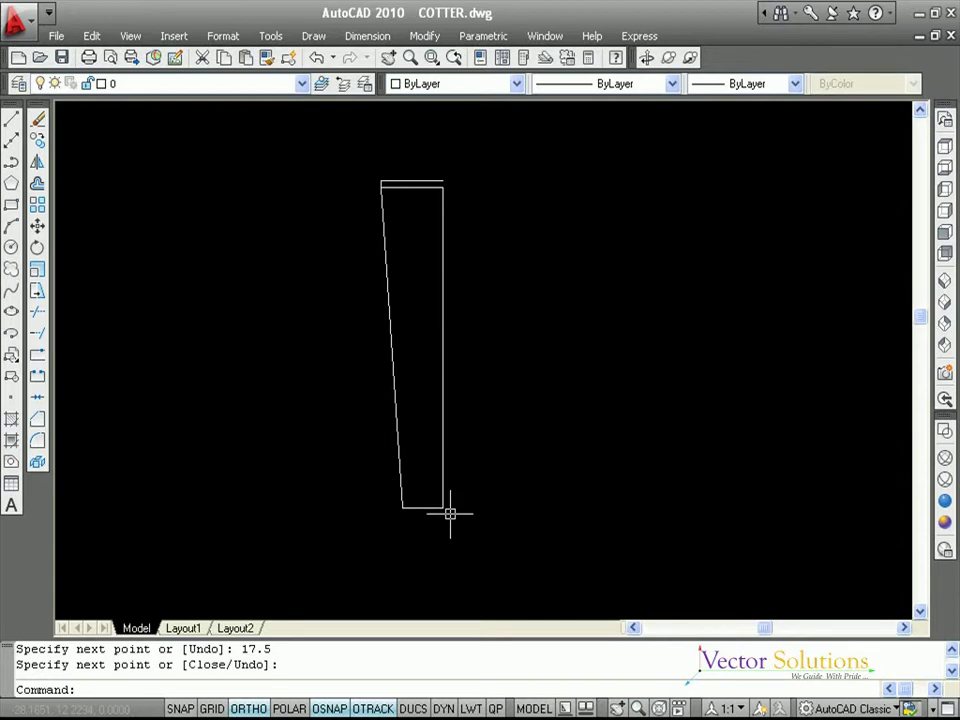
# From the bottom-right corner, draw a line 2 down and then 11.5 left
pyautogui.press('Return')
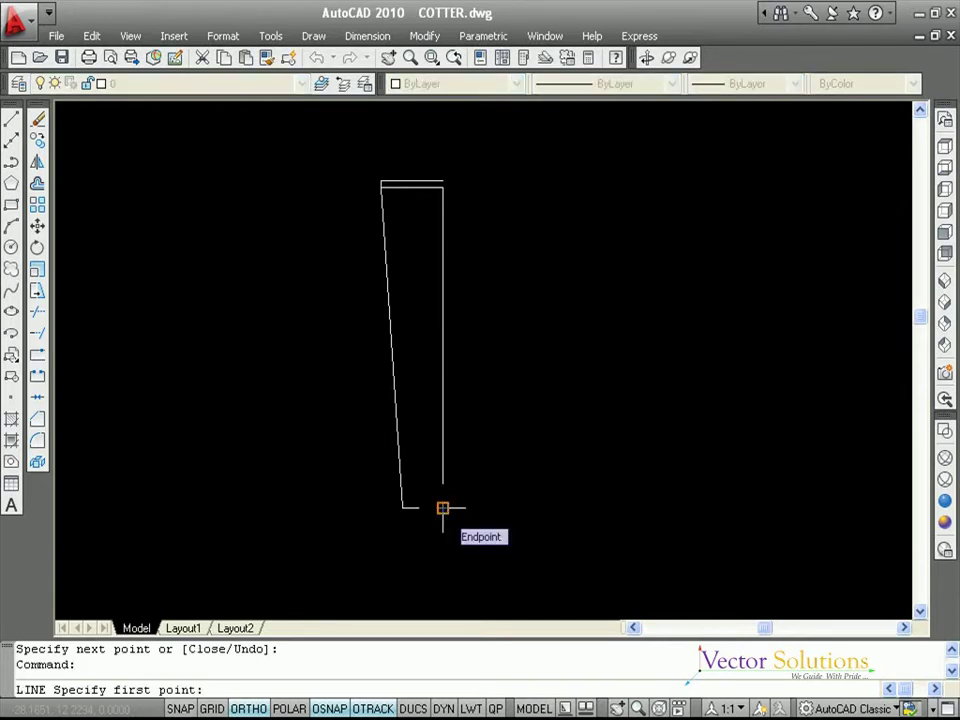
pyautogui.click(442, 508)
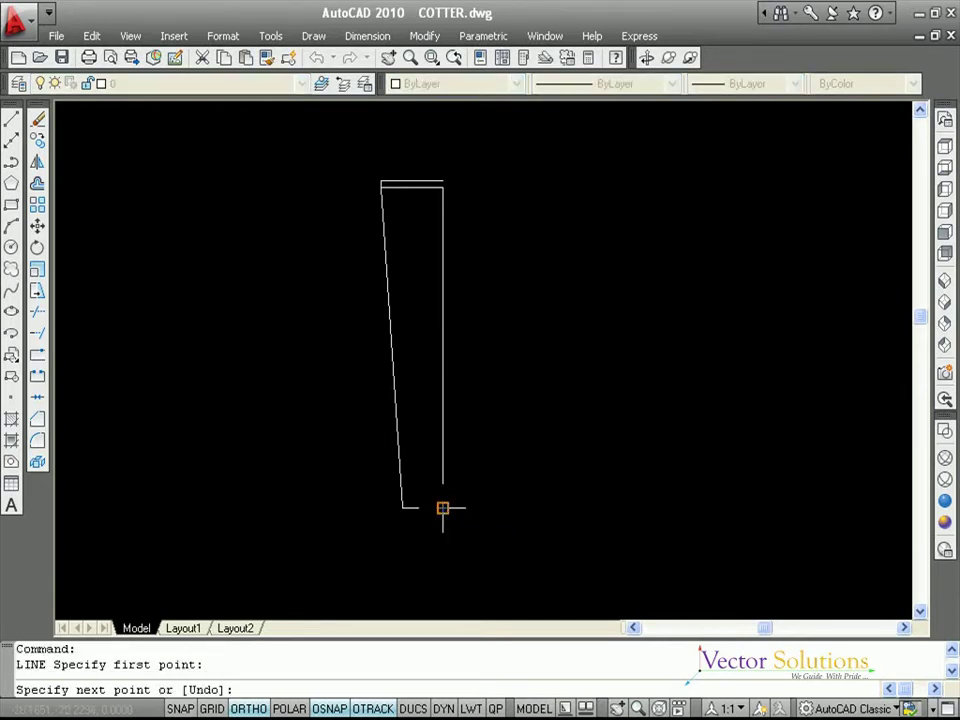
pyautogui.write('2')
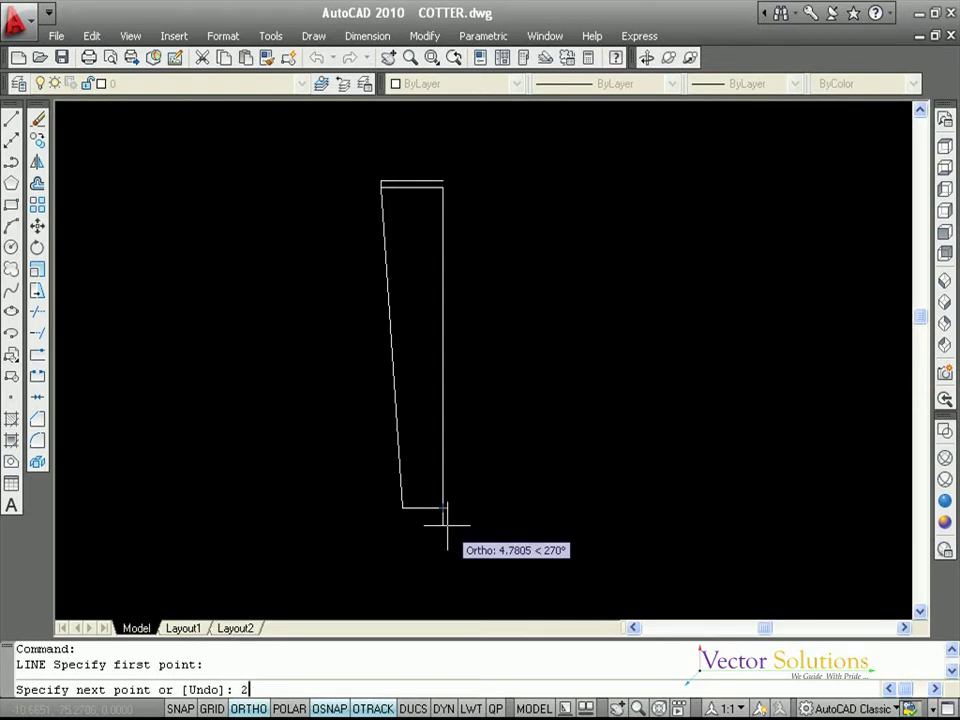
pyautogui.press('Return')
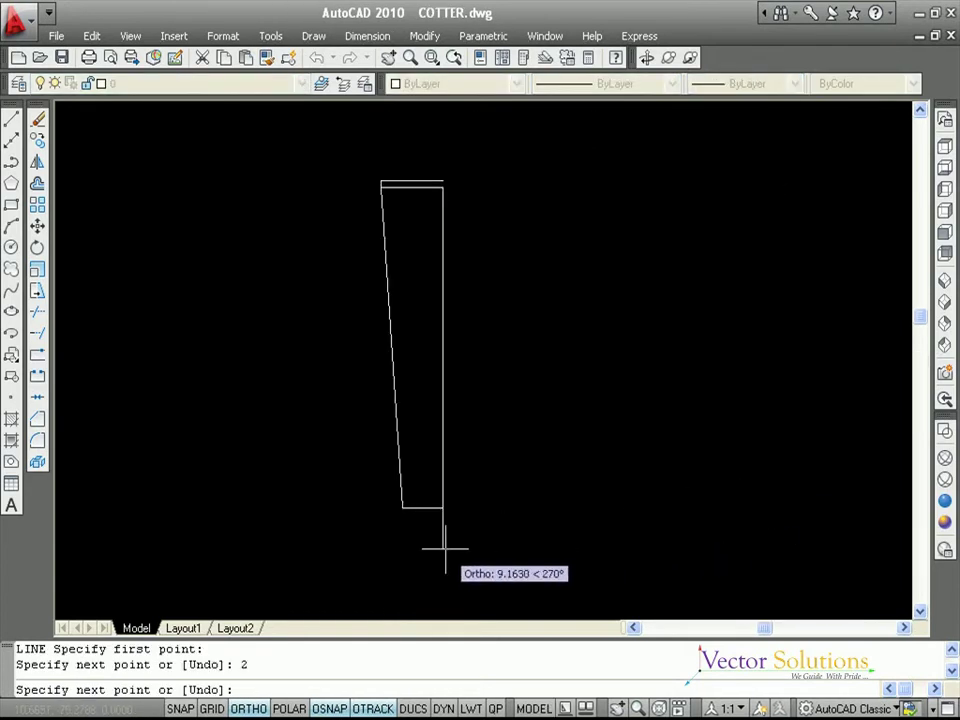
pyautogui.write('11.5')
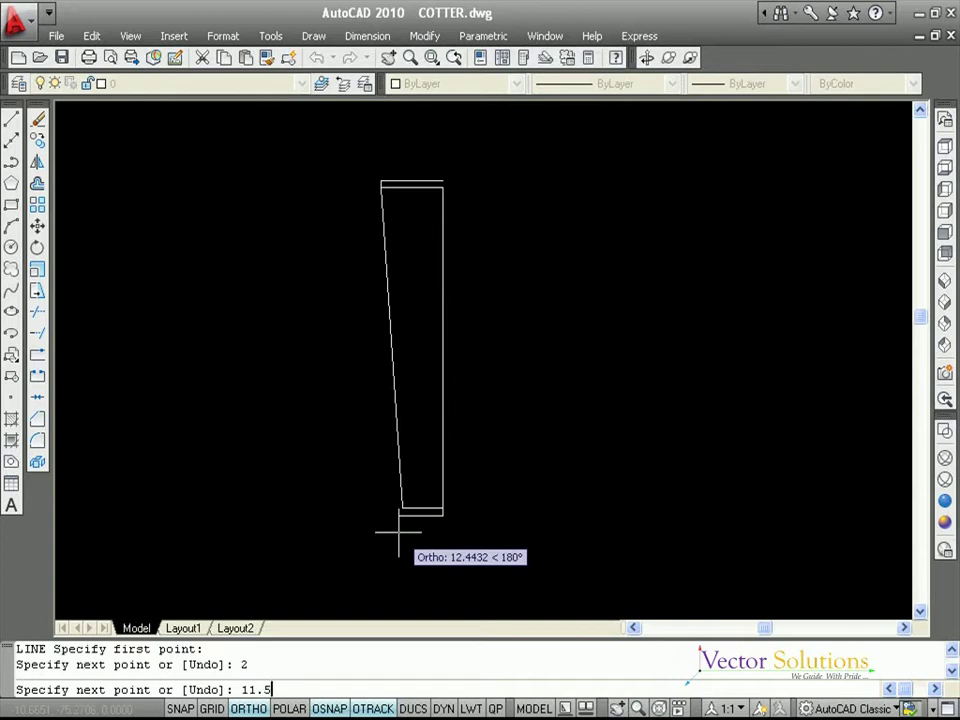
pyautogui.press('Return')
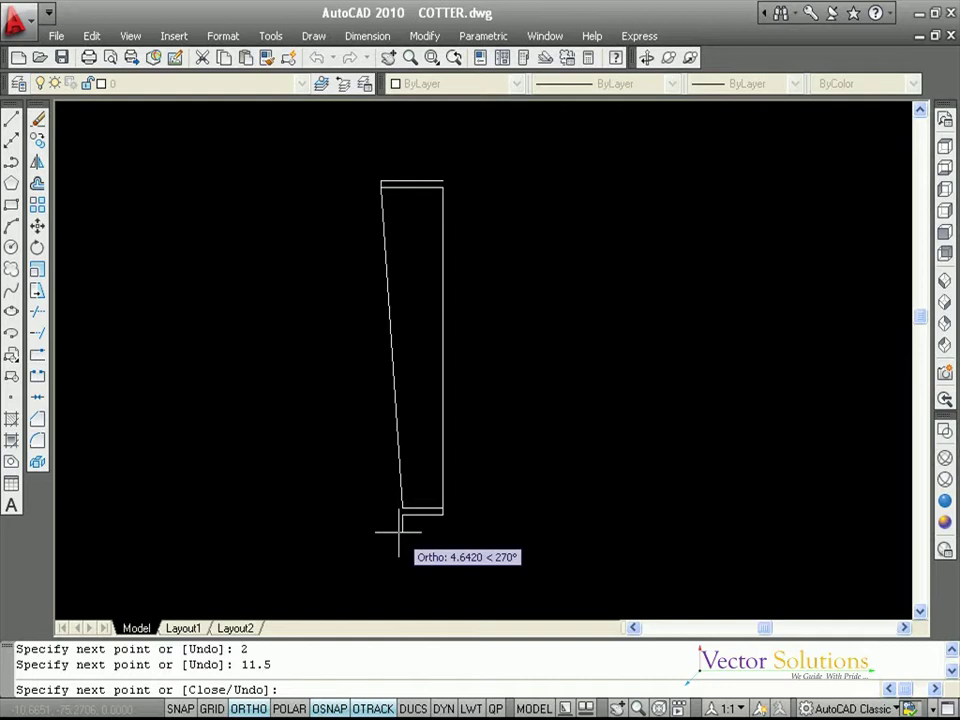
pyautogui.press('Return')
# Zoom in on the cotter outline and start a fresh LINE command
pyautogui.press('Escape')
pyautogui.press('Escape')
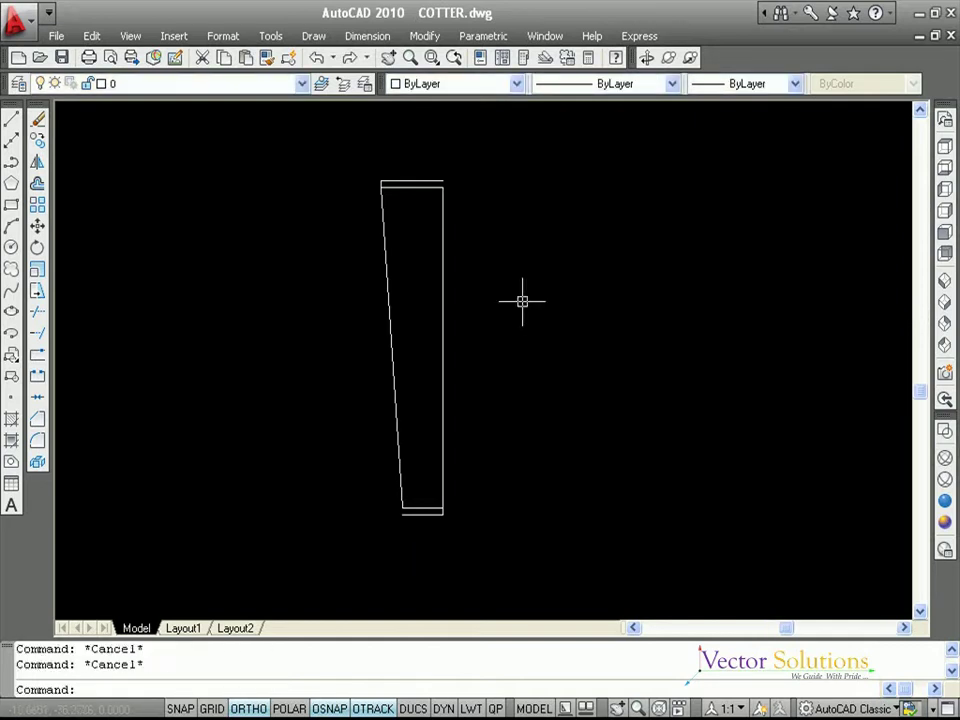
pyautogui.click(411, 58)
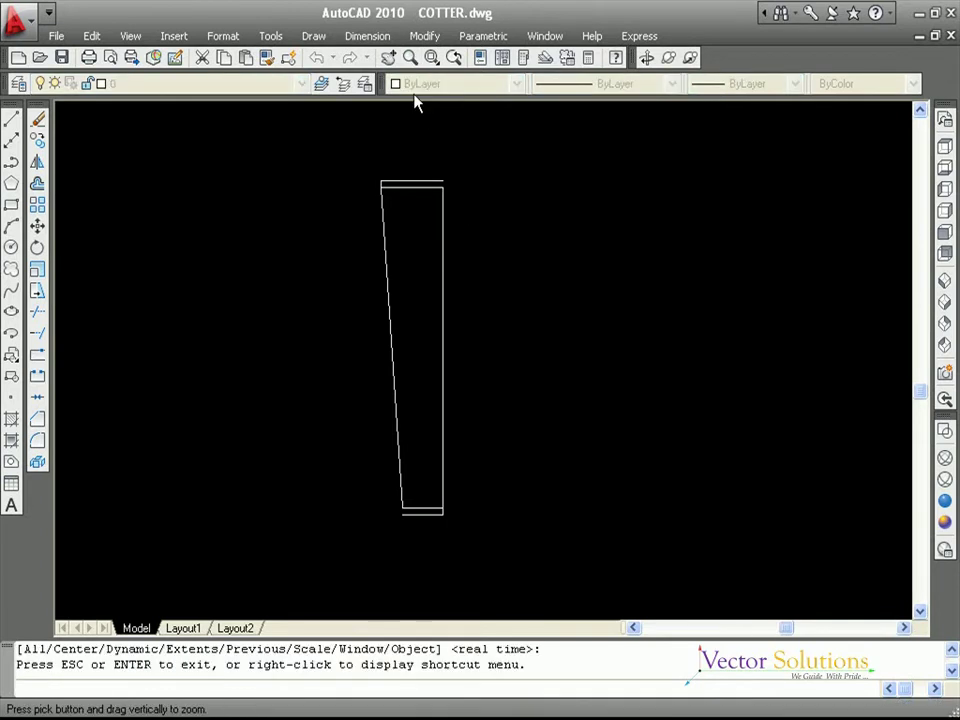
pyautogui.moveTo(430, 303); pyautogui.dragTo(433, 190)
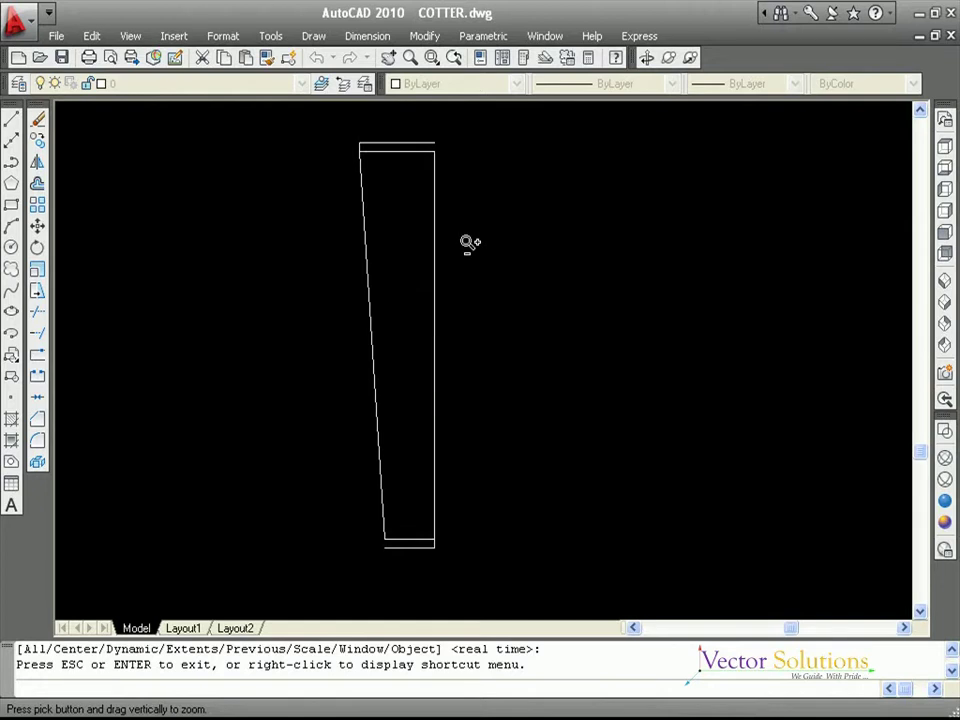
pyautogui.press('Escape')
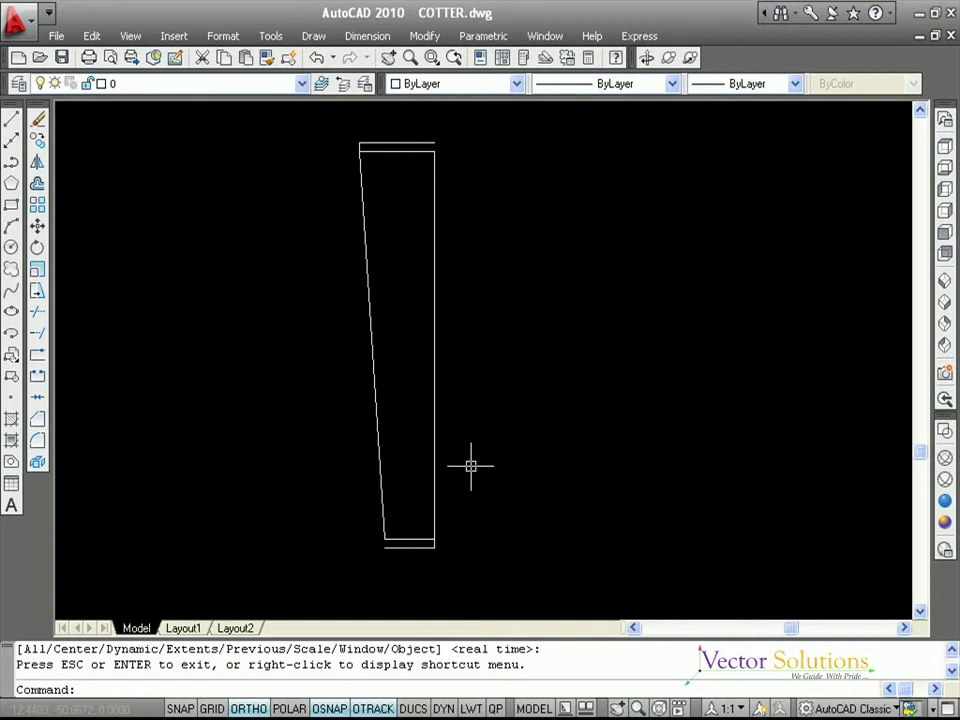
pyautogui.click(11, 118)
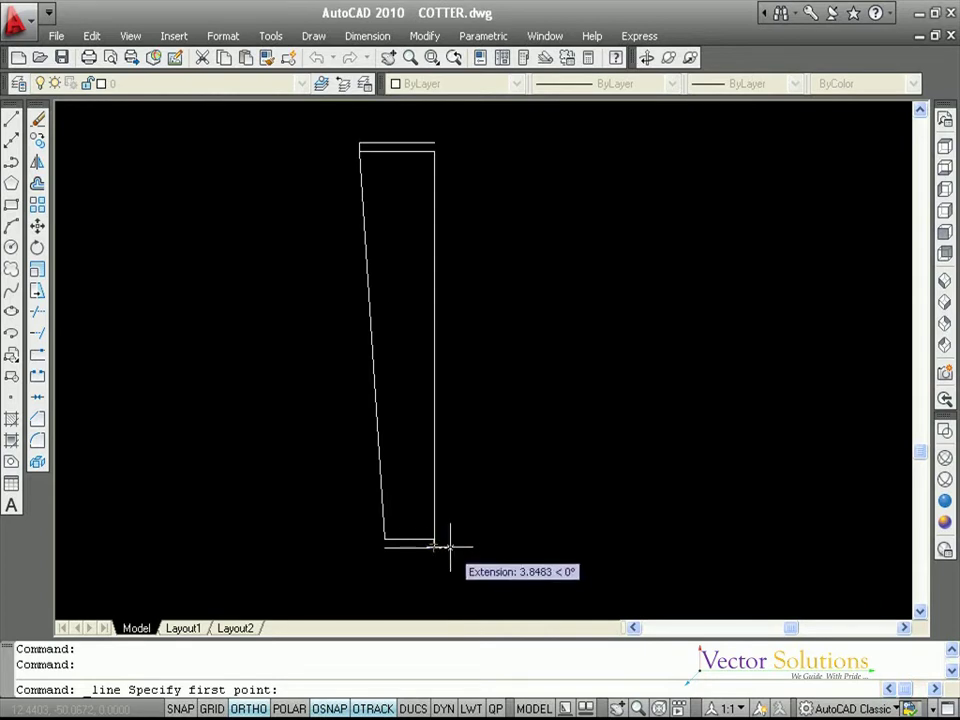
pyautogui.press('Escape')
pyautogui.press('Escape')
pyautogui.press('Escape')
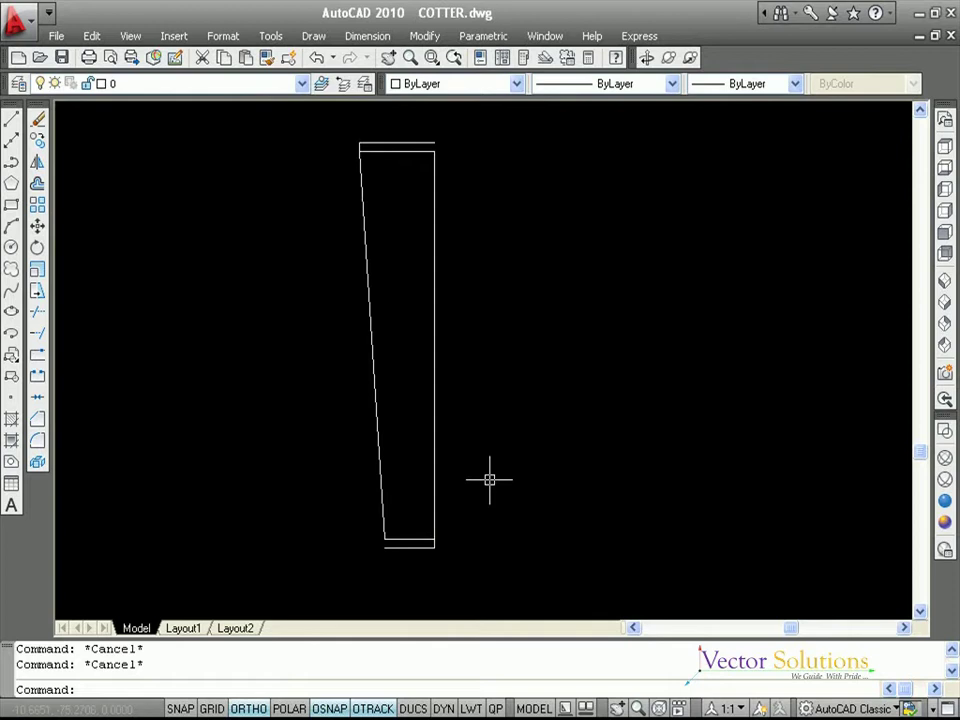
pyautogui.write('L')
pyautogui.press('Return')
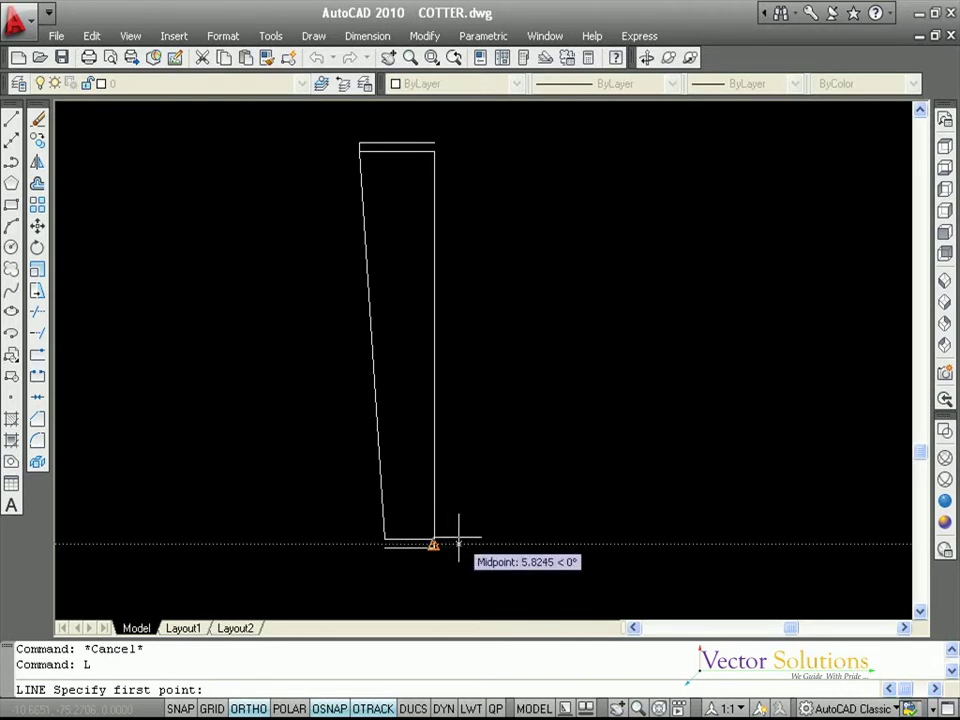
# Turn off Ortho and enable polar tracking at 45° increments
pyautogui.click(248, 708)
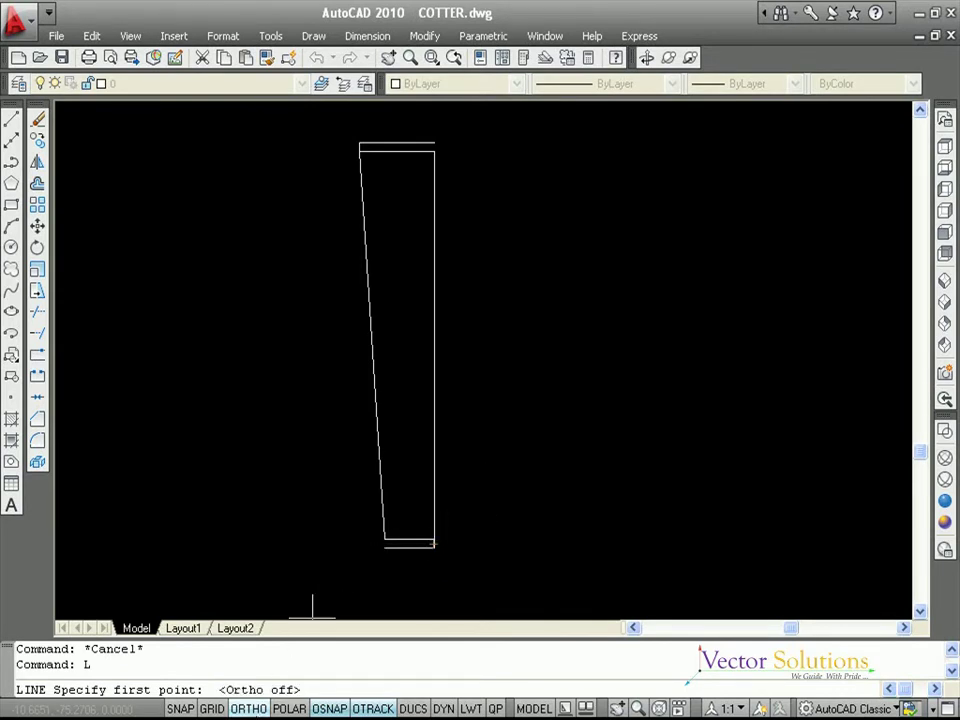
pyautogui.click(290, 708)
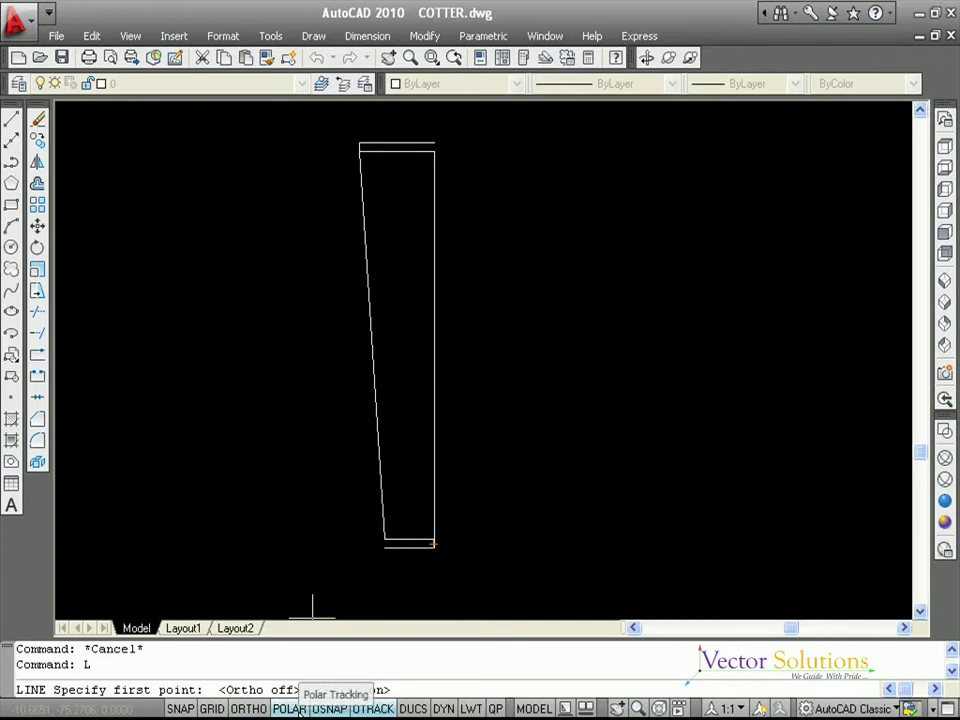
pyautogui.rightClick(298, 709)
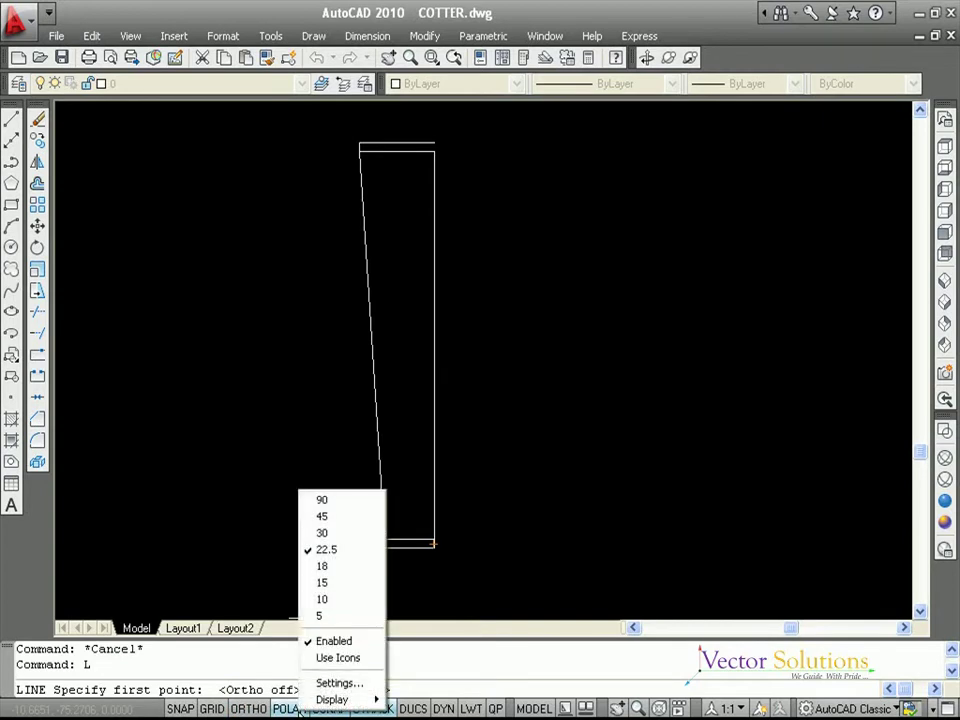
pyautogui.click(316, 517)
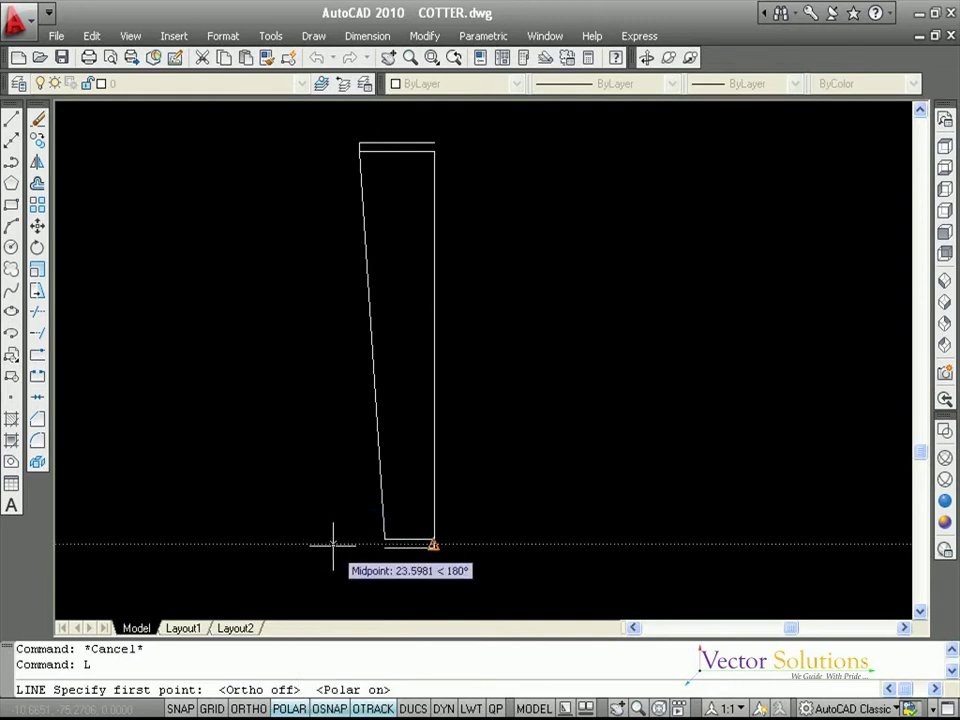
# Draw a short 225° diagonal down-left from the cotter's bottom-right corner
pyautogui.click(433, 540)
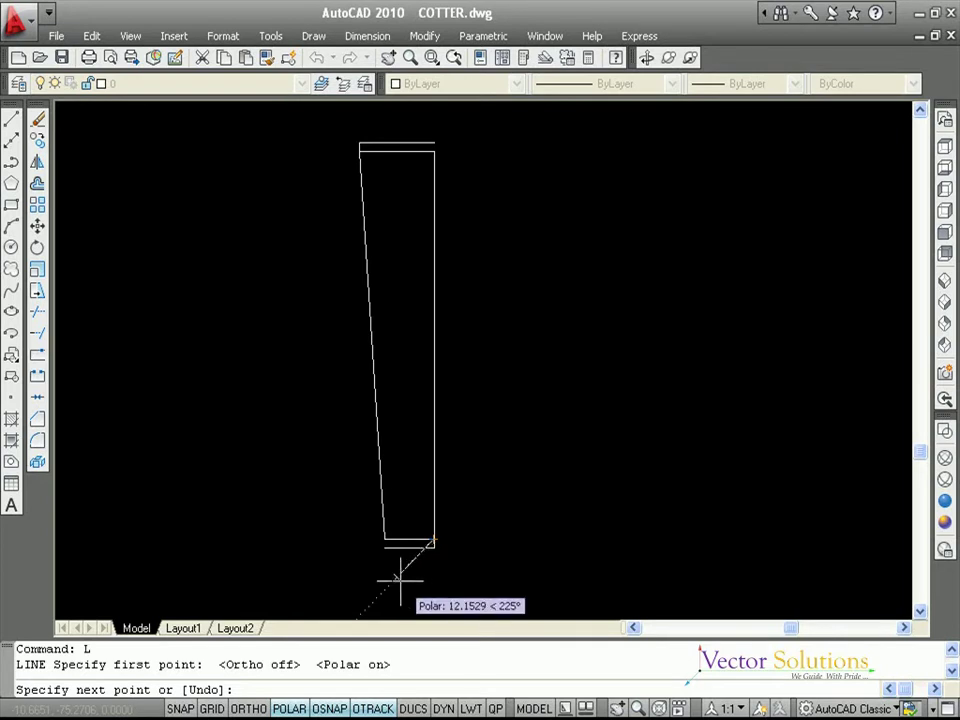
pyautogui.click(397, 577)
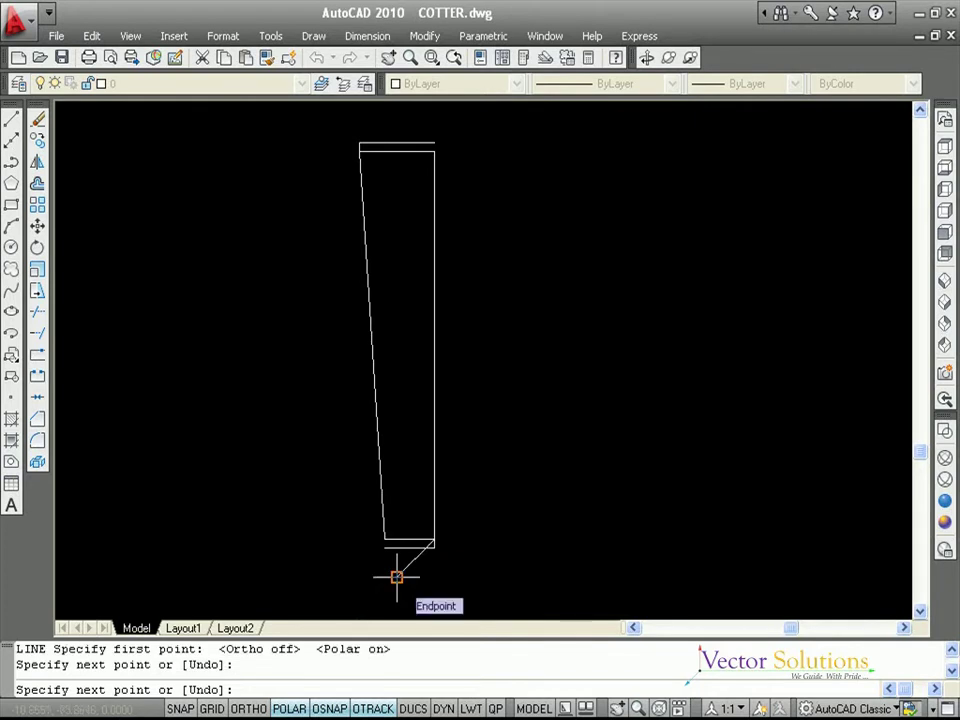
pyautogui.press('Return')
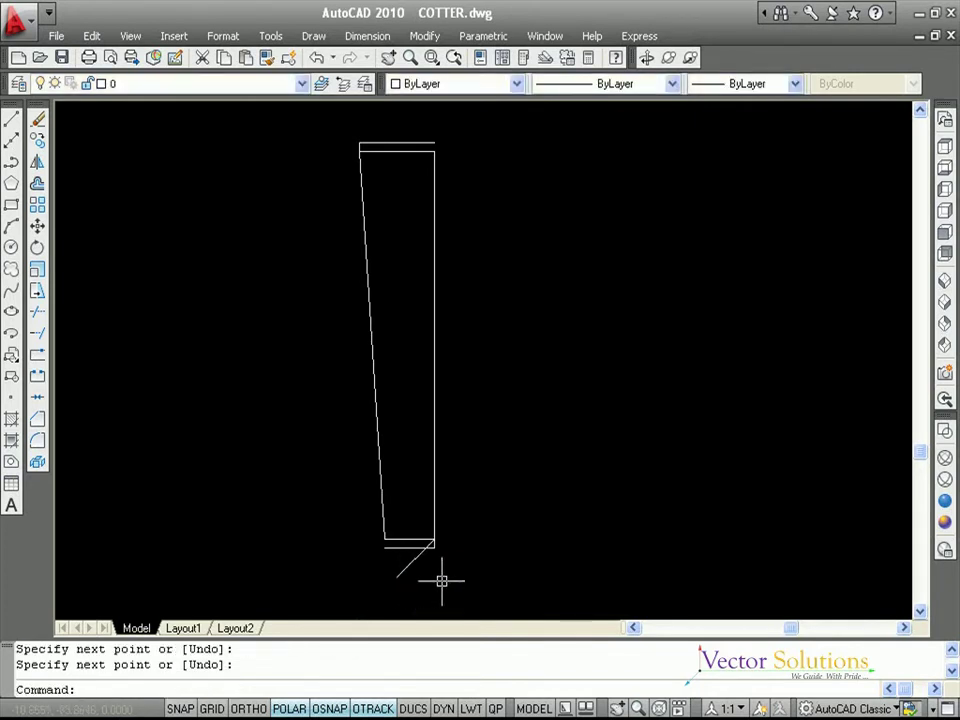
pyautogui.press('Escape')
pyautogui.press('Escape')
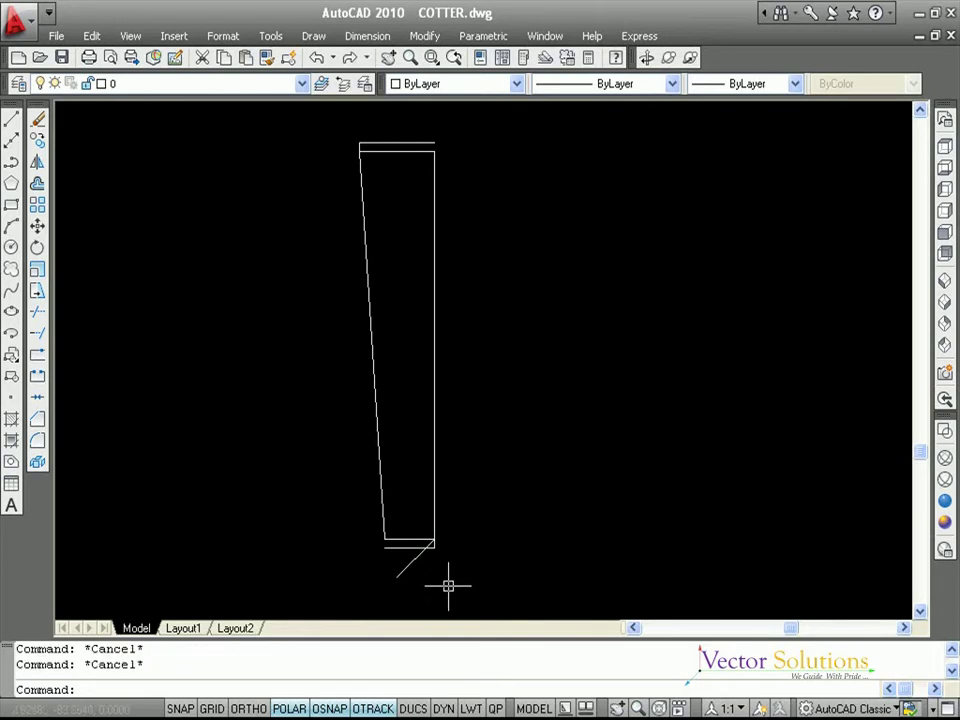
# Trim the diagonal's overhang below the bottom-right corner
pyautogui.write('TR')
pyautogui.press('Return')
pyautogui.press('Return')
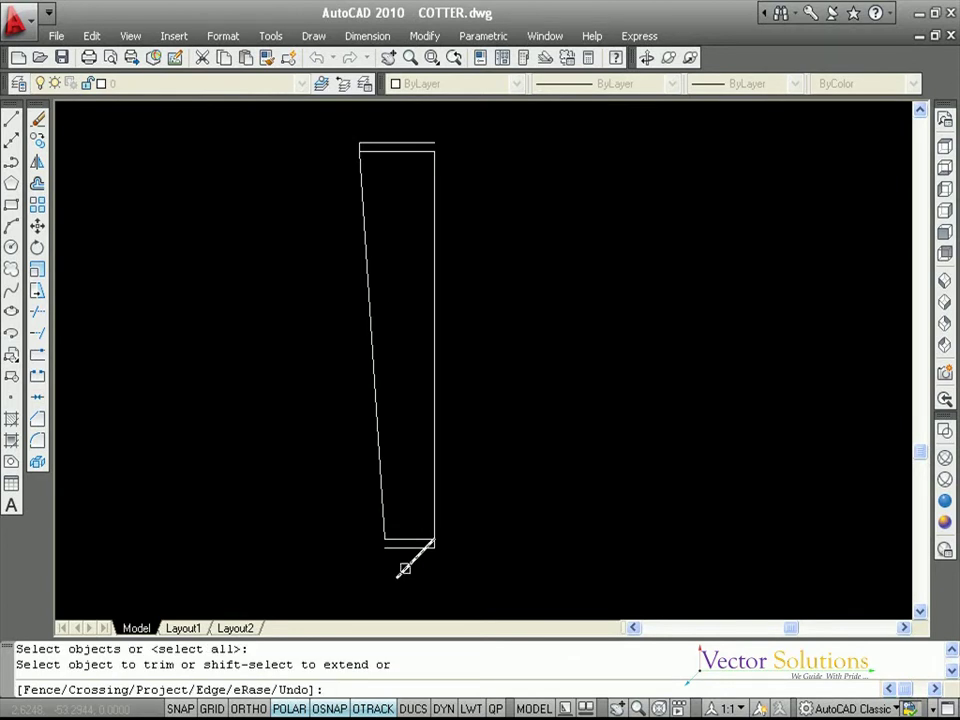
pyautogui.click(408, 564)
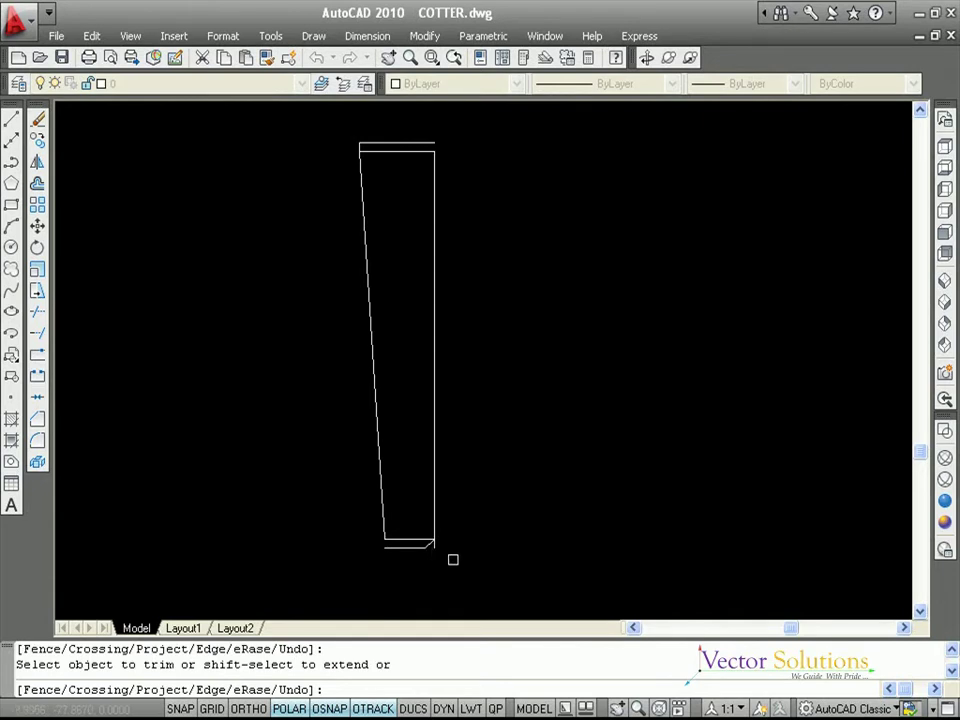
pyautogui.press('Escape')
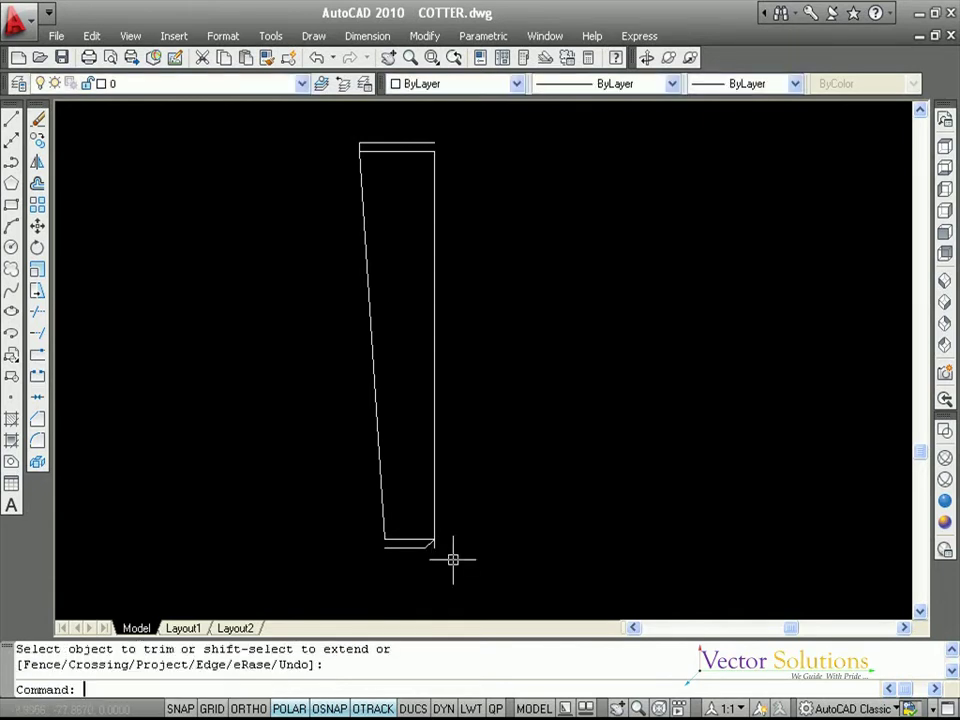
pyautogui.press('Escape')
pyautogui.press('Escape')
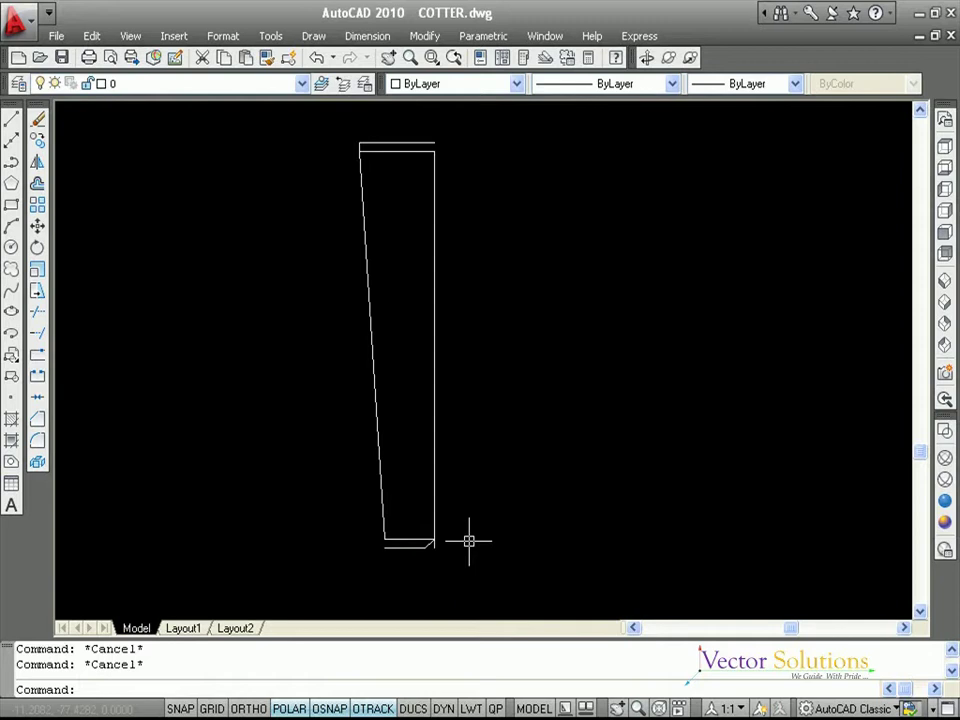
# Erase the stray edge piece left at the bottom-right corner
pyautogui.write('E')
pyautogui.press('Return')
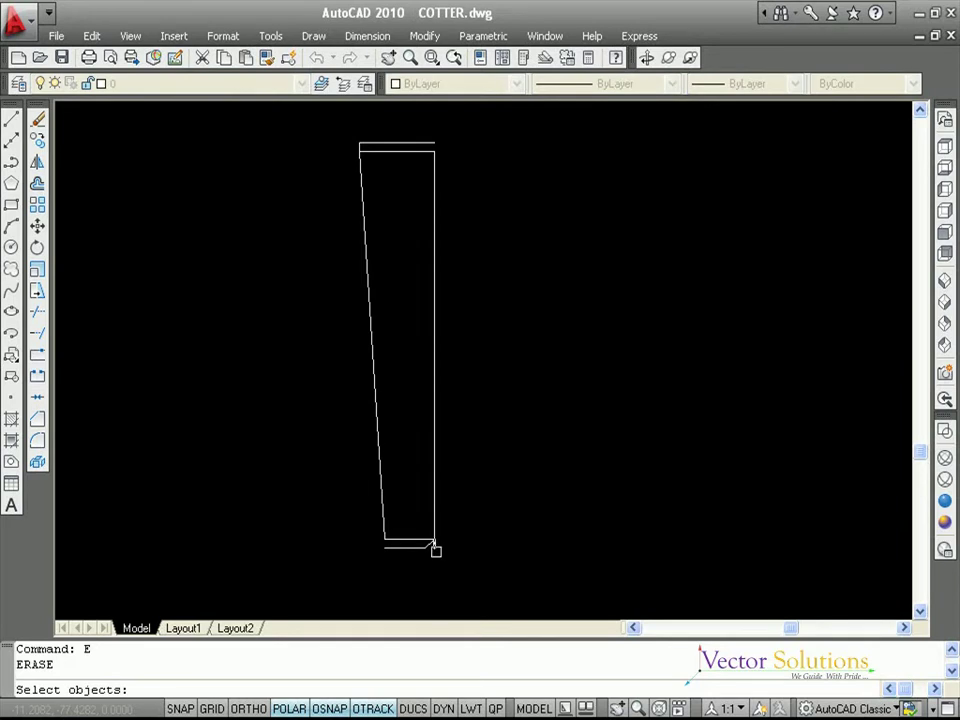
pyautogui.click(436, 548)
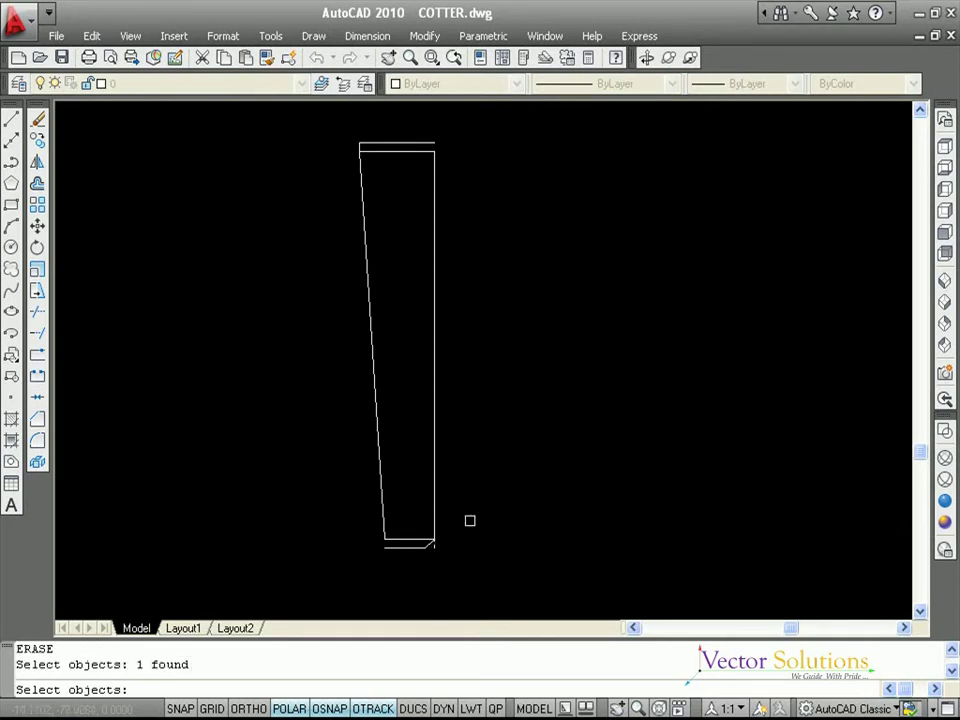
pyautogui.press('Return')
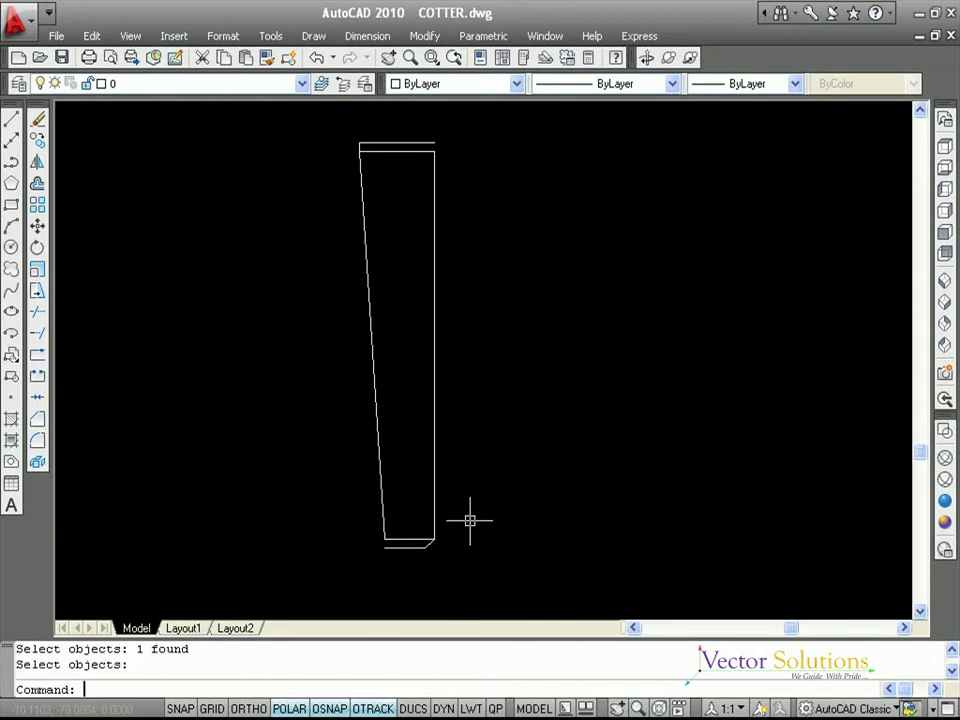
# Mirror the bottom-right chamfer about a horizontal axis through the right edge's midpoint, then turn on Ortho
pyautogui.click(37, 164)
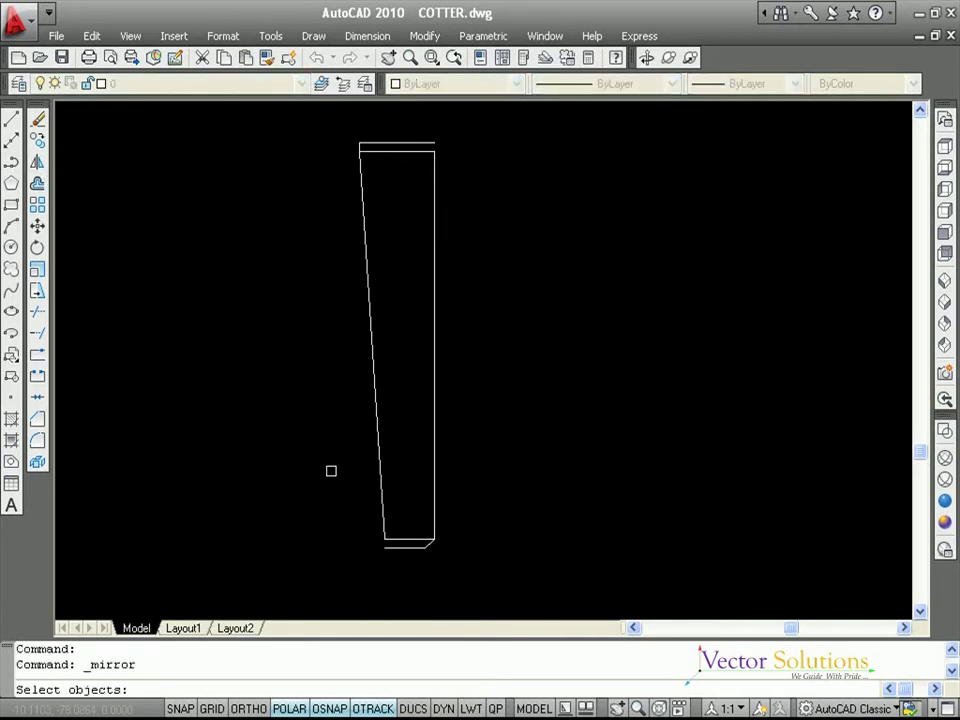
pyautogui.click(412, 500)
pyautogui.click(459, 570)
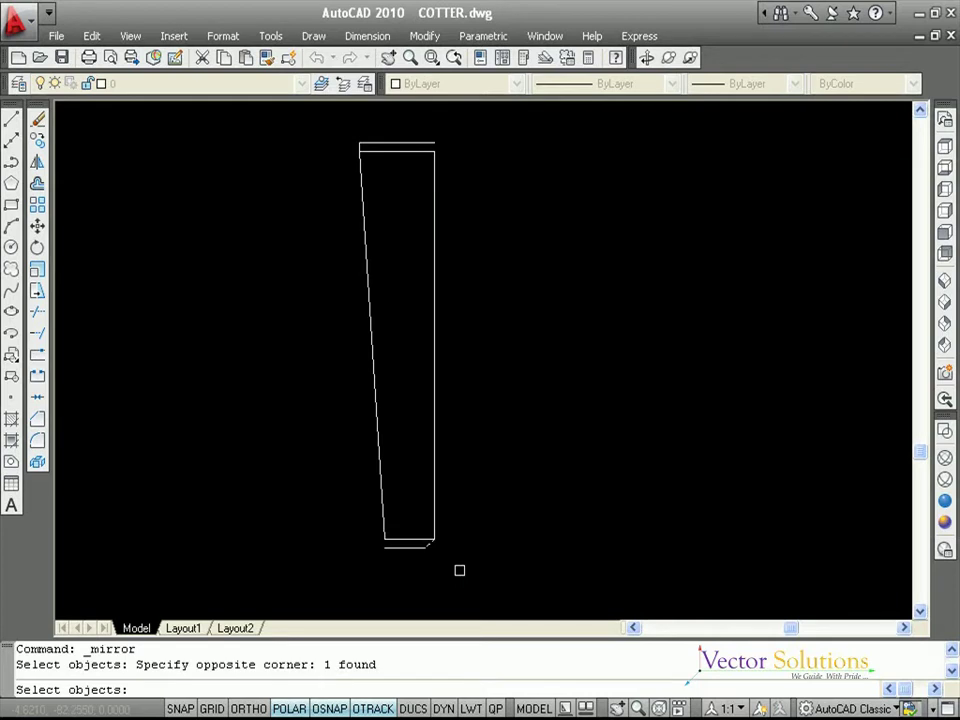
pyautogui.press('Return')
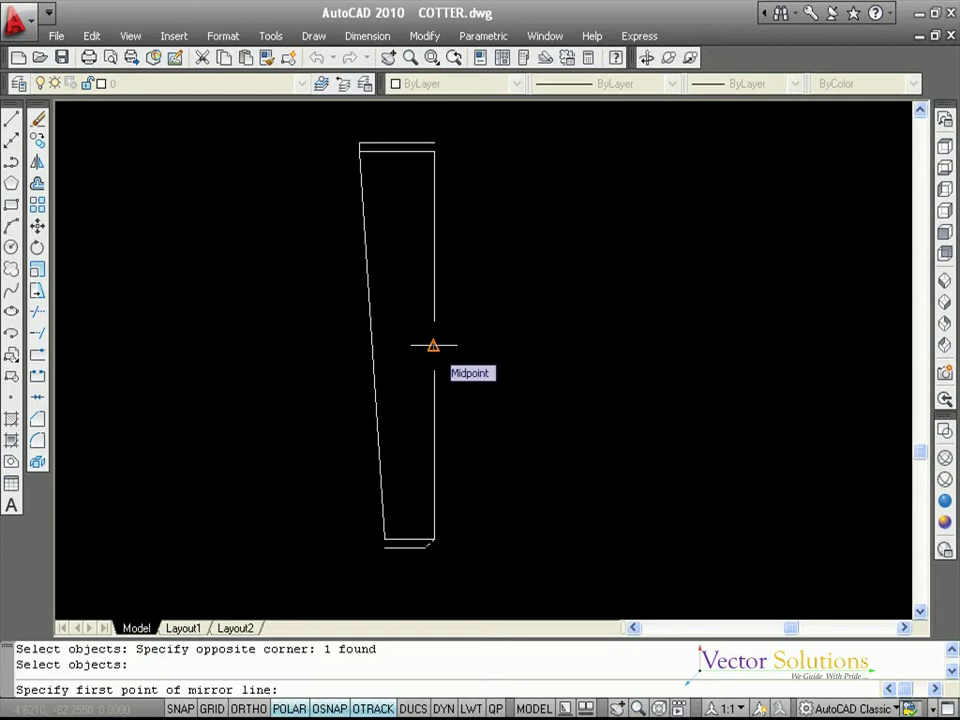
pyautogui.click(433, 345)
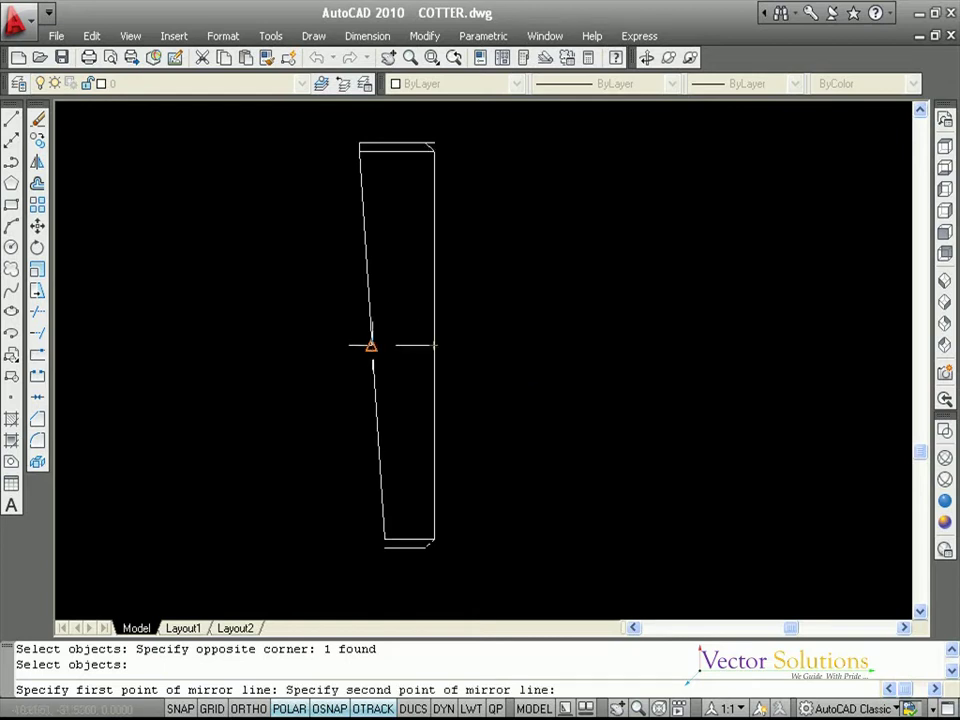
pyautogui.click(371, 345)
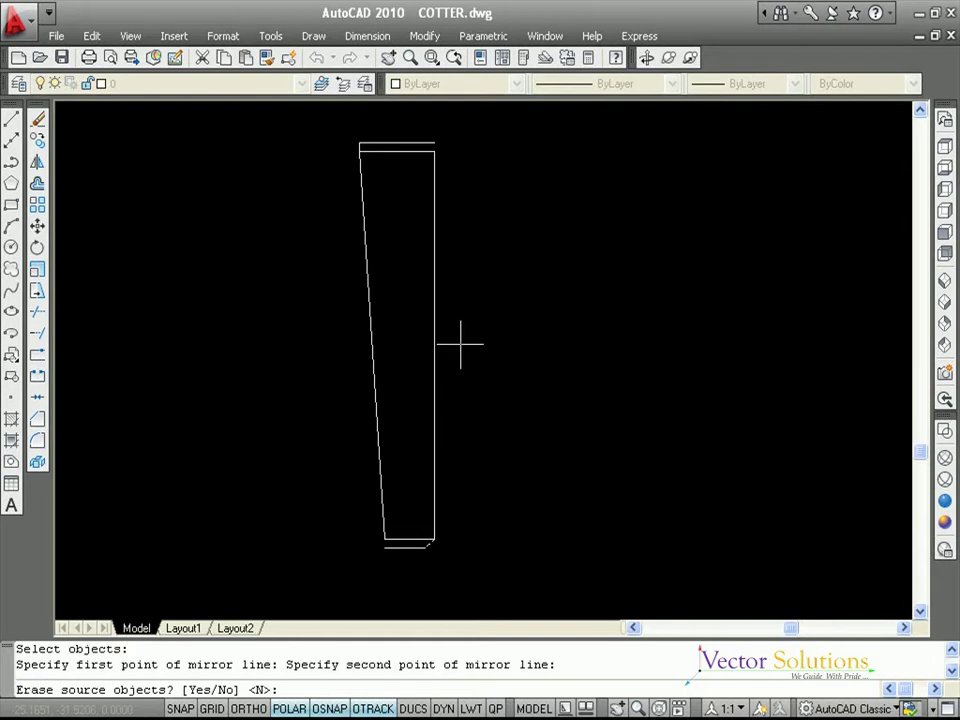
pyautogui.press('Return')
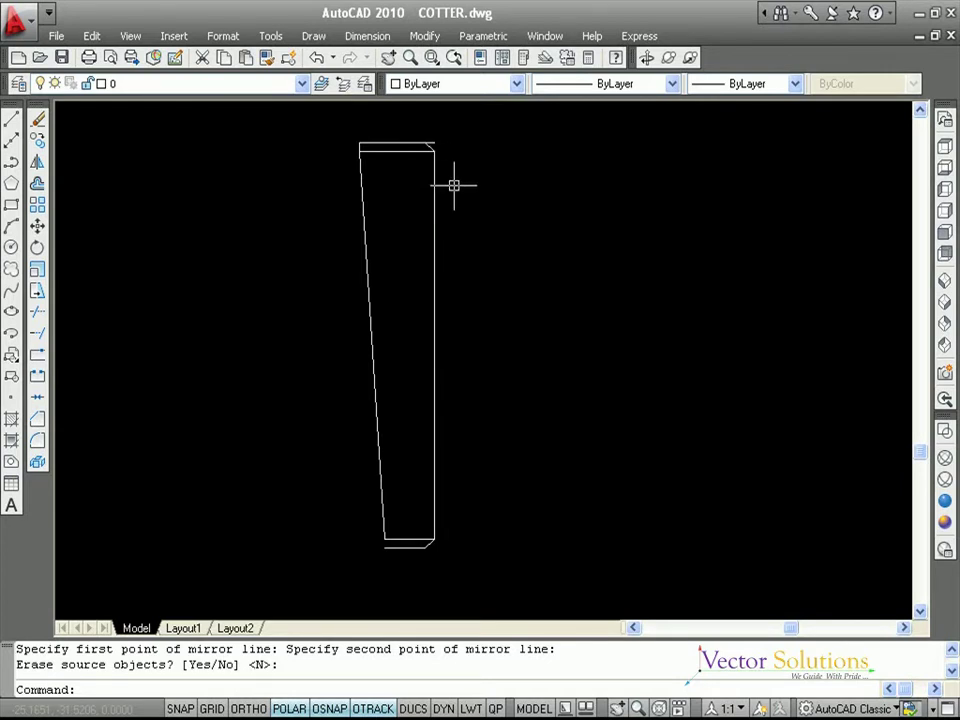
pyautogui.press('F8')
pyautogui.press('Escape')
pyautogui.press('Escape')
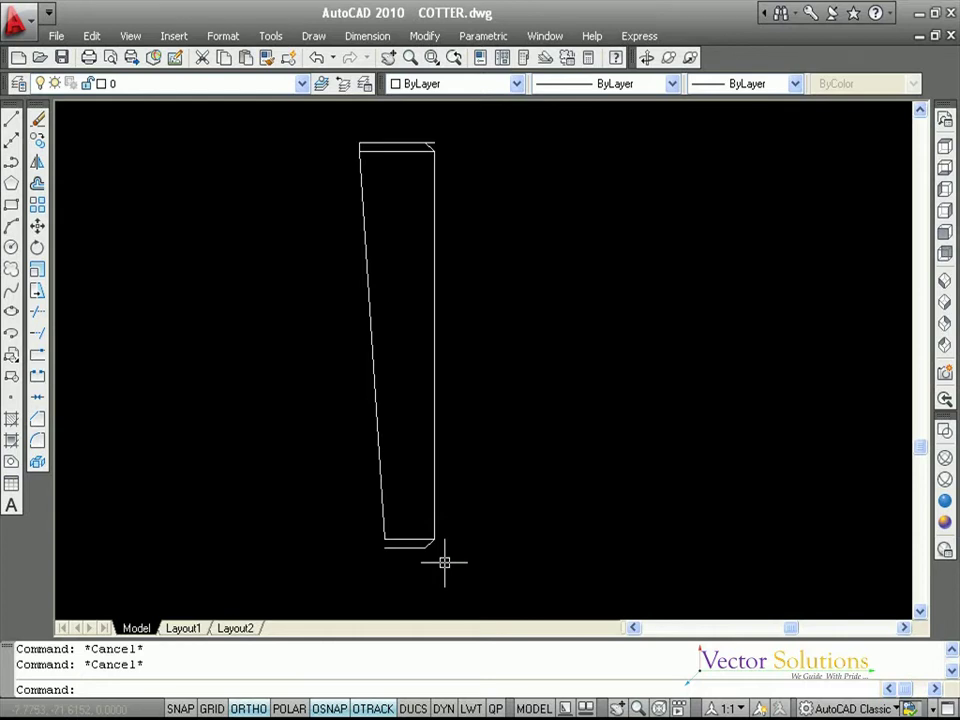
# Mirror the bottom-right chamfer about a vertical axis to create the bottom-left chamfer
pyautogui.write('mi')
pyautogui.press('Return')
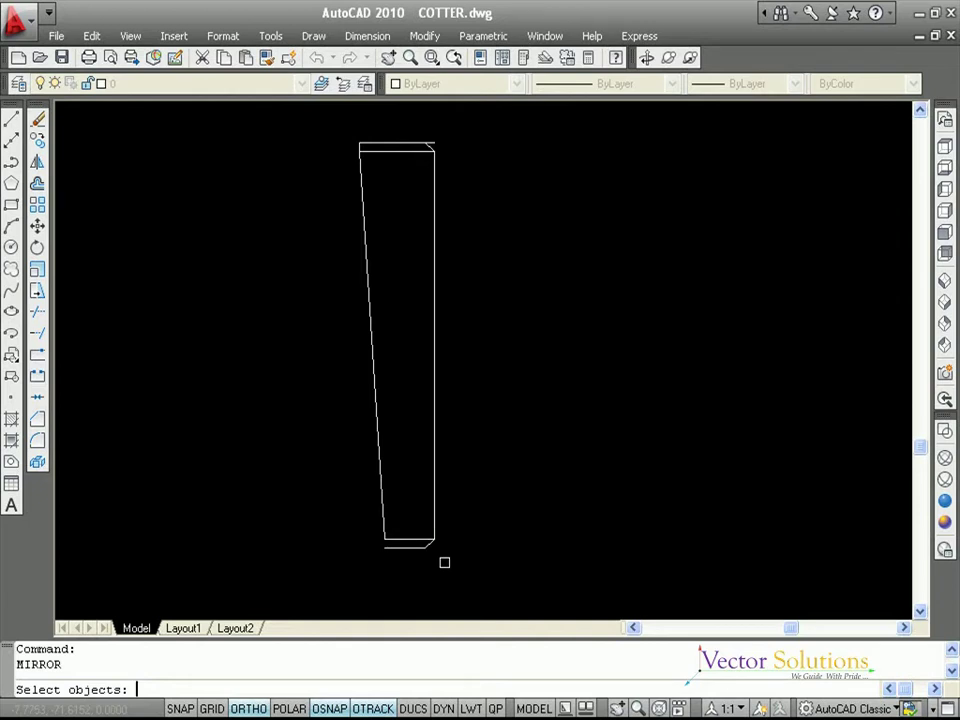
pyautogui.click(411, 508)
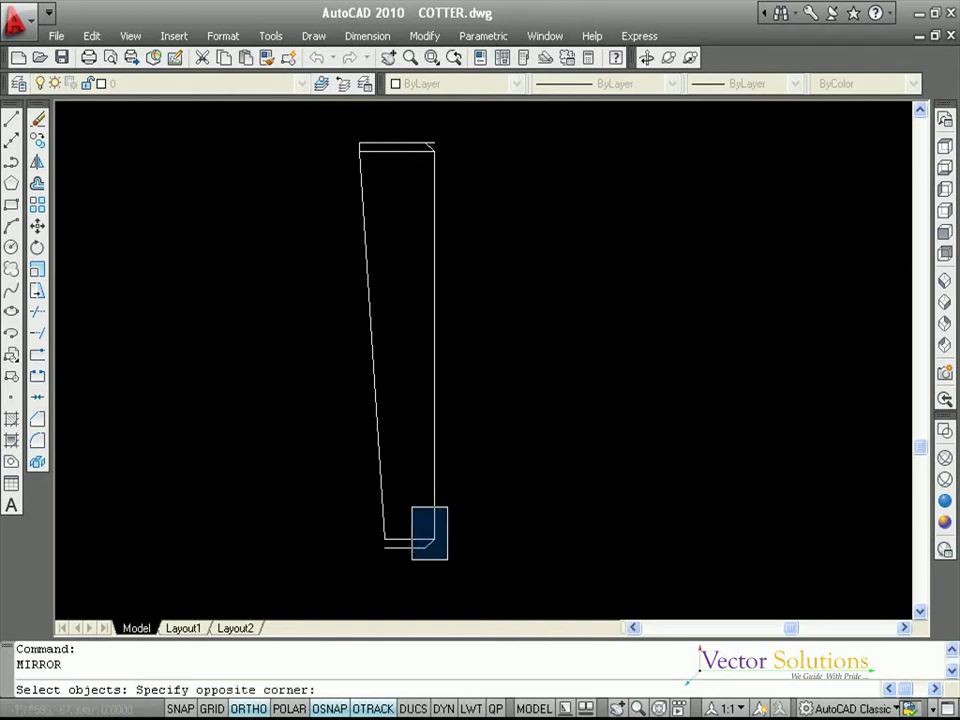
pyautogui.click(447, 558)
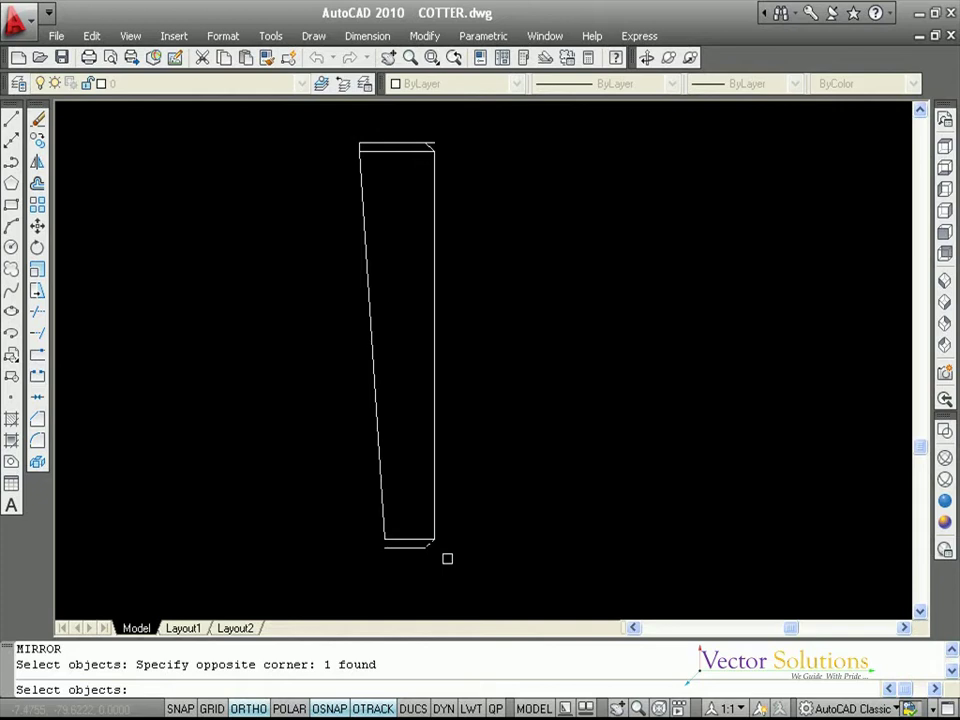
pyautogui.press('Return')
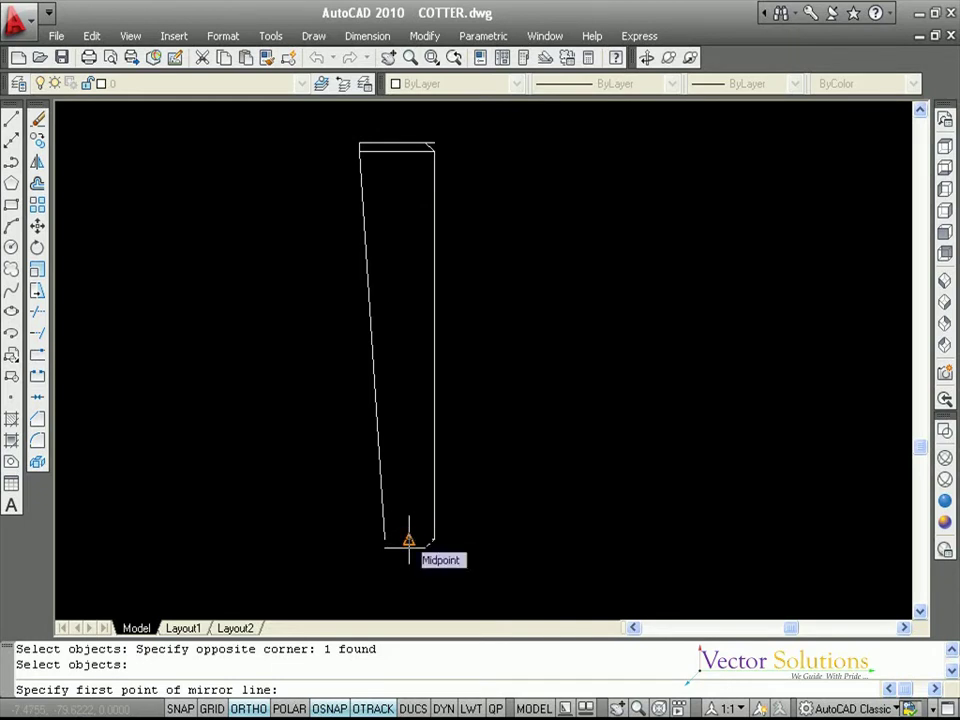
pyautogui.click(408, 541)
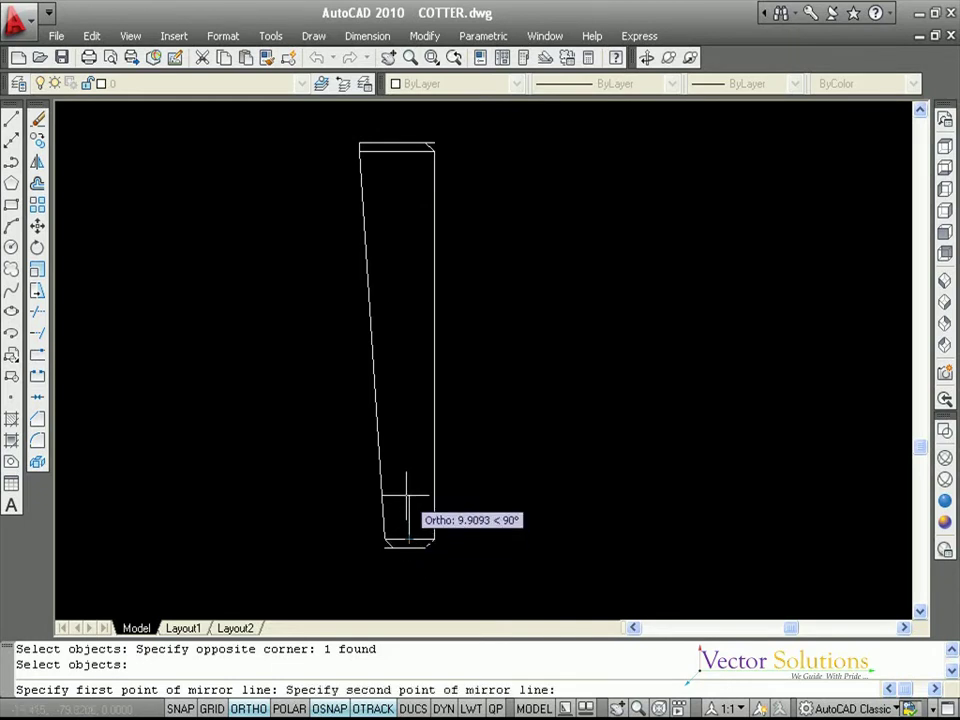
pyautogui.click(406, 497)
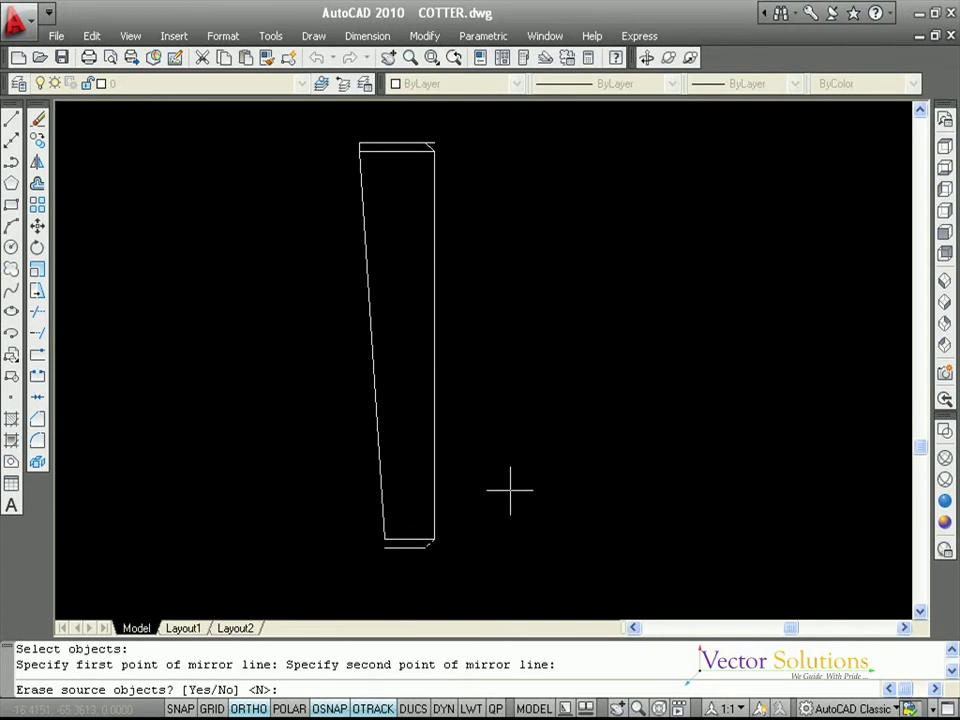
pyautogui.press('Return')
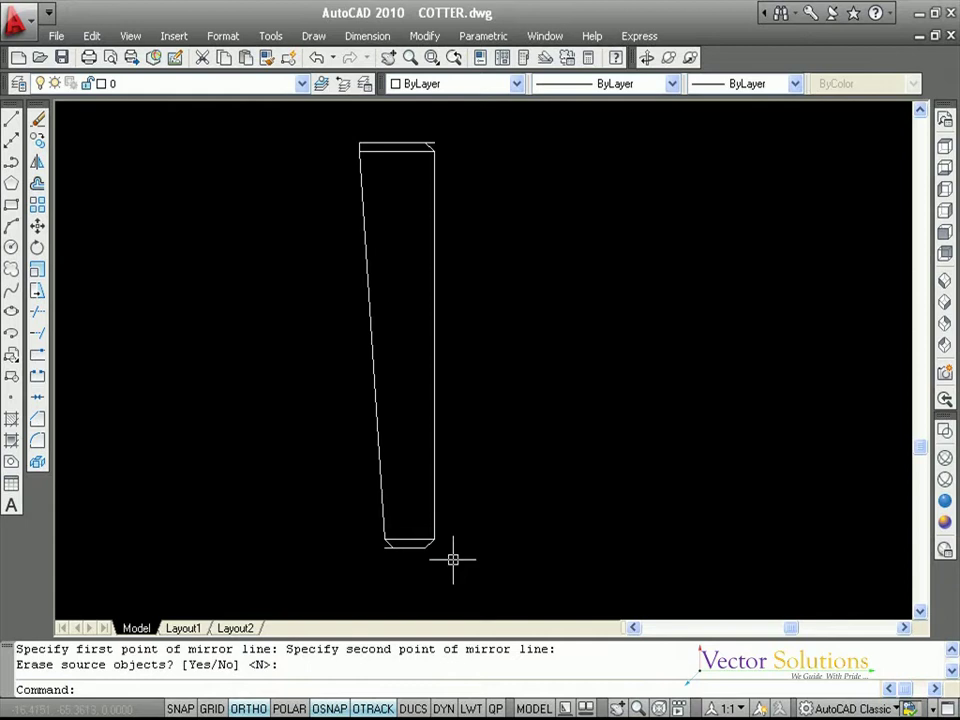
# Mirror the top-right chamfer across the top edge's midpoint to the top-left corner
pyautogui.press('Return')
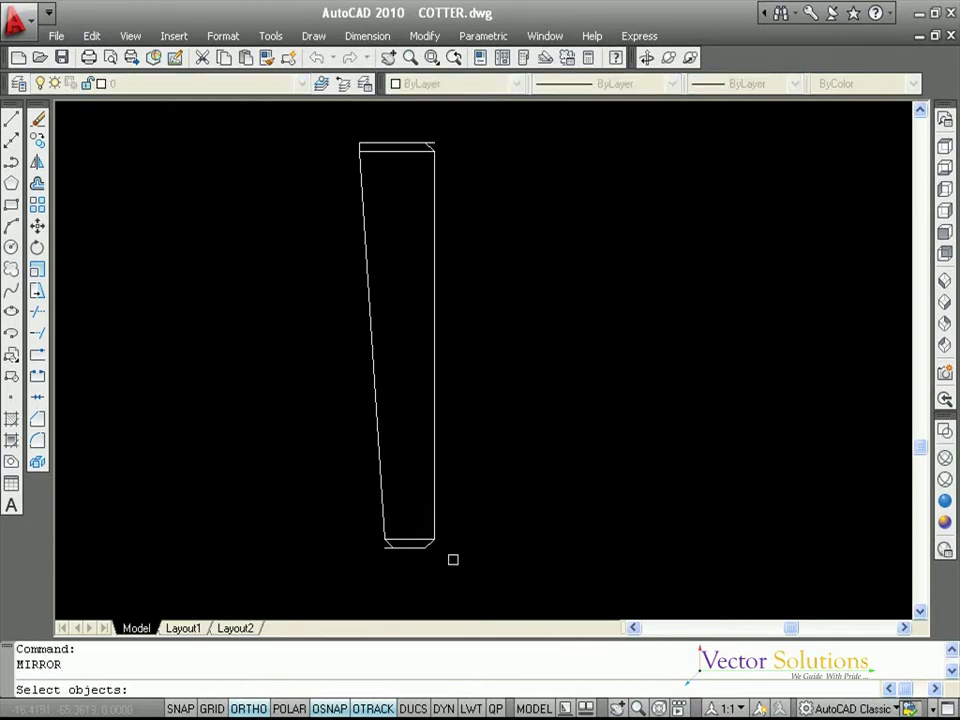
pyautogui.click(416, 117)
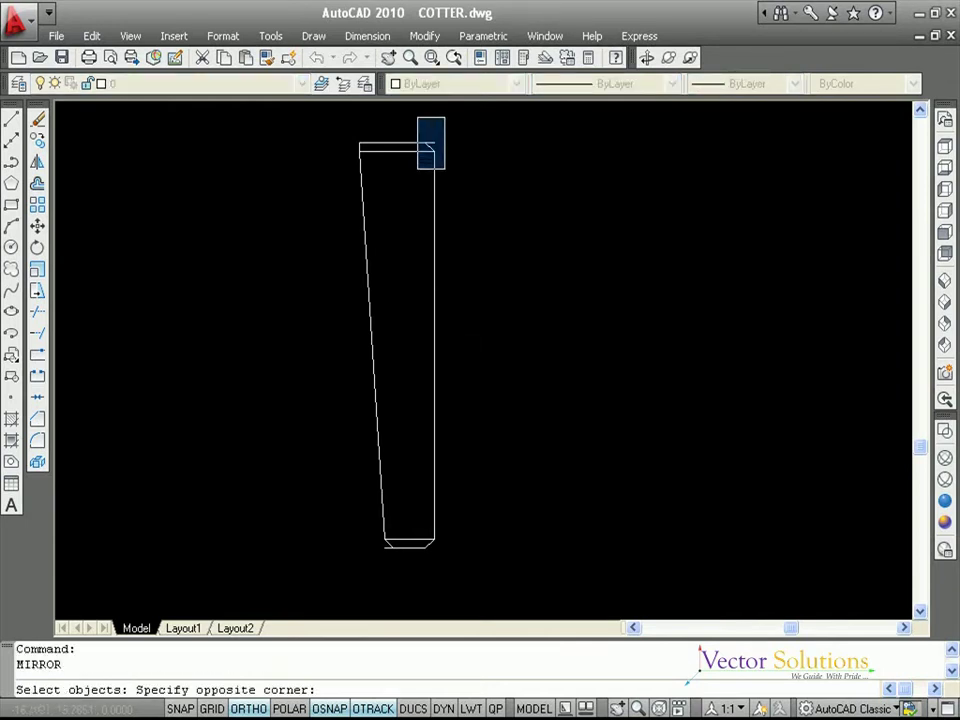
pyautogui.click(458, 182)
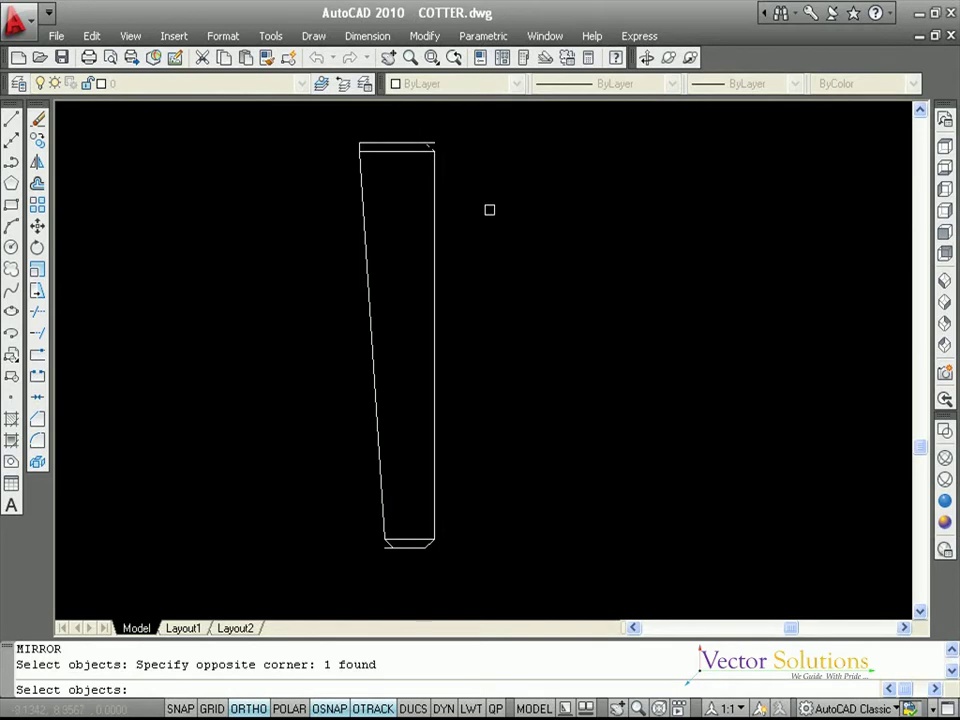
pyautogui.press('Return')
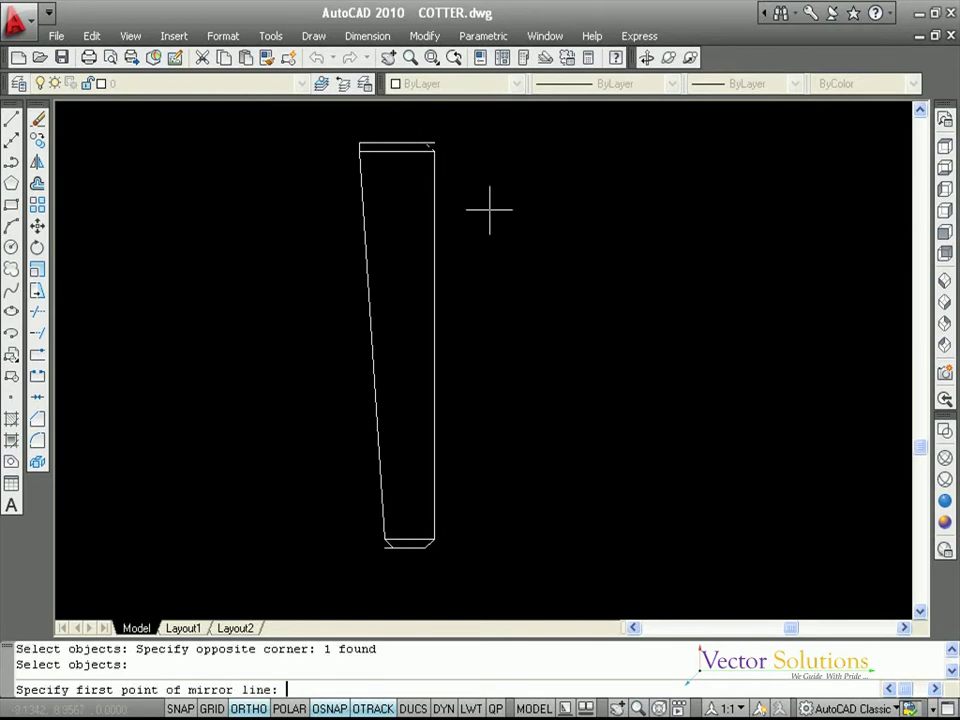
pyautogui.click(396, 151)
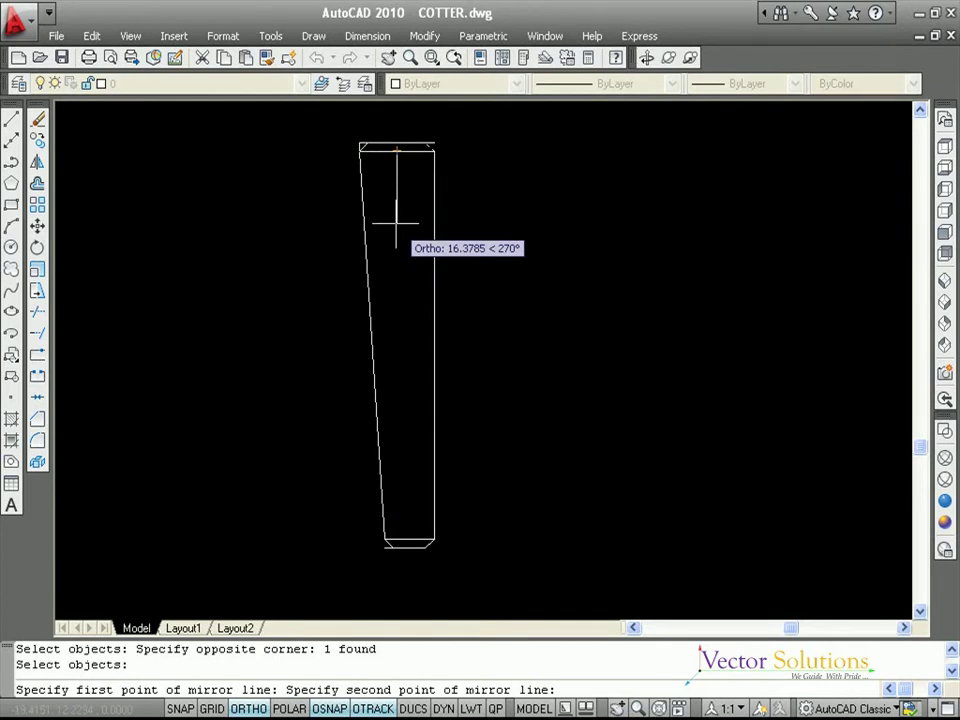
pyautogui.click(396, 224)
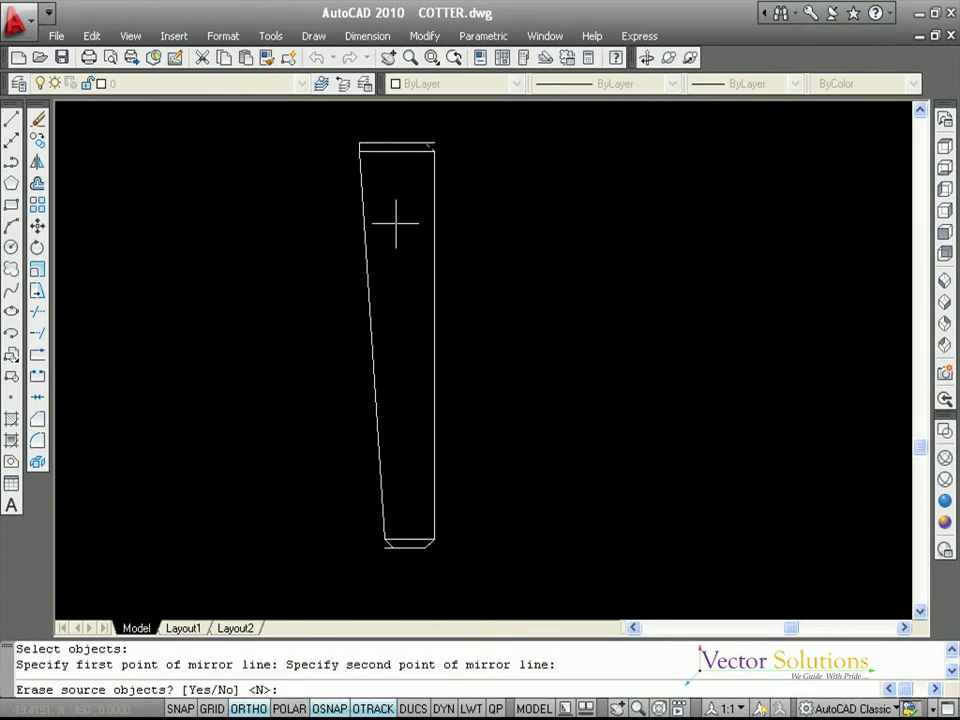
pyautogui.press('Return')
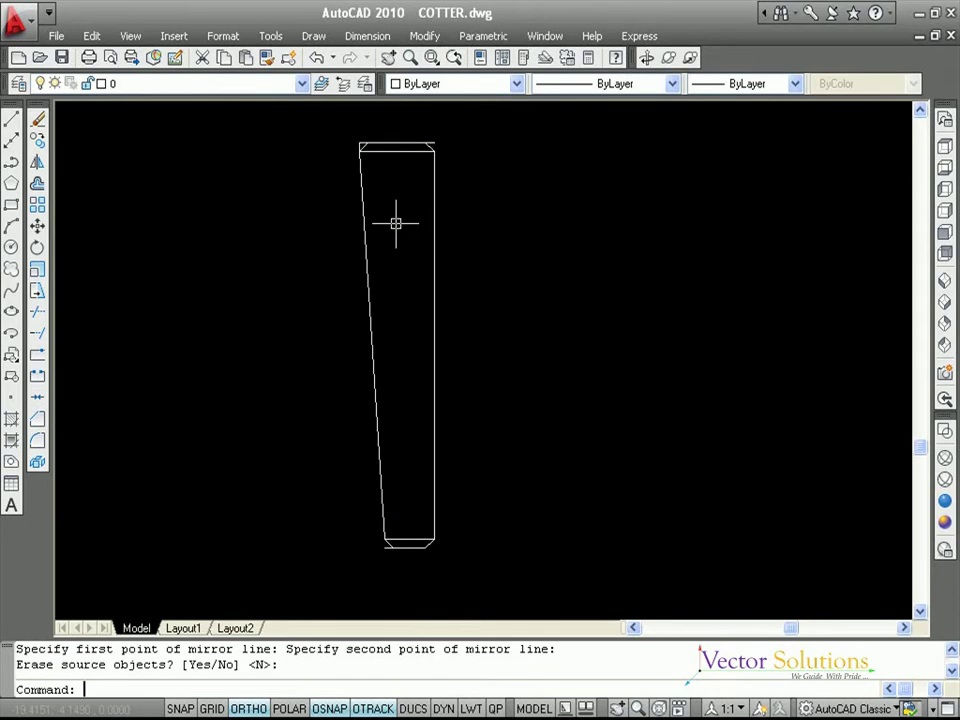
pyautogui.press('Escape')
pyautogui.press('Escape')
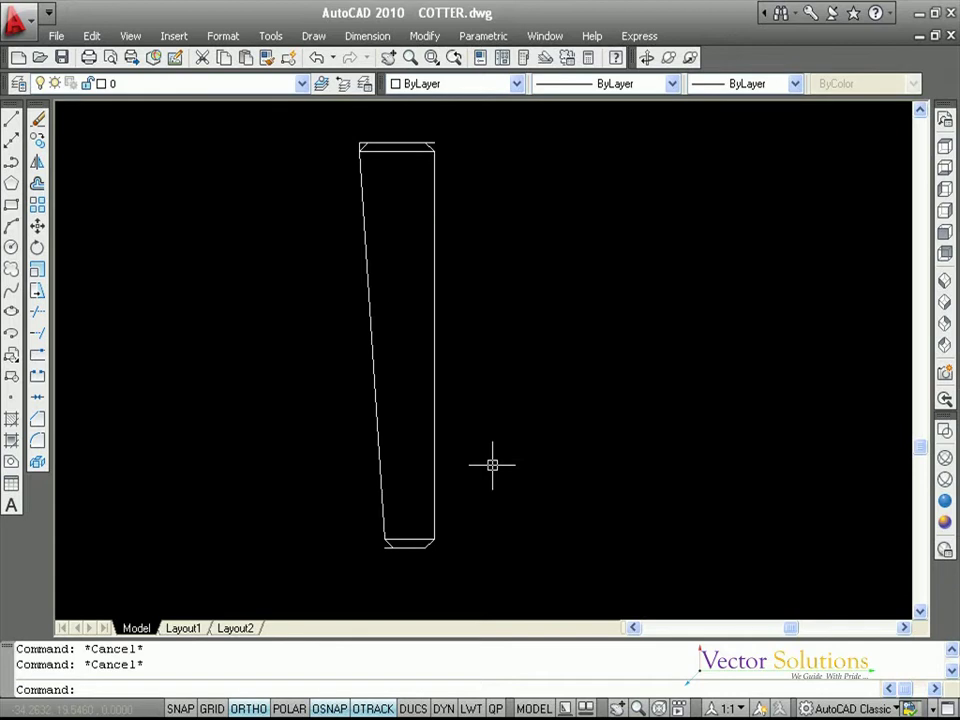
# Trim the corner stubs at the lower-left and top-right corners
pyautogui.write('TR')
pyautogui.press('Return')
pyautogui.press('Return')
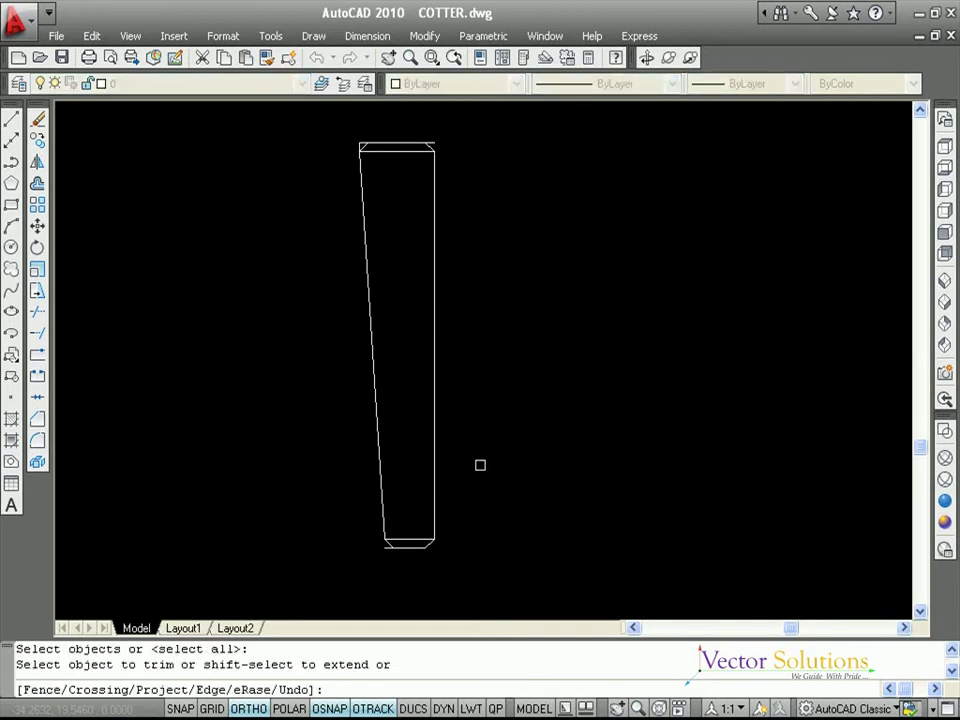
pyautogui.click(382, 551)
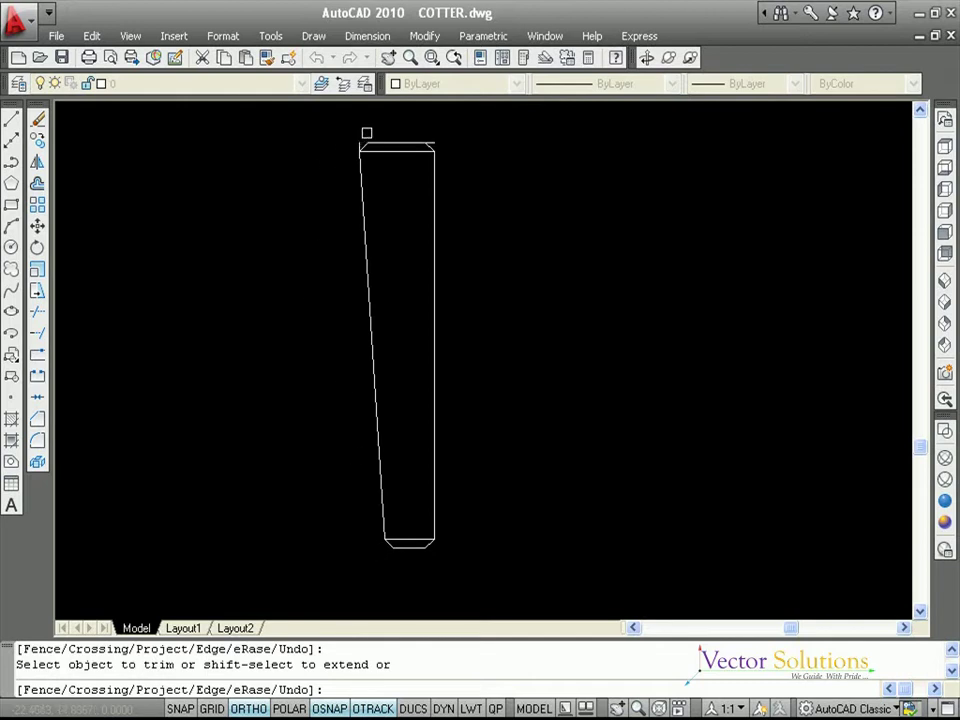
pyautogui.click(435, 141)
pyautogui.press('Return')
# Delete the leftover straight band lines at the top and bottom
pyautogui.click(400, 149)
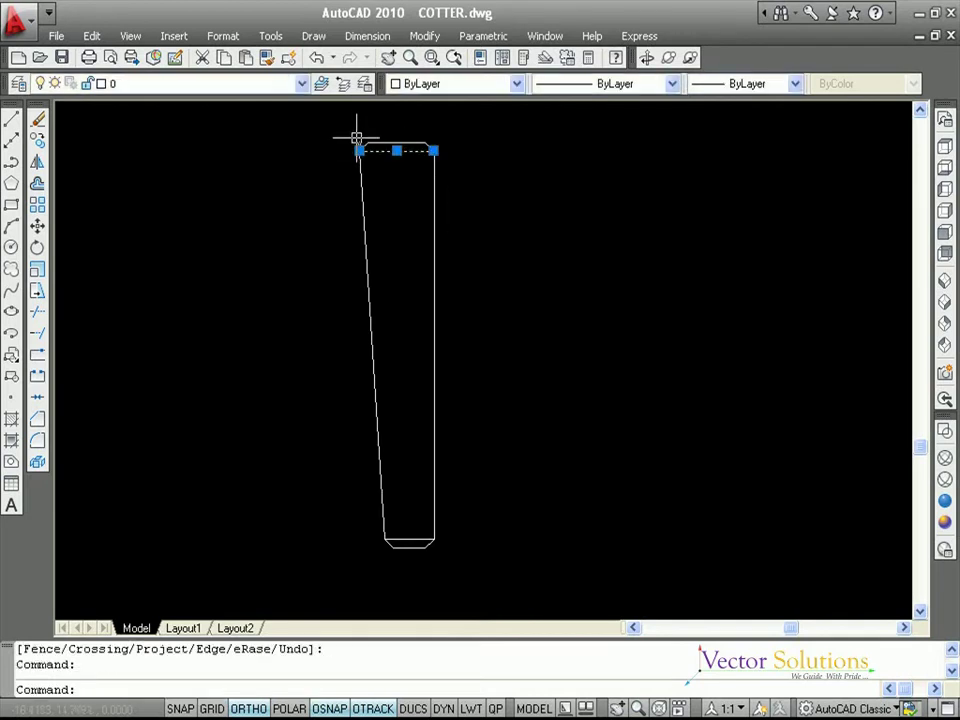
pyautogui.click(363, 146)
pyautogui.click(403, 536)
pyautogui.press('Delete')
pyautogui.press('Escape')
pyautogui.press('Escape')
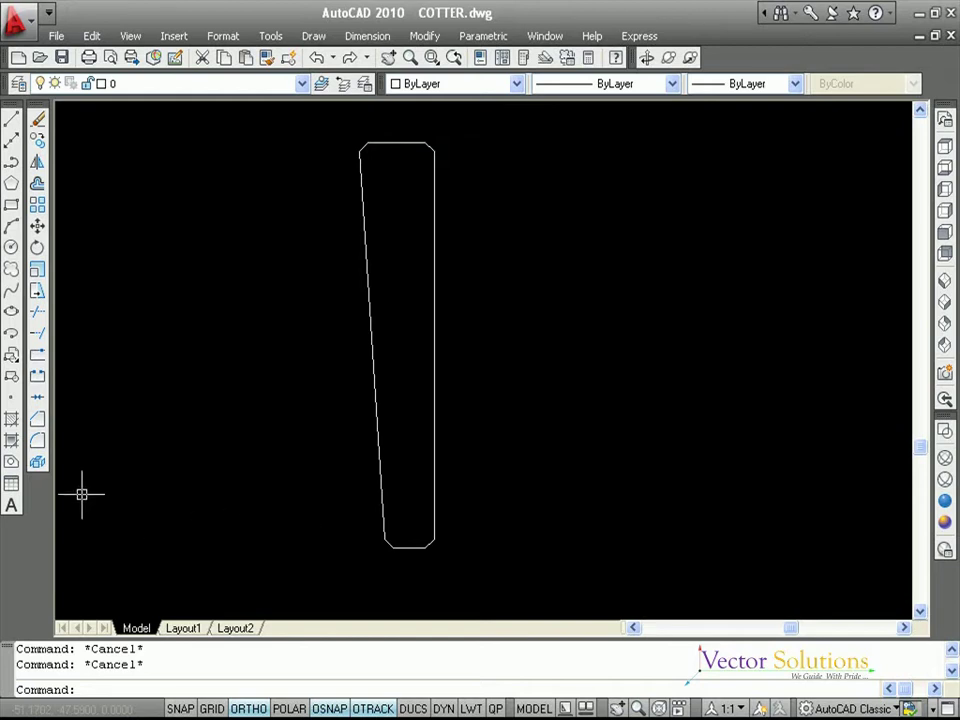
# Convert the chamfered cotter outline into one region
pyautogui.click(12, 463)
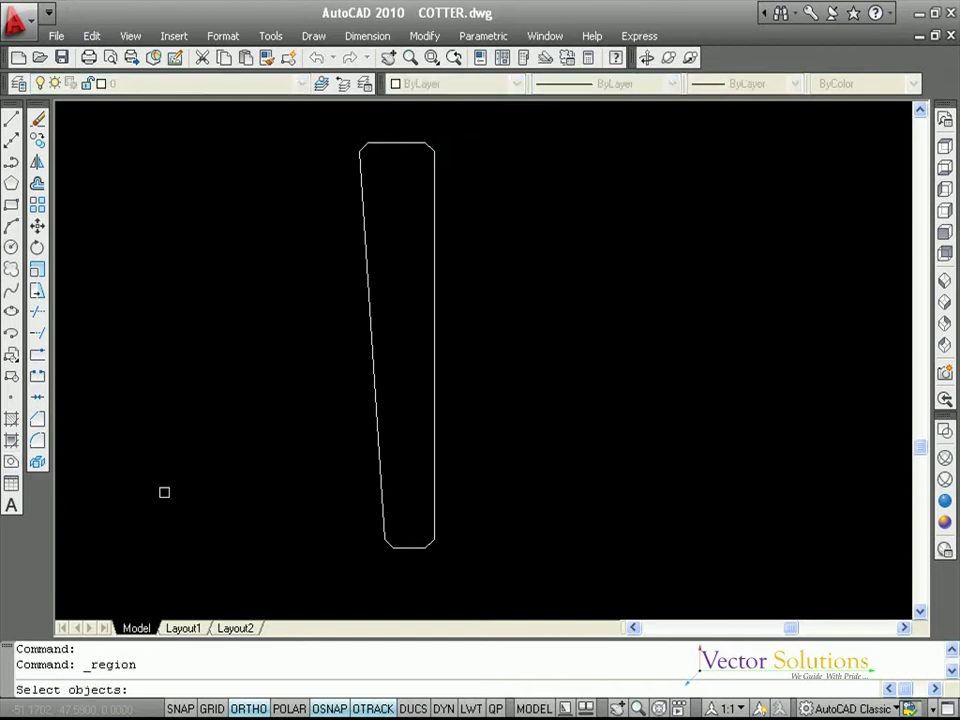
pyautogui.click(300, 580)
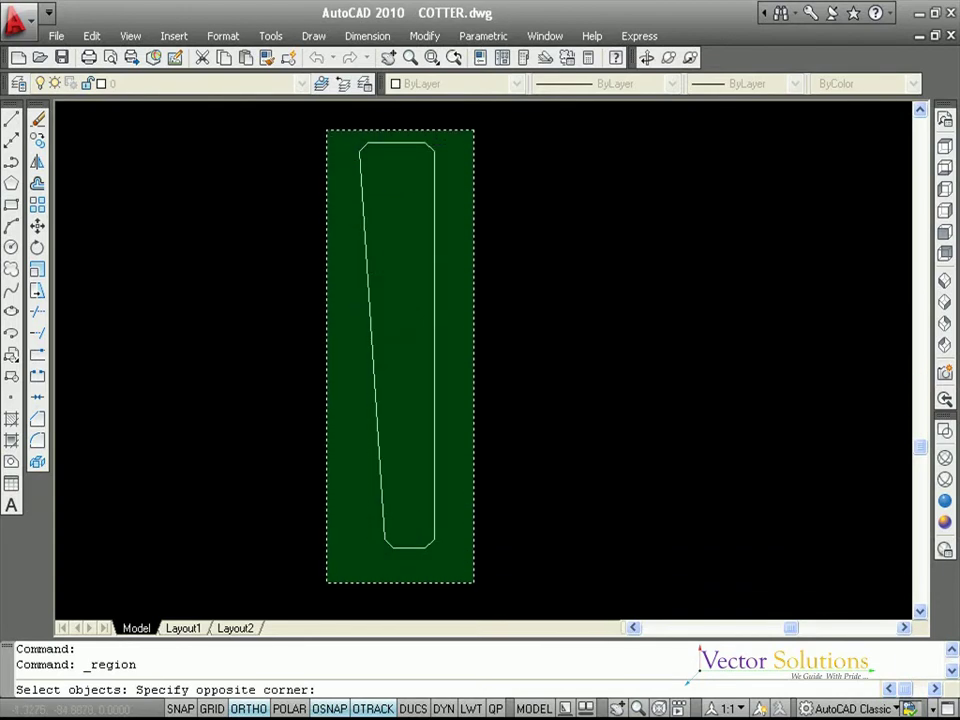
pyautogui.click(325, 126)
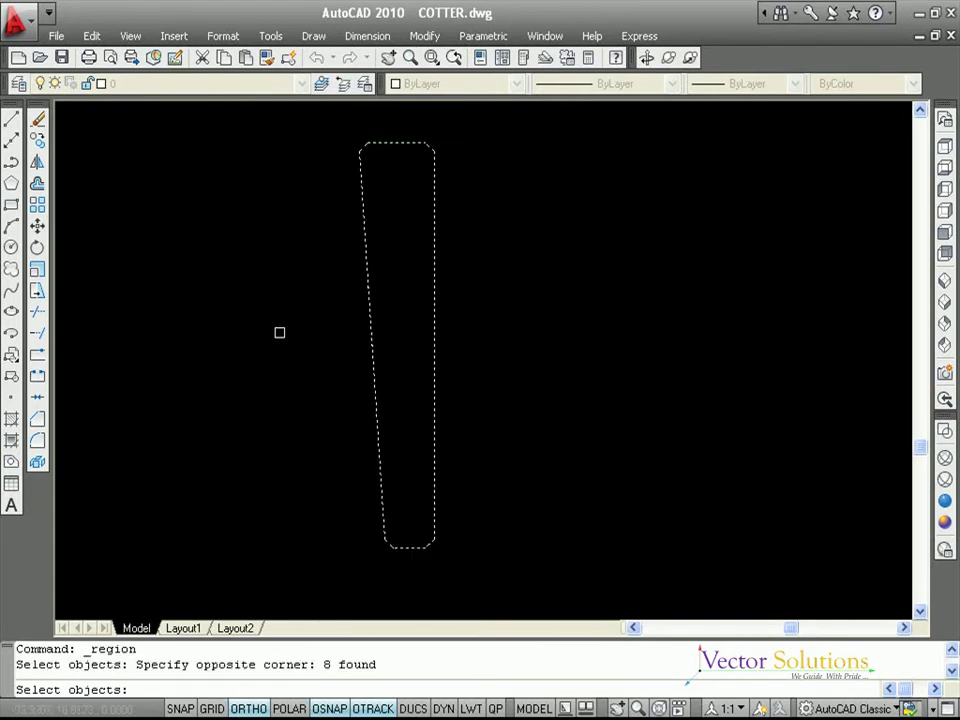
pyautogui.press('Return')
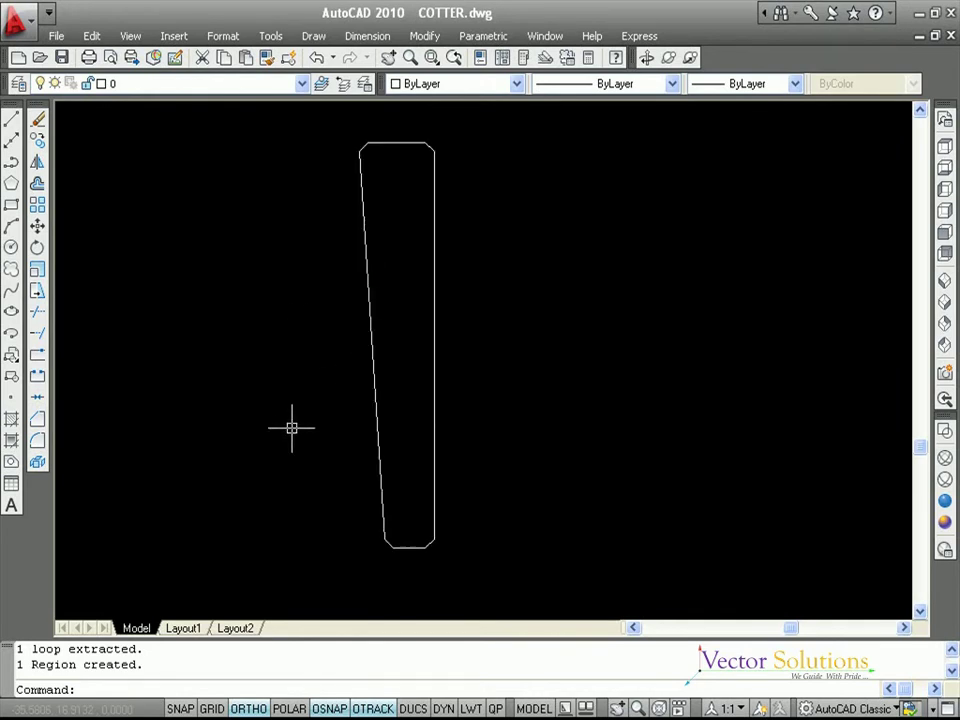
pyautogui.press('Escape')
pyautogui.press('Escape')
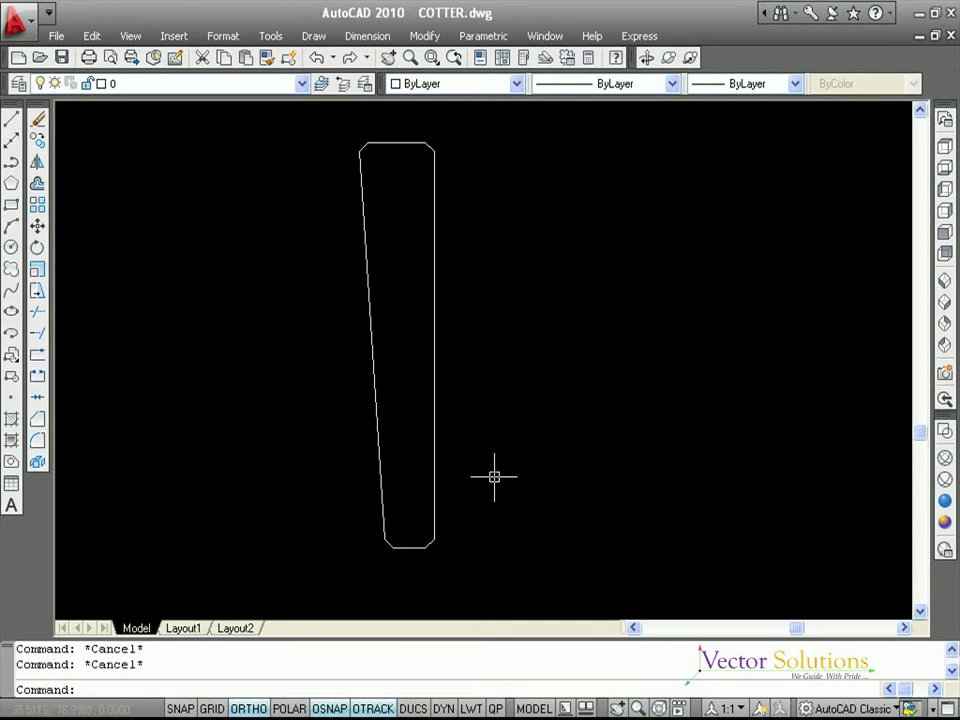
# Switch to SW Isometric and extrude the cotter region, entering a height of 7.5
pyautogui.click(944, 282)
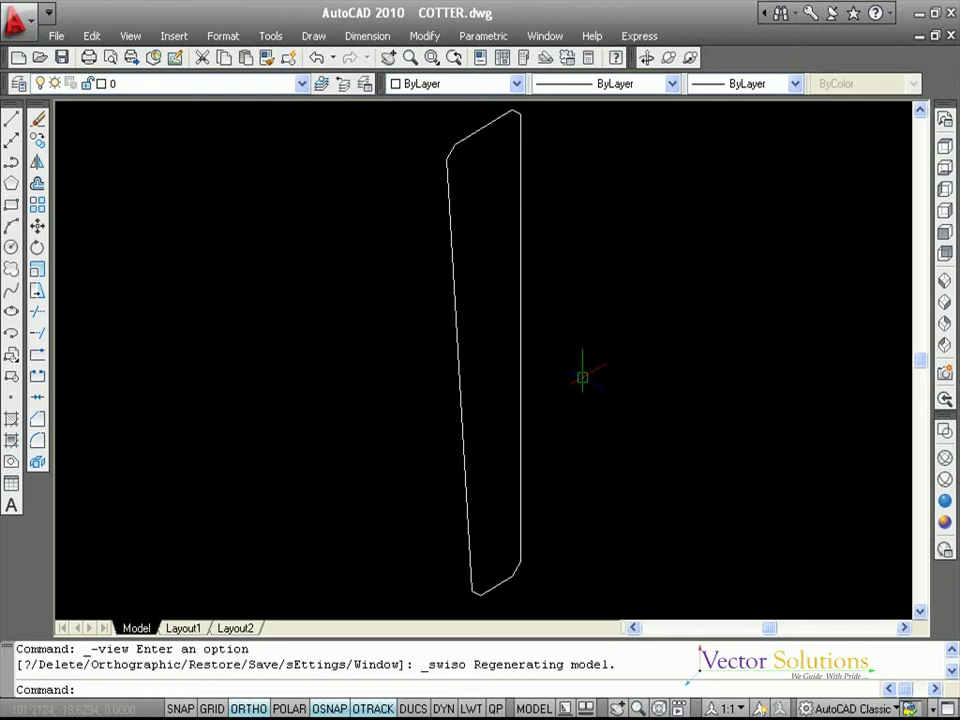
pyautogui.write('EXT')
pyautogui.press('Return')
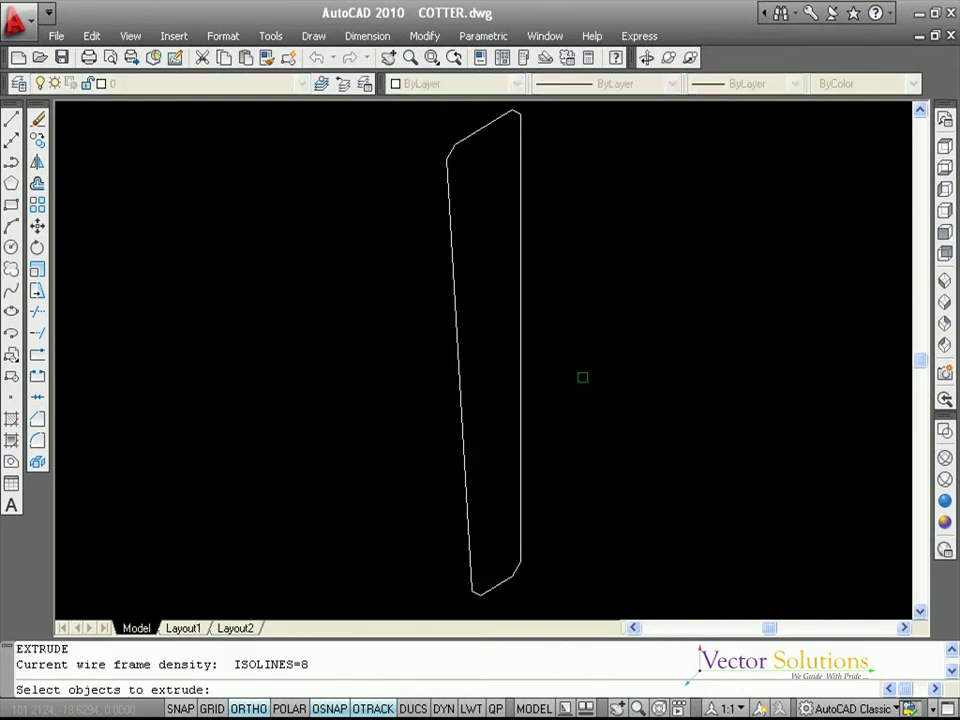
pyautogui.click(522, 390)
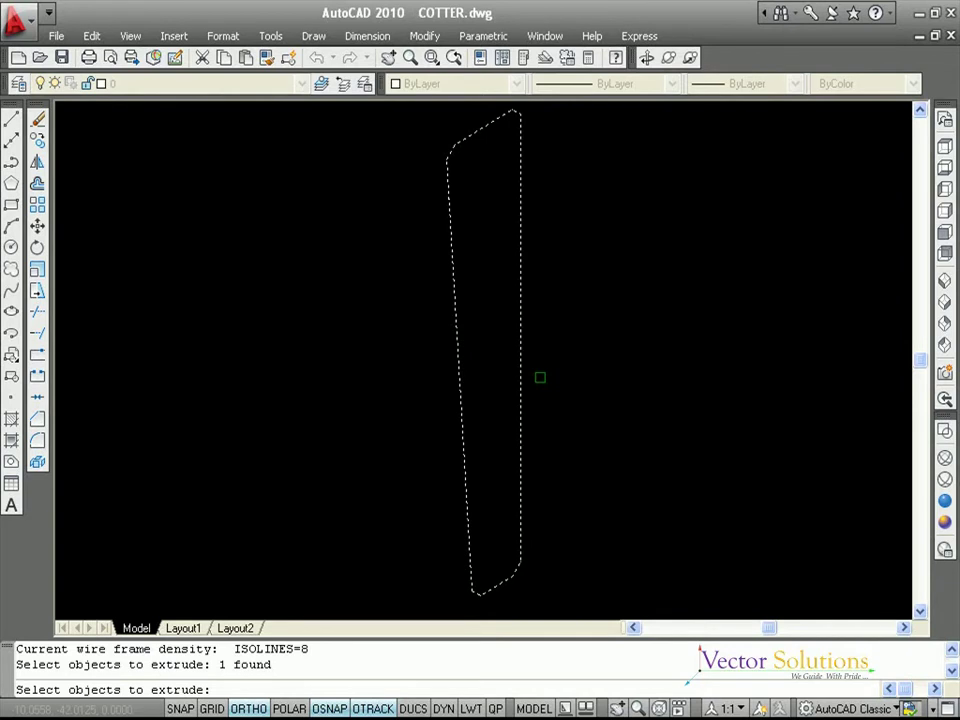
pyautogui.press('Return')
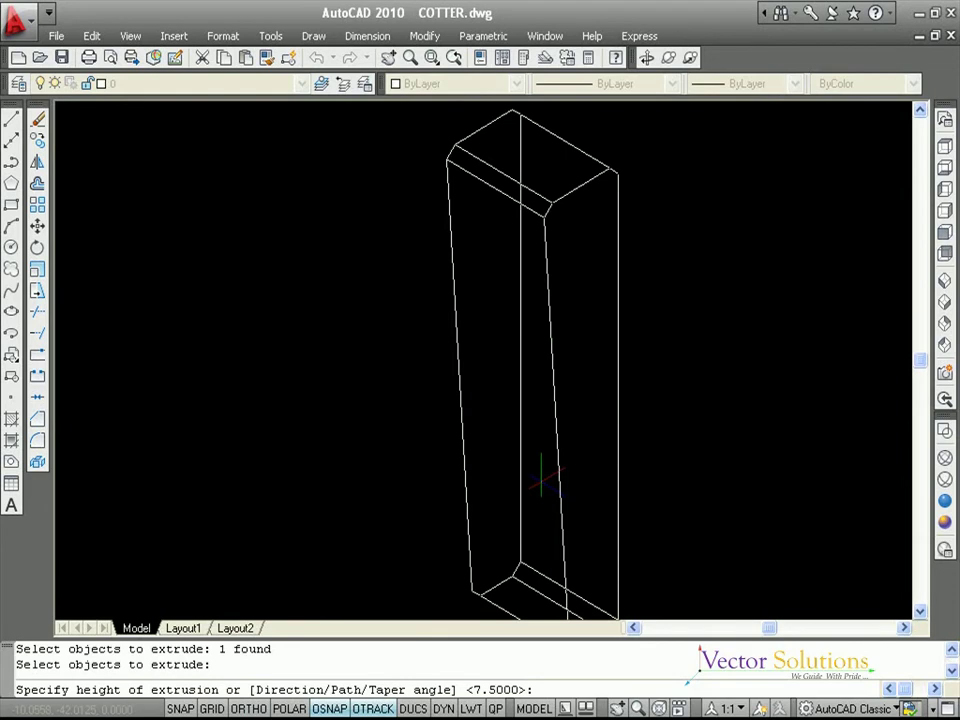
pyautogui.write('7.5')
# Commit the 7.5 extrusion, shade the solid in Conceptual style, and start CHAMFER
pyautogui.press('Return')
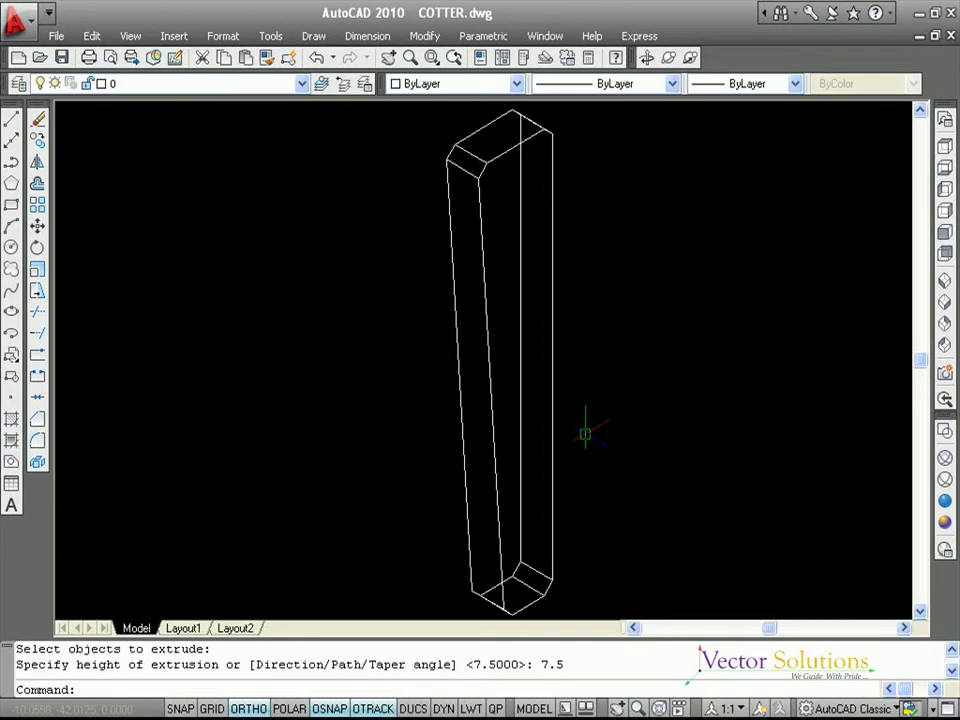
pyautogui.press('Escape')
pyautogui.press('Escape')
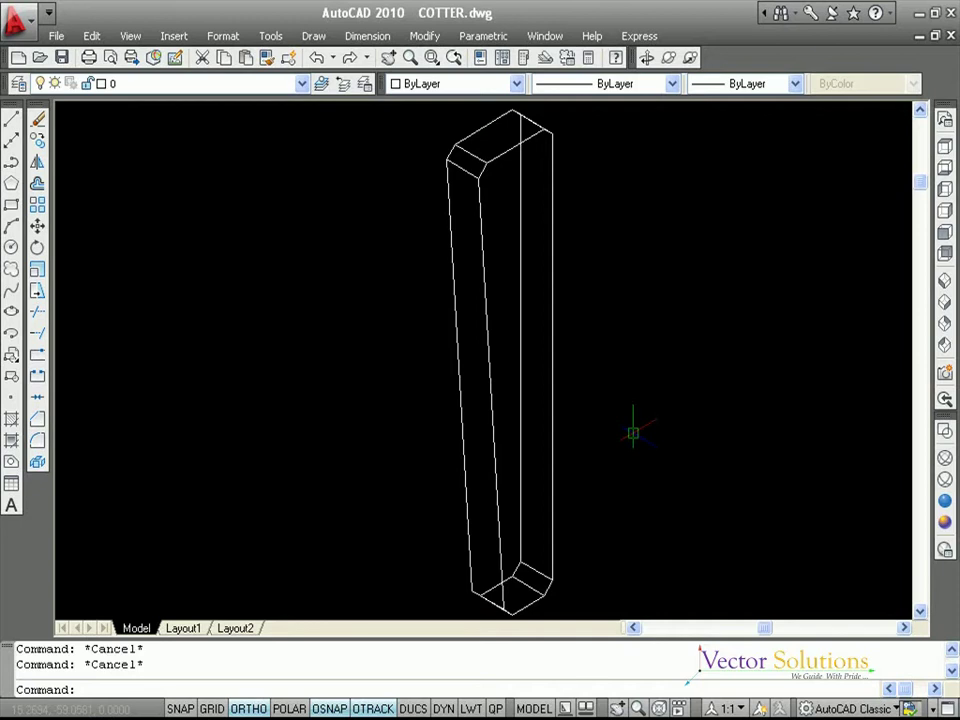
pyautogui.click(945, 524)
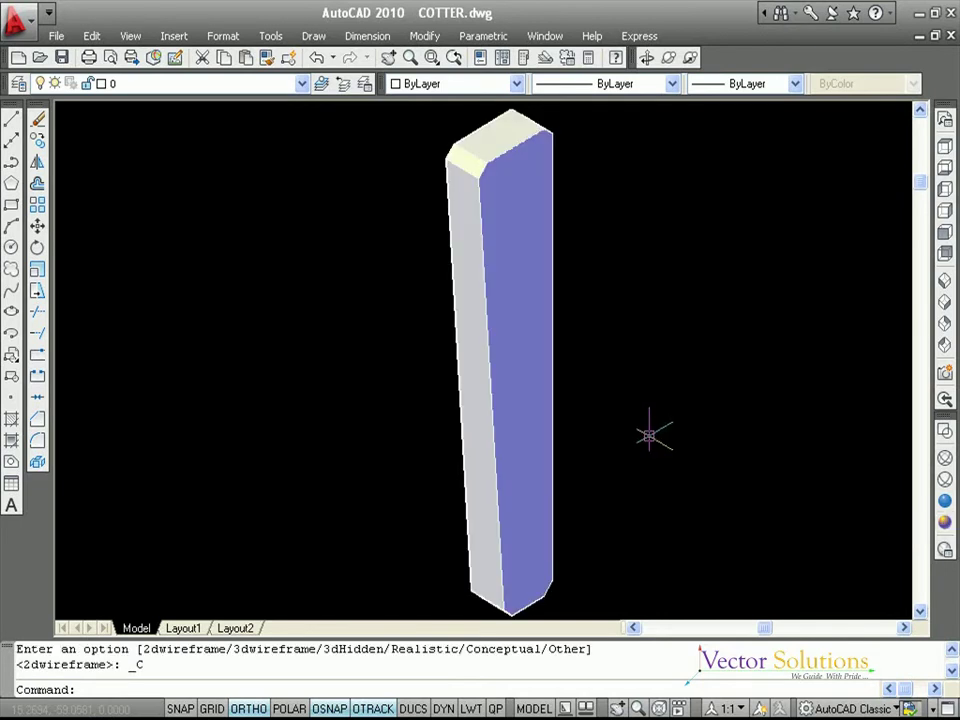
pyautogui.press('Escape')
pyautogui.press('Escape')
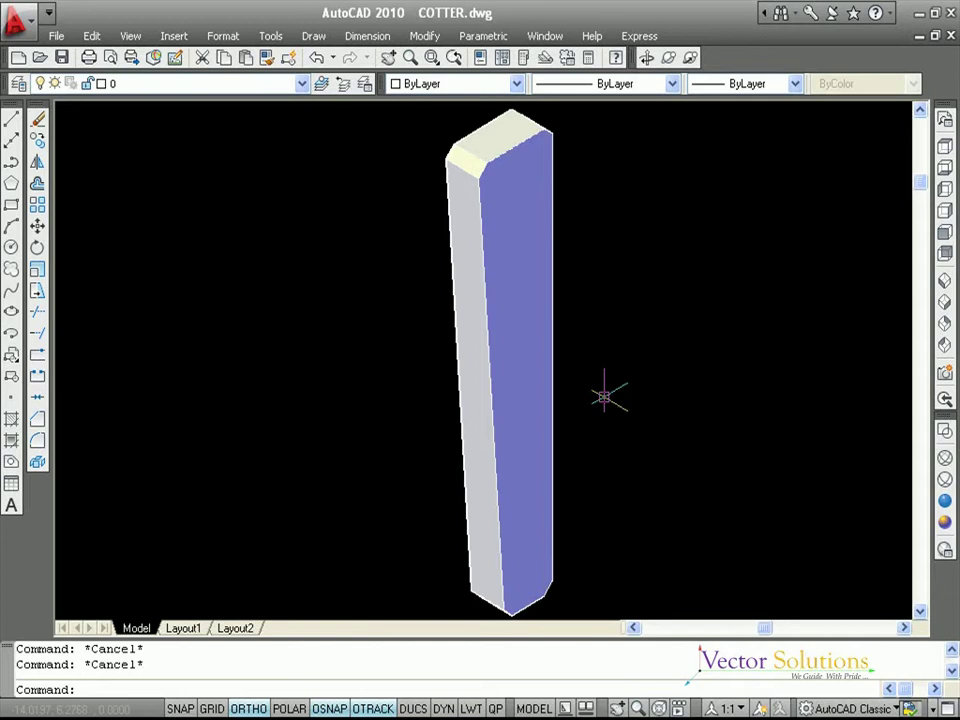
pyautogui.write('CHA')
pyautogui.press('Return')
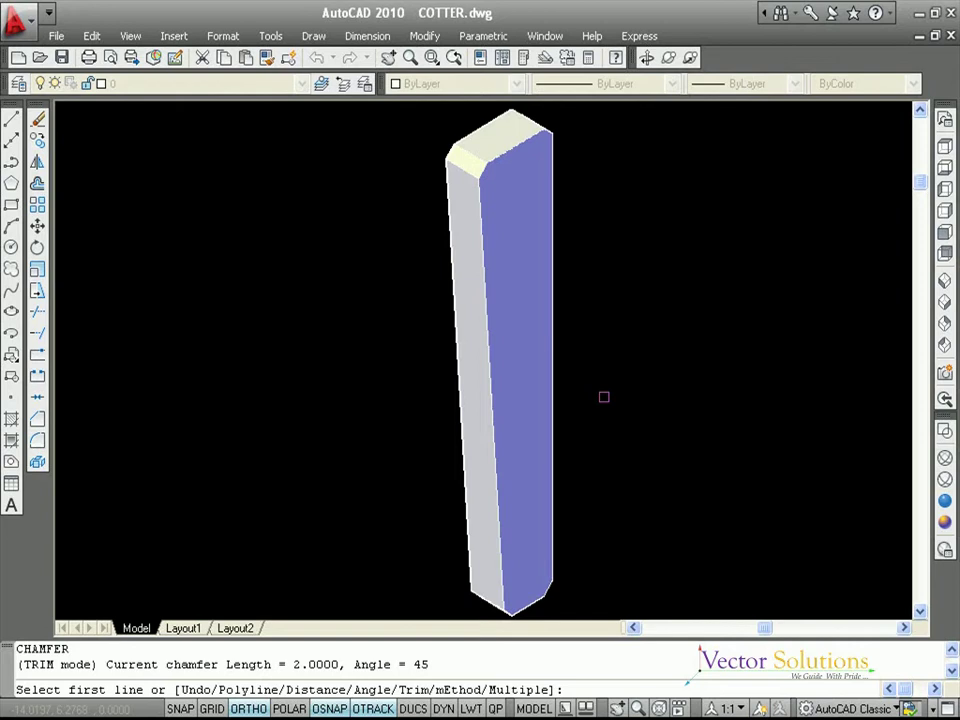
# Chamfer the cotter's top front and back edges, top face as base, both distances 2
pyautogui.write('M')
pyautogui.press('Return')
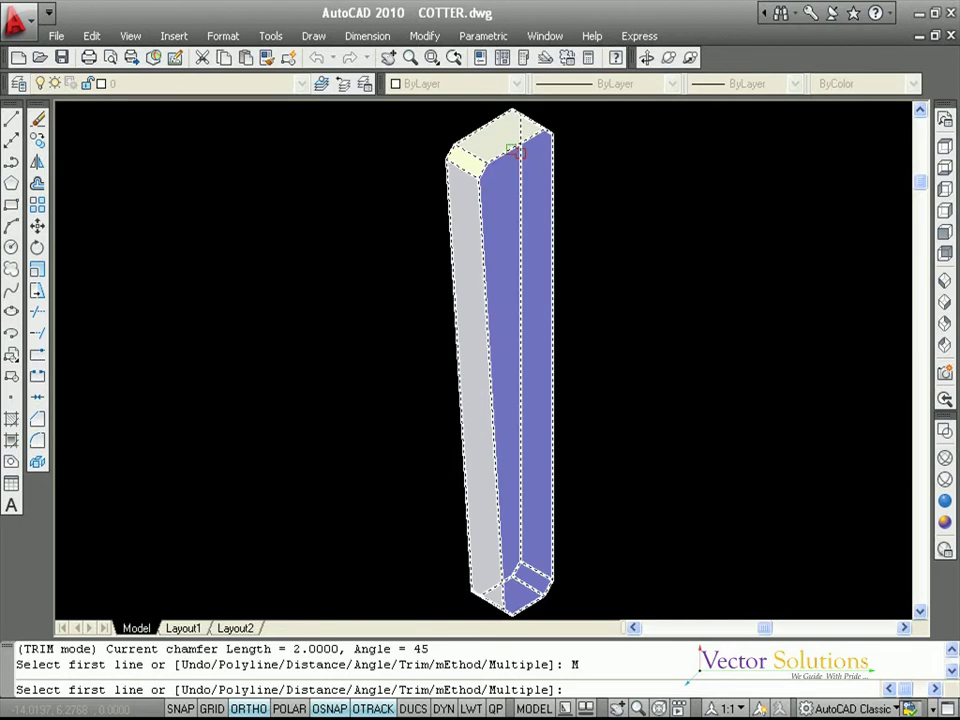
pyautogui.click(514, 152)
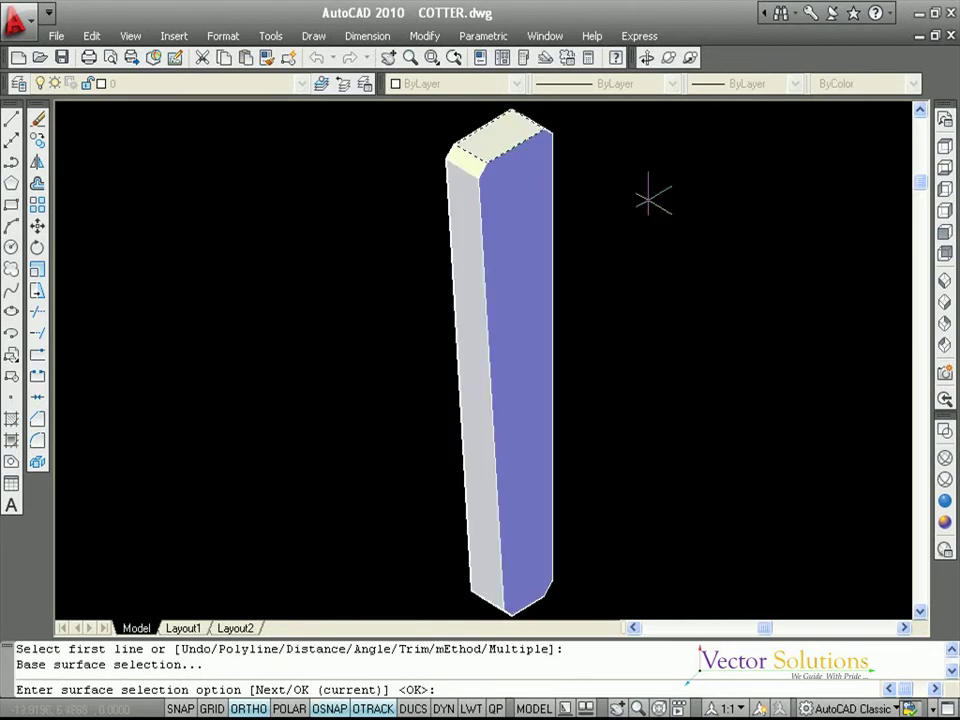
pyautogui.press('Return')
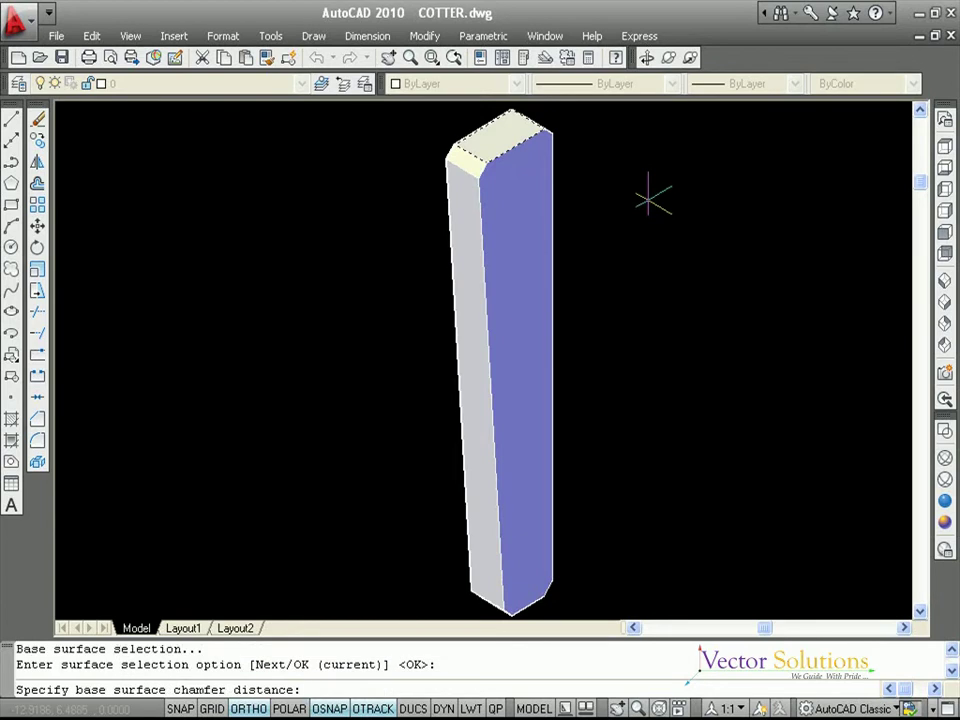
pyautogui.write('2')
pyautogui.press('Return')
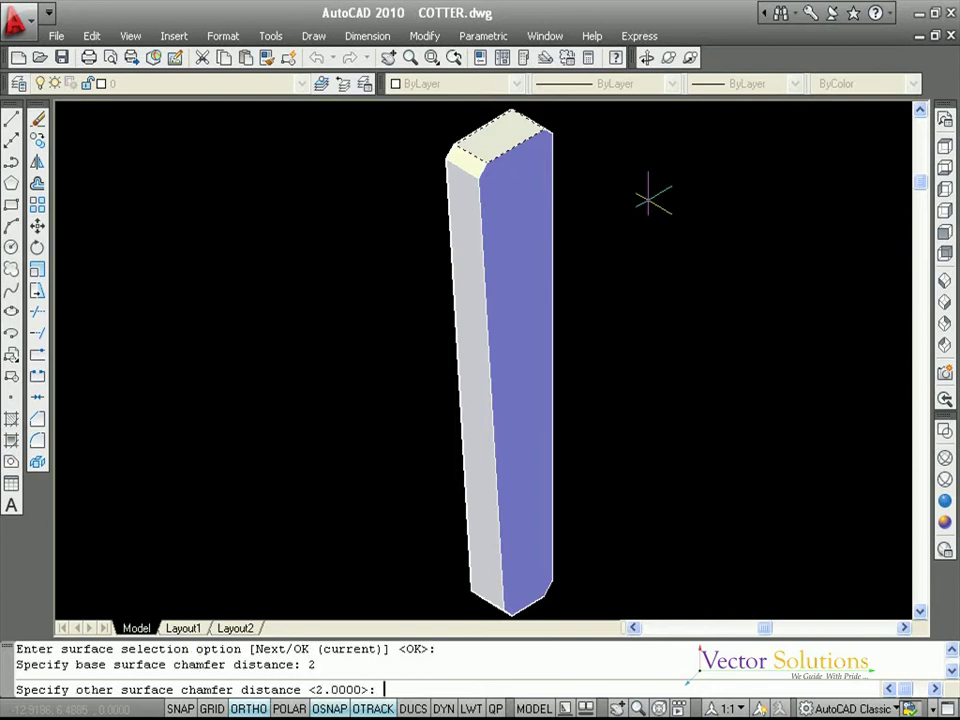
pyautogui.write('2')
pyautogui.press('Return')
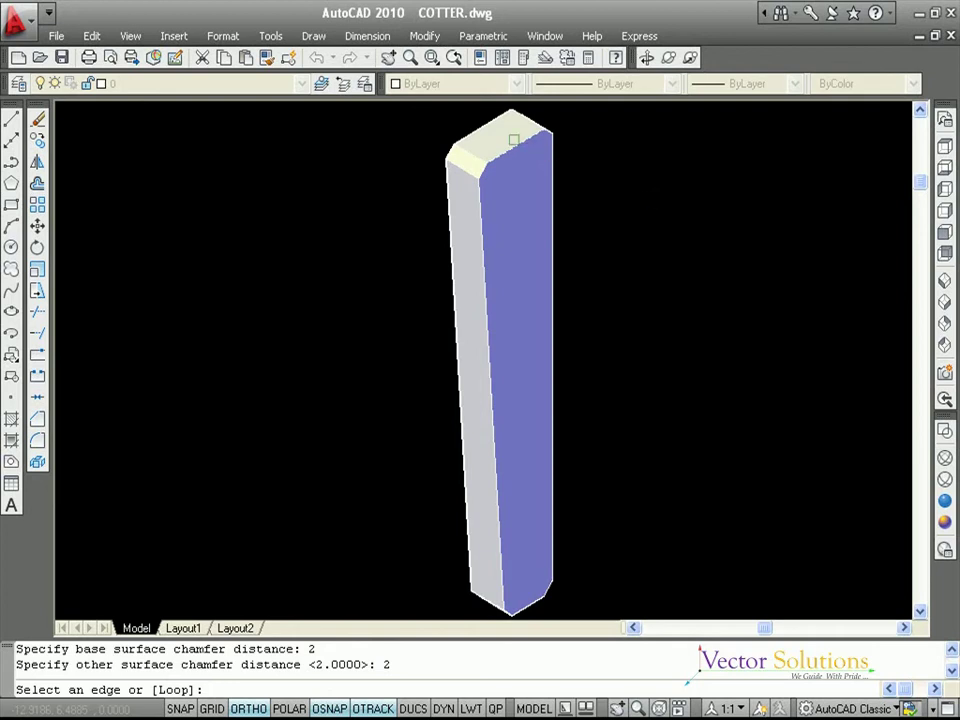
pyautogui.click(500, 137)
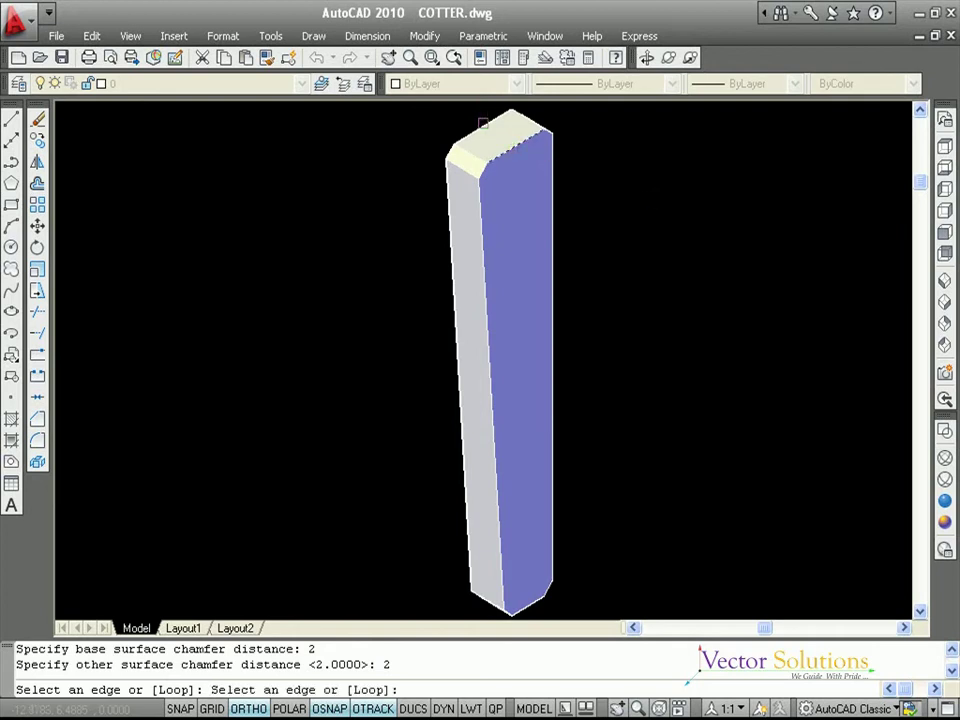
pyautogui.click(488, 118)
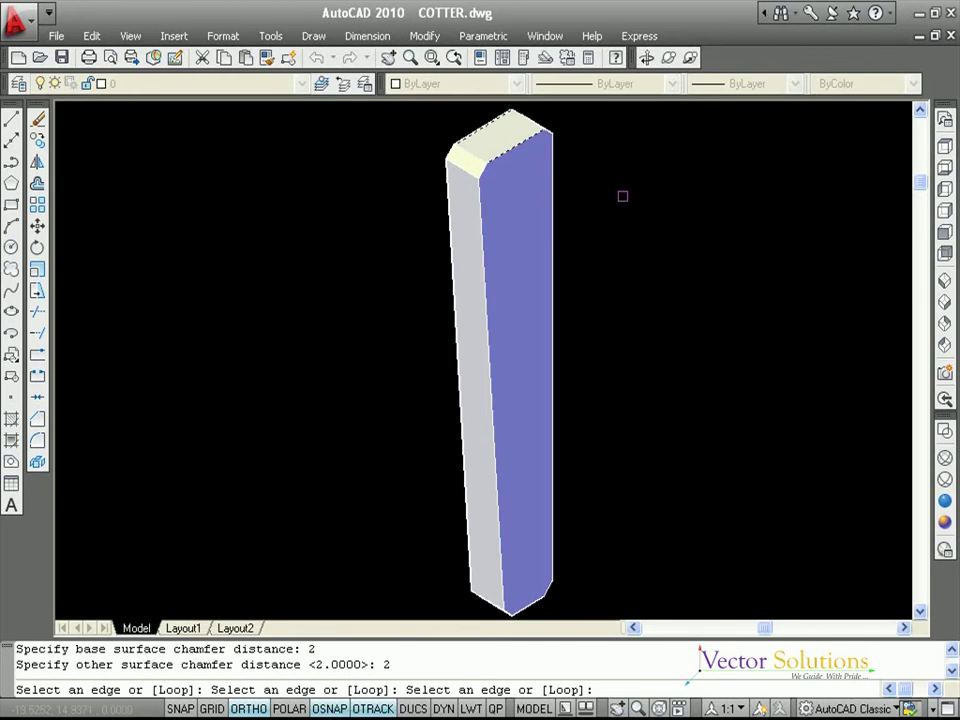
pyautogui.press('Return')
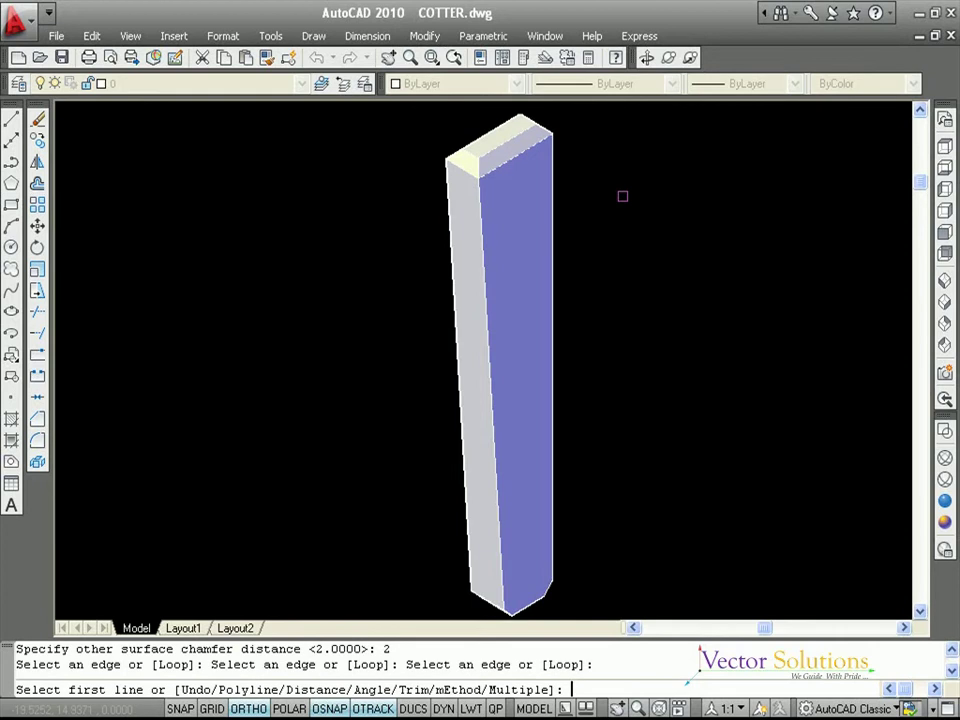
# Chamfer the cotter's bottom edges, bottom face as base, both distances 2
pyautogui.click(528, 603)
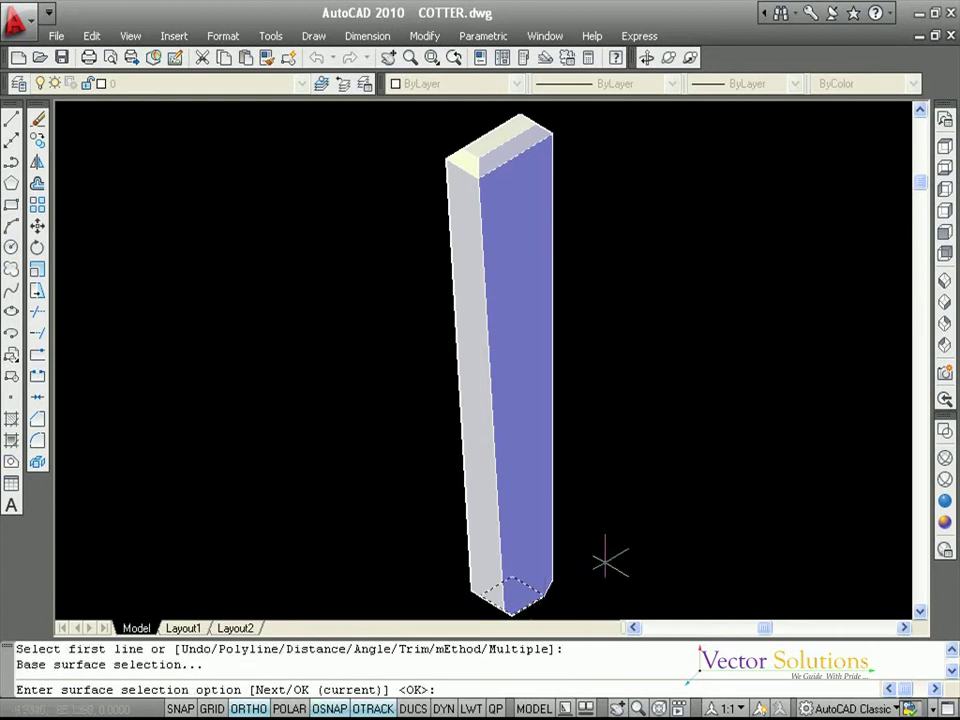
pyautogui.press('Return')
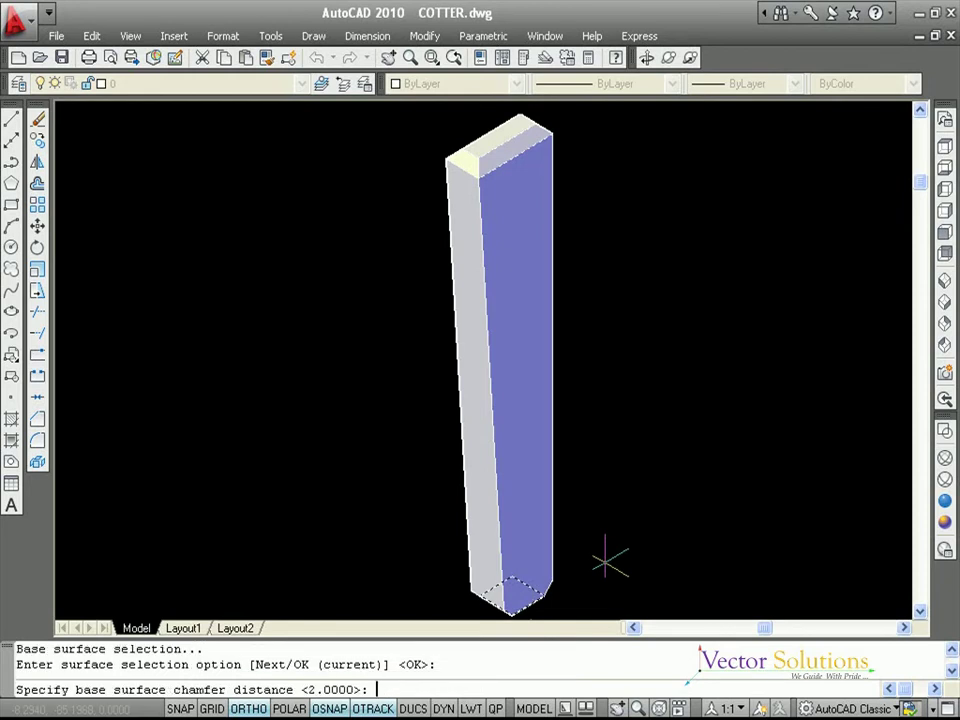
pyautogui.write('2')
pyautogui.press('Return')
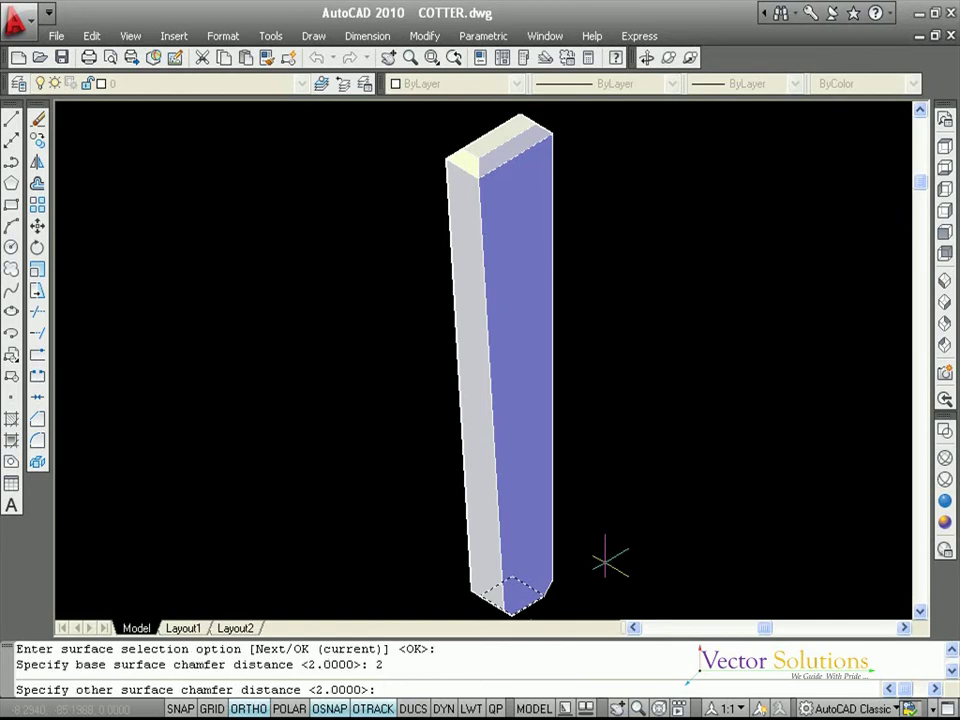
pyautogui.press('Return')
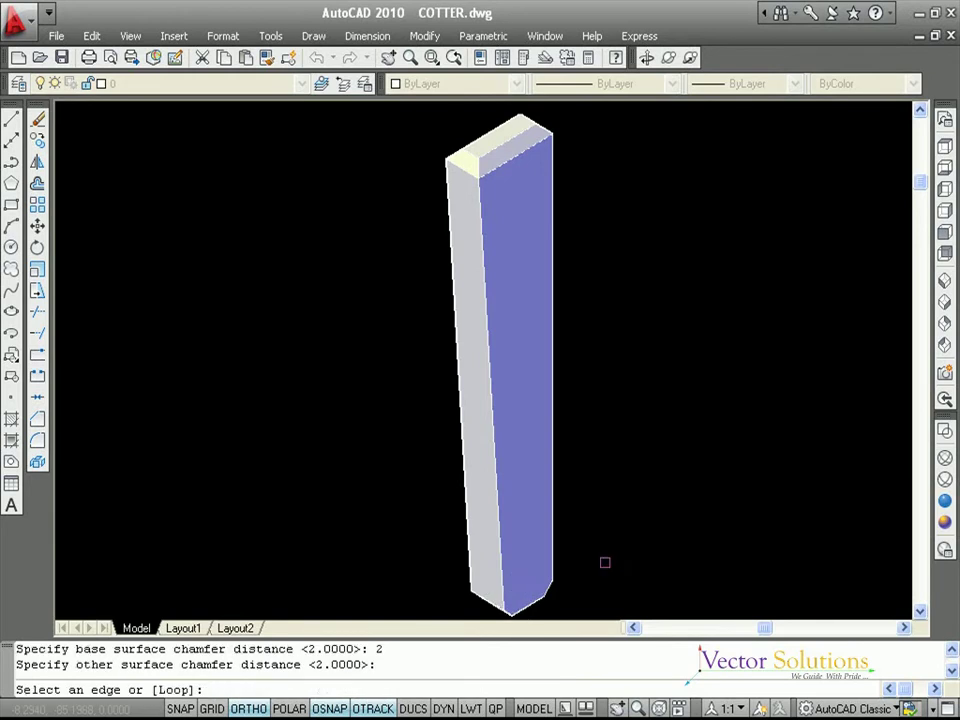
pyautogui.click(532, 605)
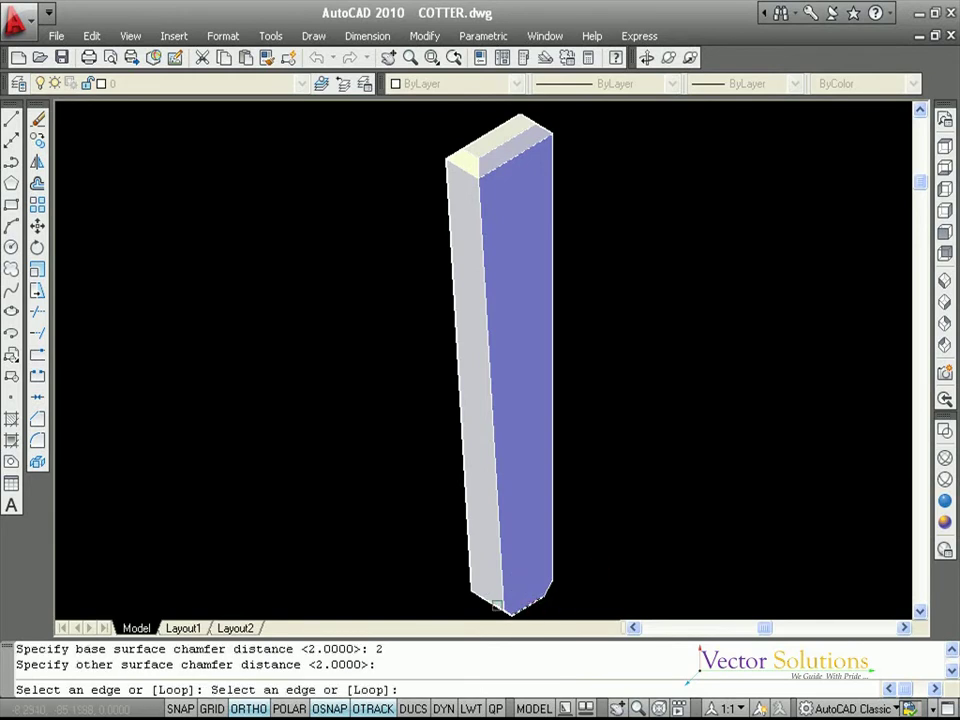
pyautogui.click(495, 583)
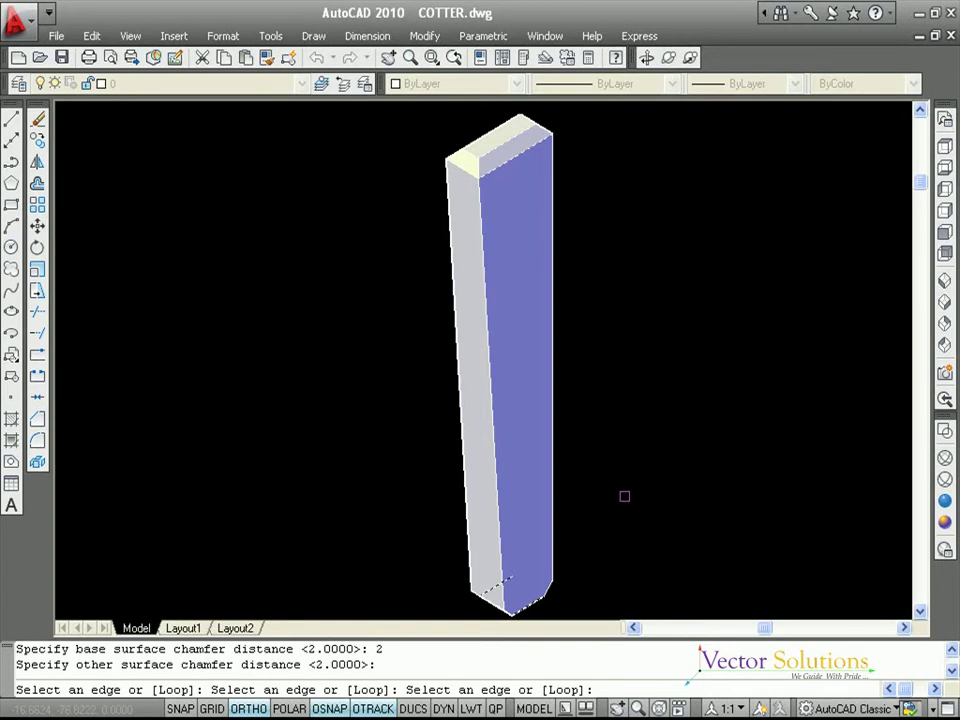
pyautogui.press('Return')
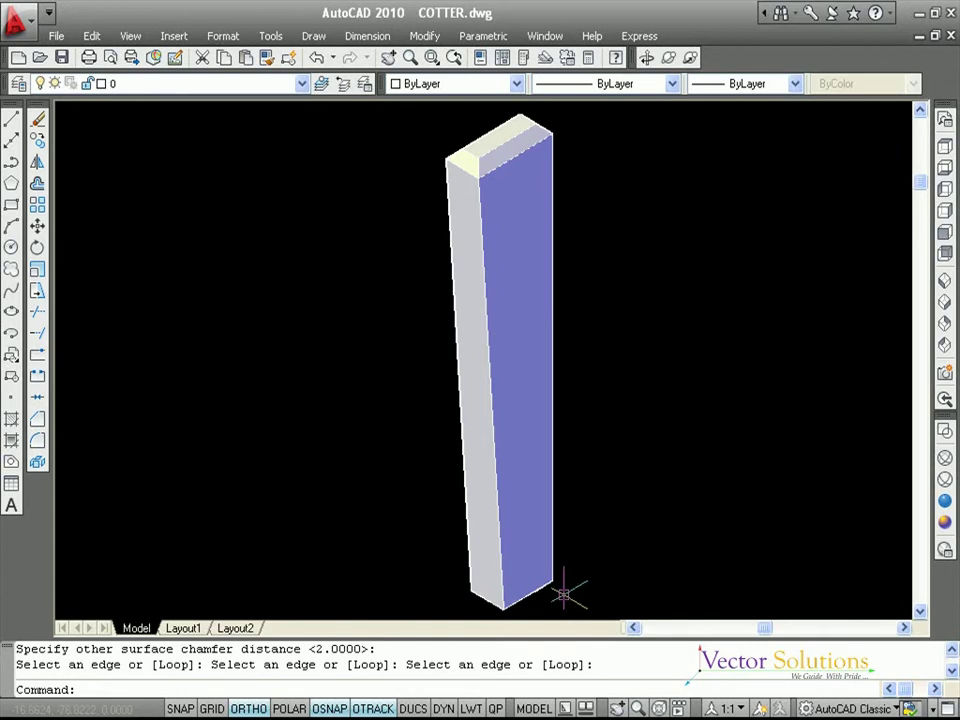
# Show the chamfered cotter in SW Isometric with the Realistic visual style
pyautogui.click(647, 62)
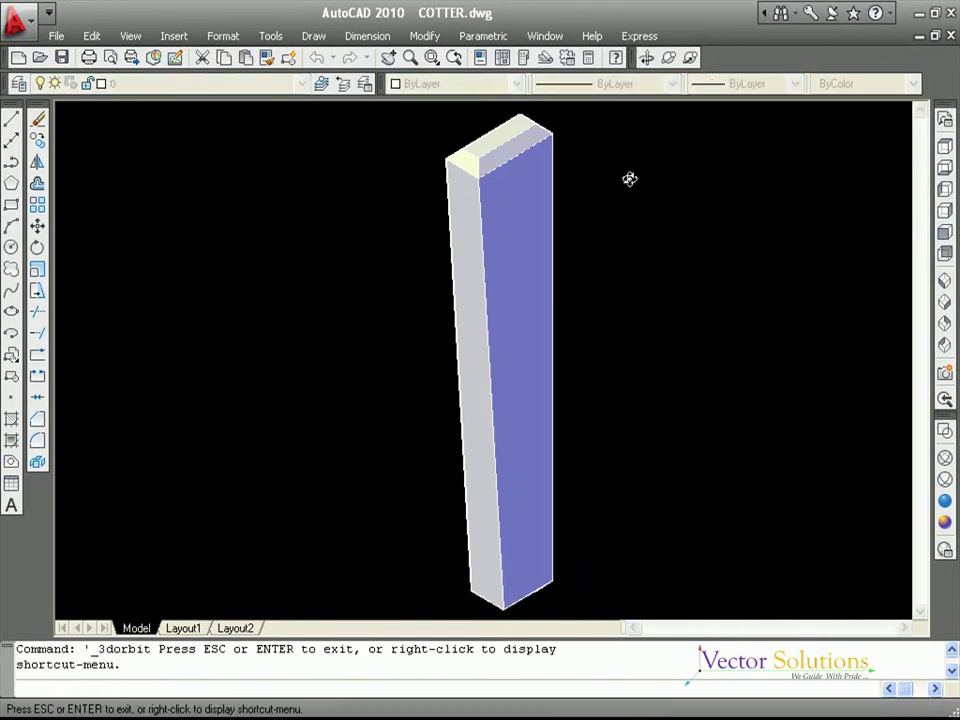
pyautogui.moveTo(611, 484); pyautogui.dragTo(570, 424)
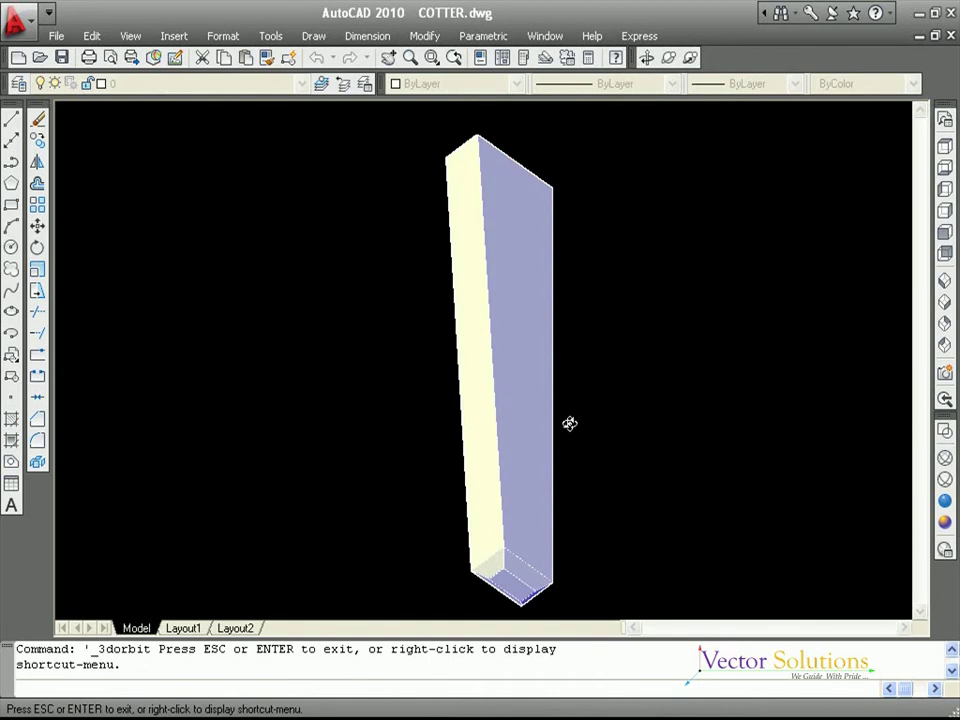
pyautogui.press('Escape')
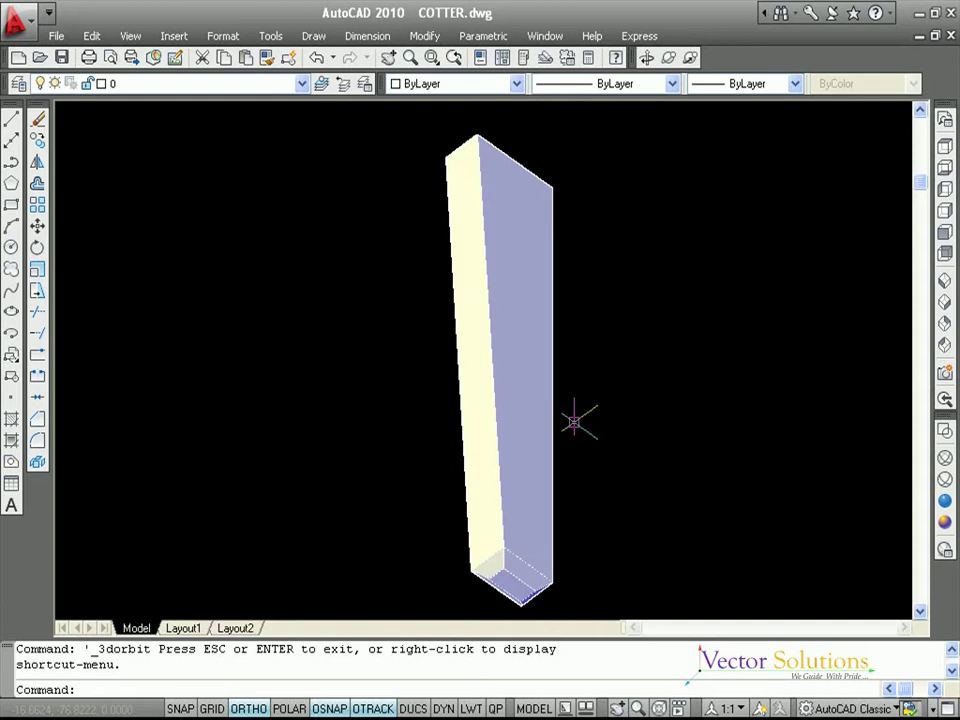
pyautogui.click(945, 321)
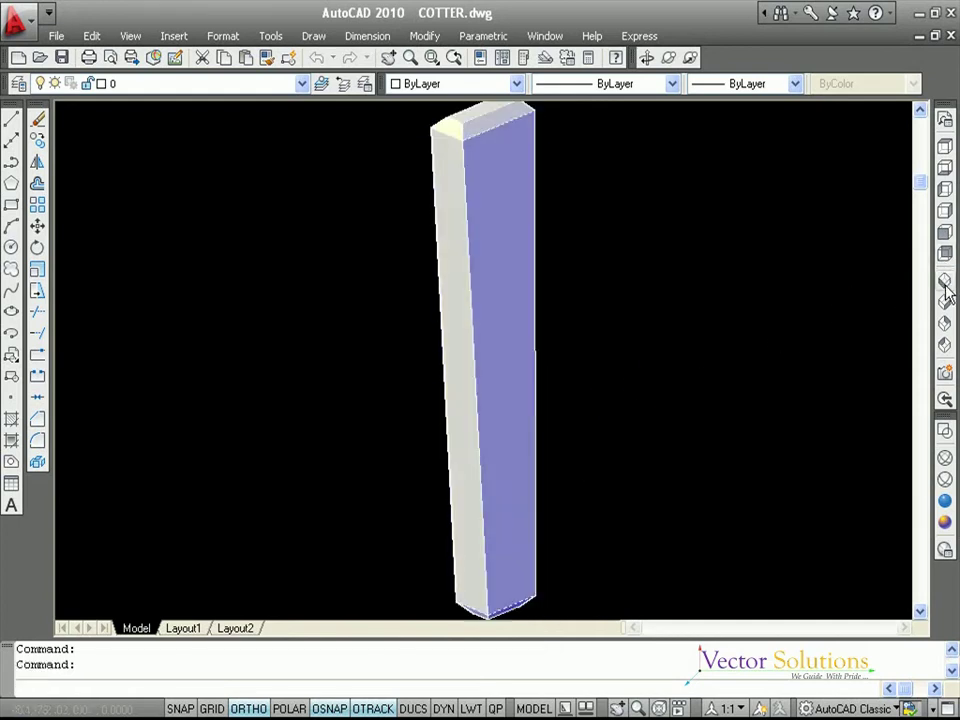
pyautogui.click(945, 284)
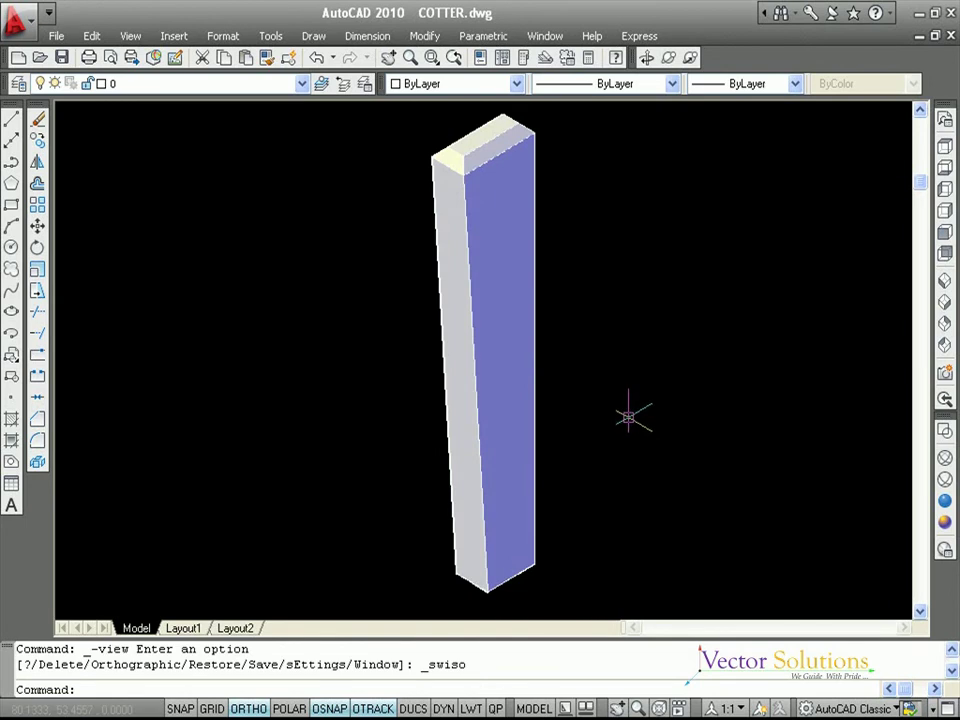
pyautogui.click(945, 503)
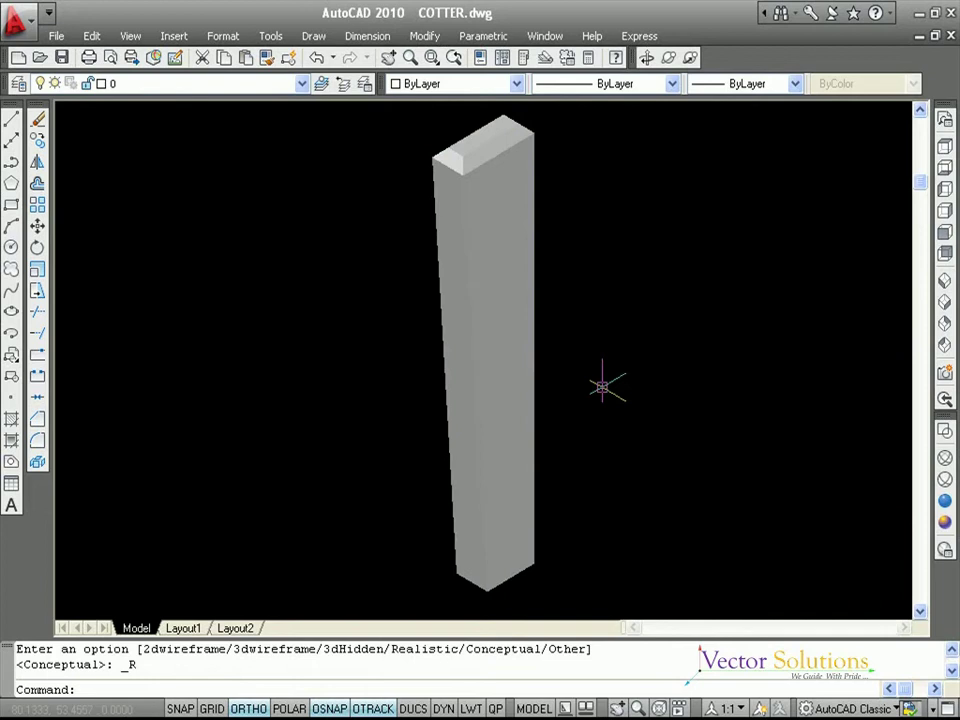
pyautogui.press('Escape')
pyautogui.press('Escape')
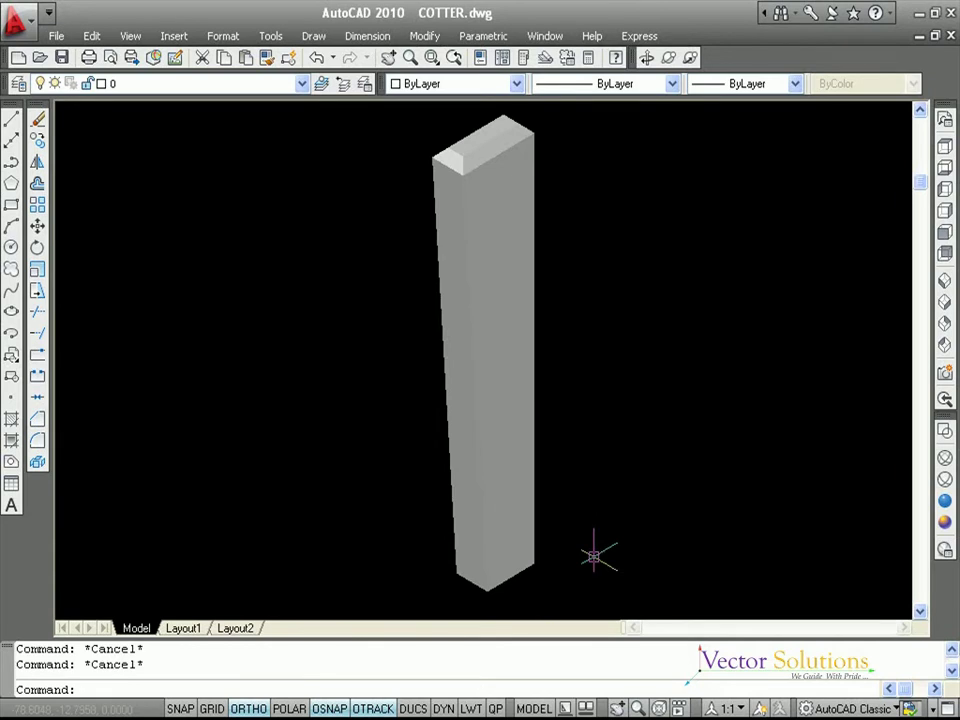
# Save the drawing as COTTER.dwg in the Desktop's GIB & COTTER JOINT folder
pyautogui.hotkey('ctrl', 'shift', 's')
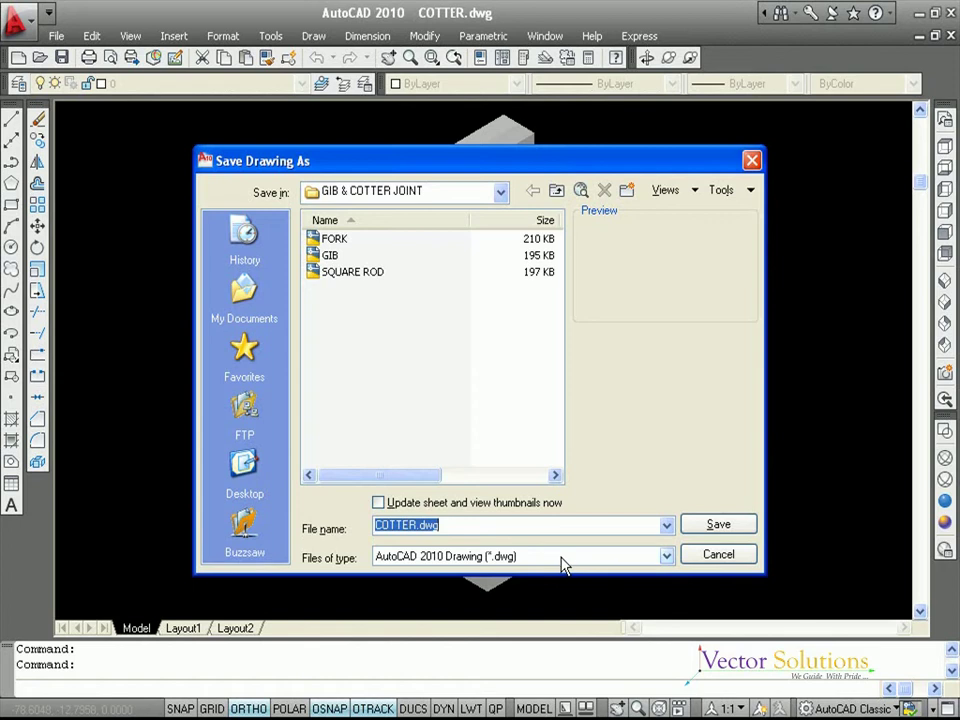
pyautogui.click(250, 470)
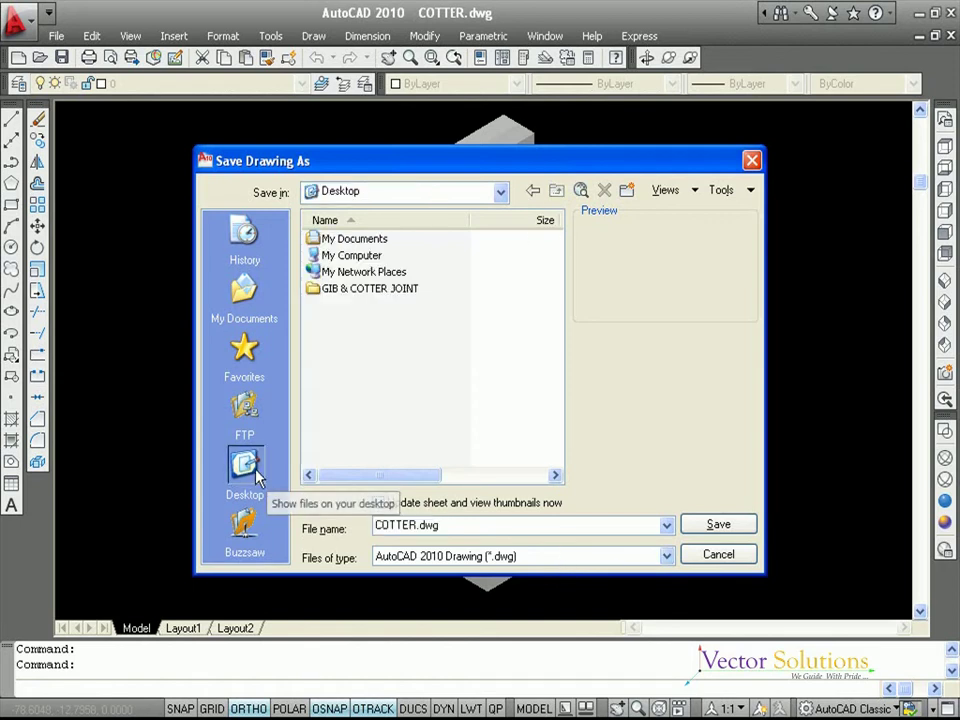
pyautogui.doubleClick(376, 290)
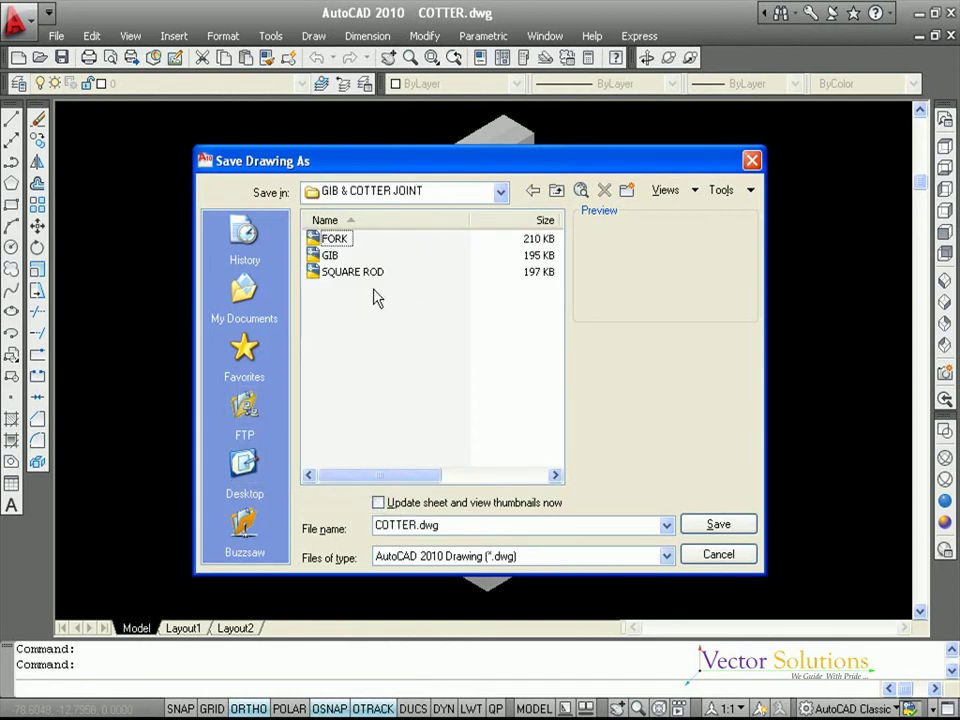
pyautogui.click(718, 526)
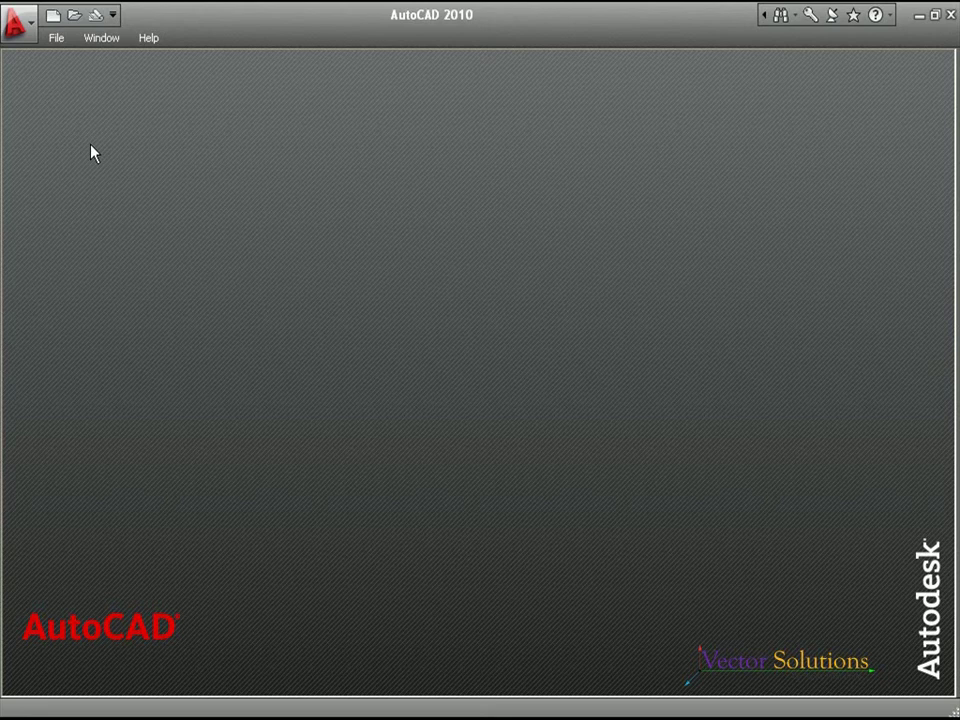
# Open ASSEMBLY, COTTER, FORK, GIB and SQUARE ROD drawings from Desktop's GIB & COTTER JOINT folder
pyautogui.click(74, 17)
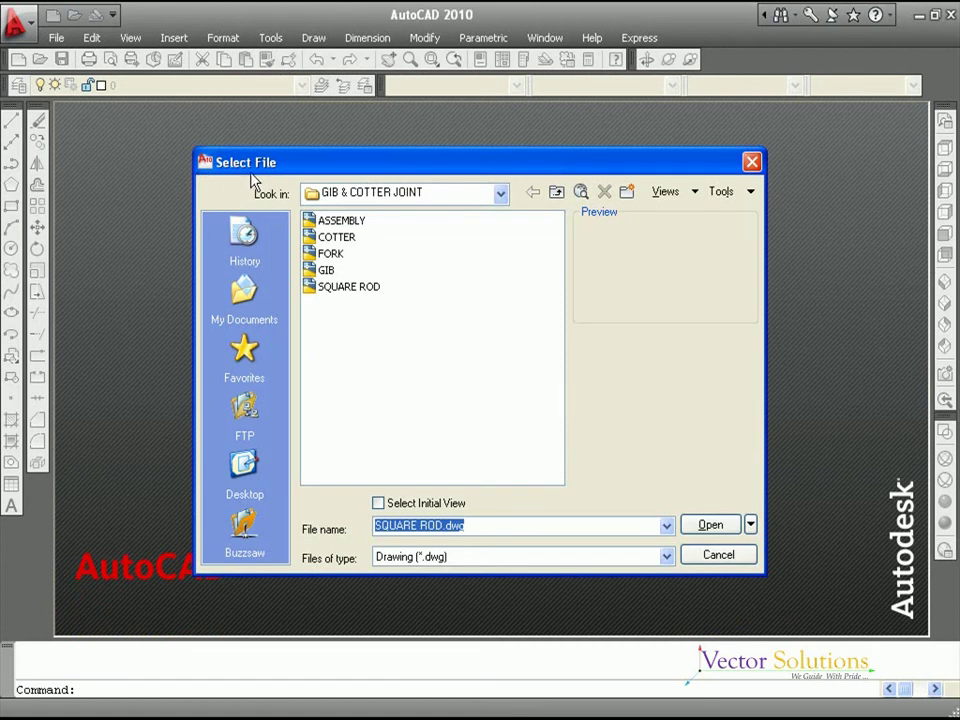
pyautogui.click(245, 468)
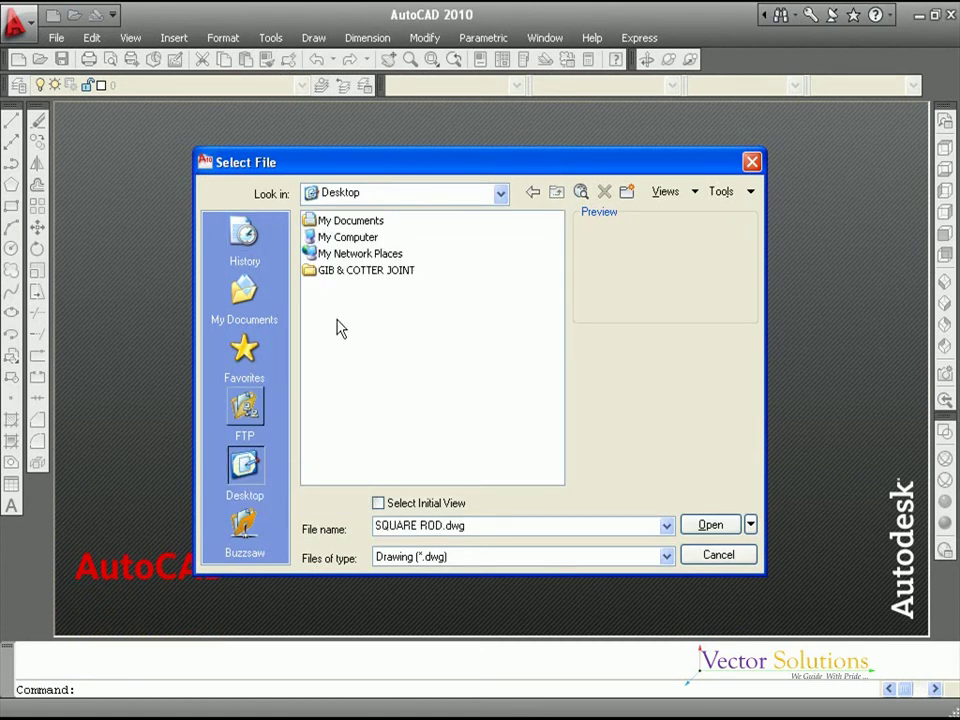
pyautogui.doubleClick(353, 273)
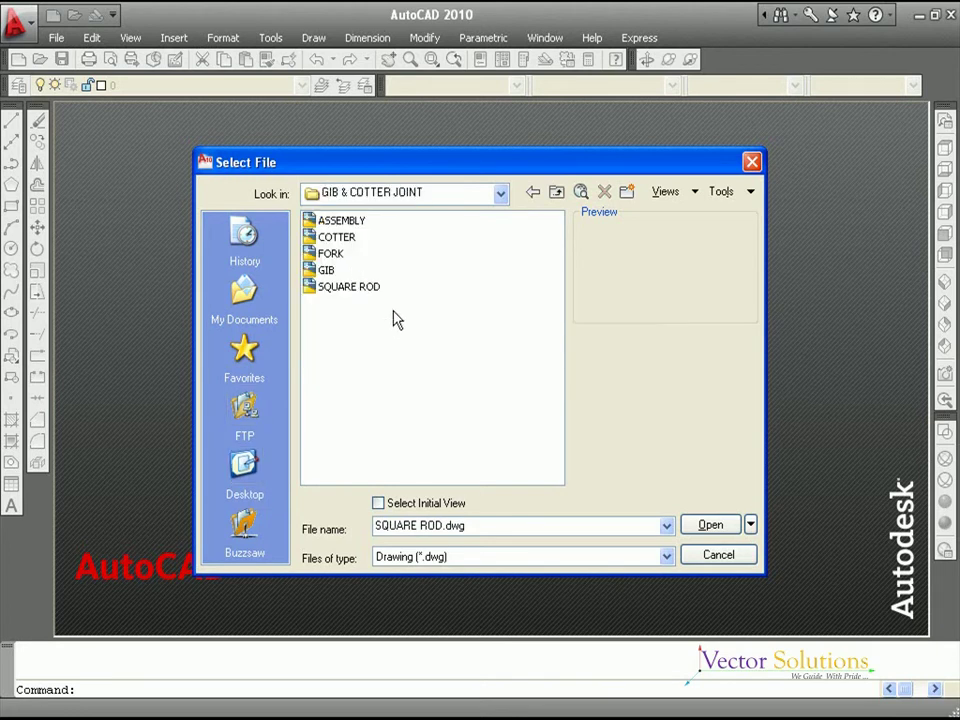
pyautogui.moveTo(388, 317); pyautogui.dragTo(323, 222)
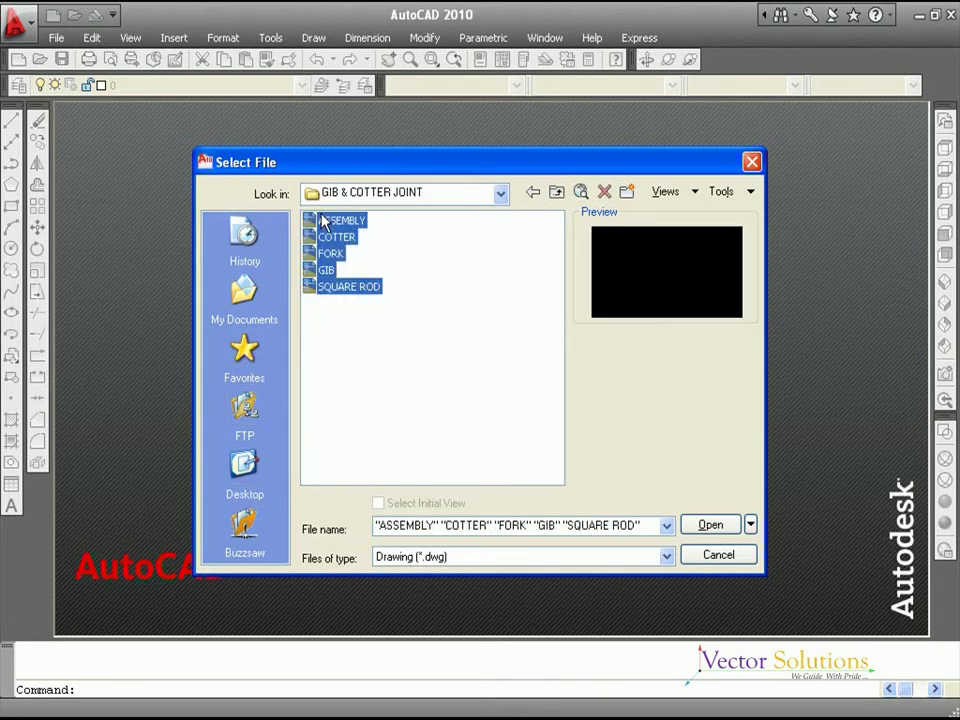
pyautogui.click(700, 526)
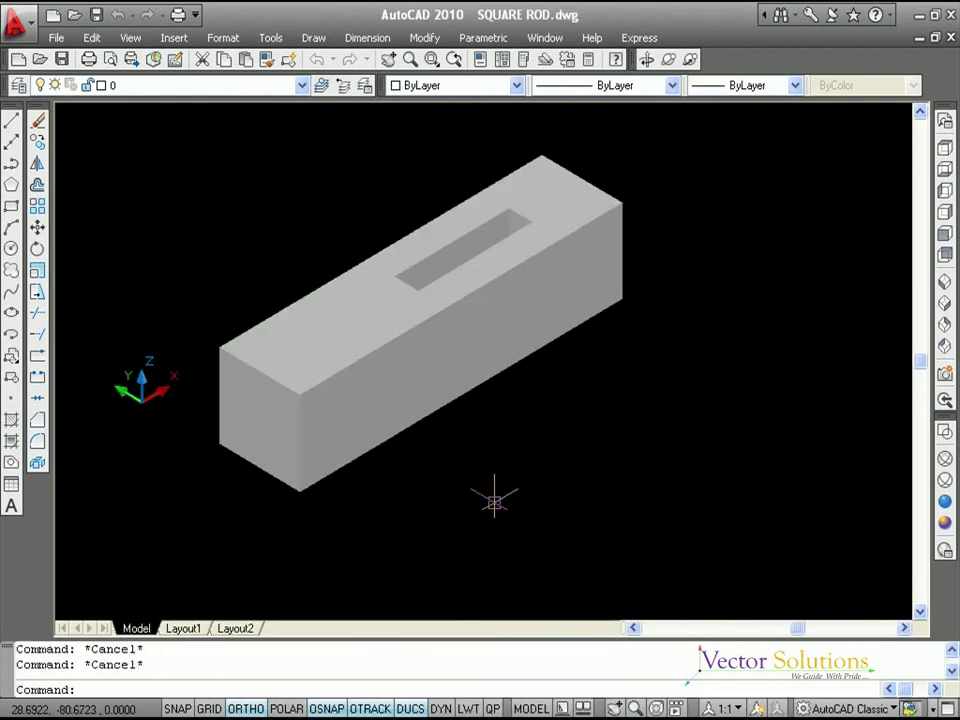
# Tile the five open drawing windows vertically
pyautogui.click(545, 38)
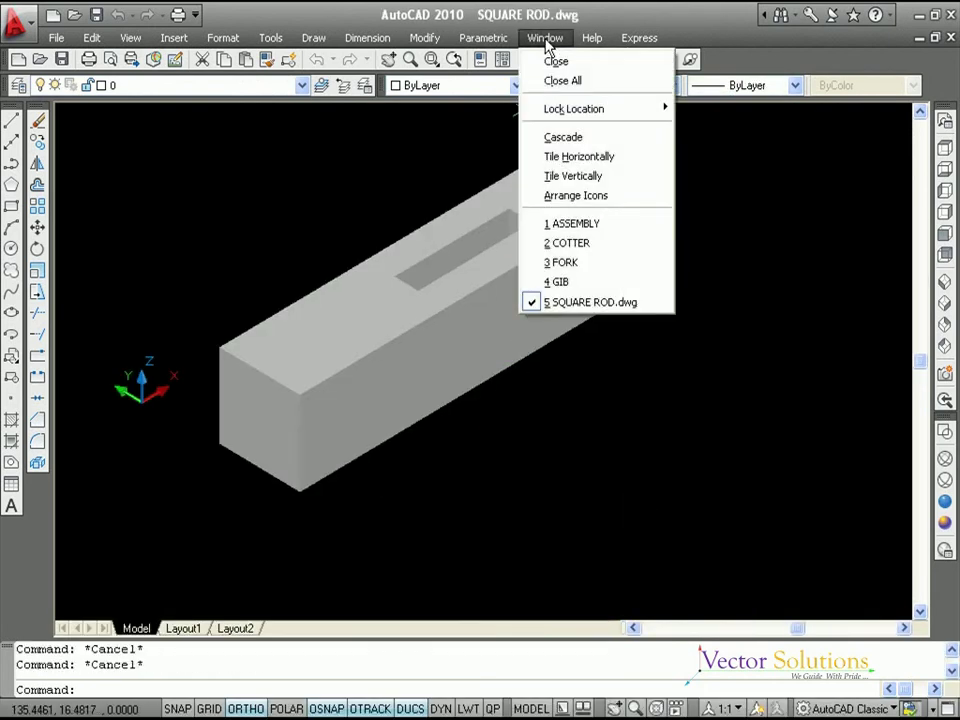
pyautogui.click(559, 178)
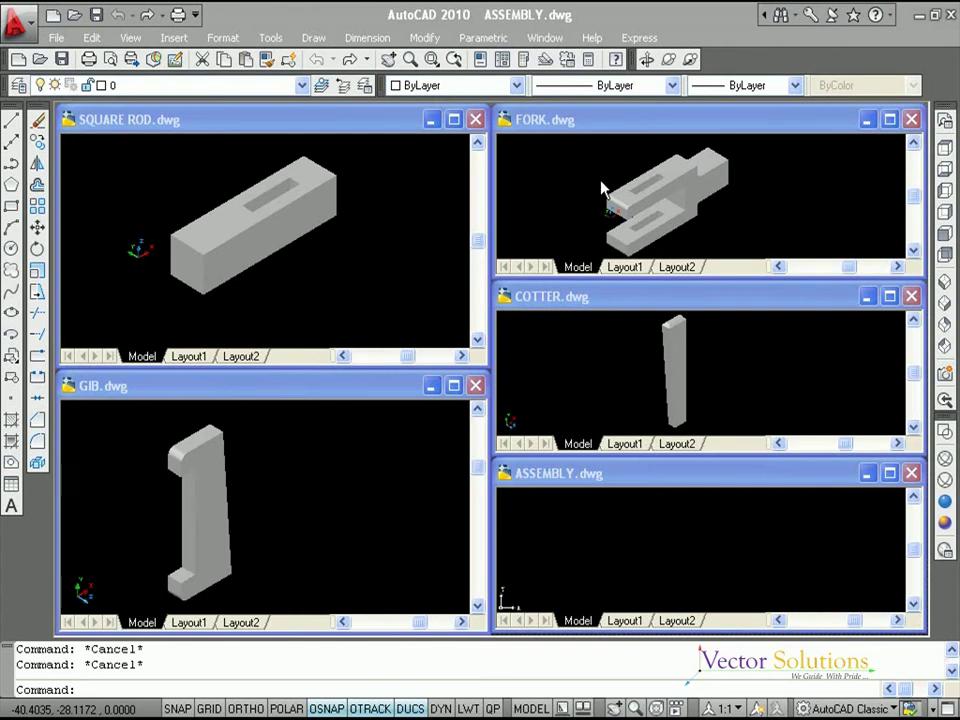
# Switch the FORK, COTTER, ASSEMBLY, GIB and SQUARE ROD drawings to Front view
pyautogui.click(615, 121)
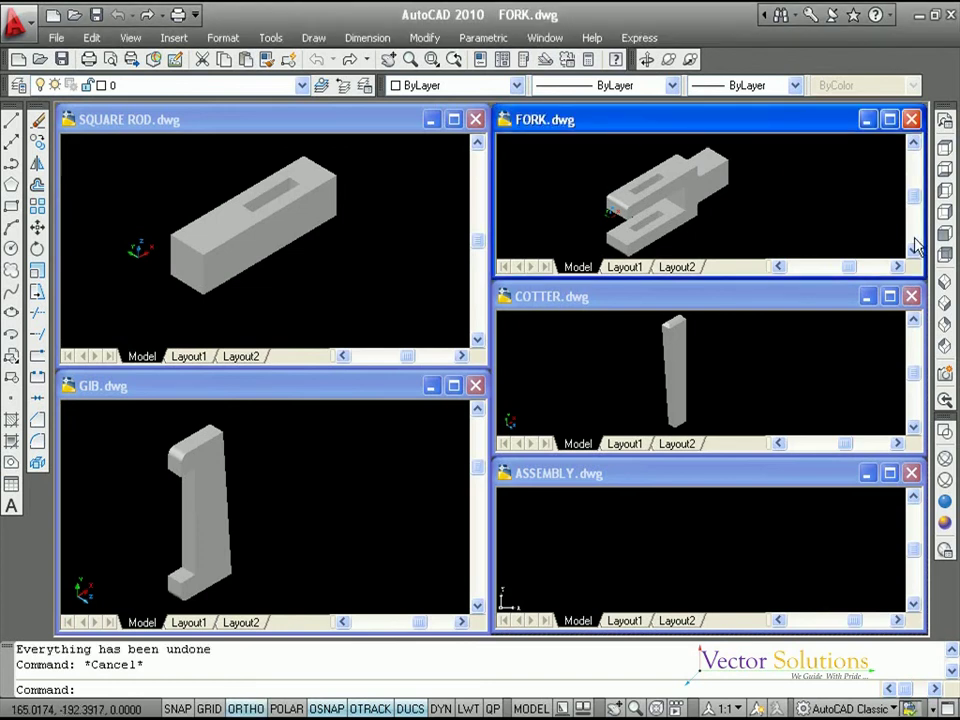
pyautogui.click(944, 233)
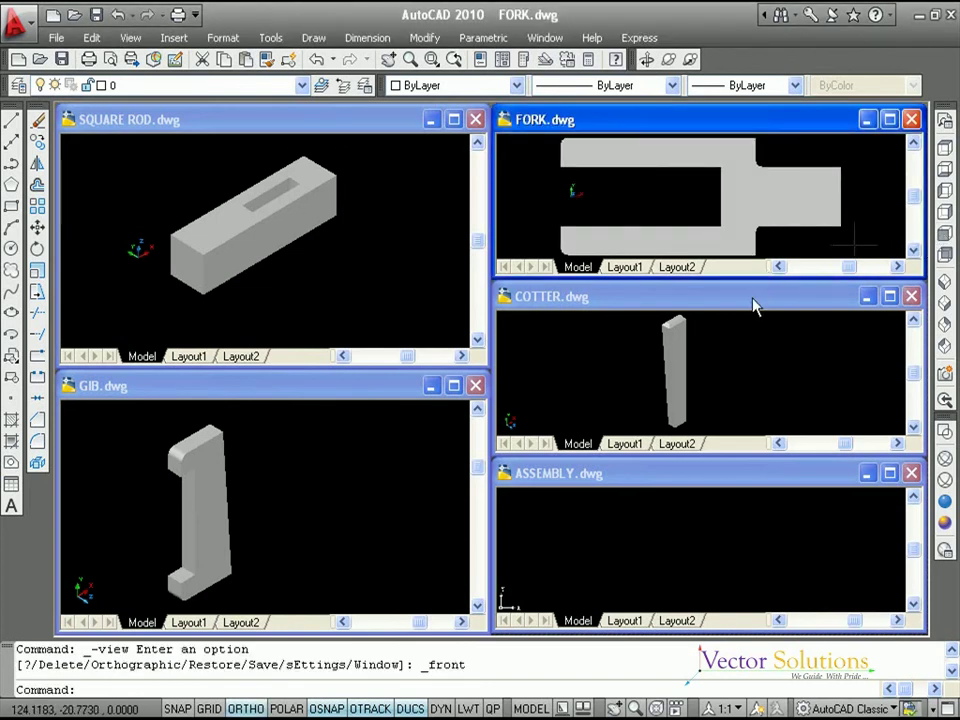
pyautogui.click(755, 298)
pyautogui.click(944, 233)
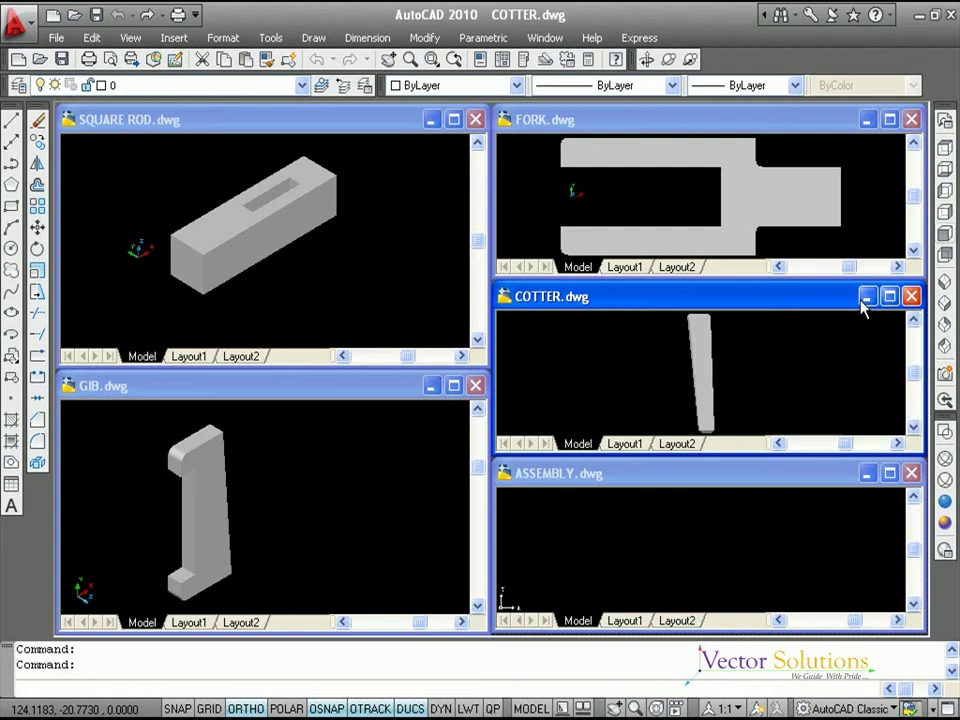
pyautogui.click(755, 476)
pyautogui.click(944, 233)
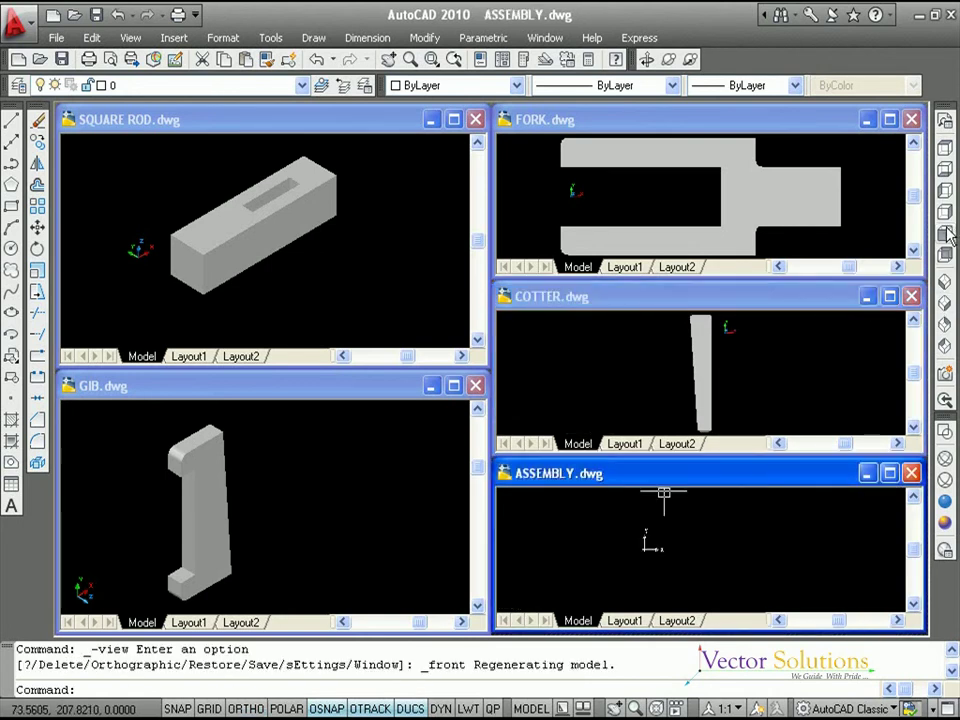
pyautogui.click(371, 392)
pyautogui.click(944, 228)
pyautogui.click(378, 133)
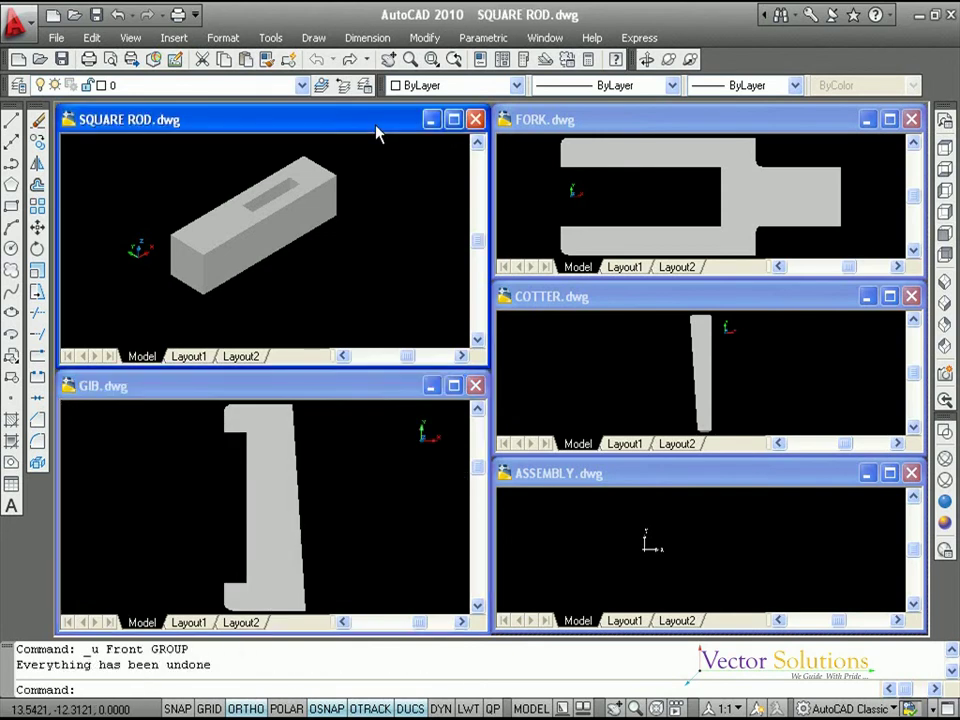
pyautogui.click(944, 228)
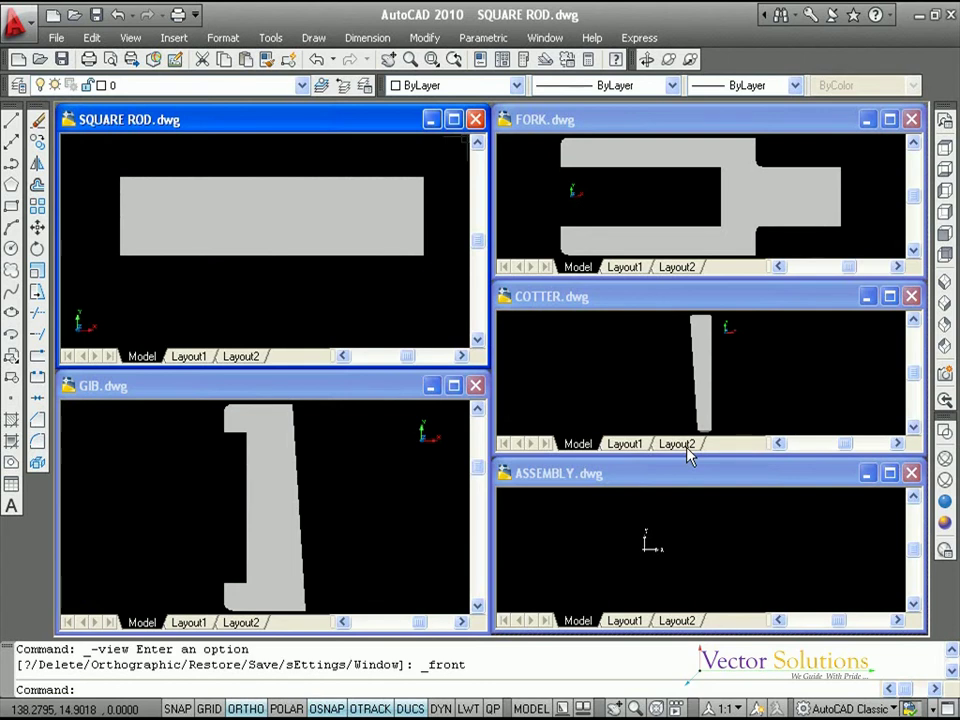
pyautogui.hotkey('ctrl', 'Tab')
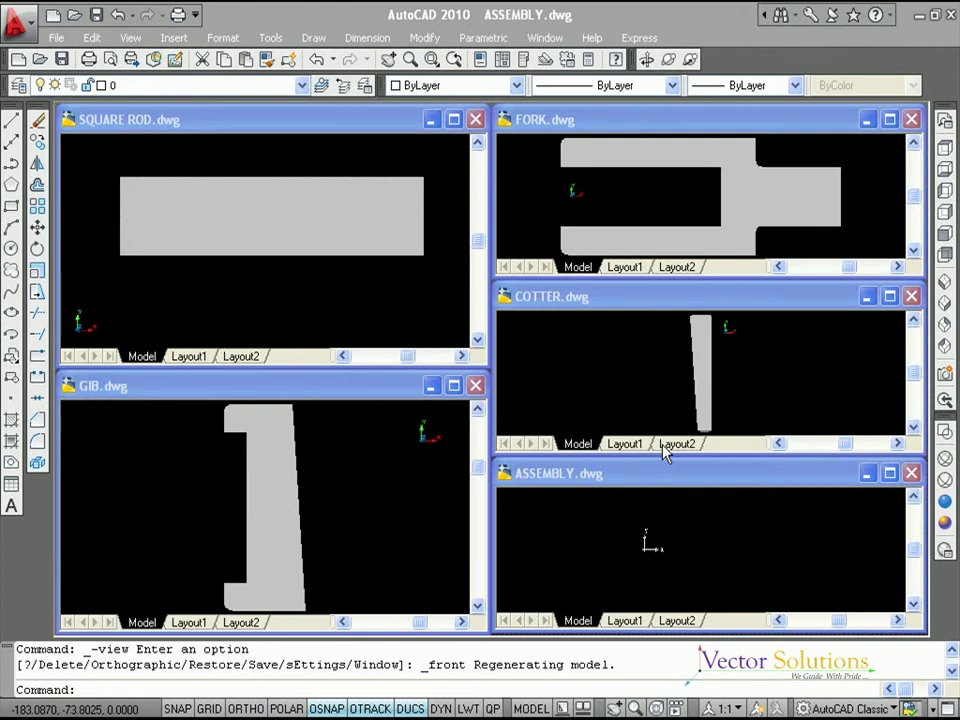
# Copy the fork solid from FORK.dwg to the clipboard and activate ASSEMBLY.dwg
pyautogui.press('Escape')
pyautogui.press('Escape')
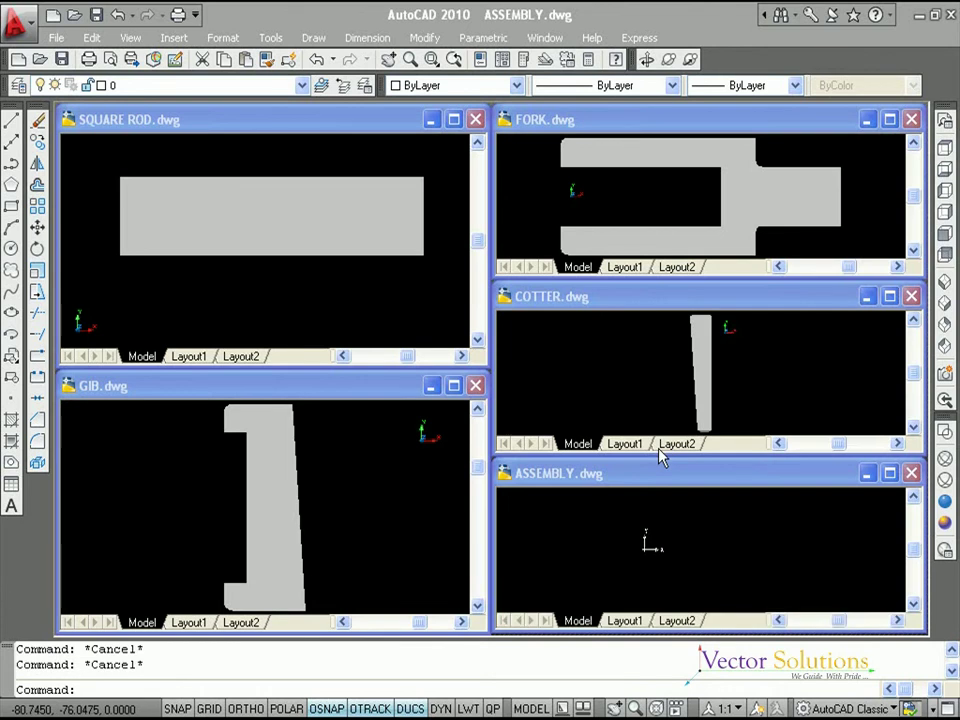
pyautogui.click(830, 230)
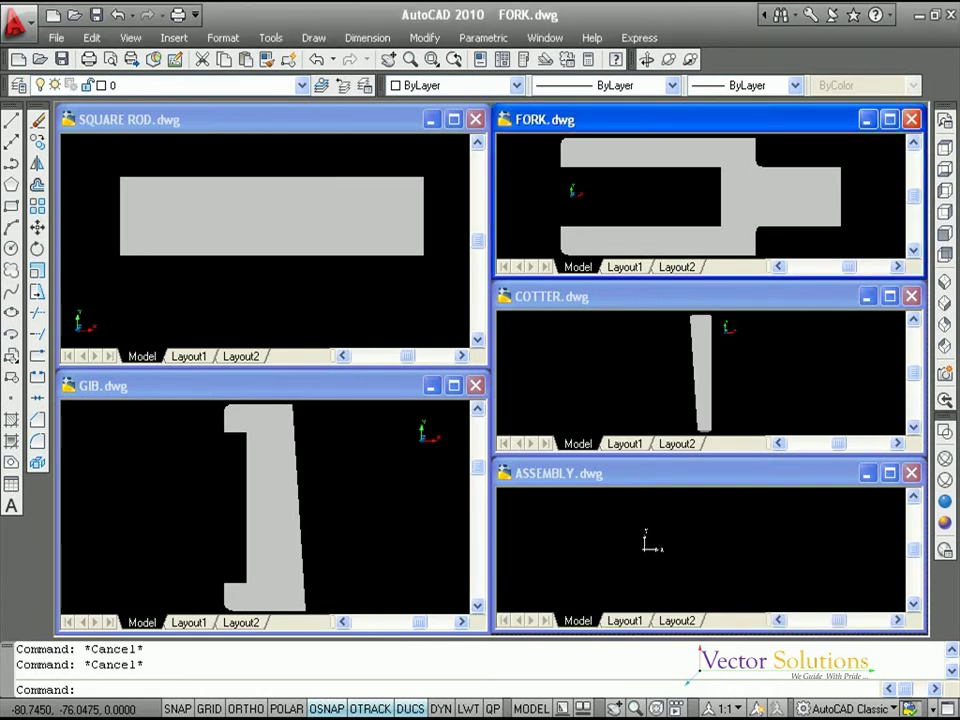
pyautogui.click(870, 233)
pyautogui.click(806, 168)
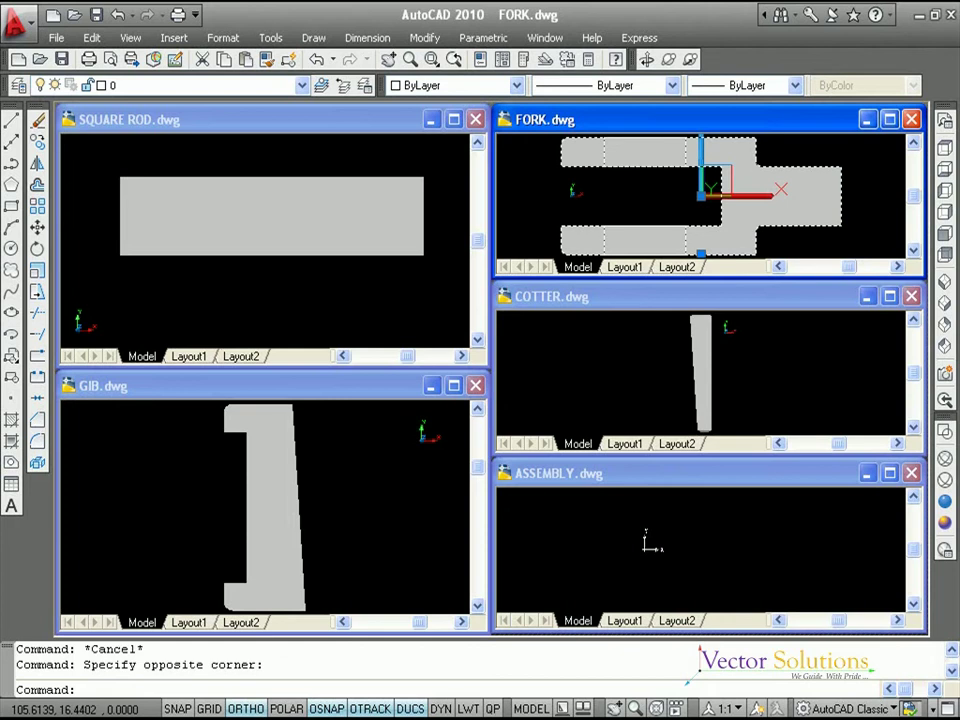
pyautogui.hotkey('ctrl', 'c')
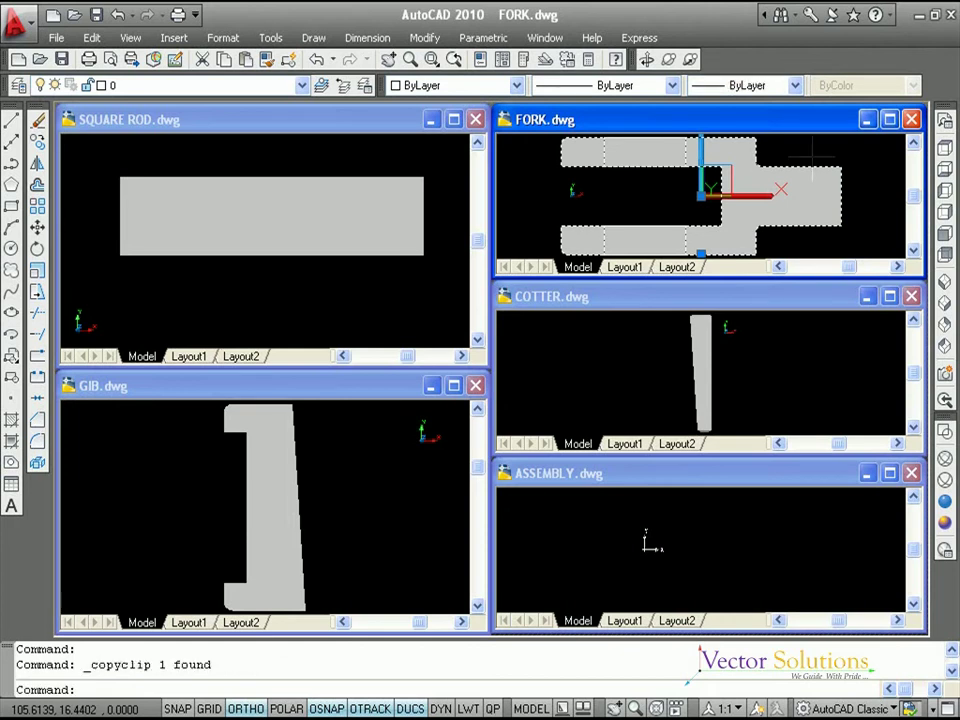
pyautogui.press('Escape')
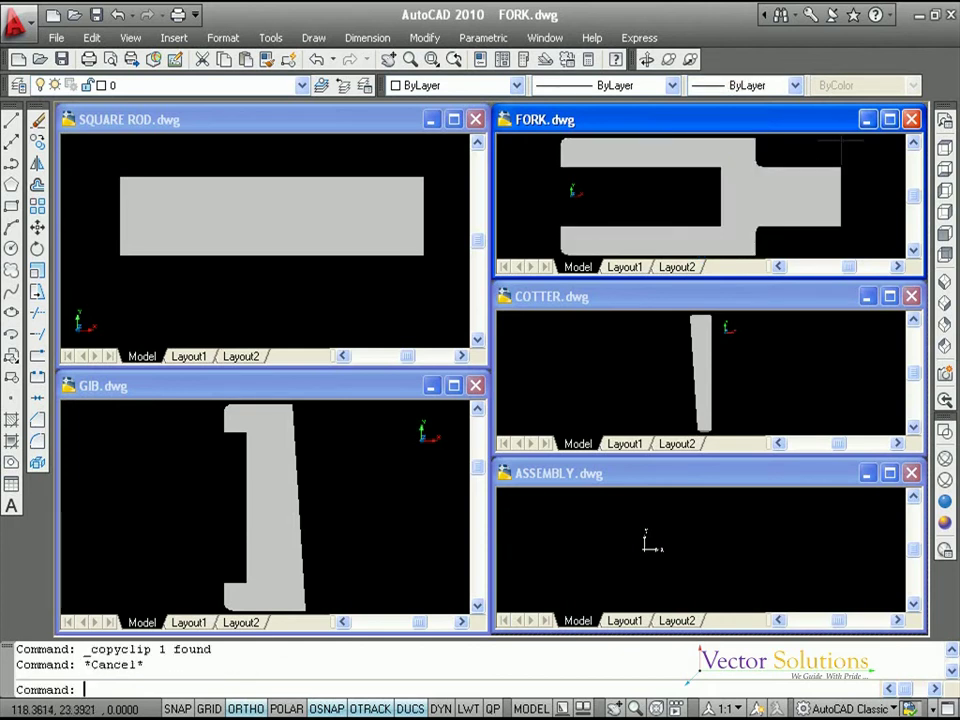
pyautogui.click(582, 520)
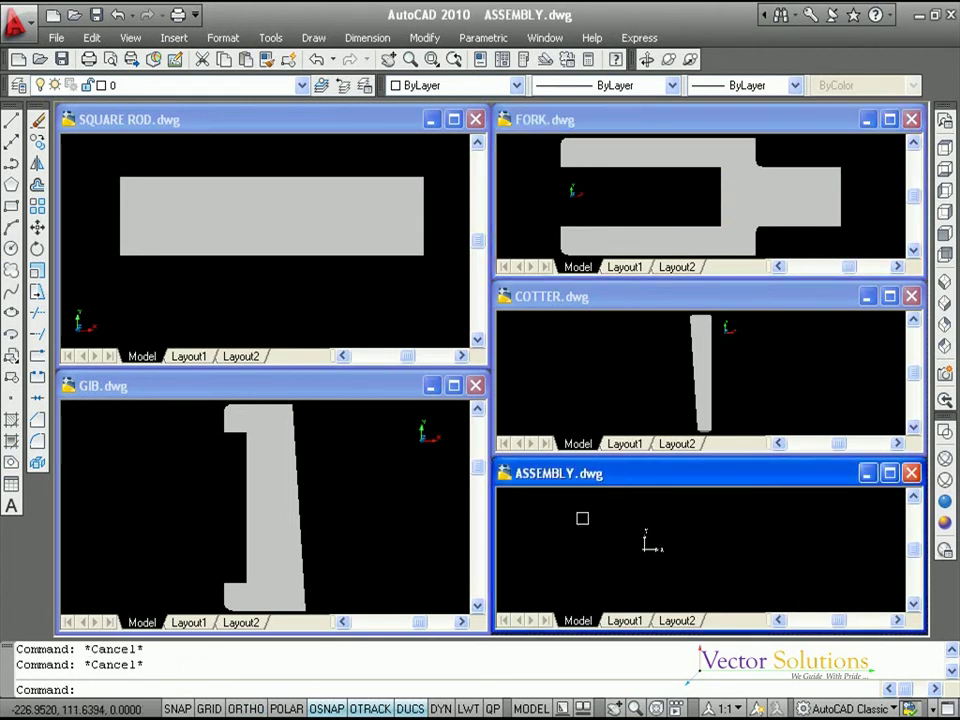
# Paste the fork into ASSEMBLY.dwg and zoom to fit it in the view
pyautogui.hotkey('ctrl', 'v')
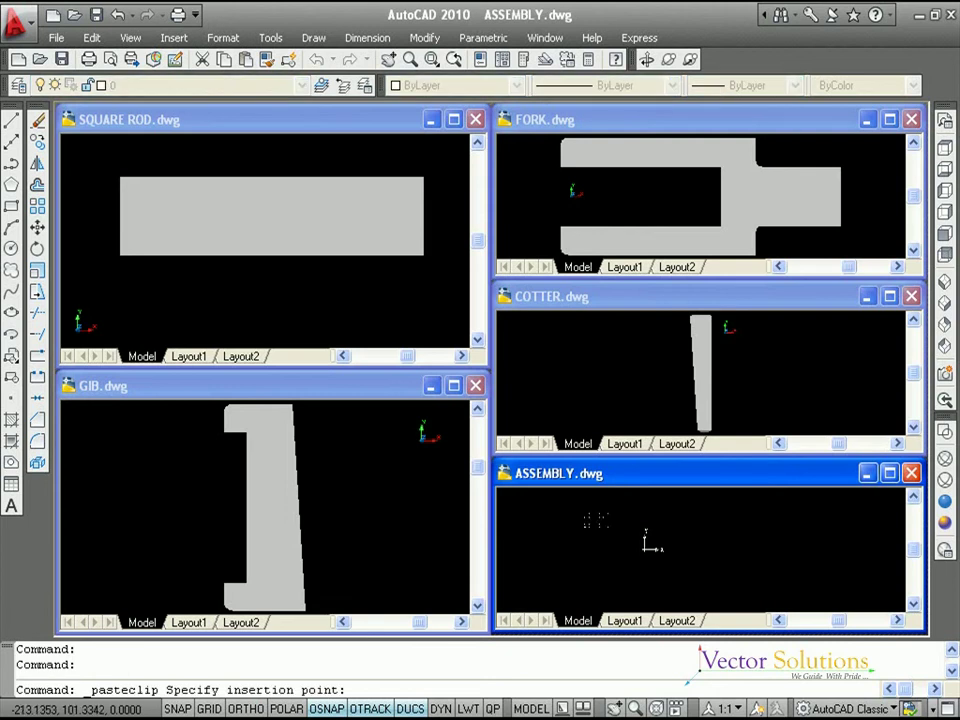
pyautogui.click(609, 524)
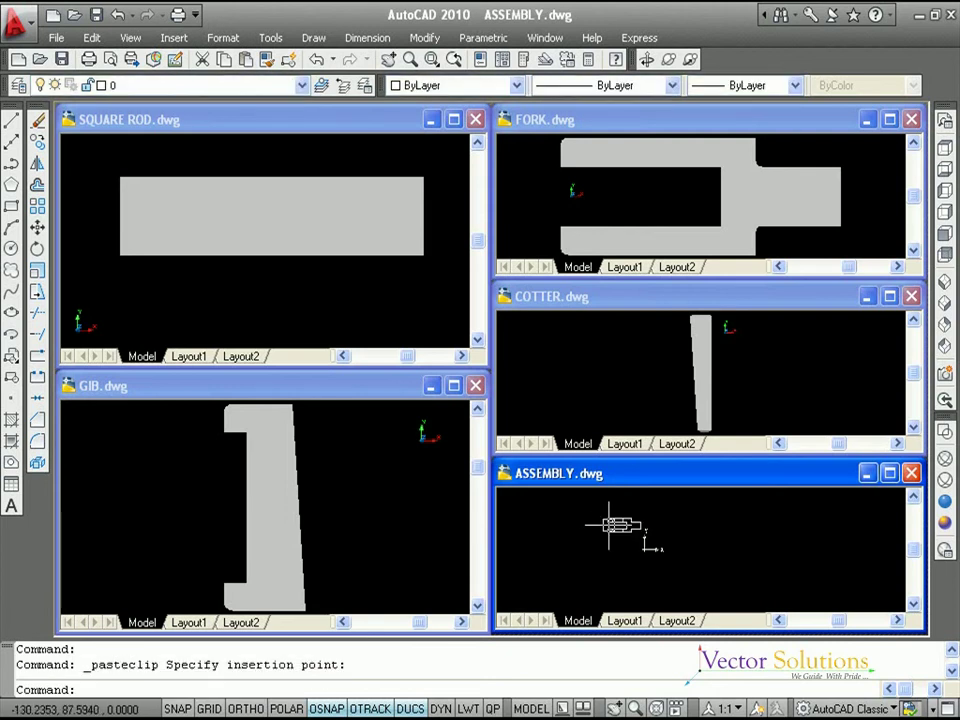
pyautogui.middleClick(664, 512)
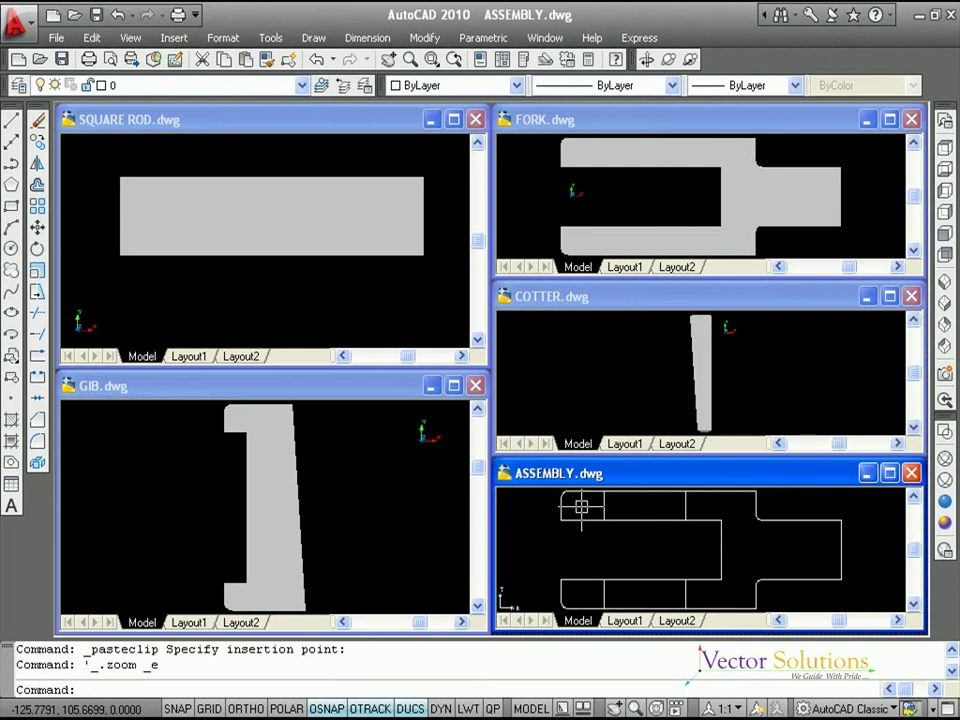
pyautogui.scroll(-4, 562, 500)
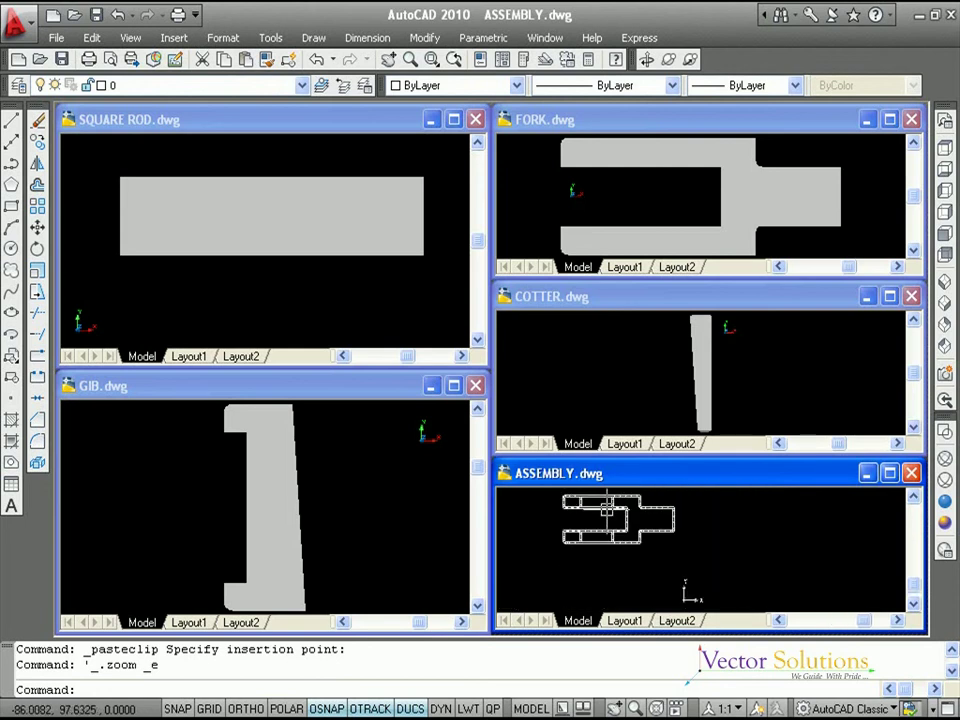
pyautogui.moveTo(628, 513)
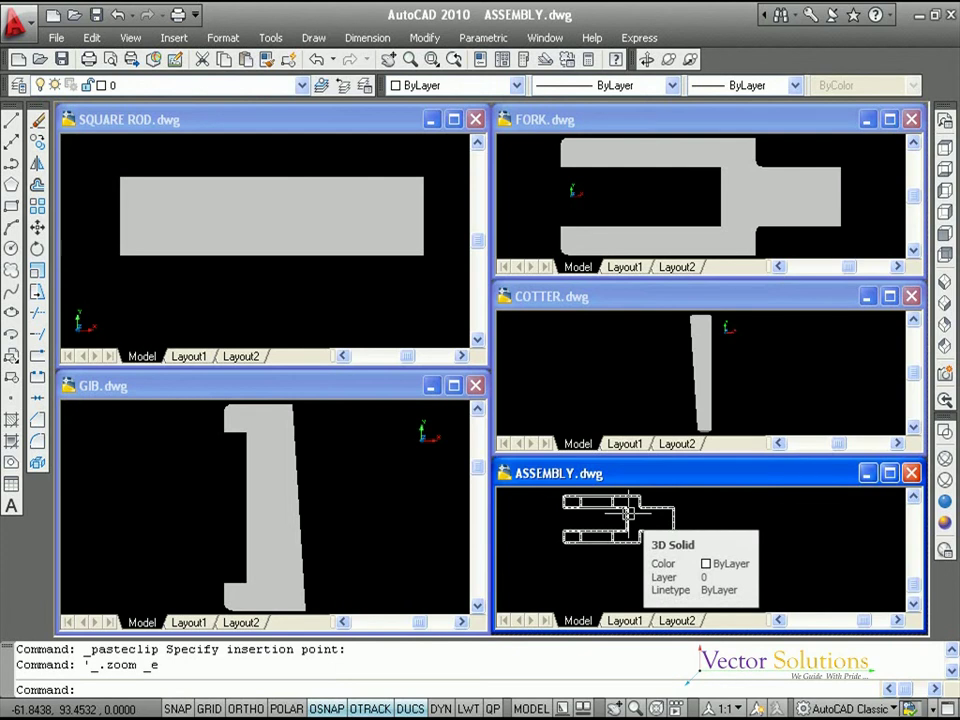
pyautogui.click(382, 233)
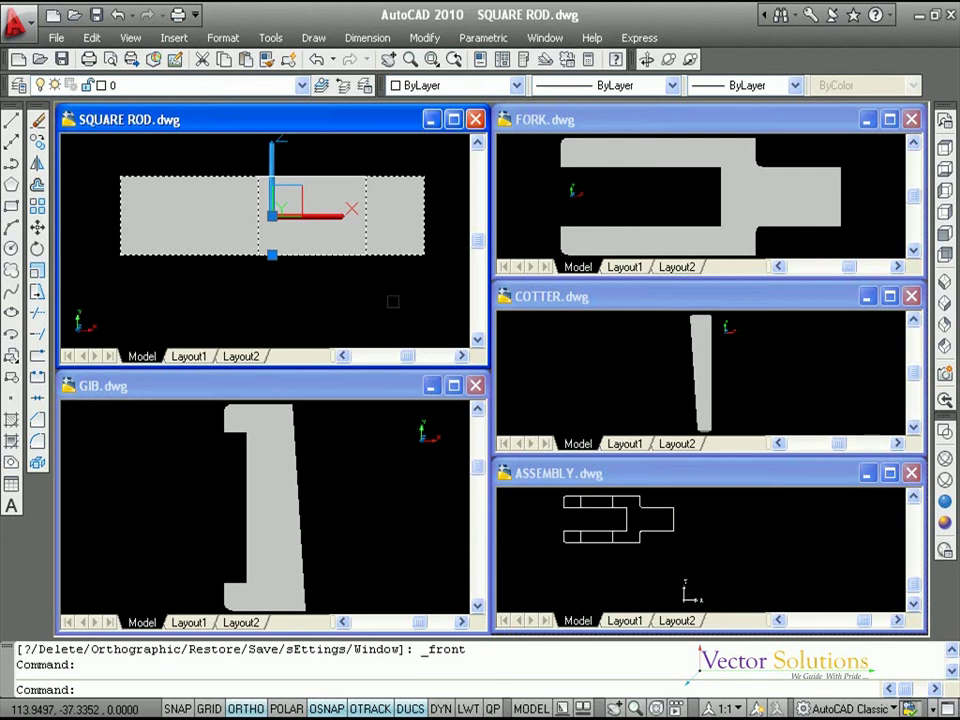
# Paste a copy of the square rod into ASSEMBLY.dwg to the right of the fork
pyautogui.hotkey('ctrl', 'c')
pyautogui.click(728, 518)
pyautogui.hotkey('ctrl', 'v')
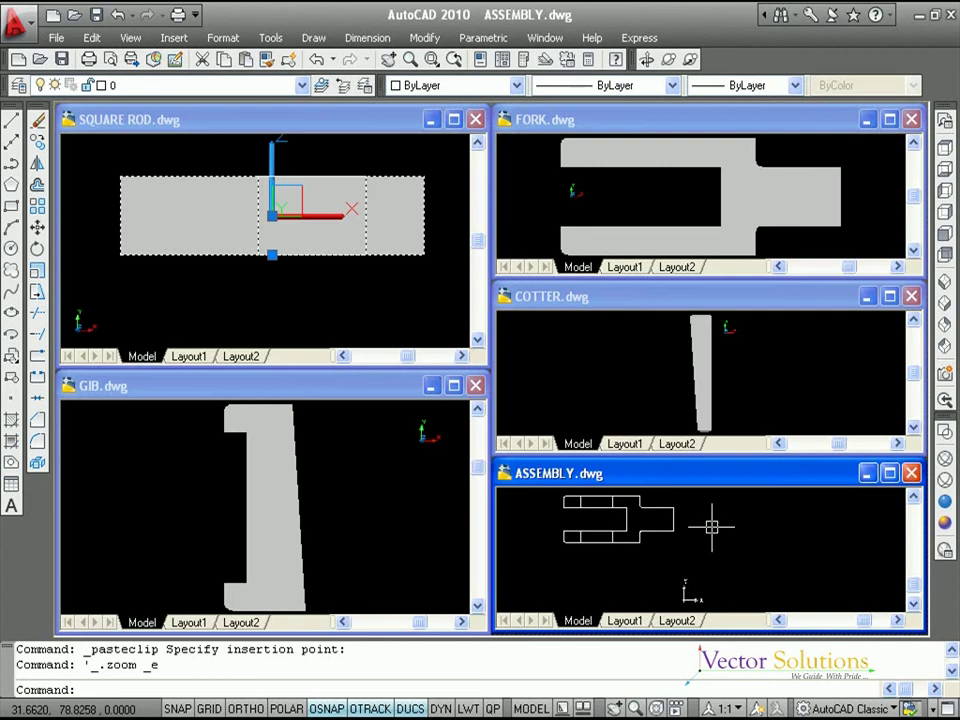
pyautogui.hotkey('ctrl', 'v')
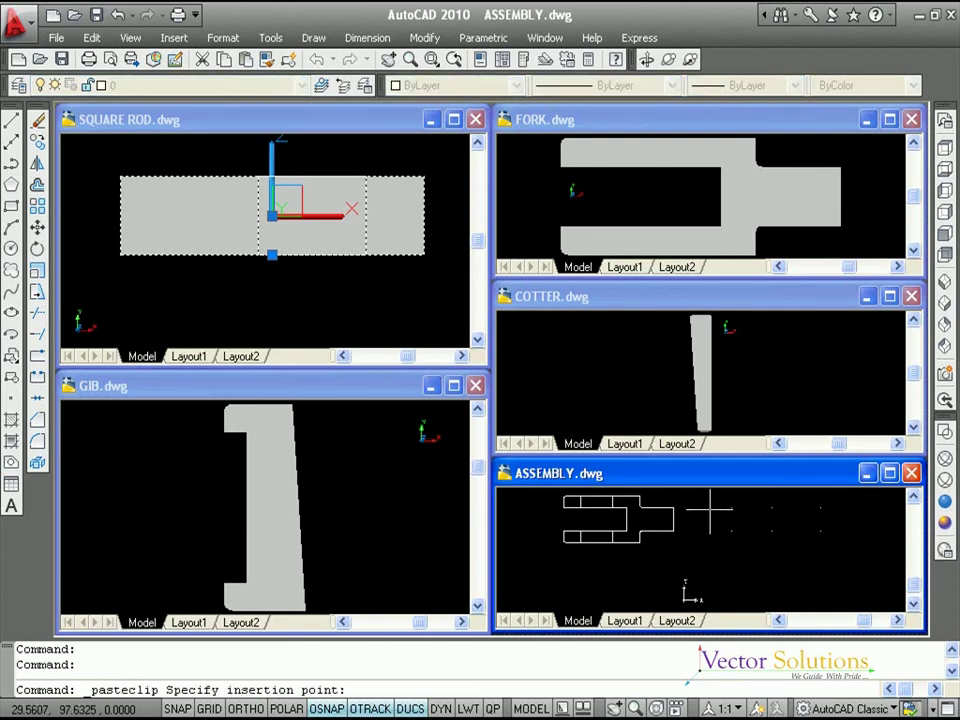
pyautogui.click(710, 512)
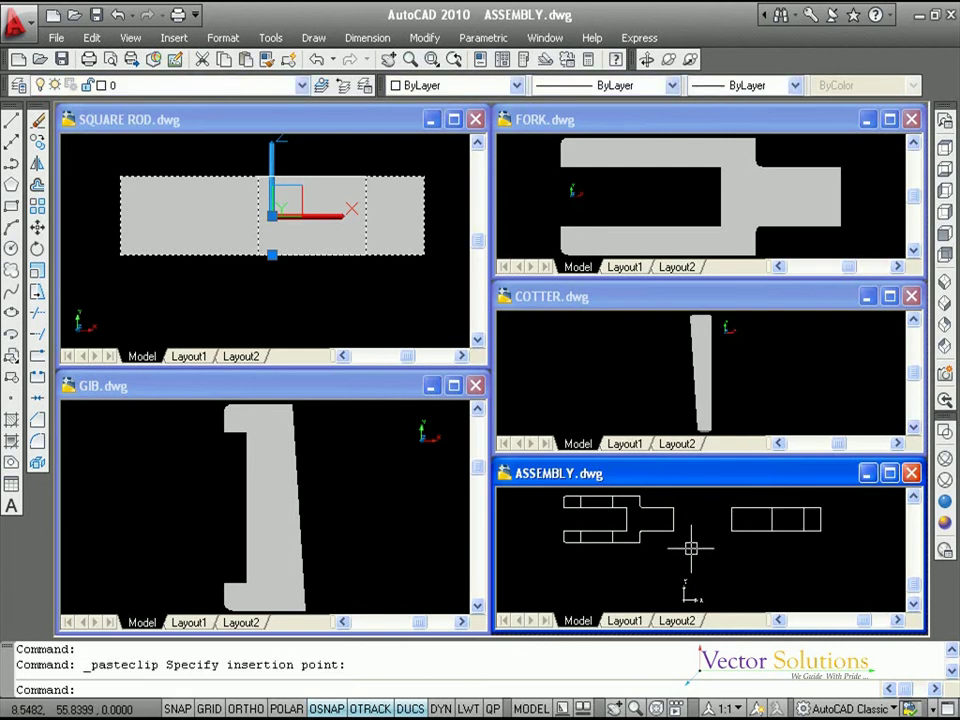
pyautogui.click(292, 490)
pyautogui.click(262, 500)
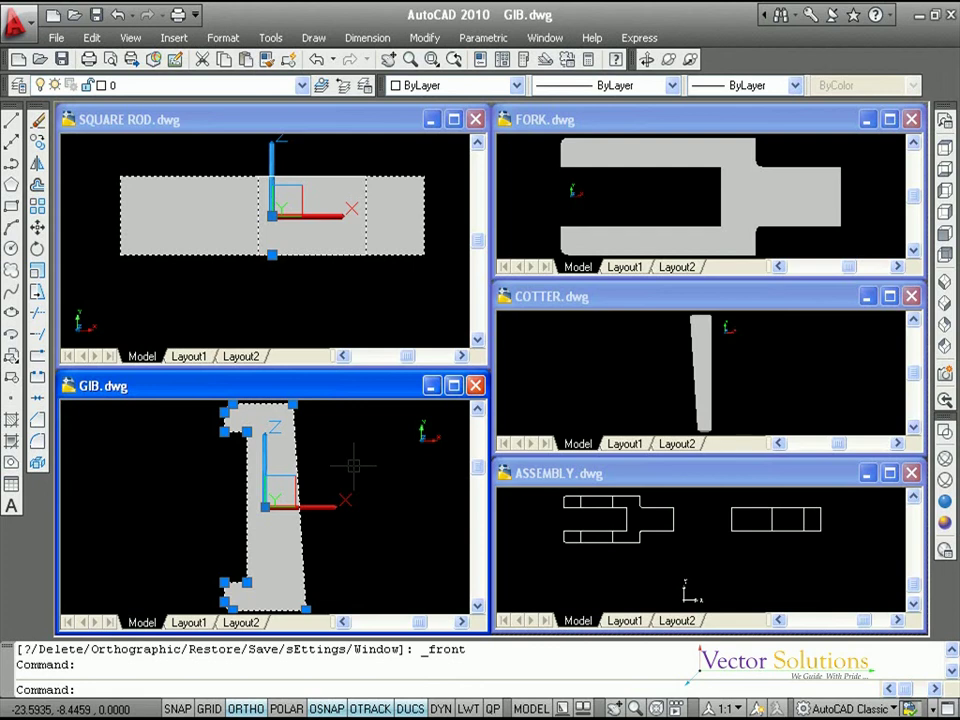
# Copy the gib and paste it into ASSEMBLY.dwg below the fork
pyautogui.hotkey('ctrl', 'c')
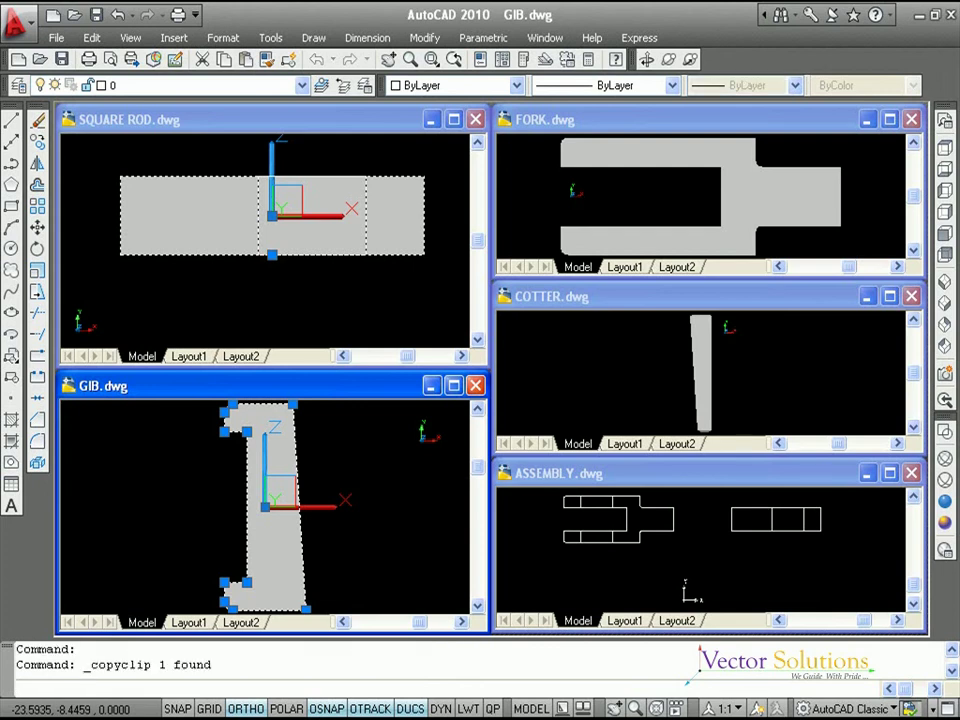
pyautogui.click(762, 578)
pyautogui.hotkey('ctrl', 'v')
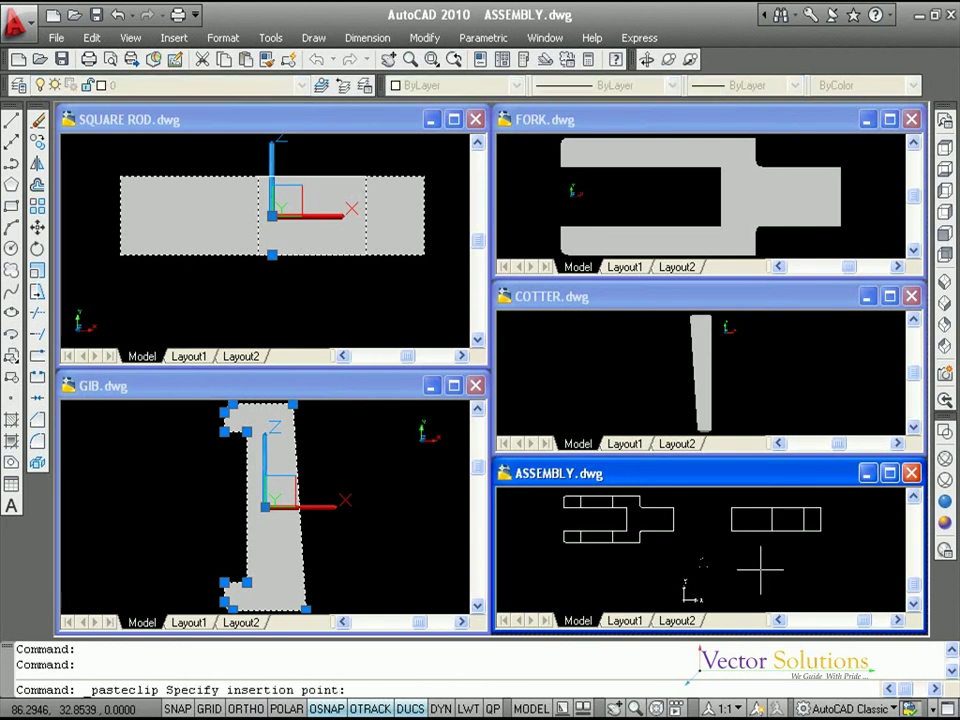
pyautogui.click(736, 568)
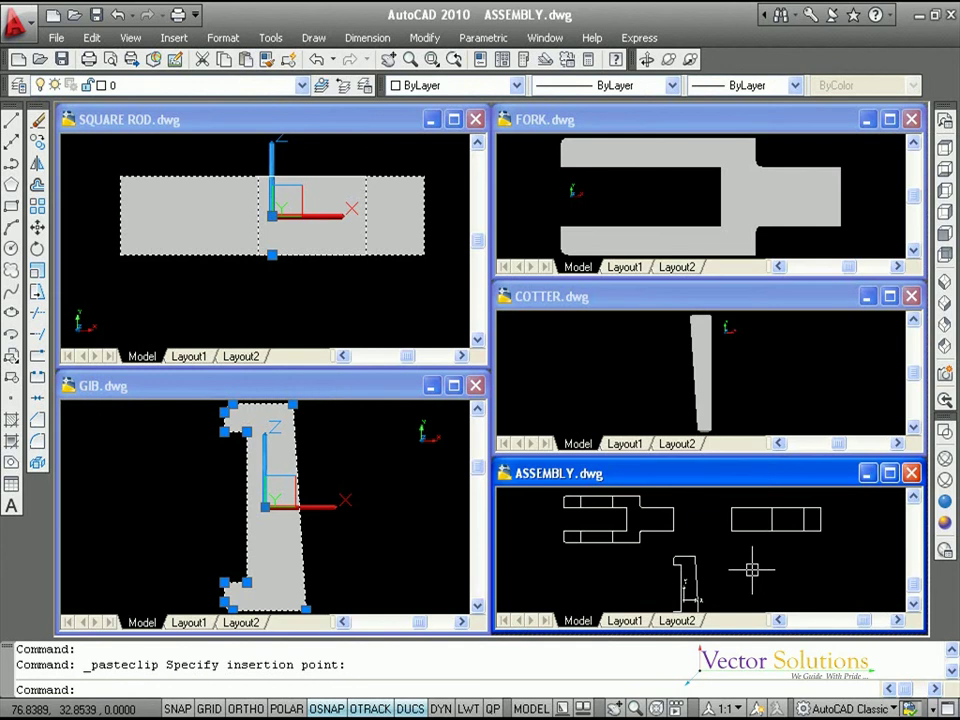
# Copy the cotter from COTTER.dwg and paste it into ASSEMBLY.dwg
pyautogui.click(705, 358)
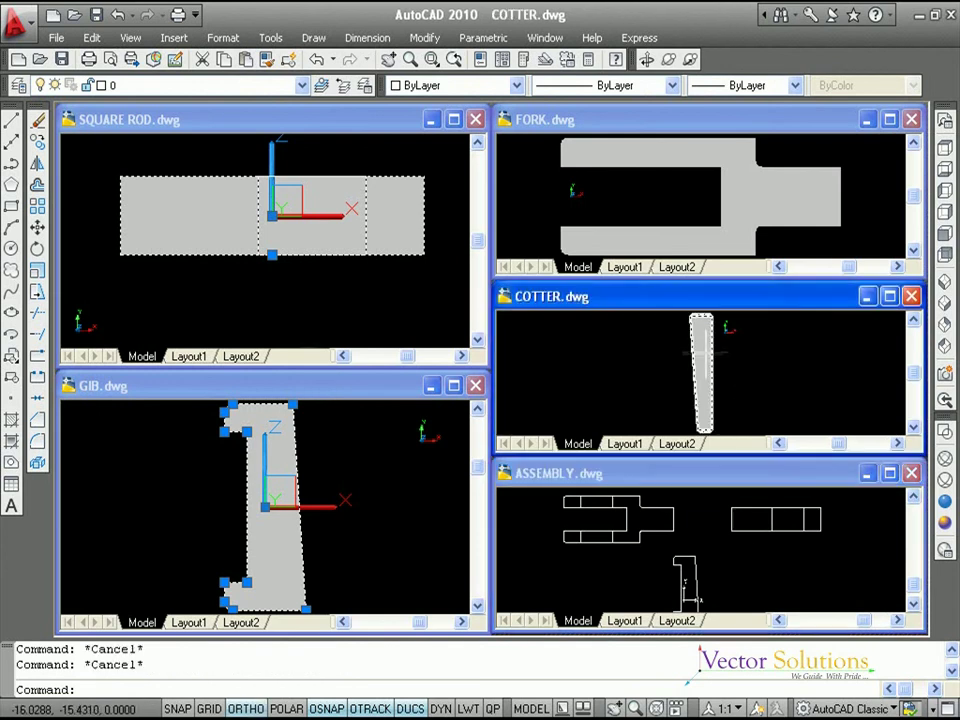
pyautogui.click(703, 352)
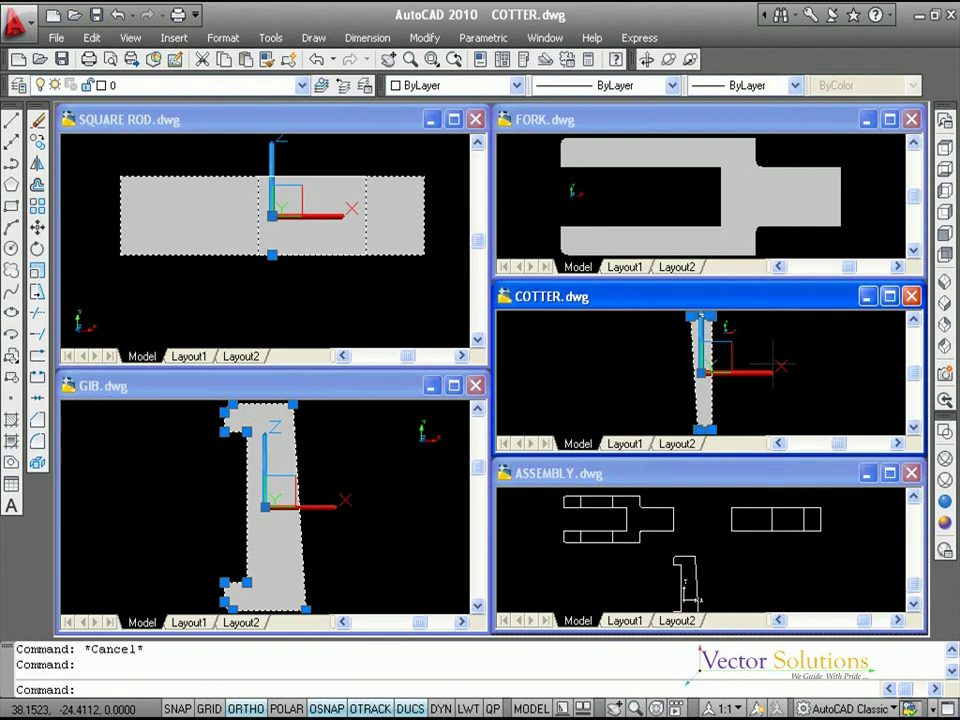
pyautogui.hotkey('ctrl', 'c')
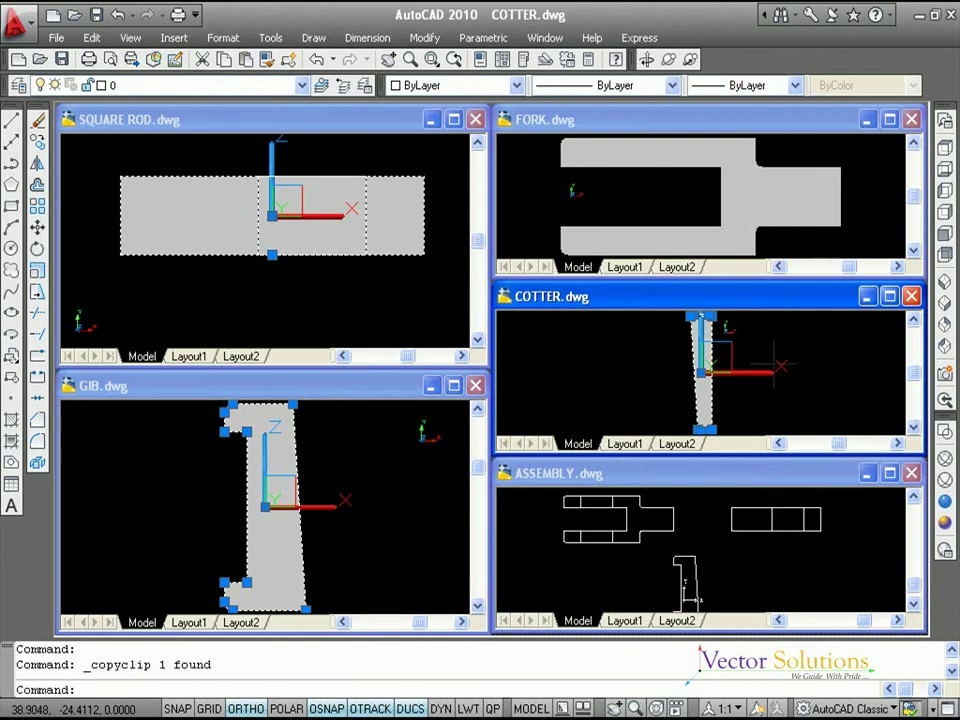
pyautogui.click(747, 578)
pyautogui.hotkey('ctrl', 'v')
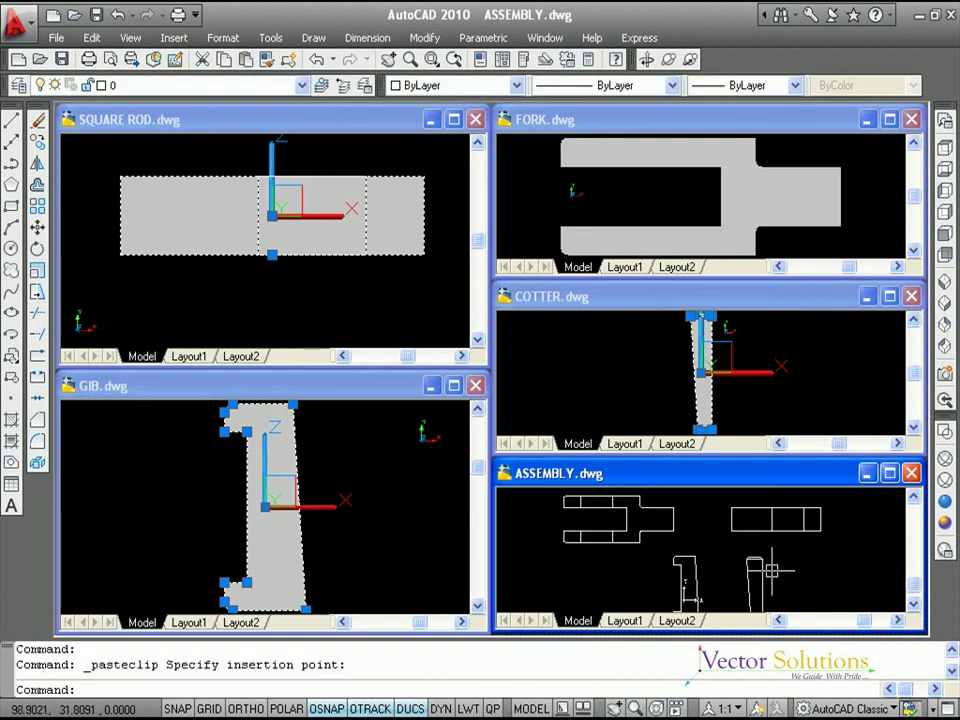
pyautogui.click(911, 296)
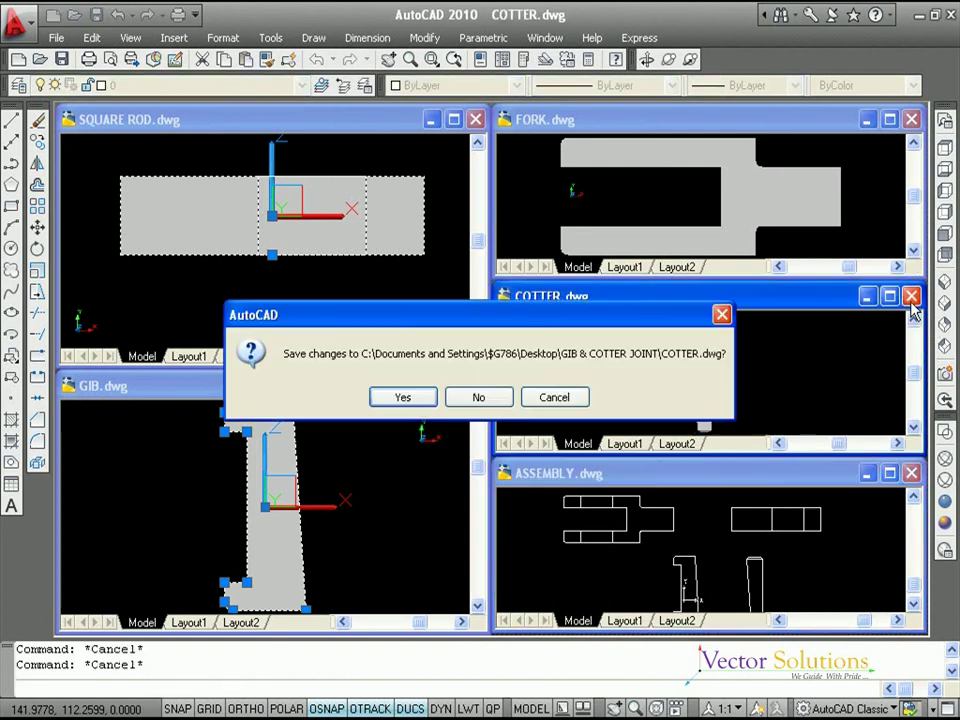
pyautogui.click(478, 397)
pyautogui.click(911, 119)
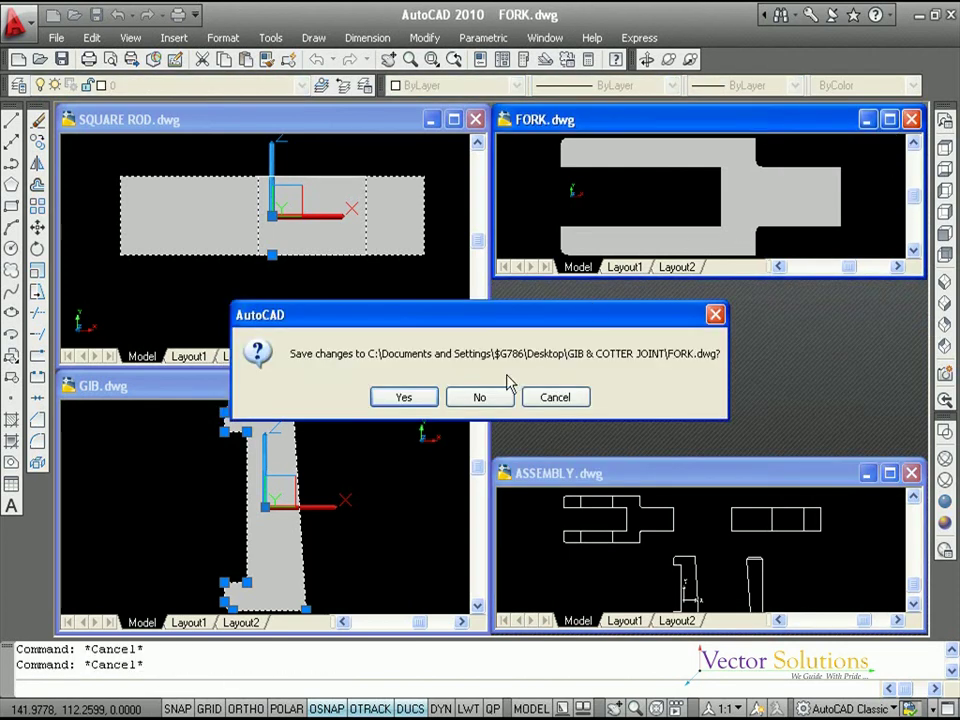
pyautogui.click(482, 397)
pyautogui.click(475, 119)
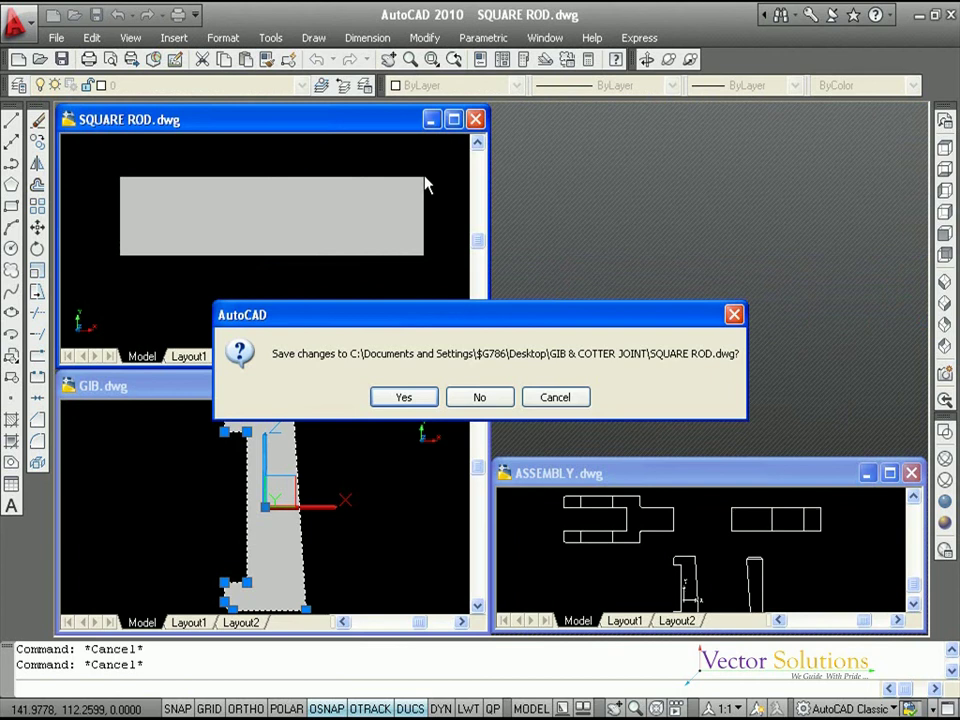
pyautogui.click(468, 397)
pyautogui.click(476, 386)
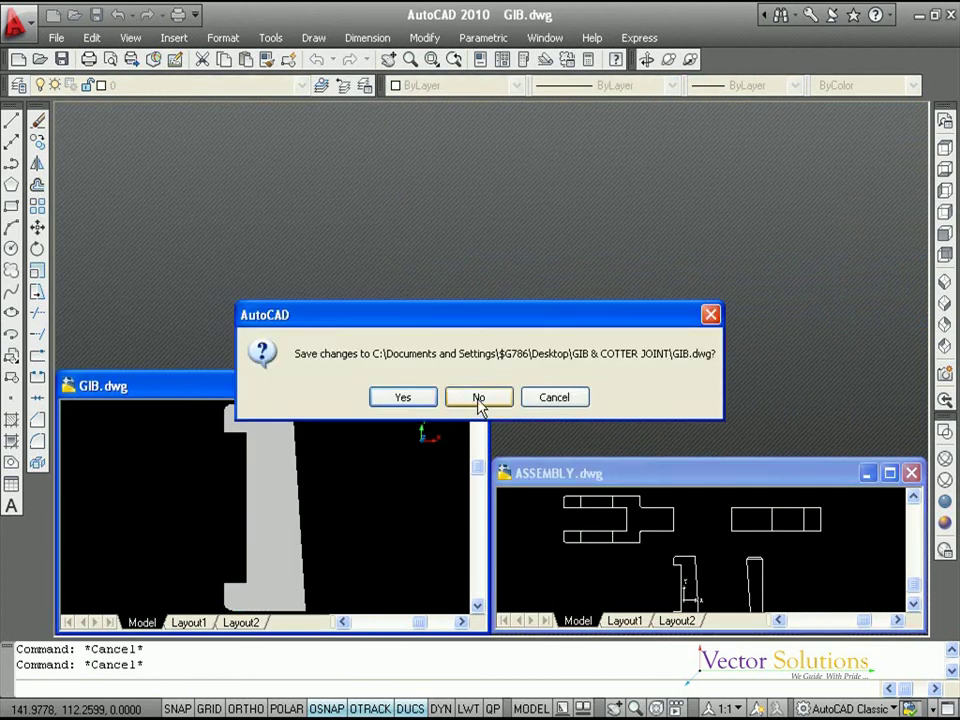
pyautogui.click(479, 398)
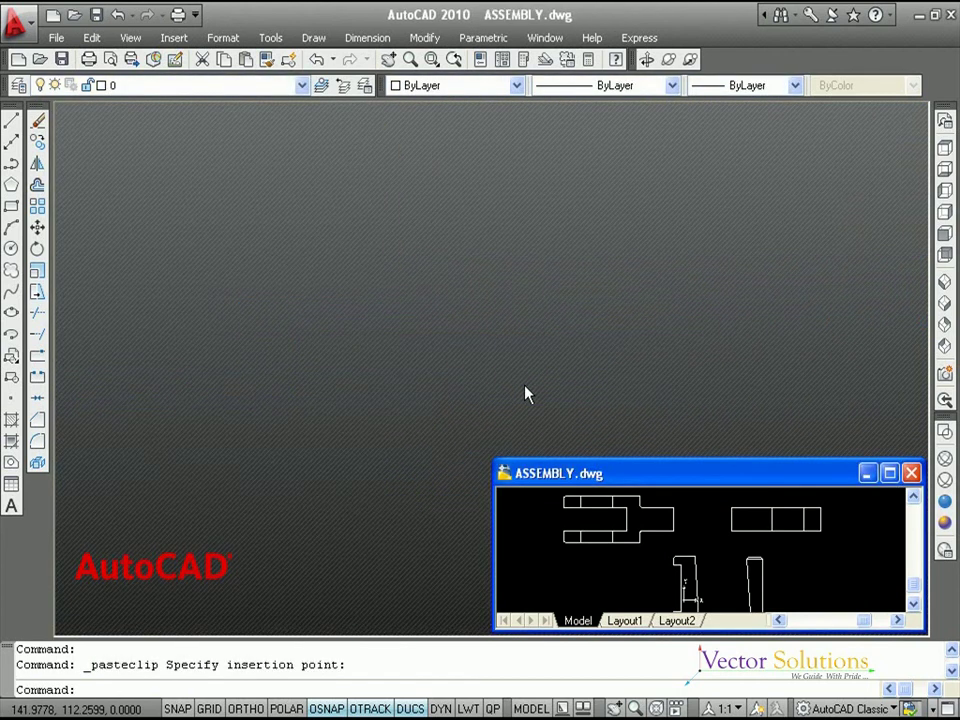
# Maximize ASSEMBLY.dwg, zoom to extents, and show the parts Realistic-shaded in SW Isometric view
pyautogui.click(889, 473)
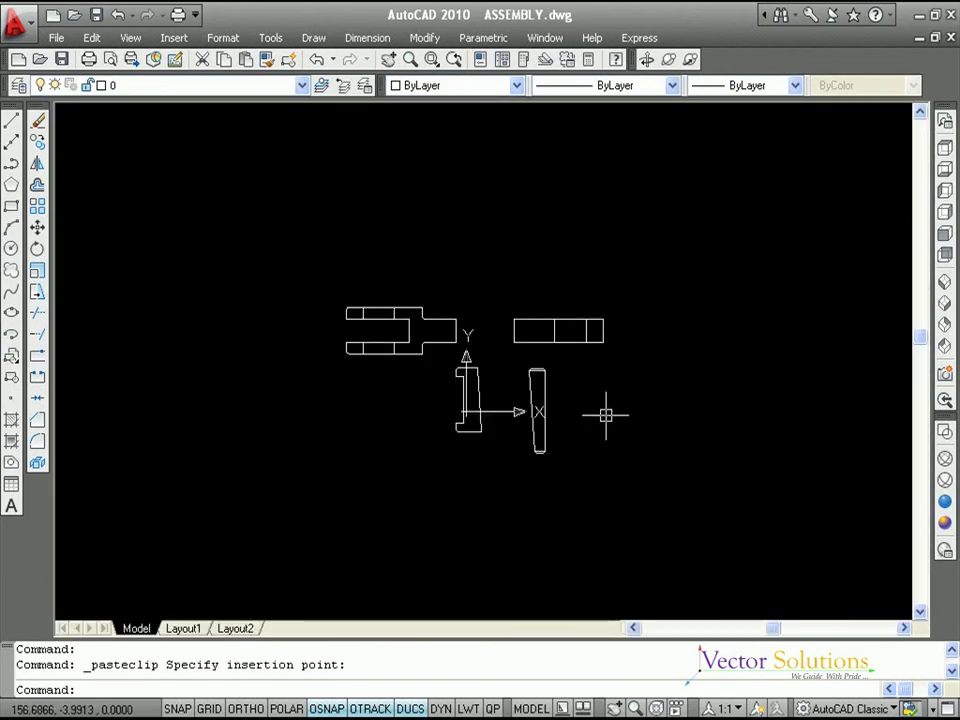
pyautogui.middleClick(605, 415)
pyautogui.middleClick(605, 415)
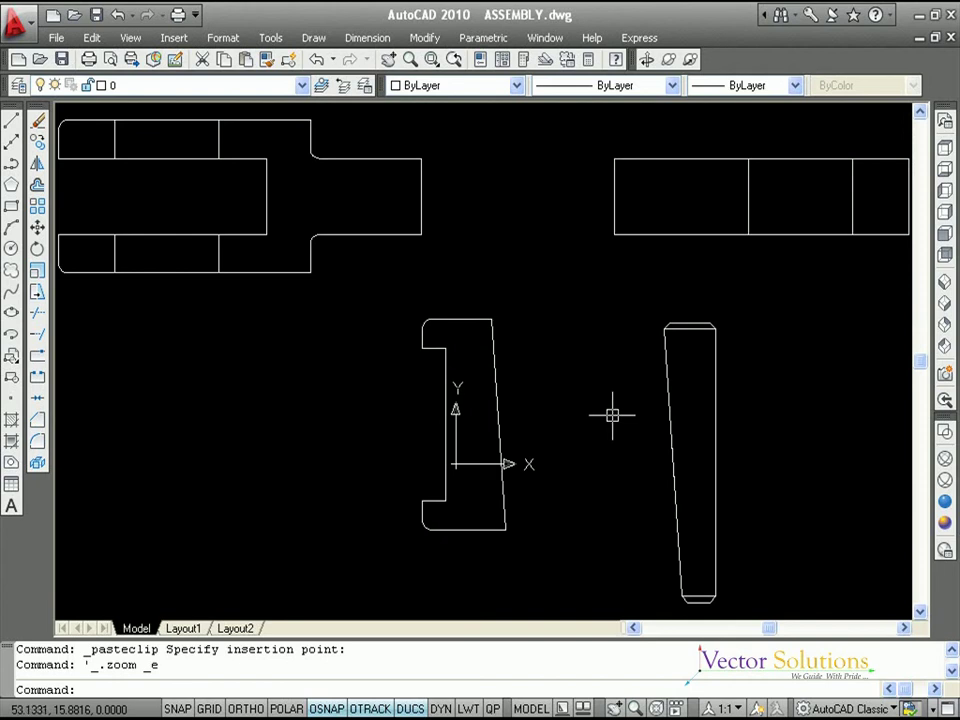
pyautogui.click(946, 506)
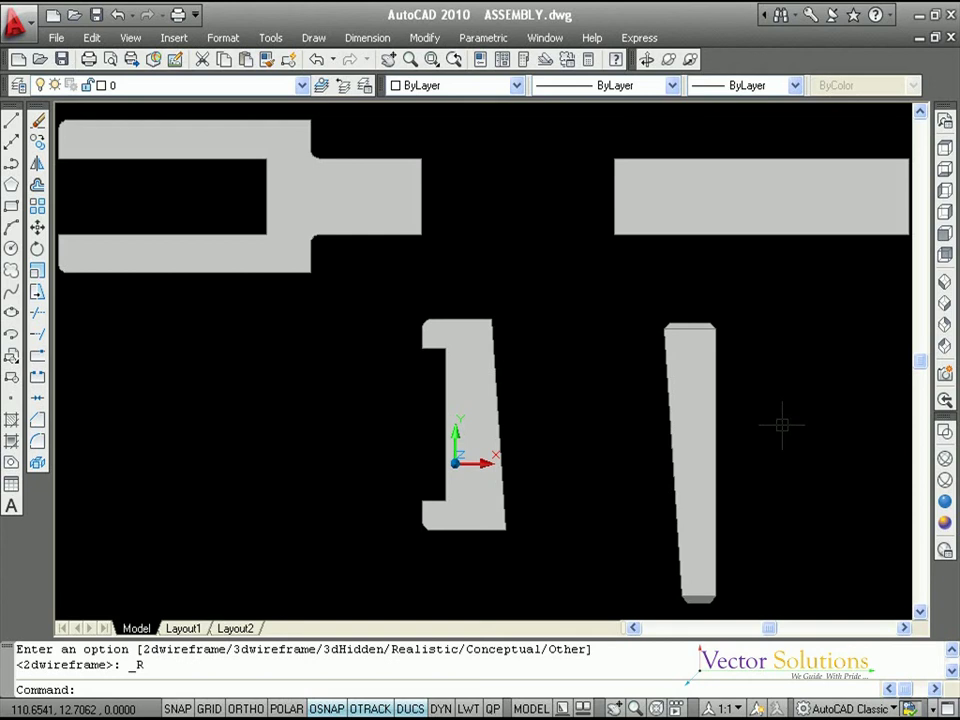
pyautogui.click(945, 287)
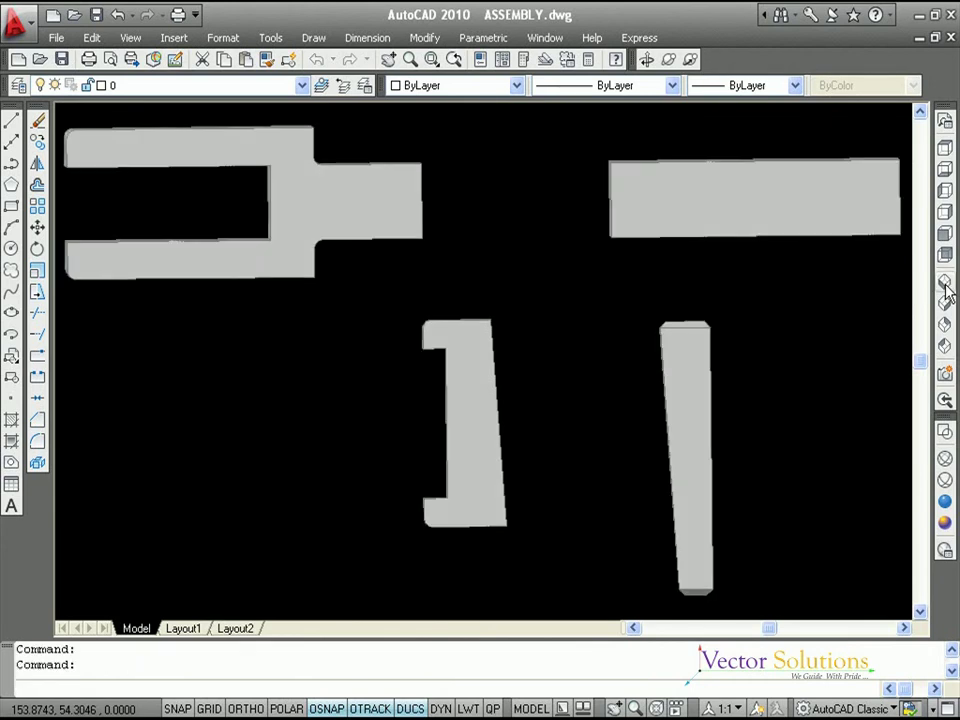
pyautogui.click(945, 285)
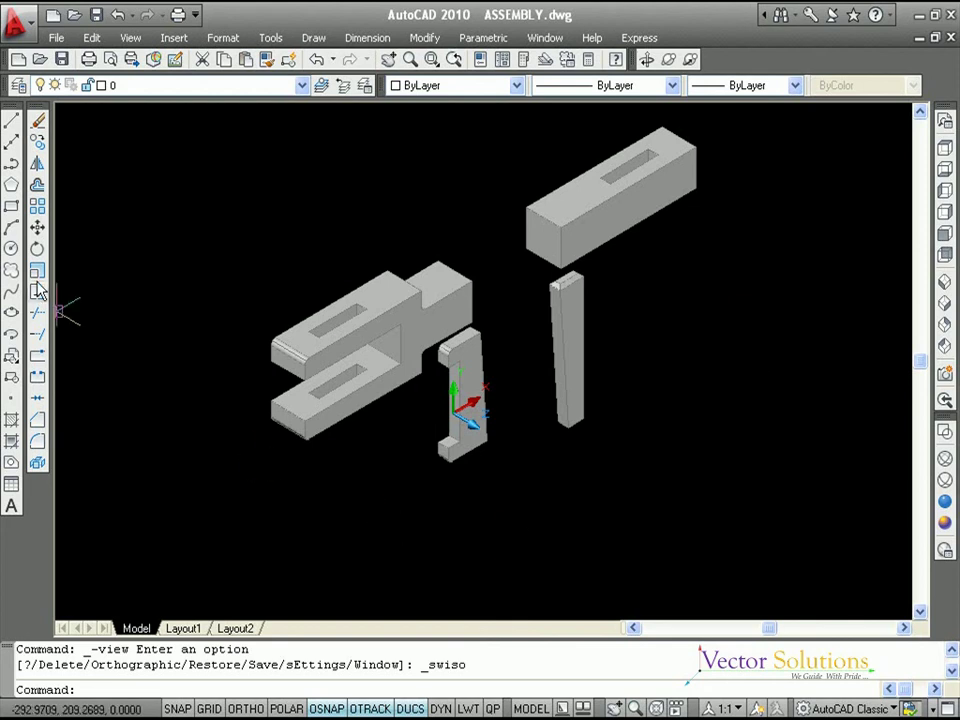
# Move the square rod by its corner endpoint into the fork's jaws
pyautogui.click(38, 231)
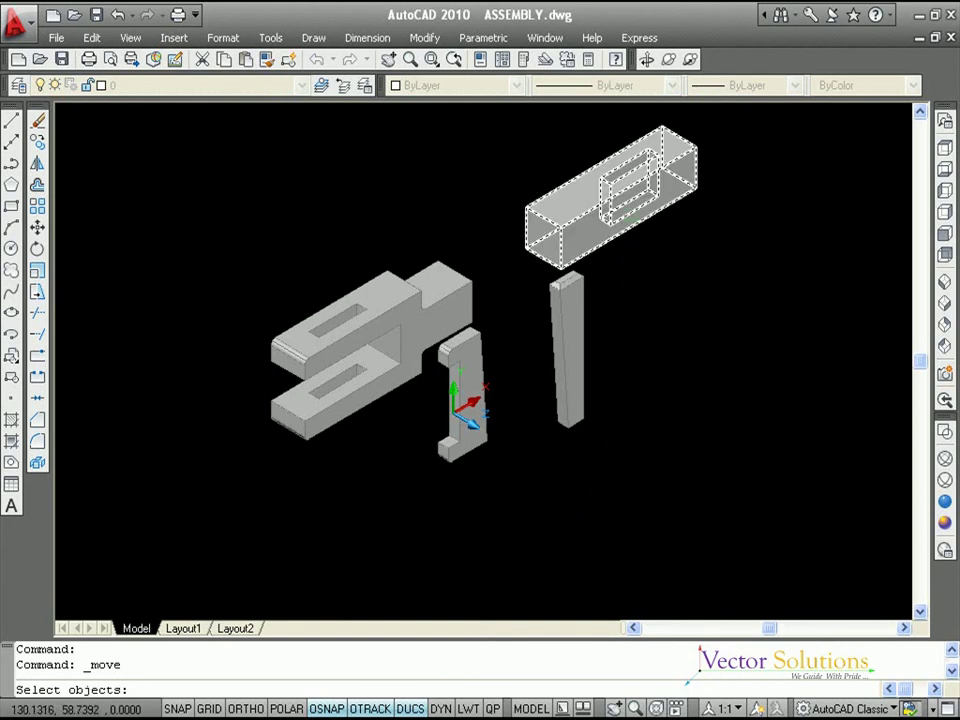
pyautogui.click(629, 215)
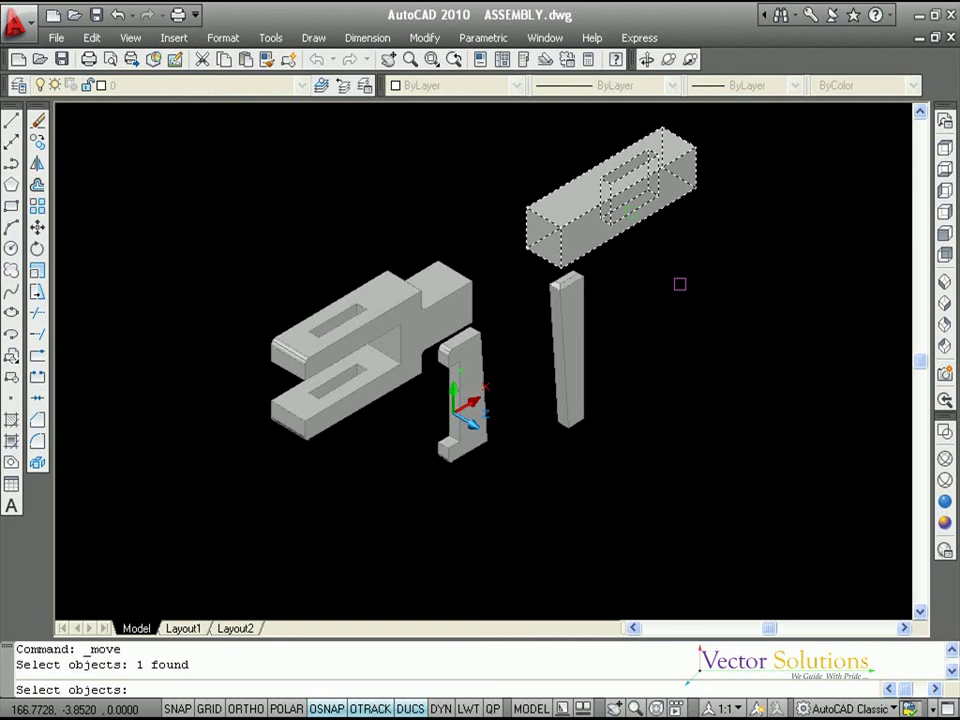
pyautogui.press('Return')
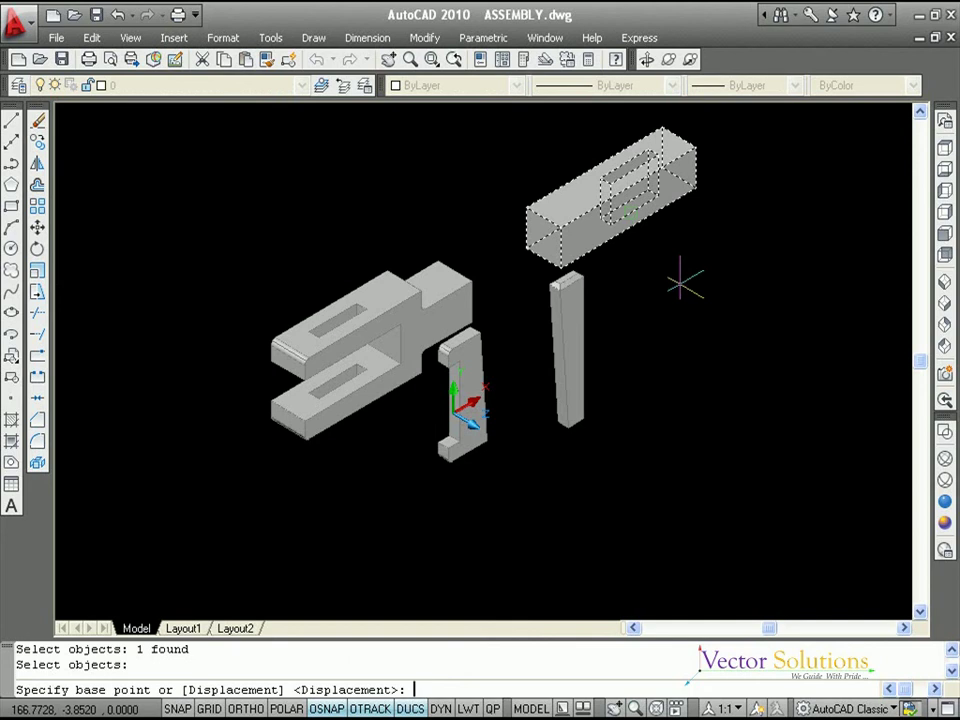
pyautogui.click(695, 187)
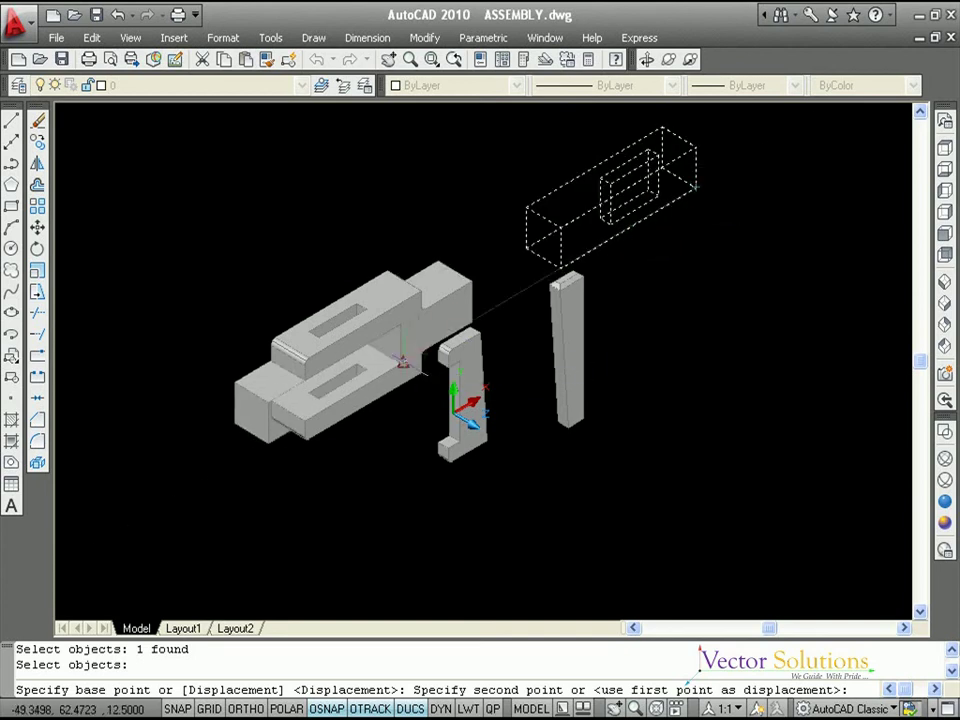
pyautogui.click(400, 362)
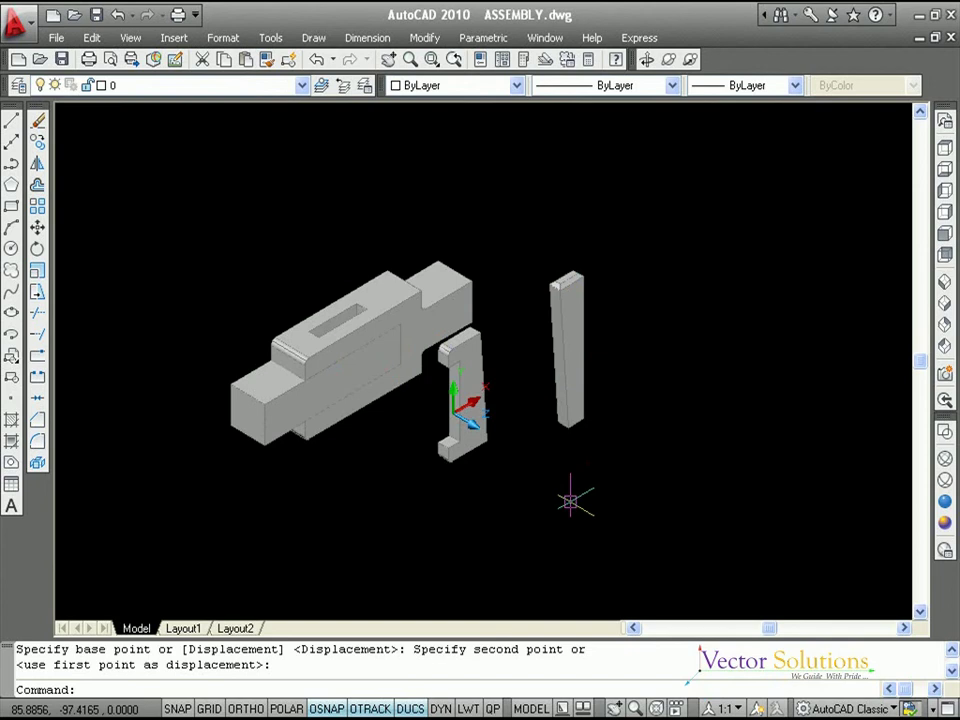
pyautogui.press('Return')
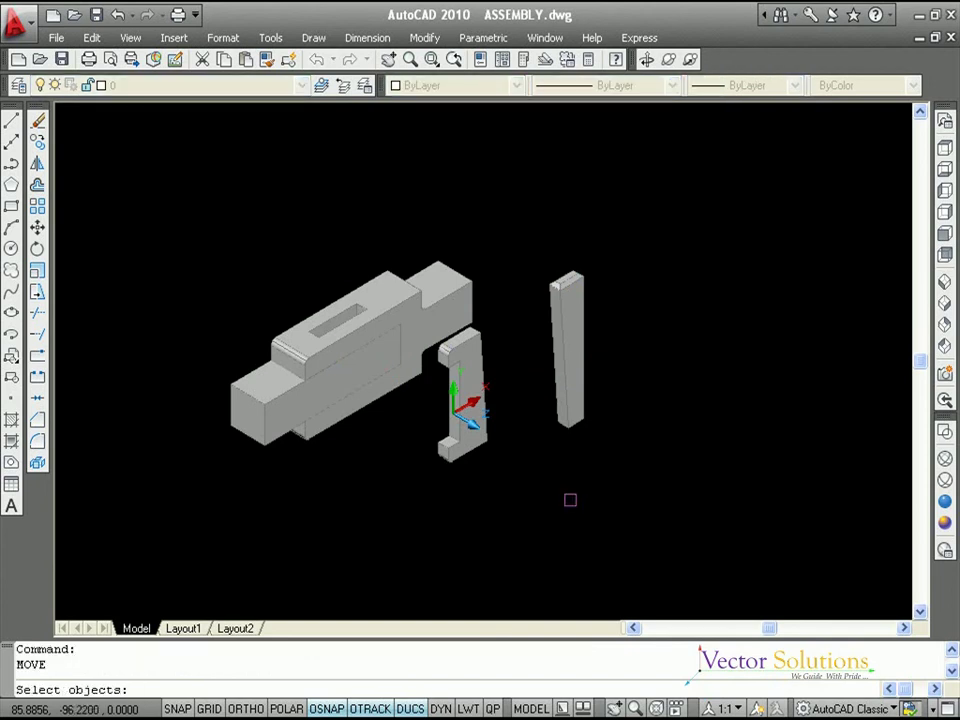
# Move the tapered cotter so it sits against the back of the gib
pyautogui.click(578, 395)
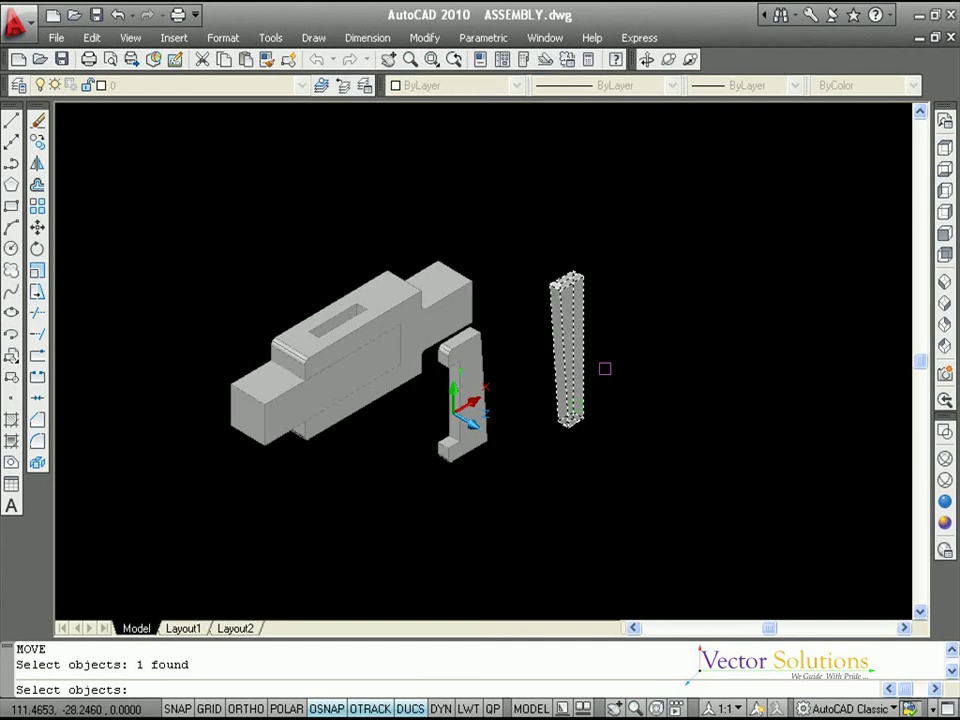
pyautogui.press('Return')
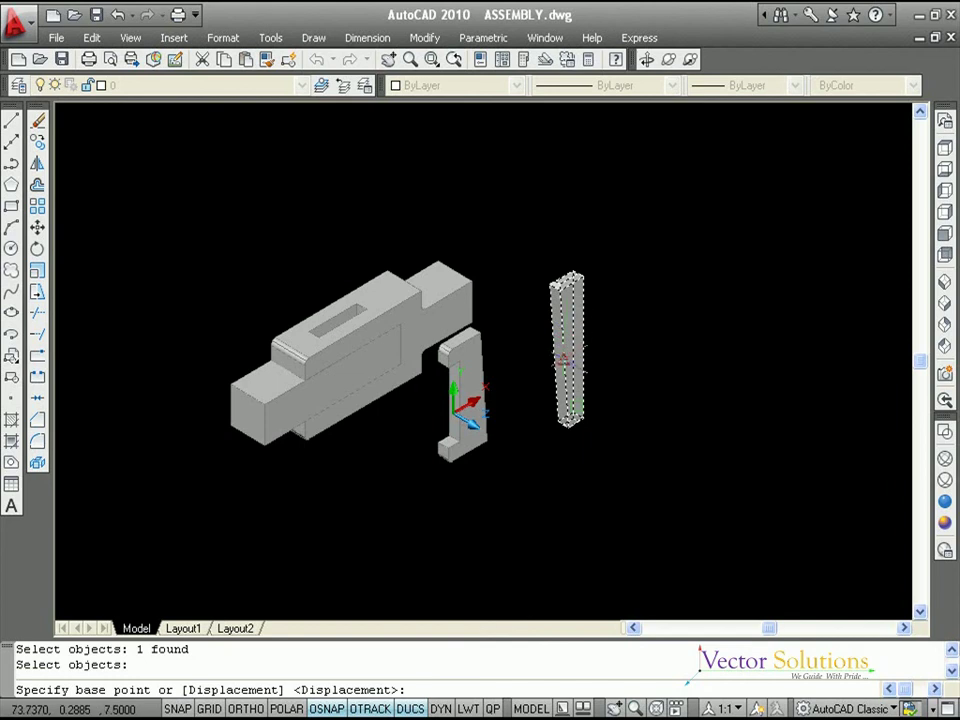
pyautogui.click(564, 359)
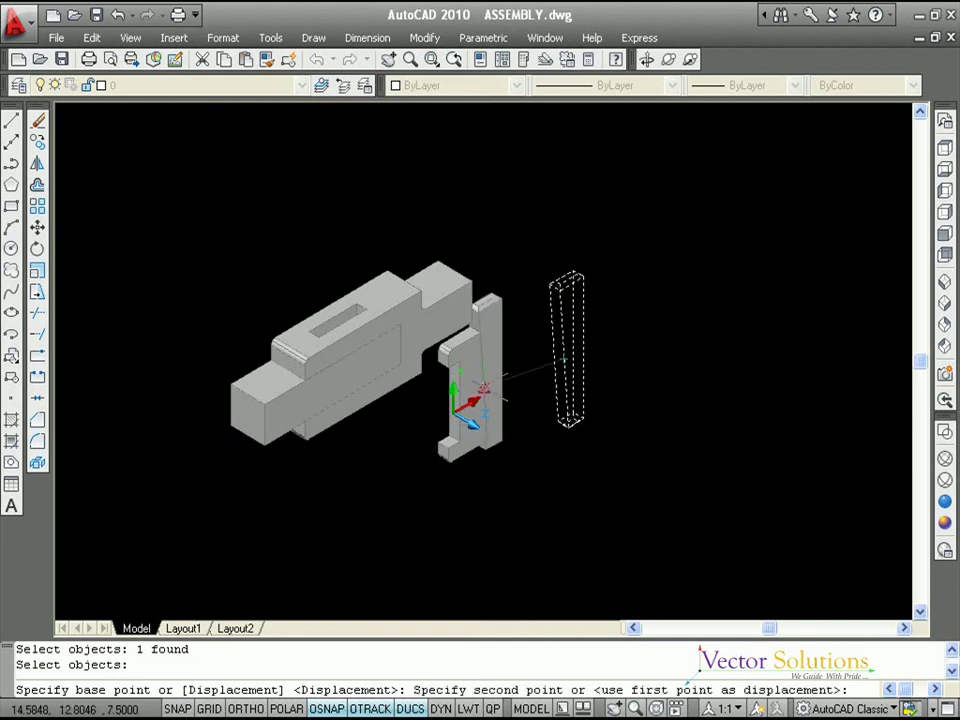
pyautogui.click(482, 390)
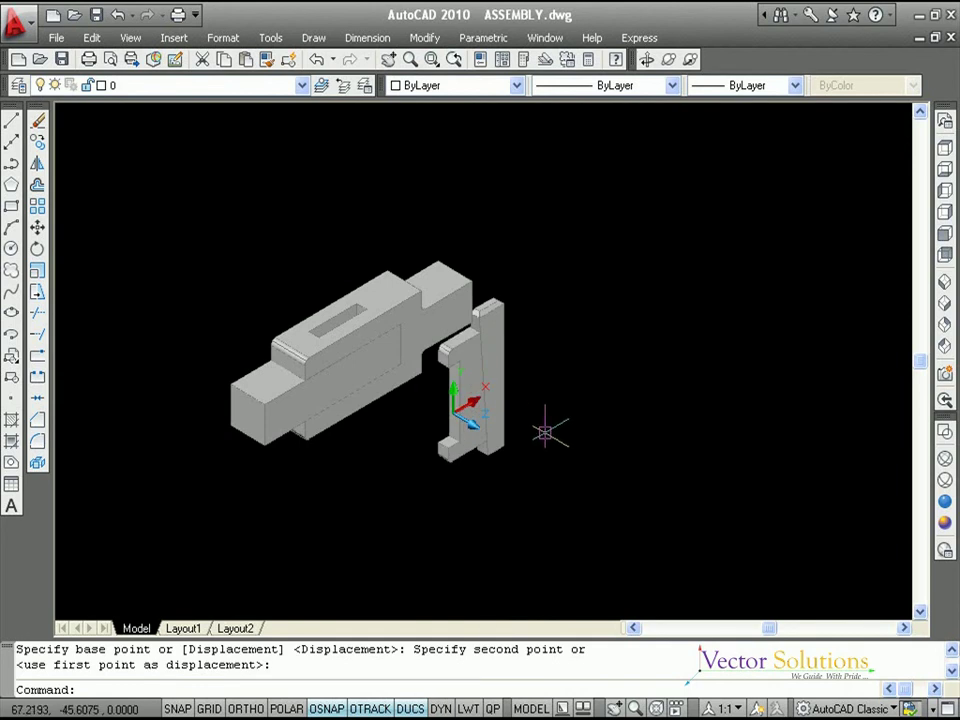
pyautogui.press('Return')
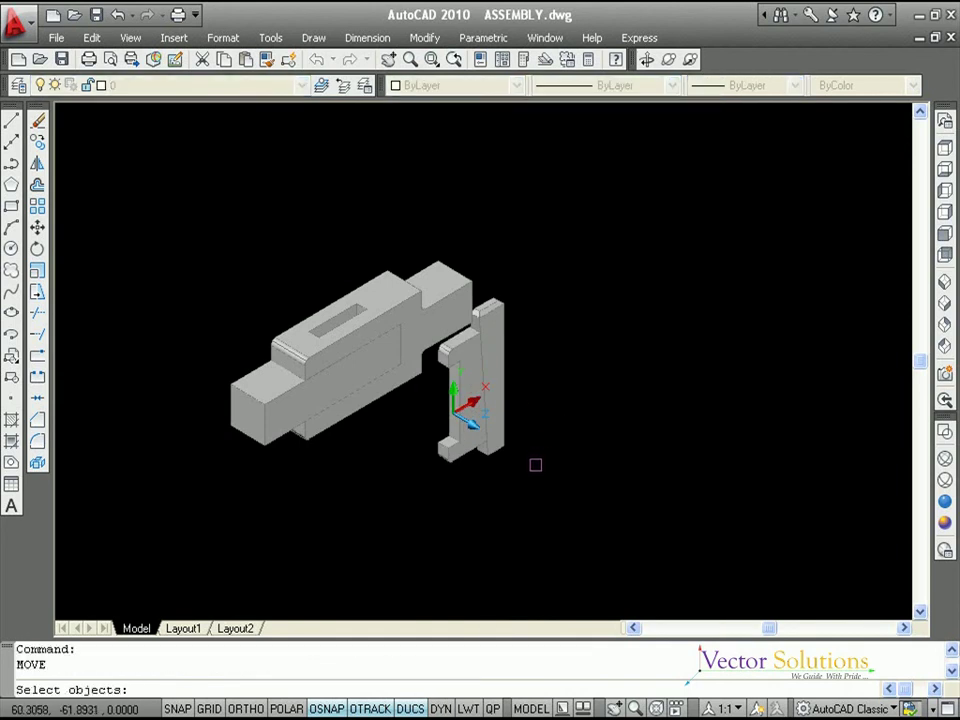
# Move the gib and cotter together from the gib's corner into the fork and rod slots
pyautogui.click(534, 470)
pyautogui.click(438, 386)
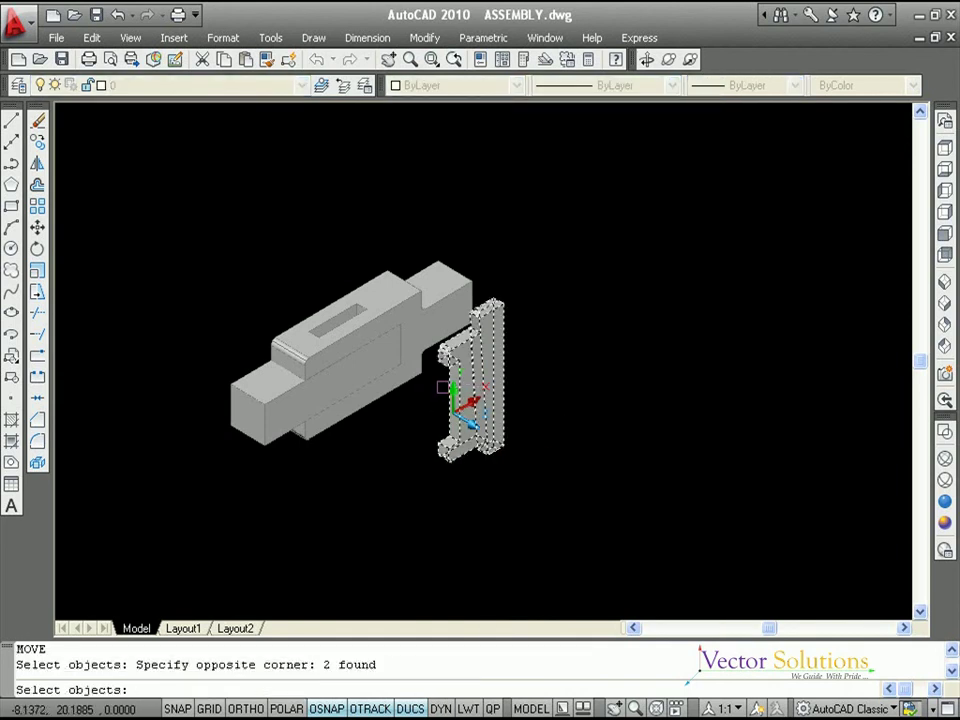
pyautogui.press('Return')
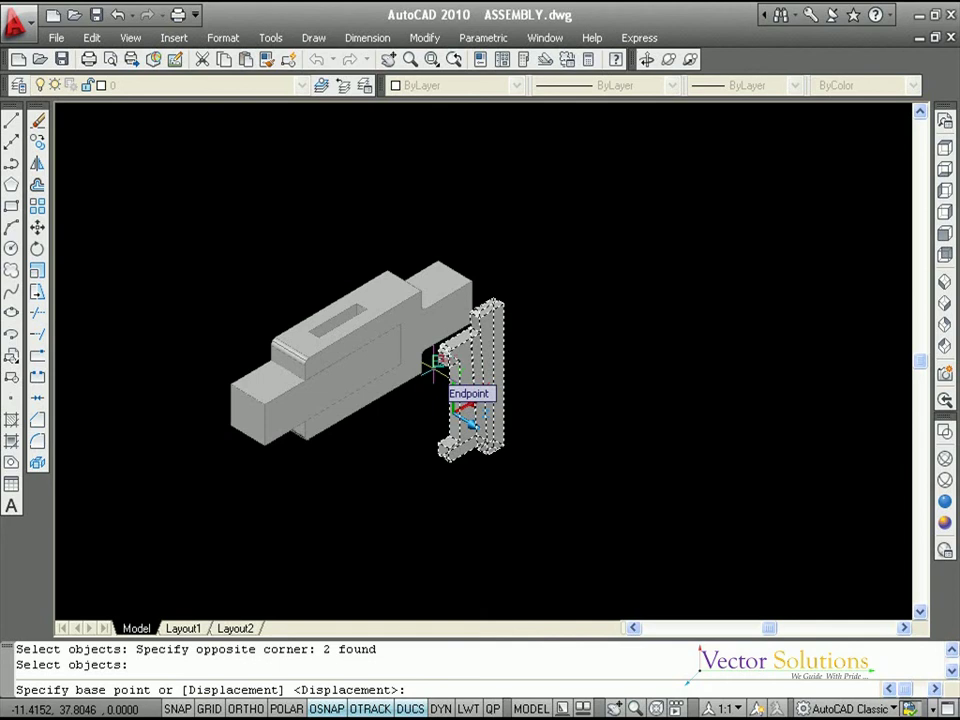
pyautogui.scroll(4, 434, 368)
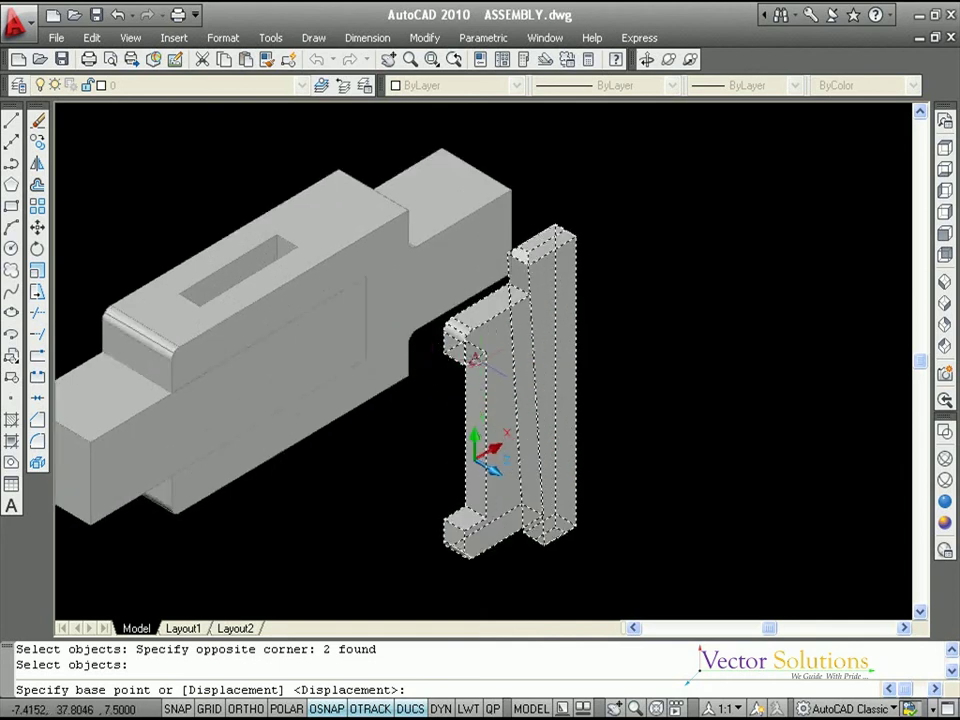
pyautogui.click(485, 352)
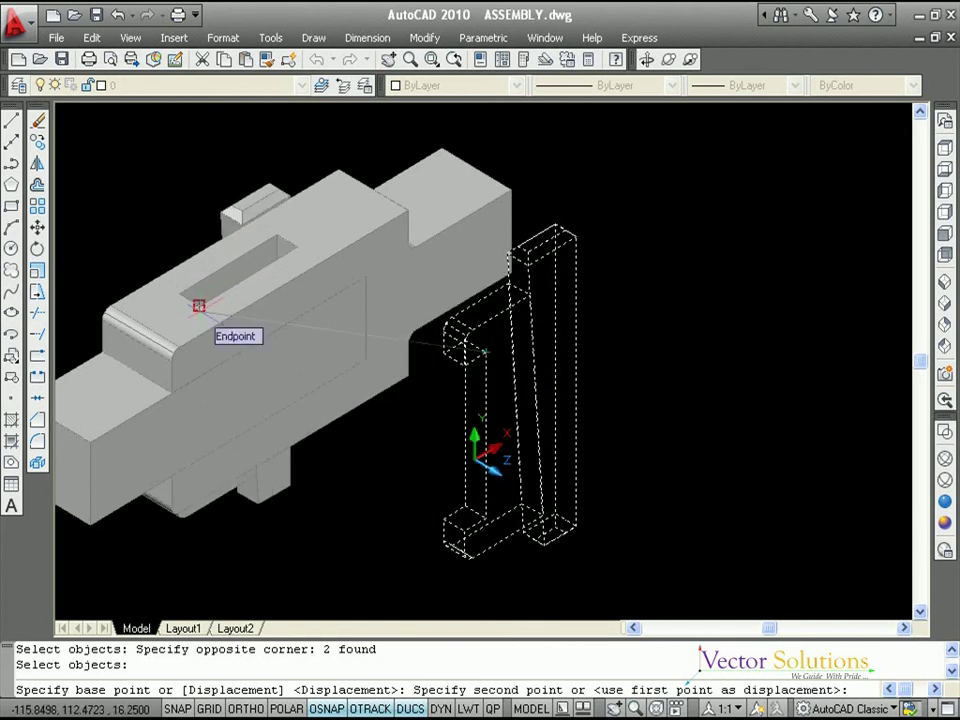
pyautogui.click(199, 305)
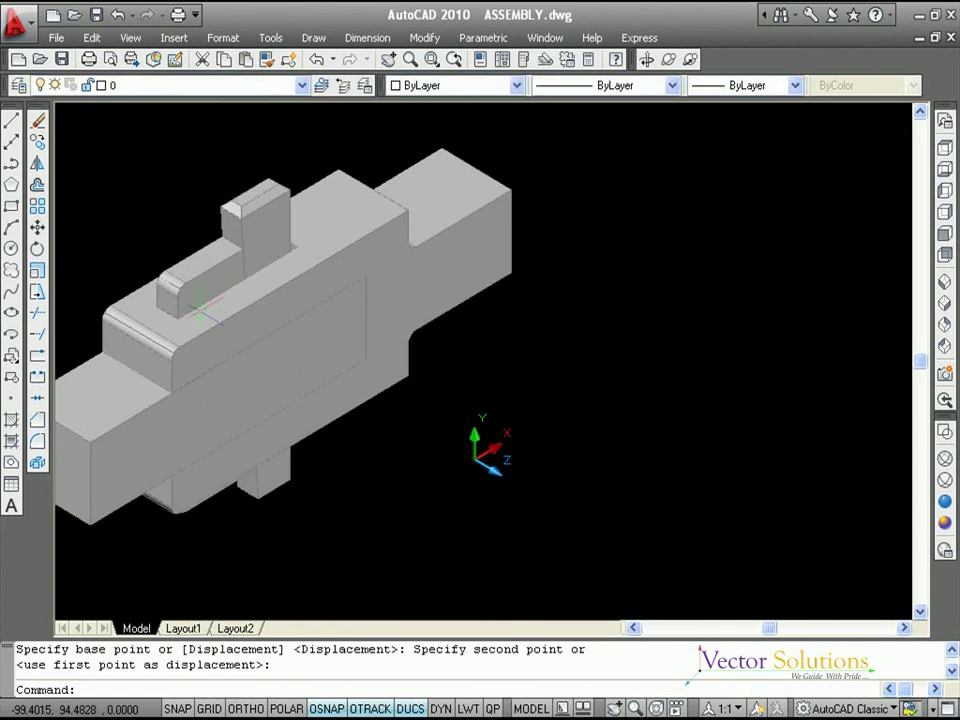
pyautogui.middleClick(519, 348)
pyautogui.middleClick(519, 348)
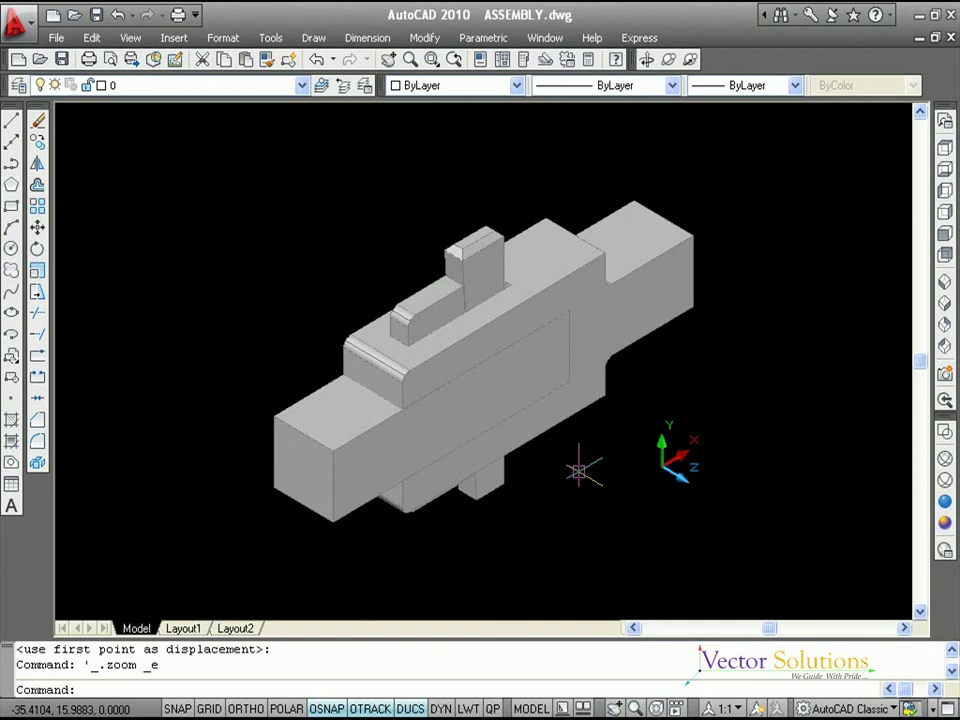
# Set UCSICON to OFF to hide the coordinate-system icon
pyautogui.write('UCSICON')
pyautogui.press('Return')
pyautogui.write('OFF')
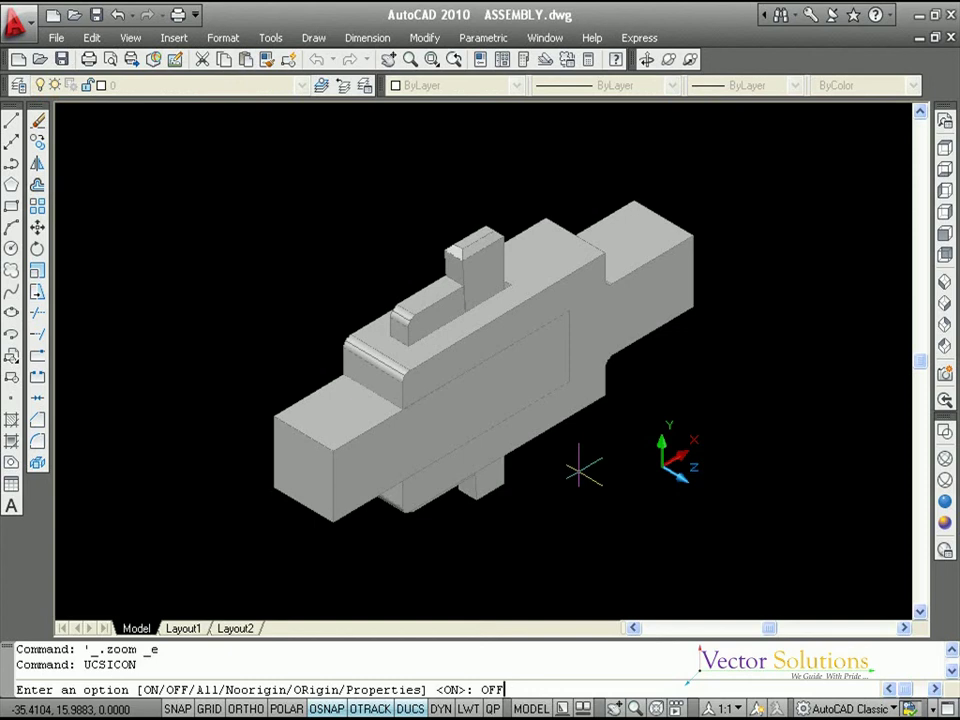
pyautogui.press('Return')
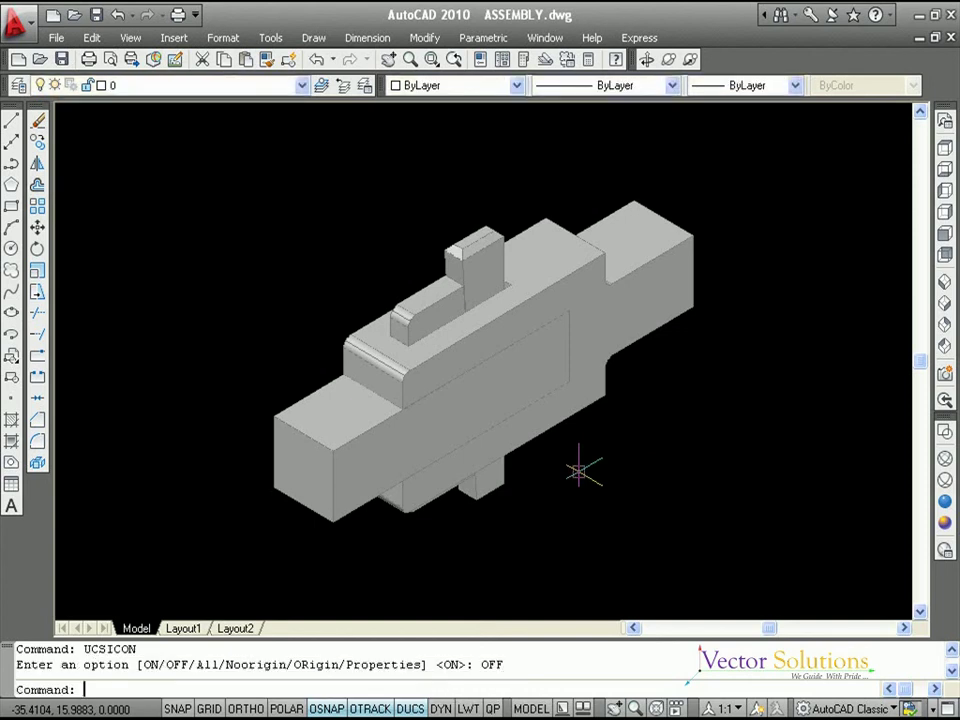